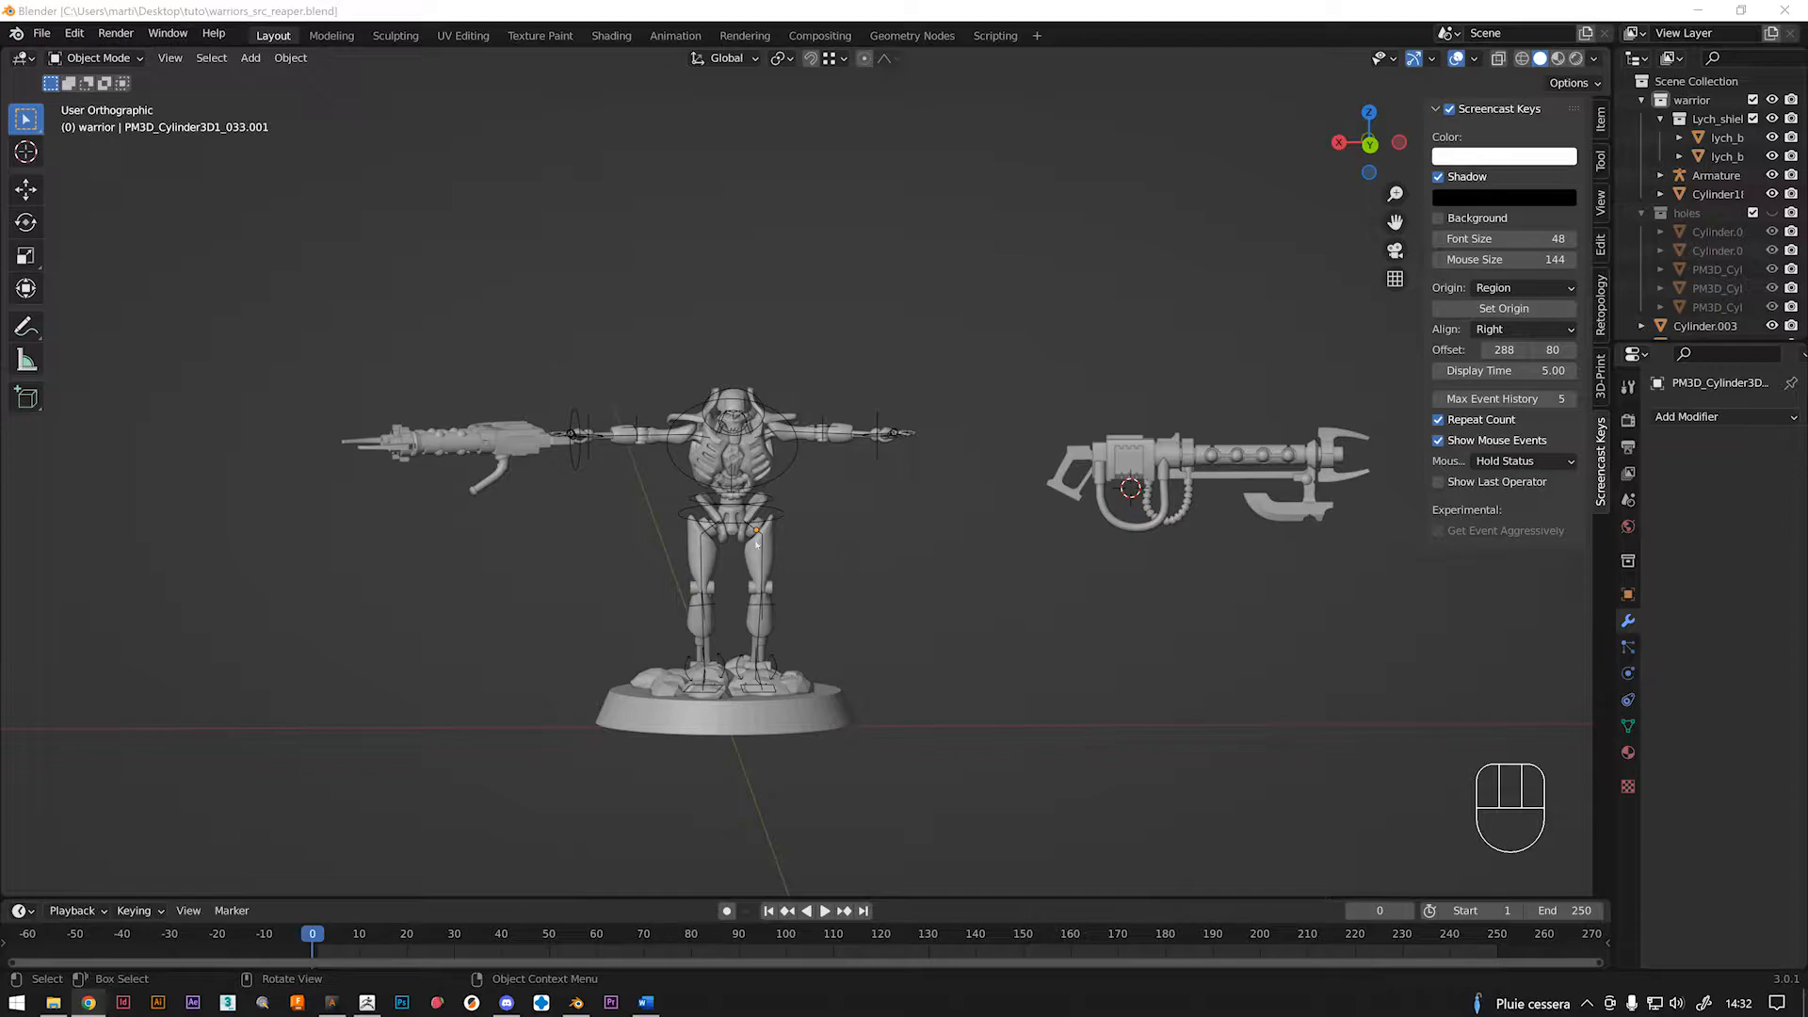
Try to move, rotate and scale the warrior's upper leg piece.
click(767, 538)
key(g)
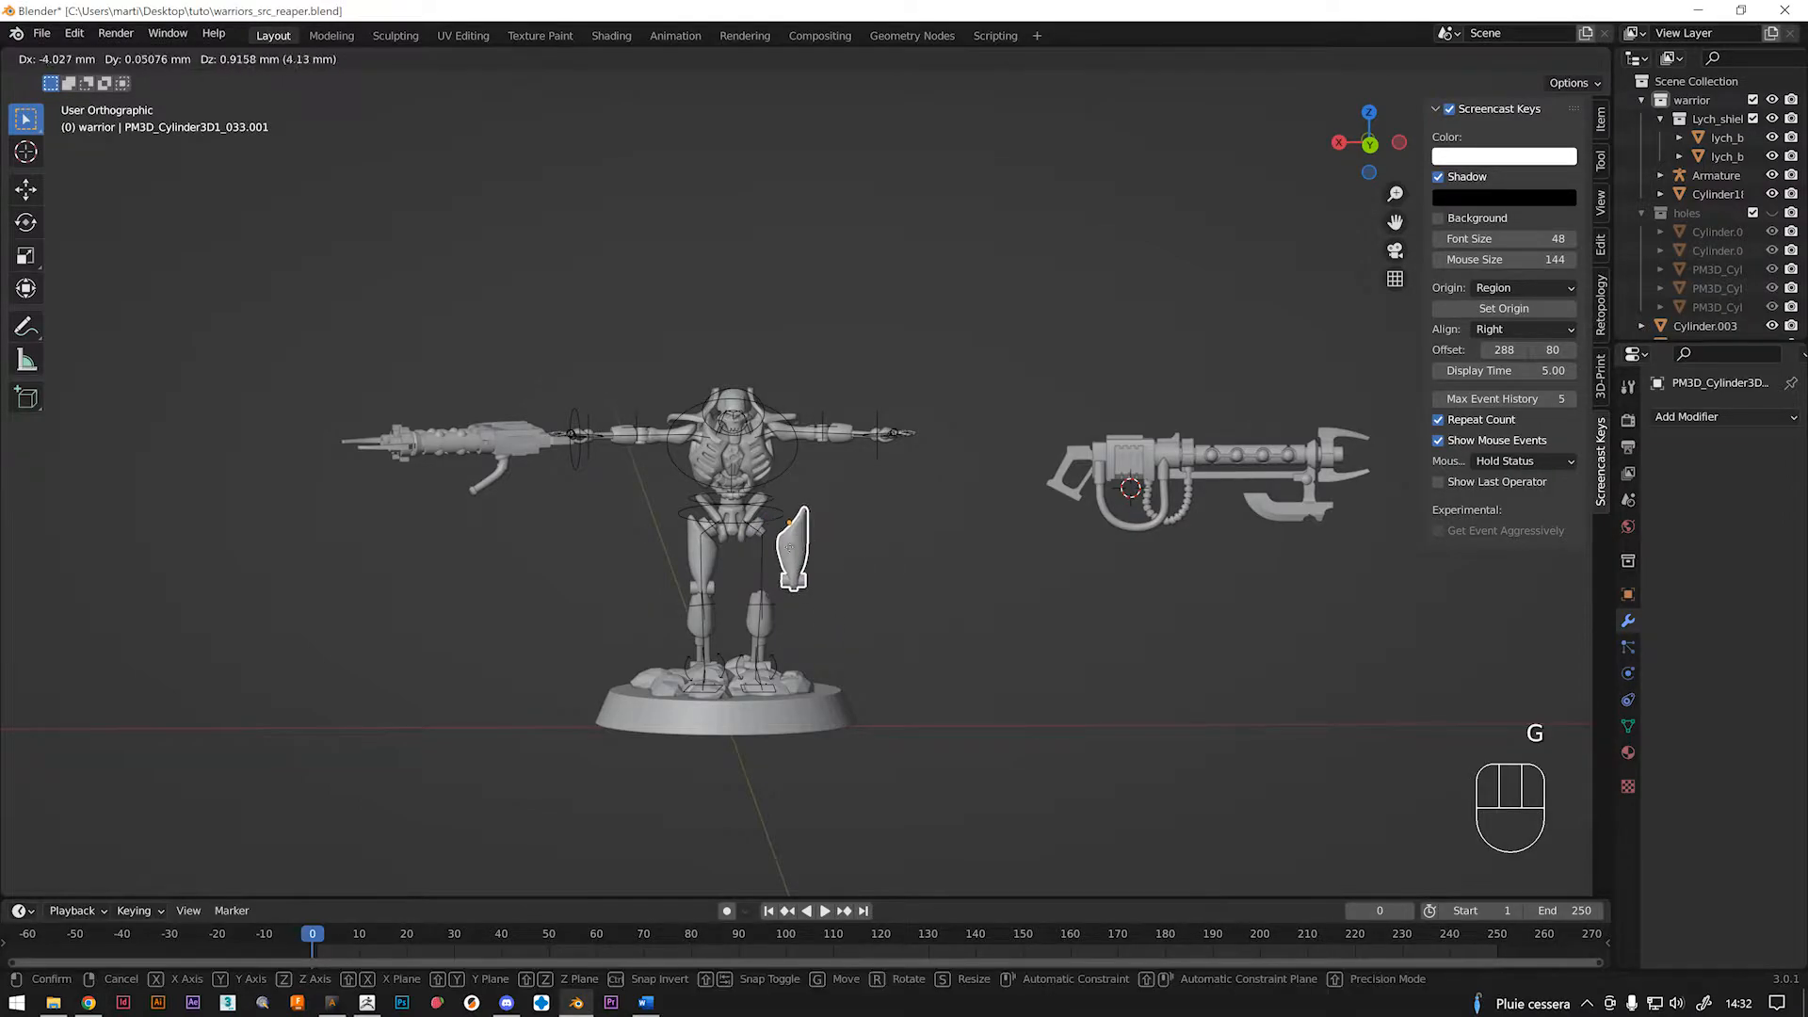
key(r)
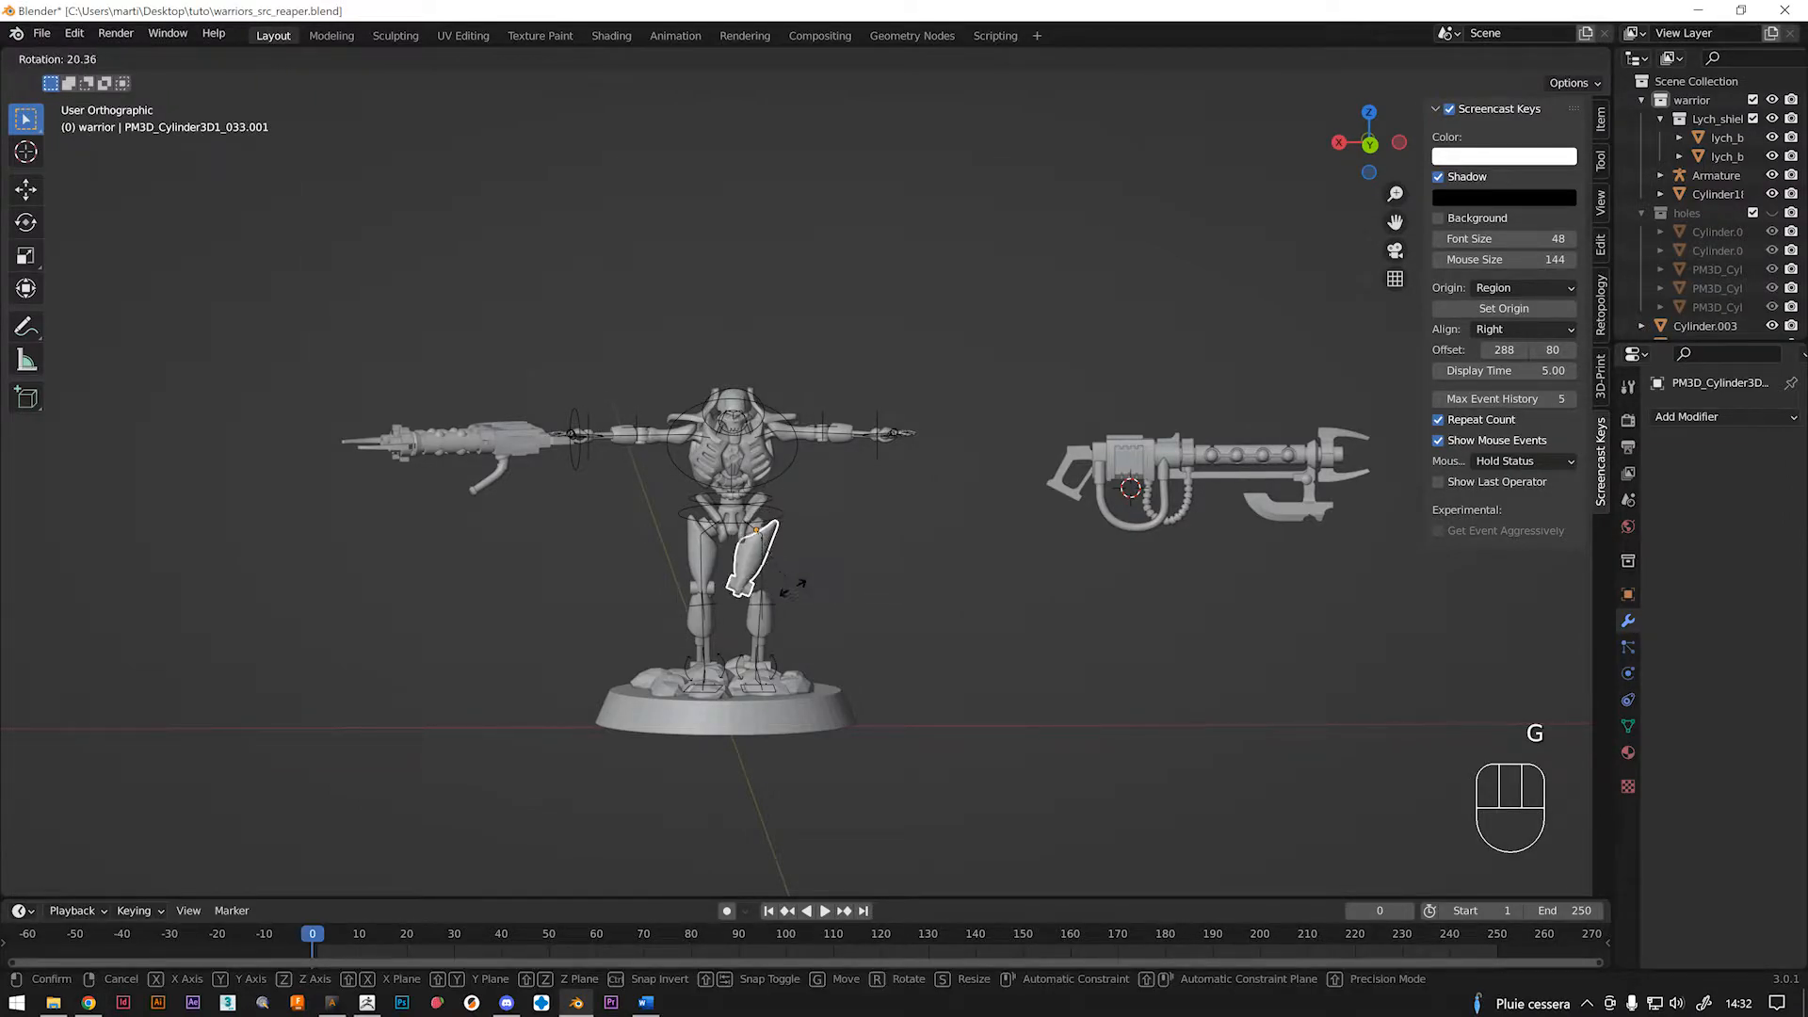
key(s)
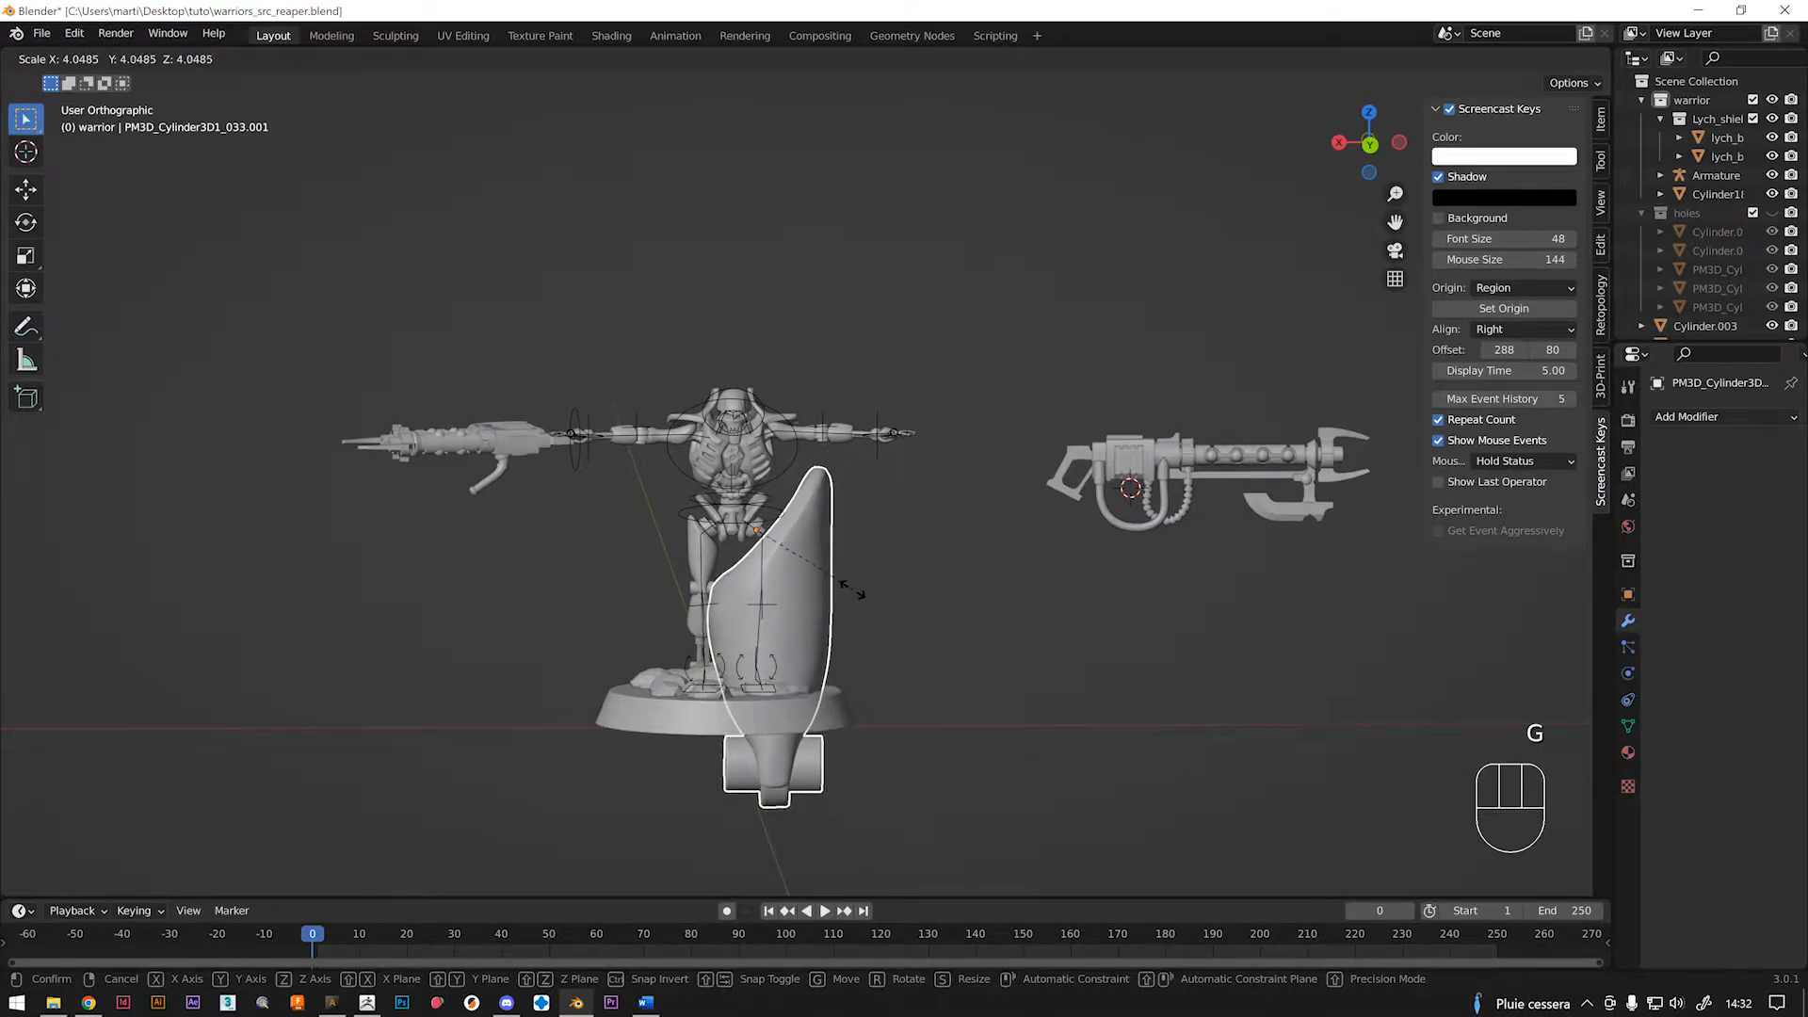
right_click(850, 590)
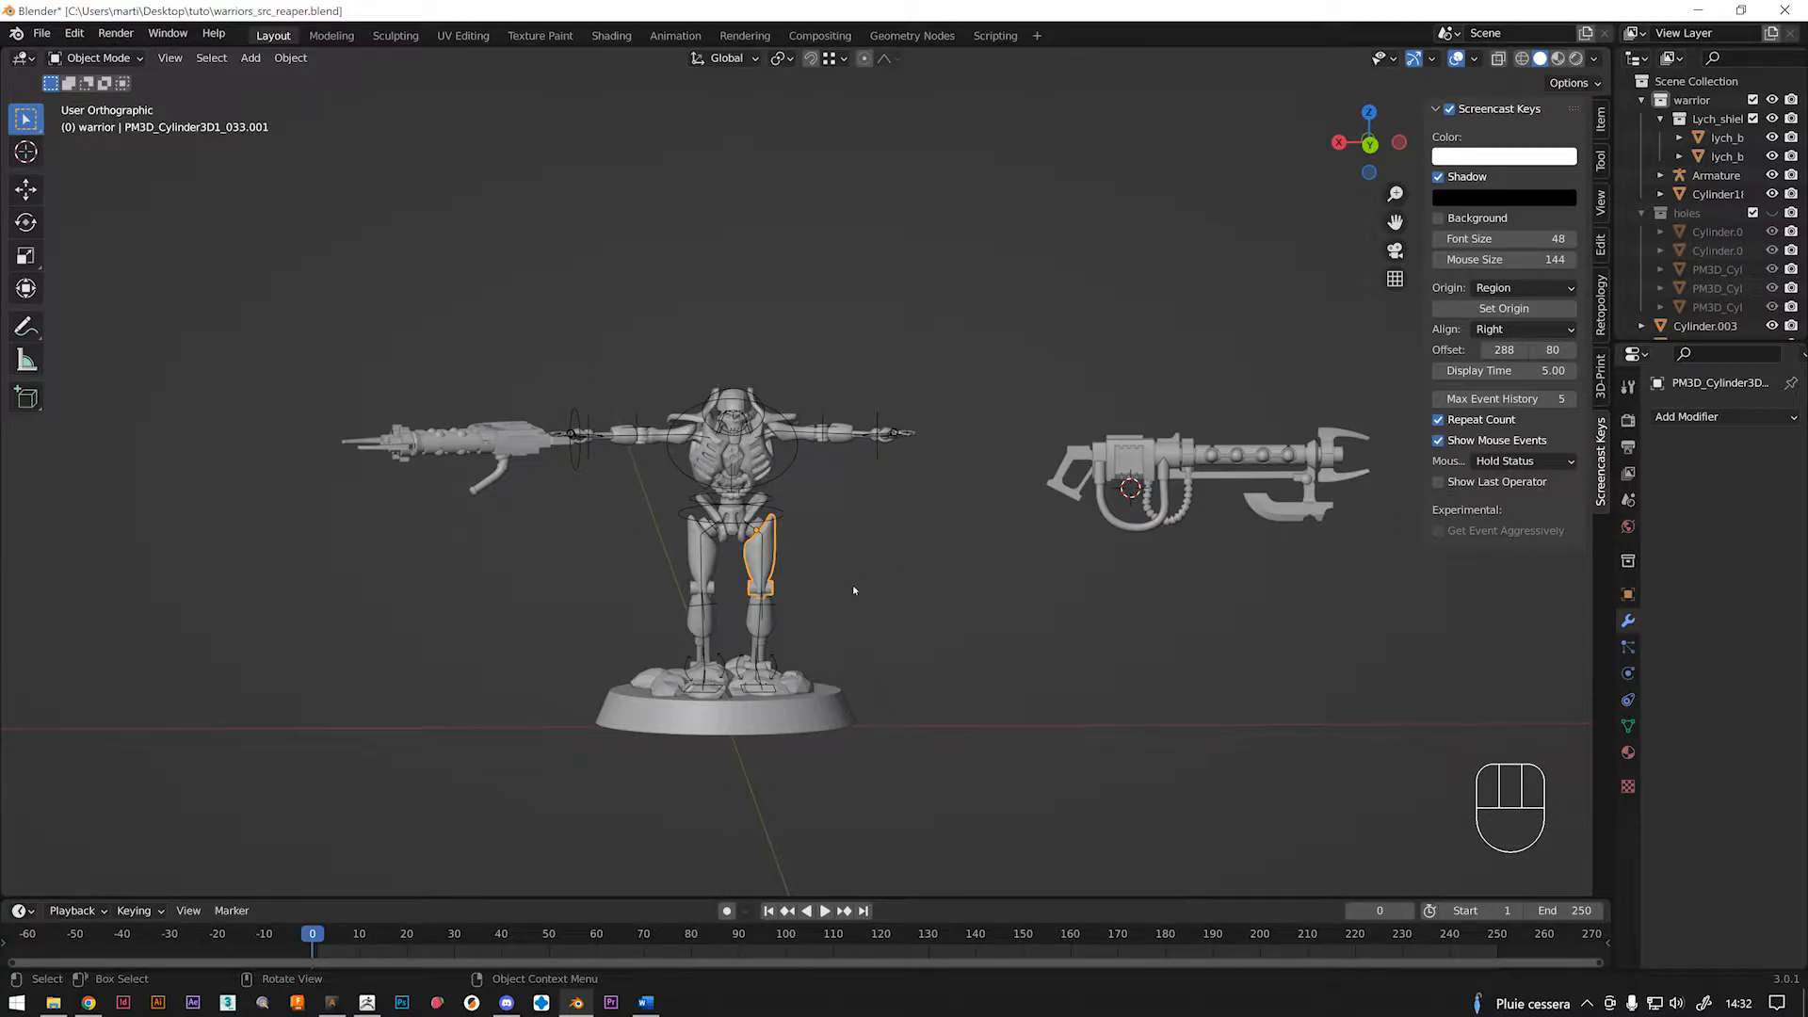
Select the grip piece of the detached gun beside the warrior.
key(alt)
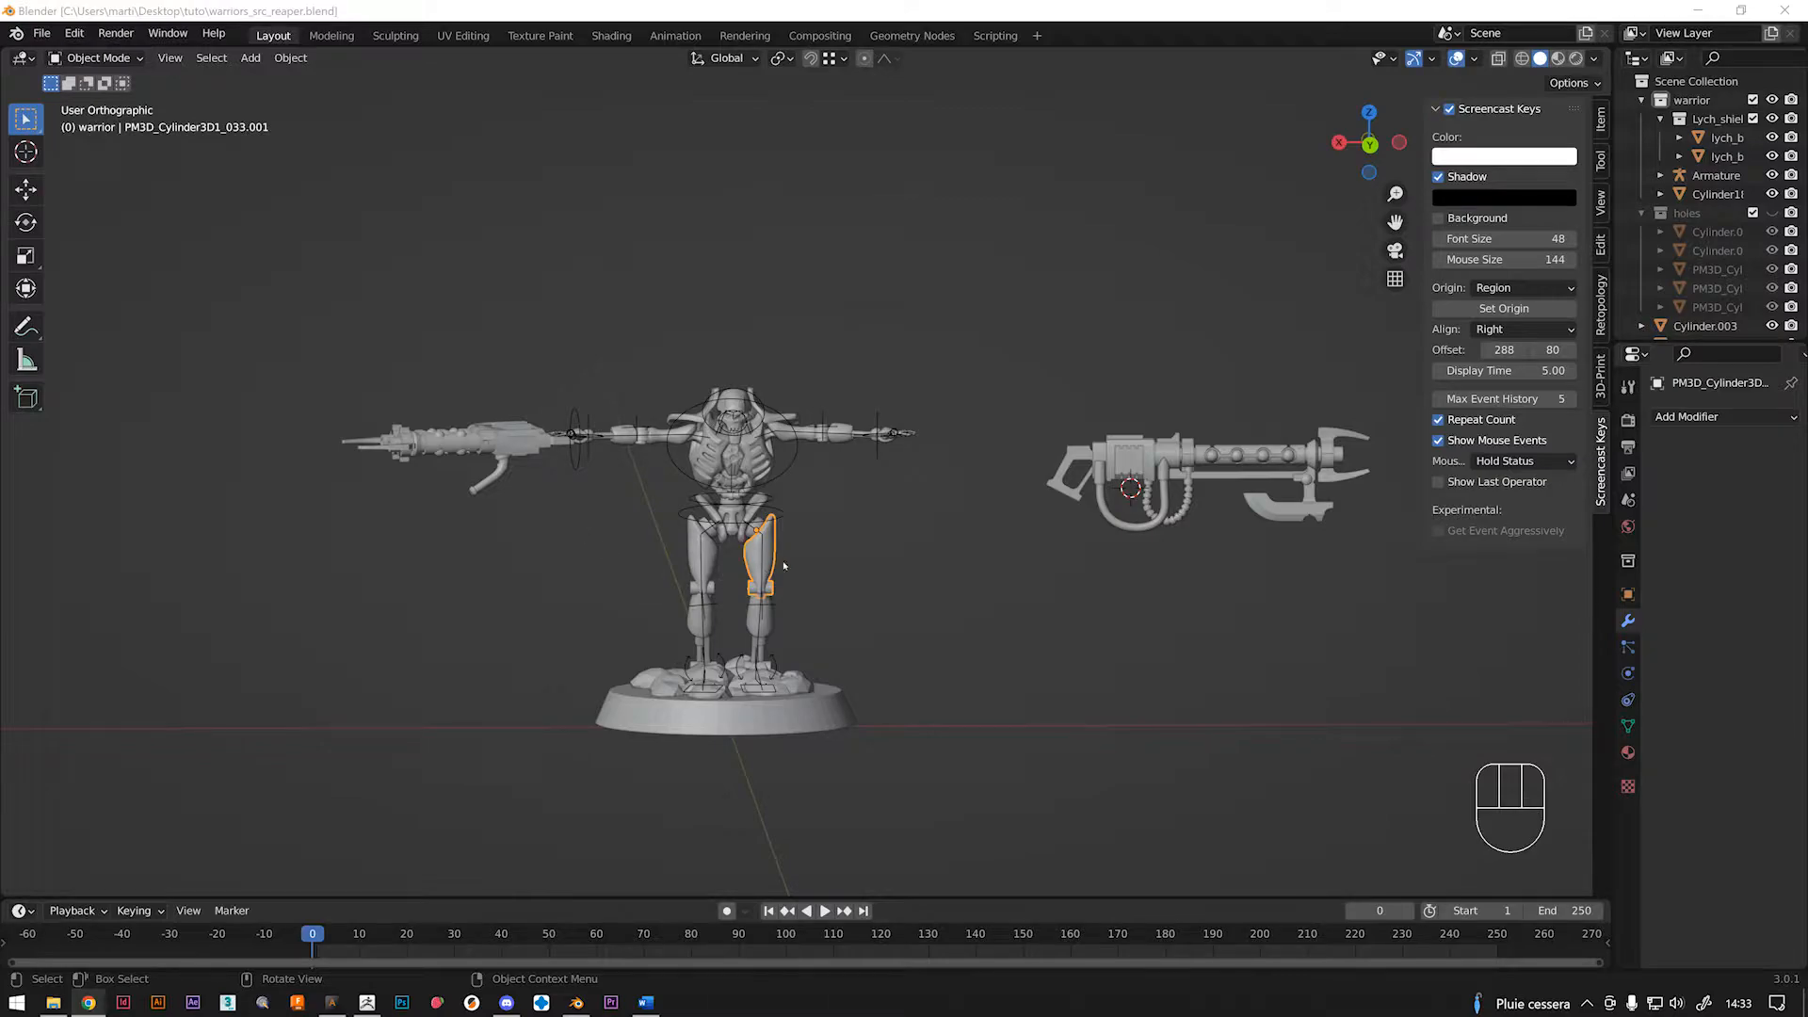
mouse_move(899, 535)
middle_down()
mouse_move(863, 512)
mouse_move(879, 514)
middle_up()
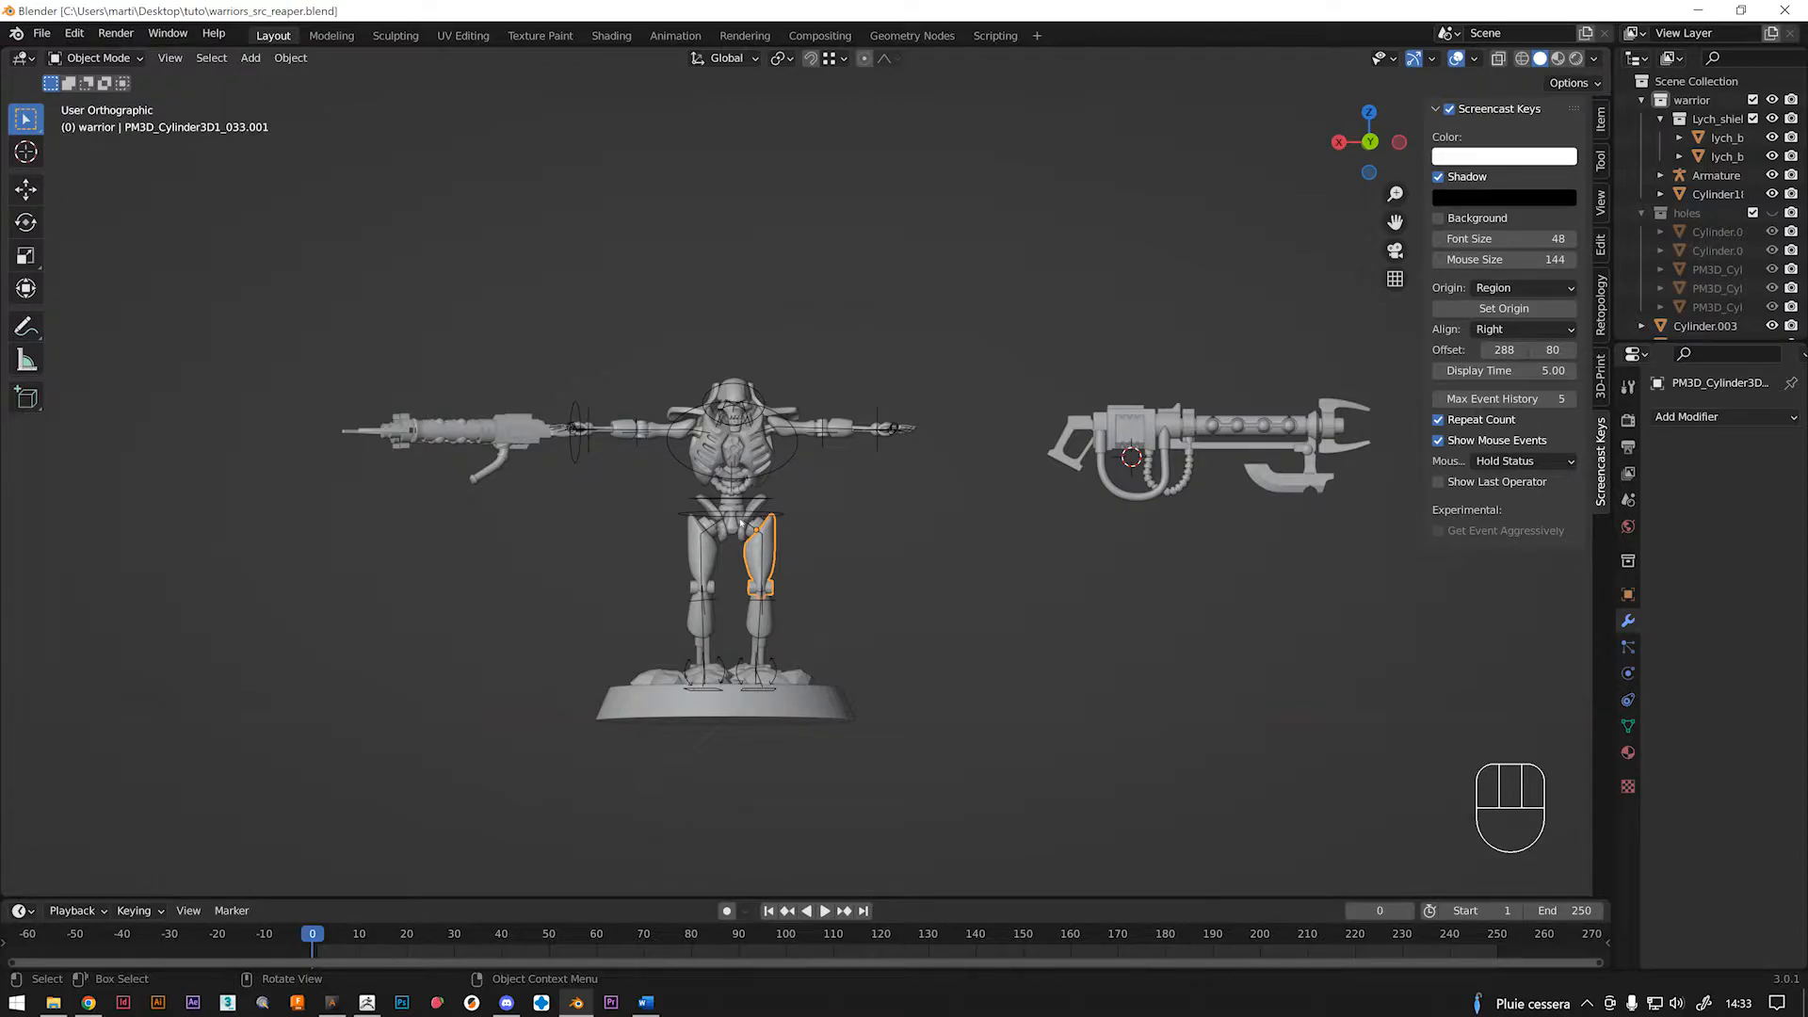
middle_drag(819, 525, 857, 541)
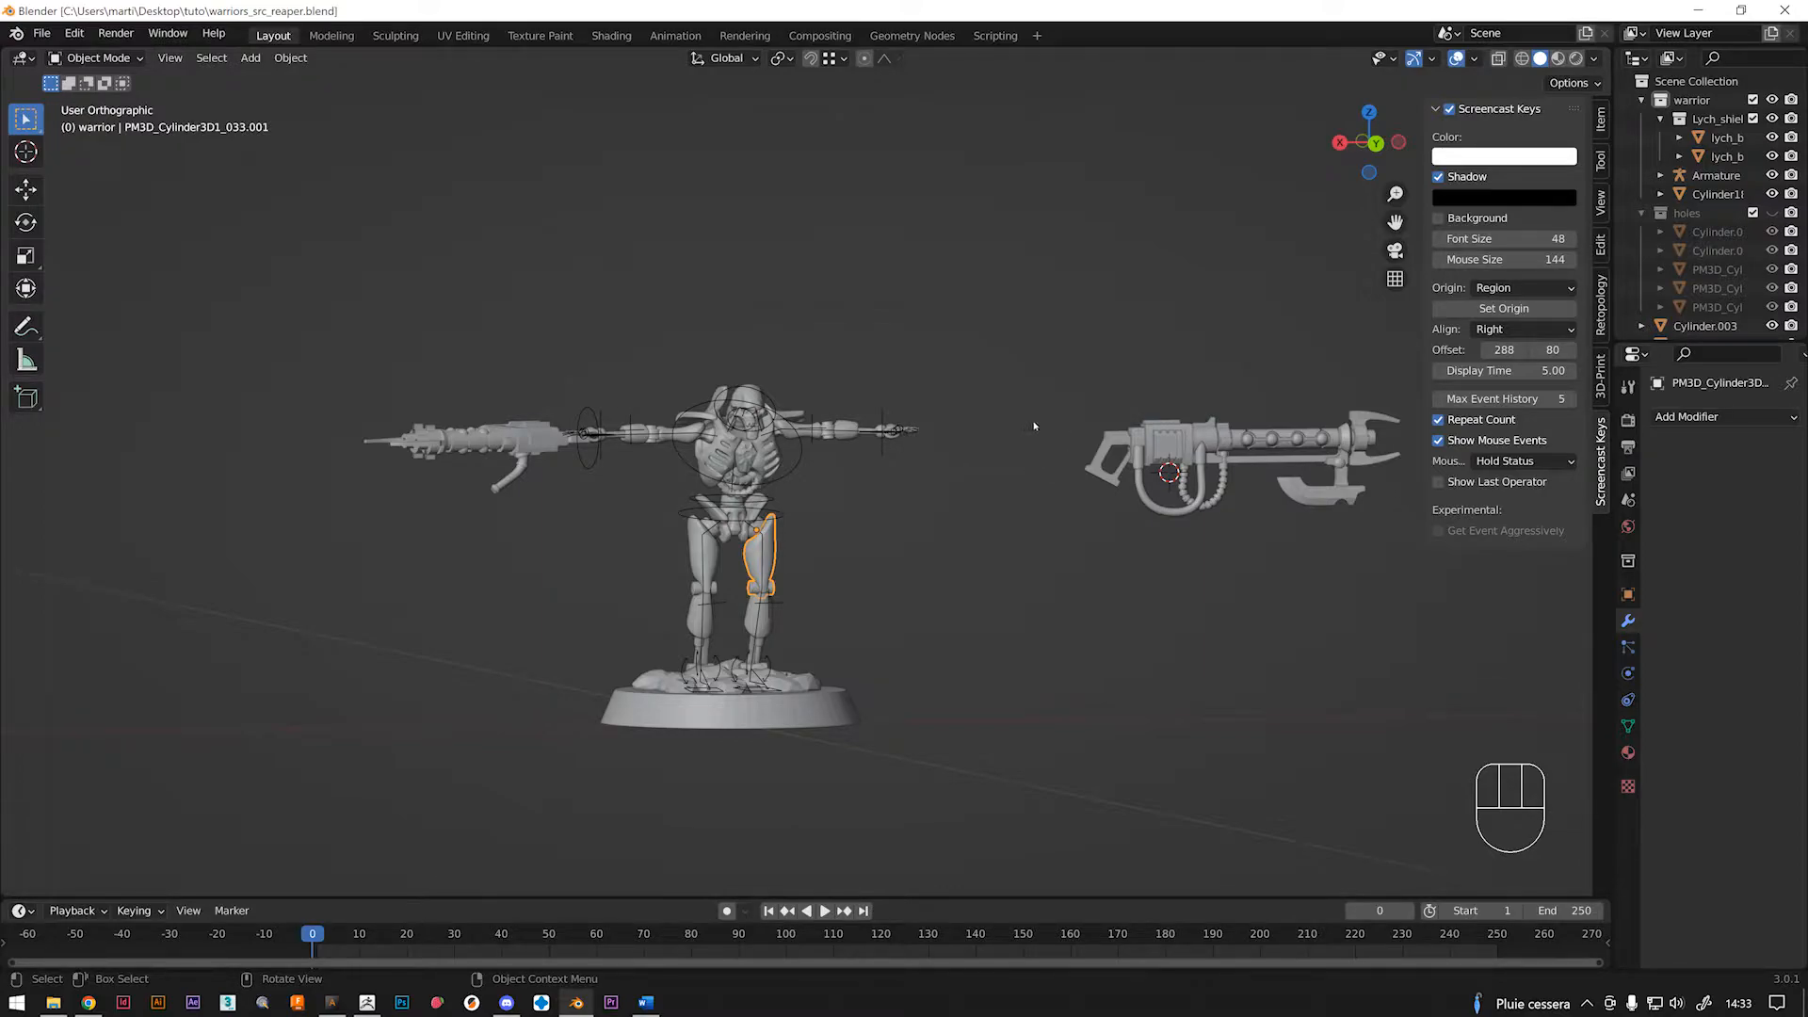
click(1112, 439)
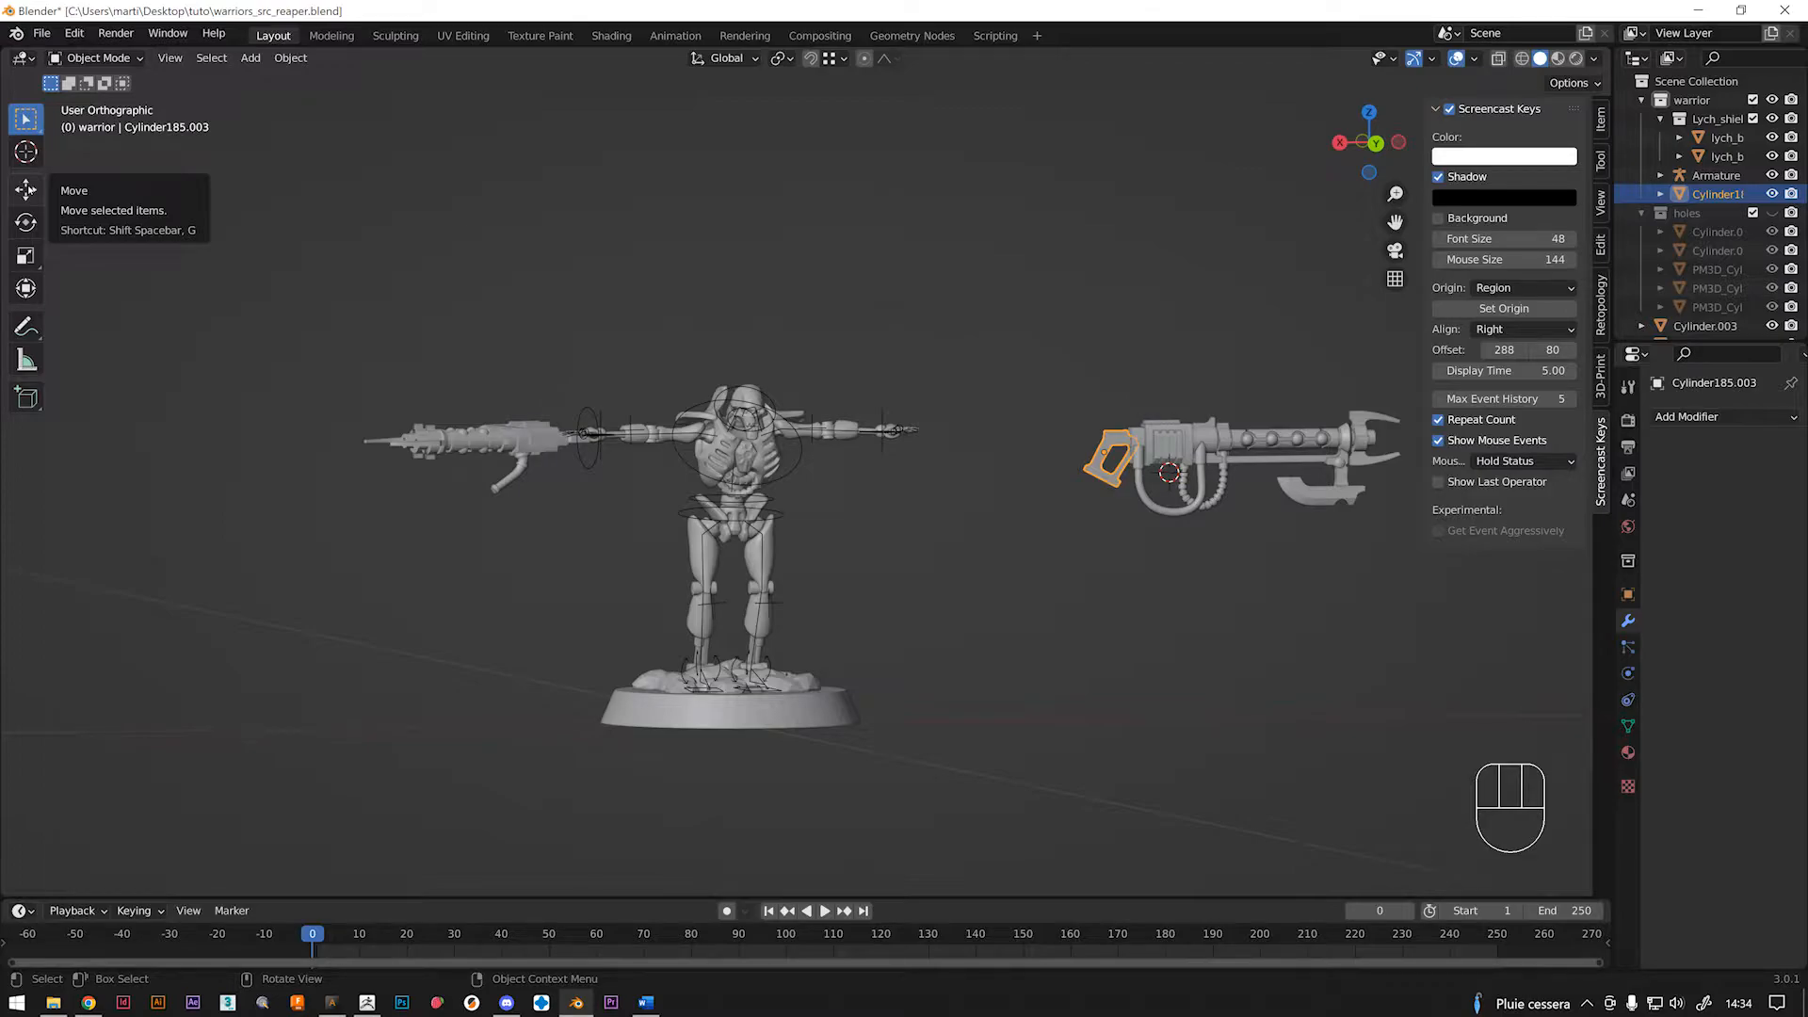
Toggle the viewport toolbar off and back on.
key(t)
key(t)
key(t)
key(t)
key(t)
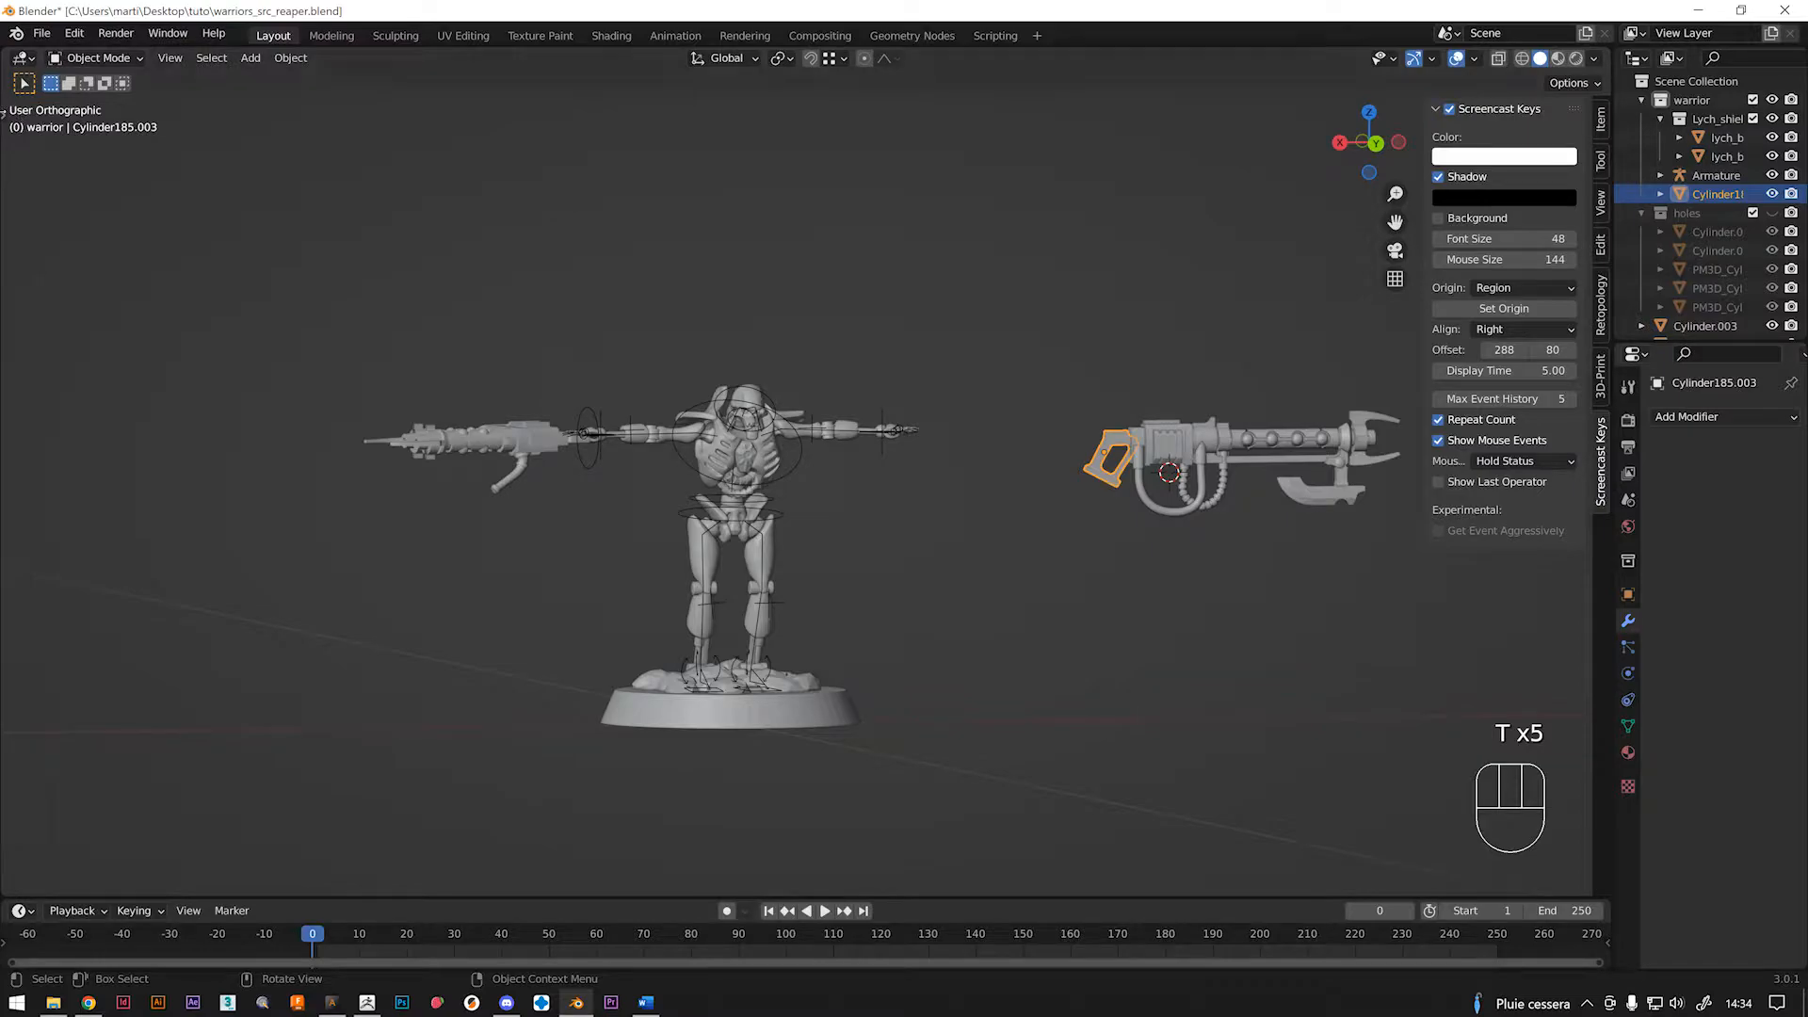
click(4, 113)
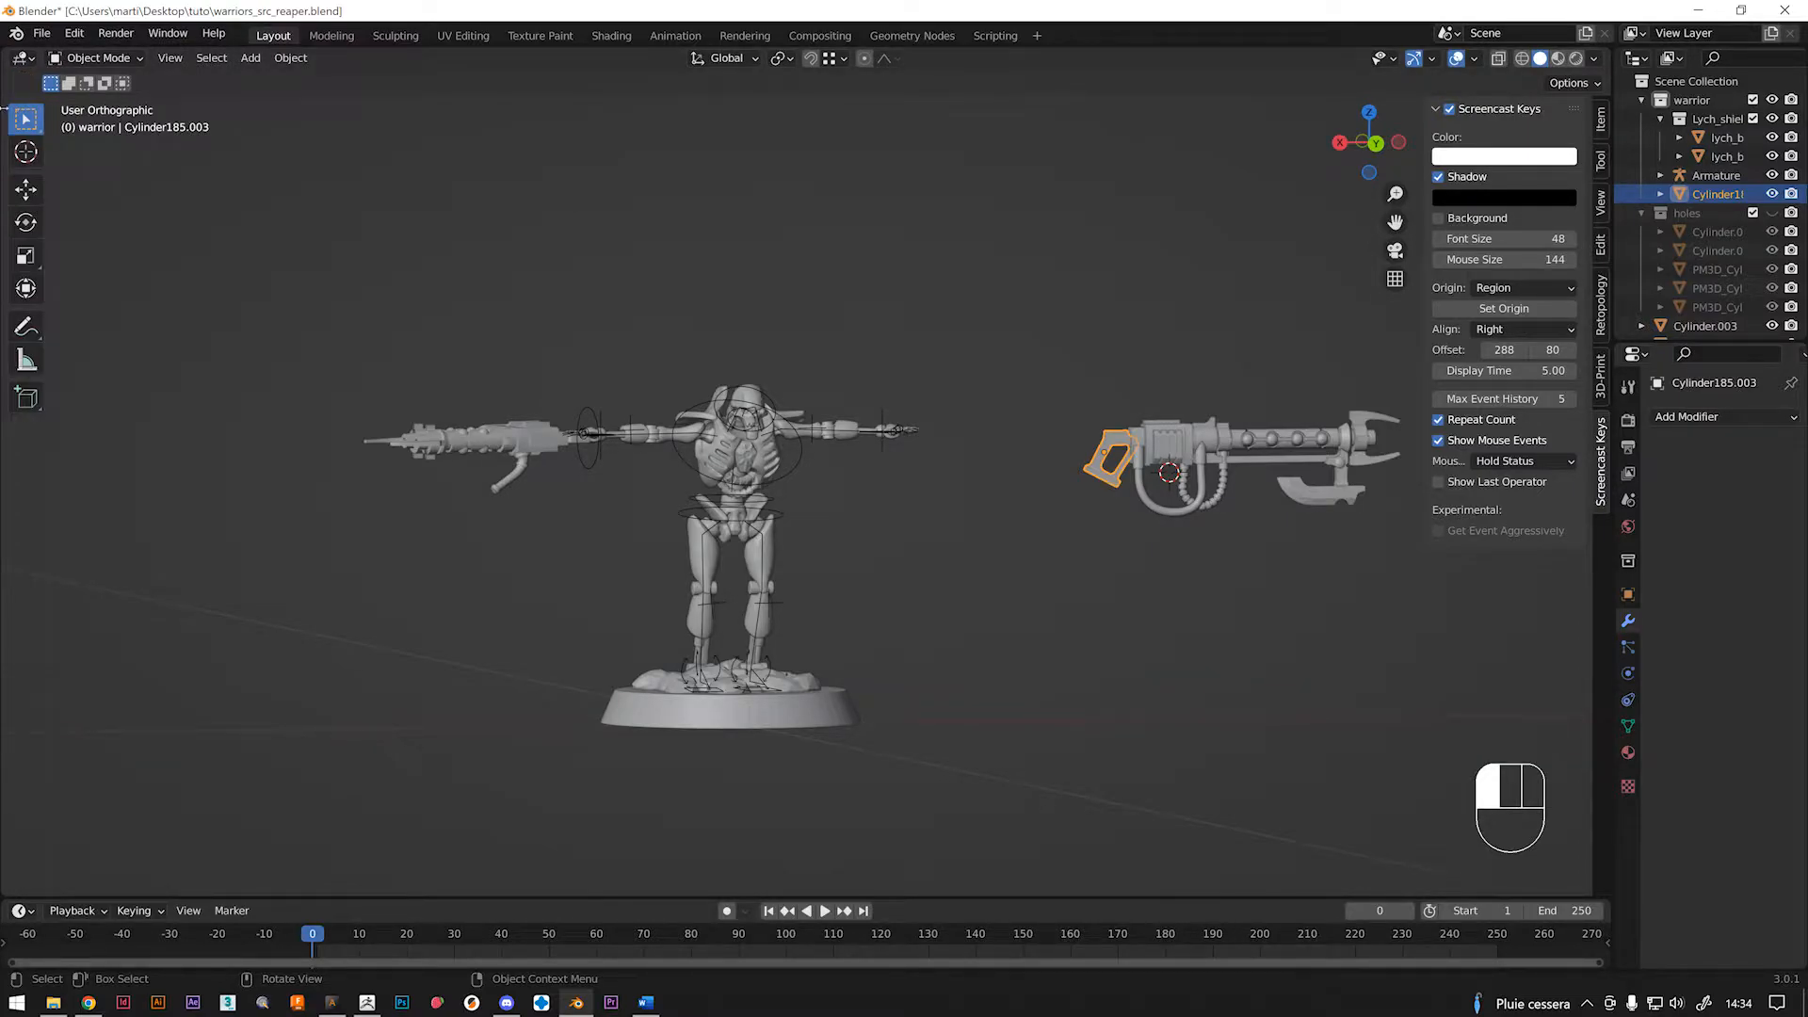
key(t)
key(t)
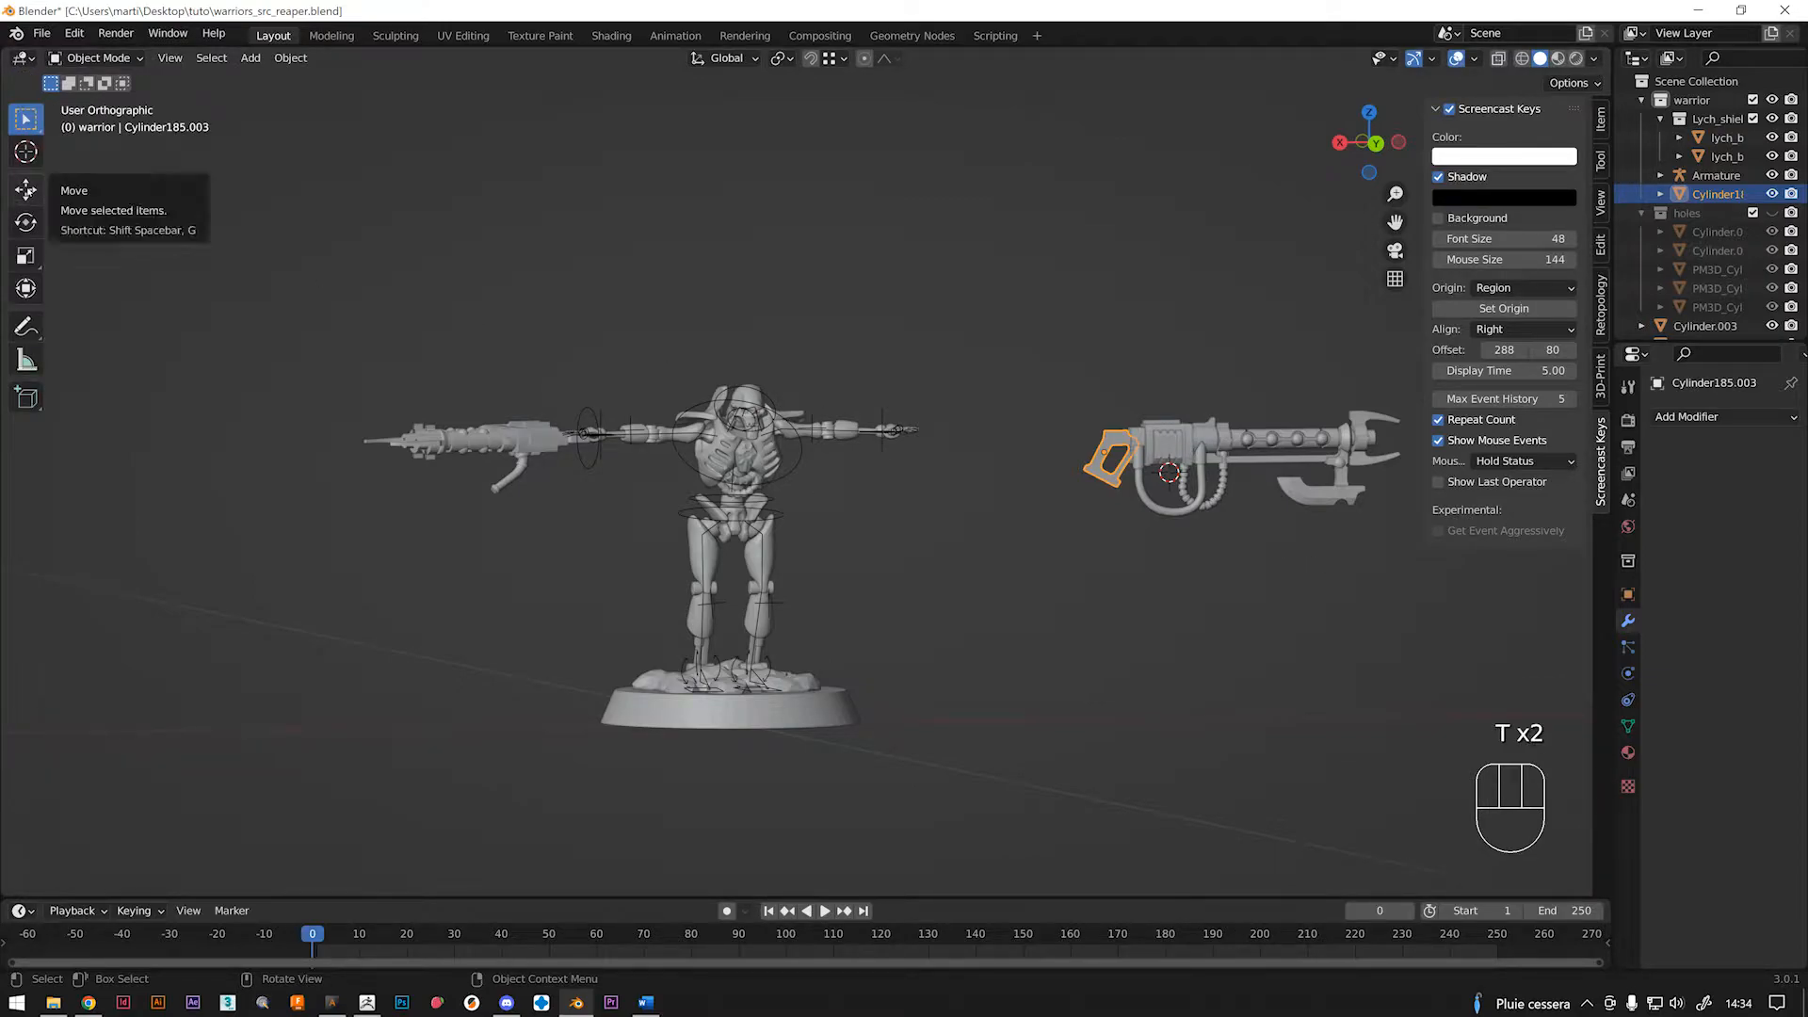
Activate the Move tool and examine its axis handles on the gun's grip.
click(27, 191)
scroll(1130, 441, up, 5)
shift+middle_drag(1046, 456, 725, 430)
middle_drag(725, 429, 745, 446)
scroll(720, 442, up, 3)
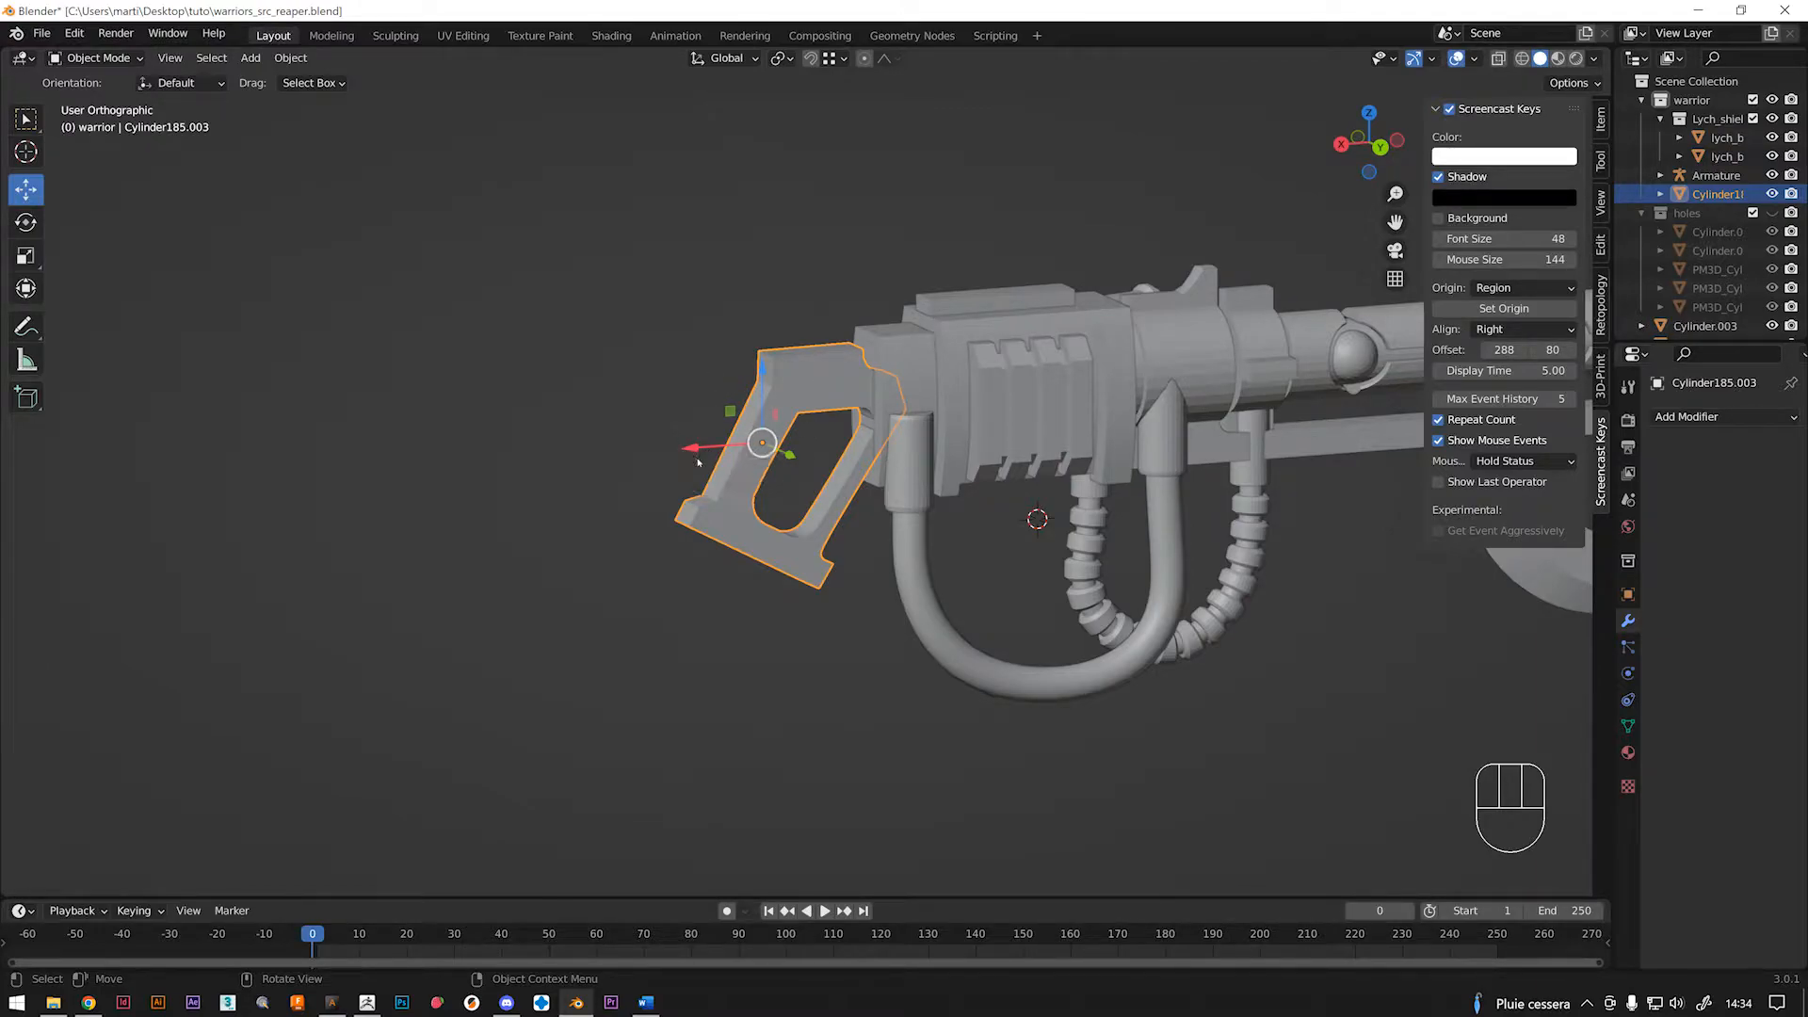
mouse_move(712, 448)
mouse_down()
mouse_move(582, 452)
mouse_move(697, 443)
mouse_up()
mouse_move(760, 381)
mouse_down()
mouse_move(752, 307)
mouse_move(740, 368)
mouse_up()
scroll(722, 377, down, 1)
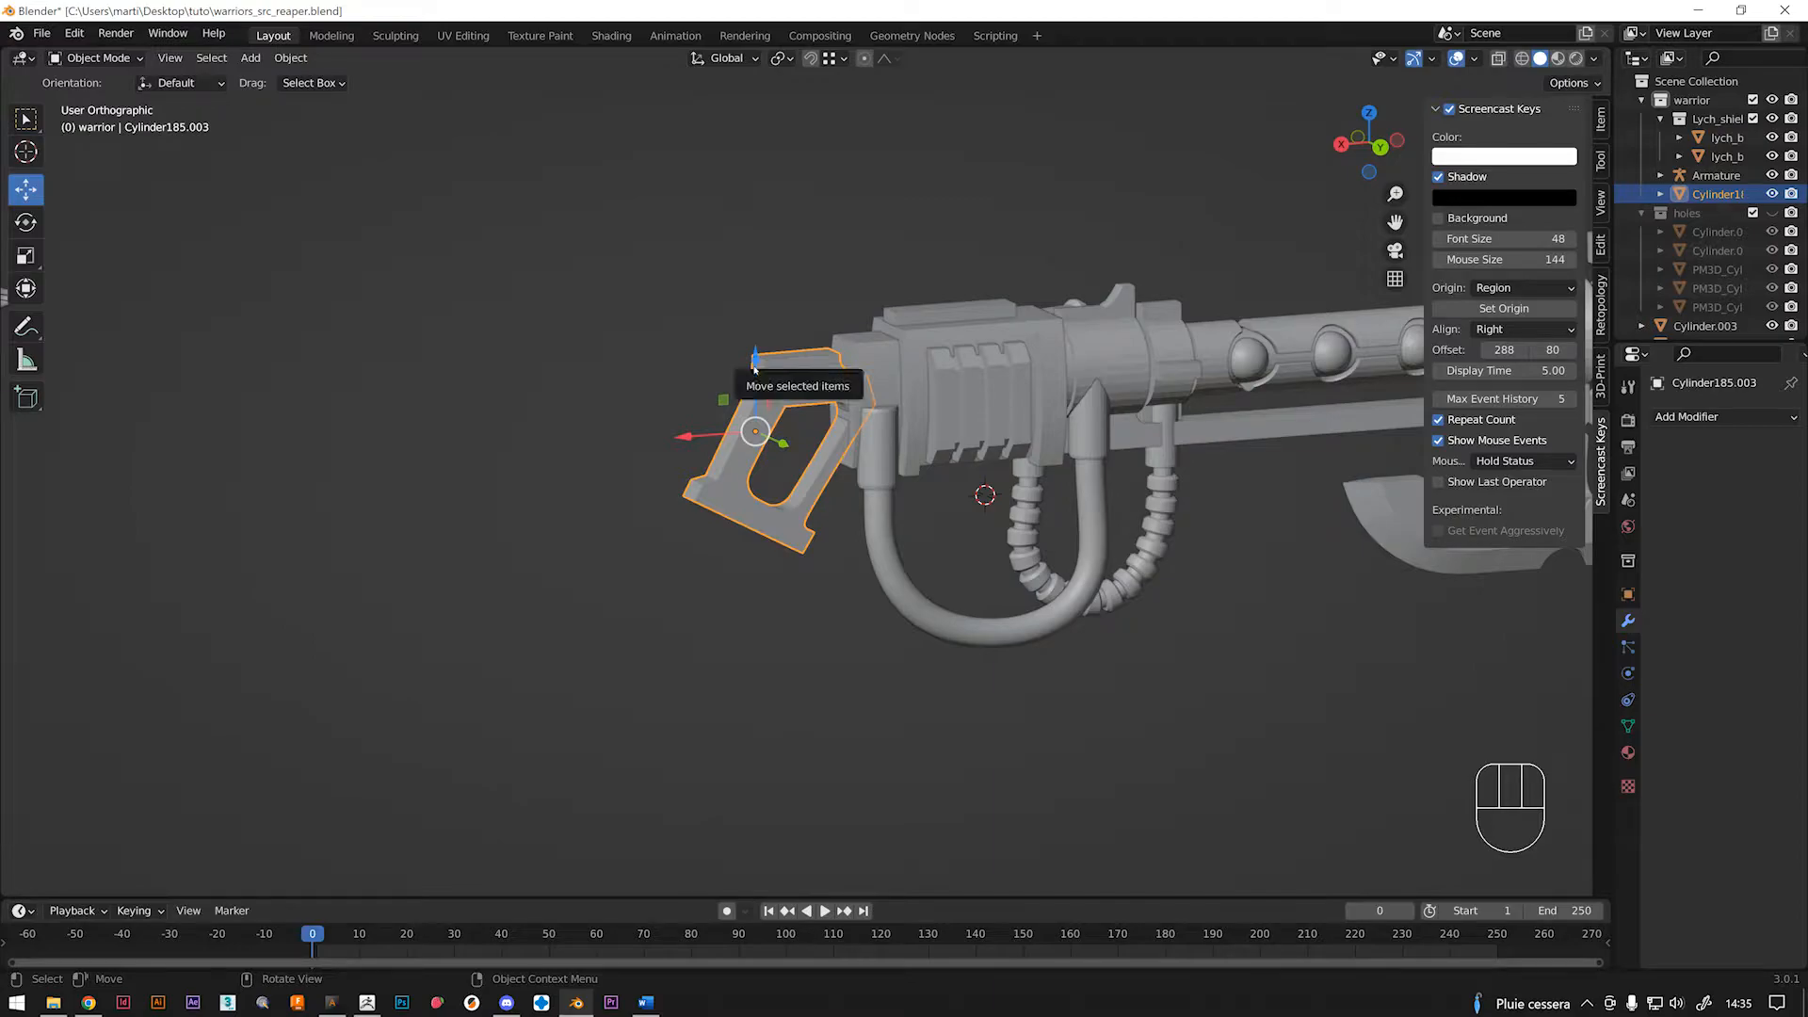
scroll(726, 378, down, 6)
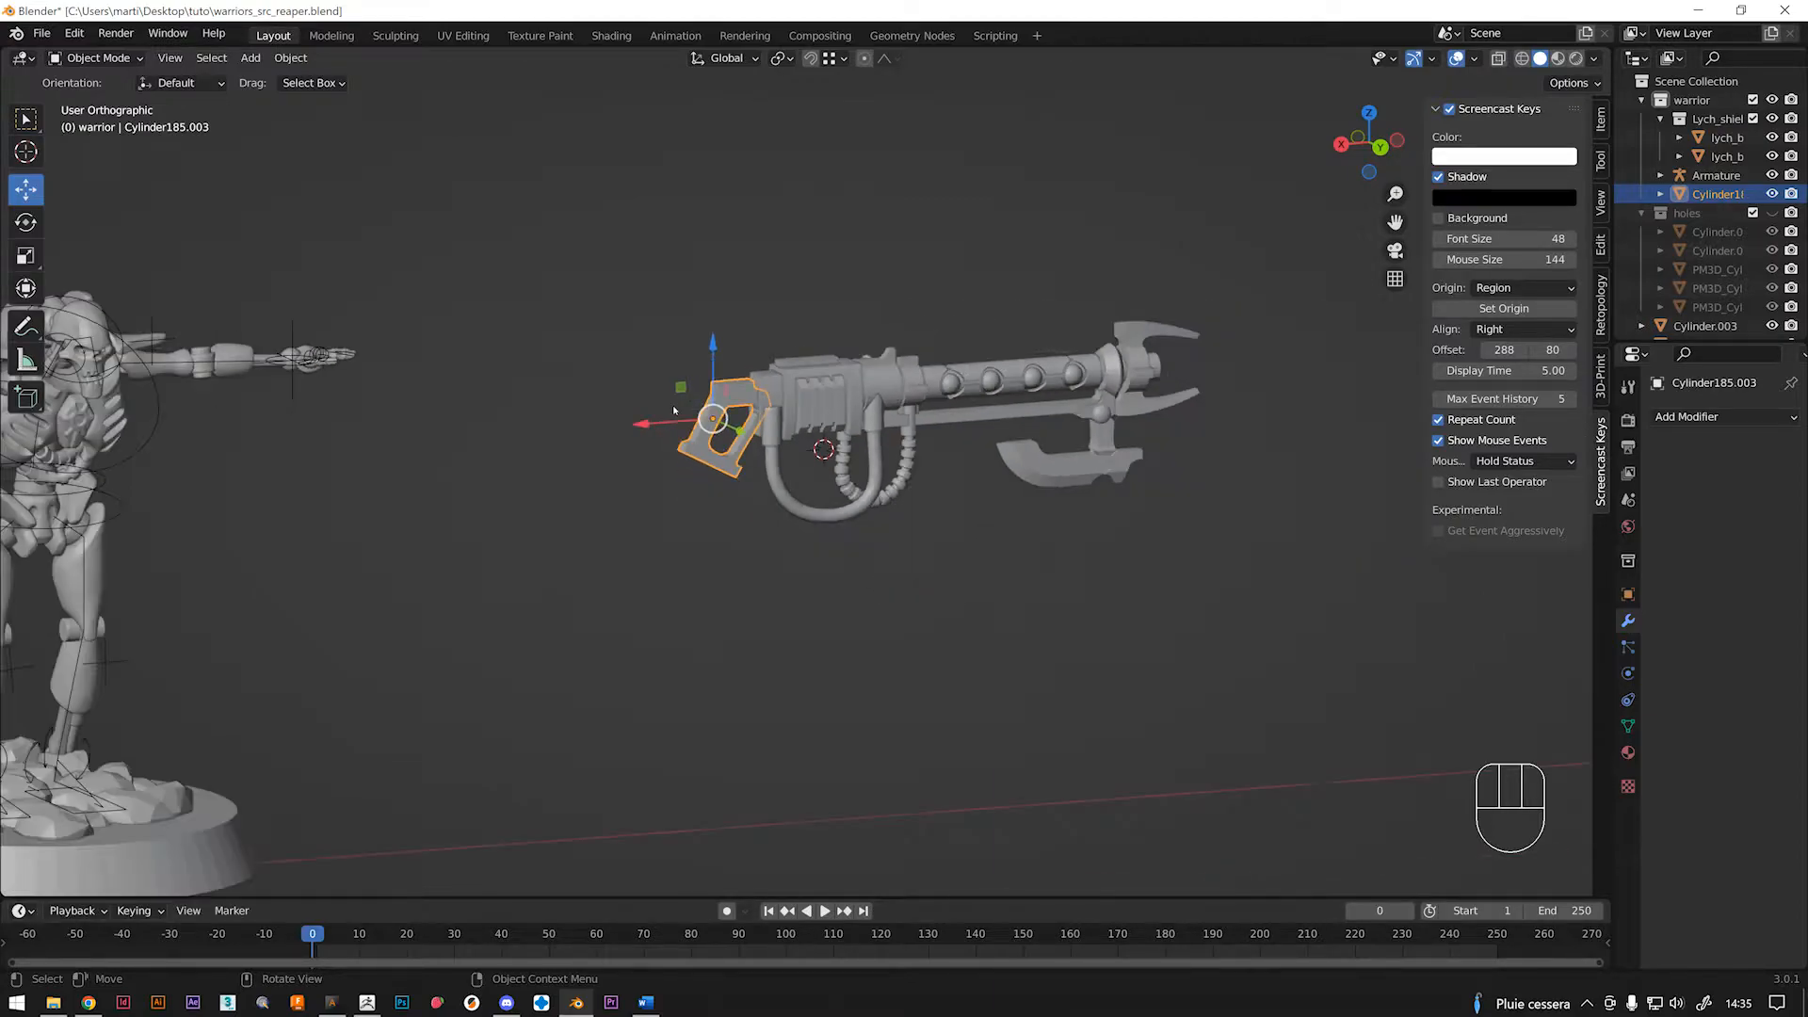
Try to move the detached gun along its axes into the warrior's empty hand.
middle_drag(667, 410, 812, 505)
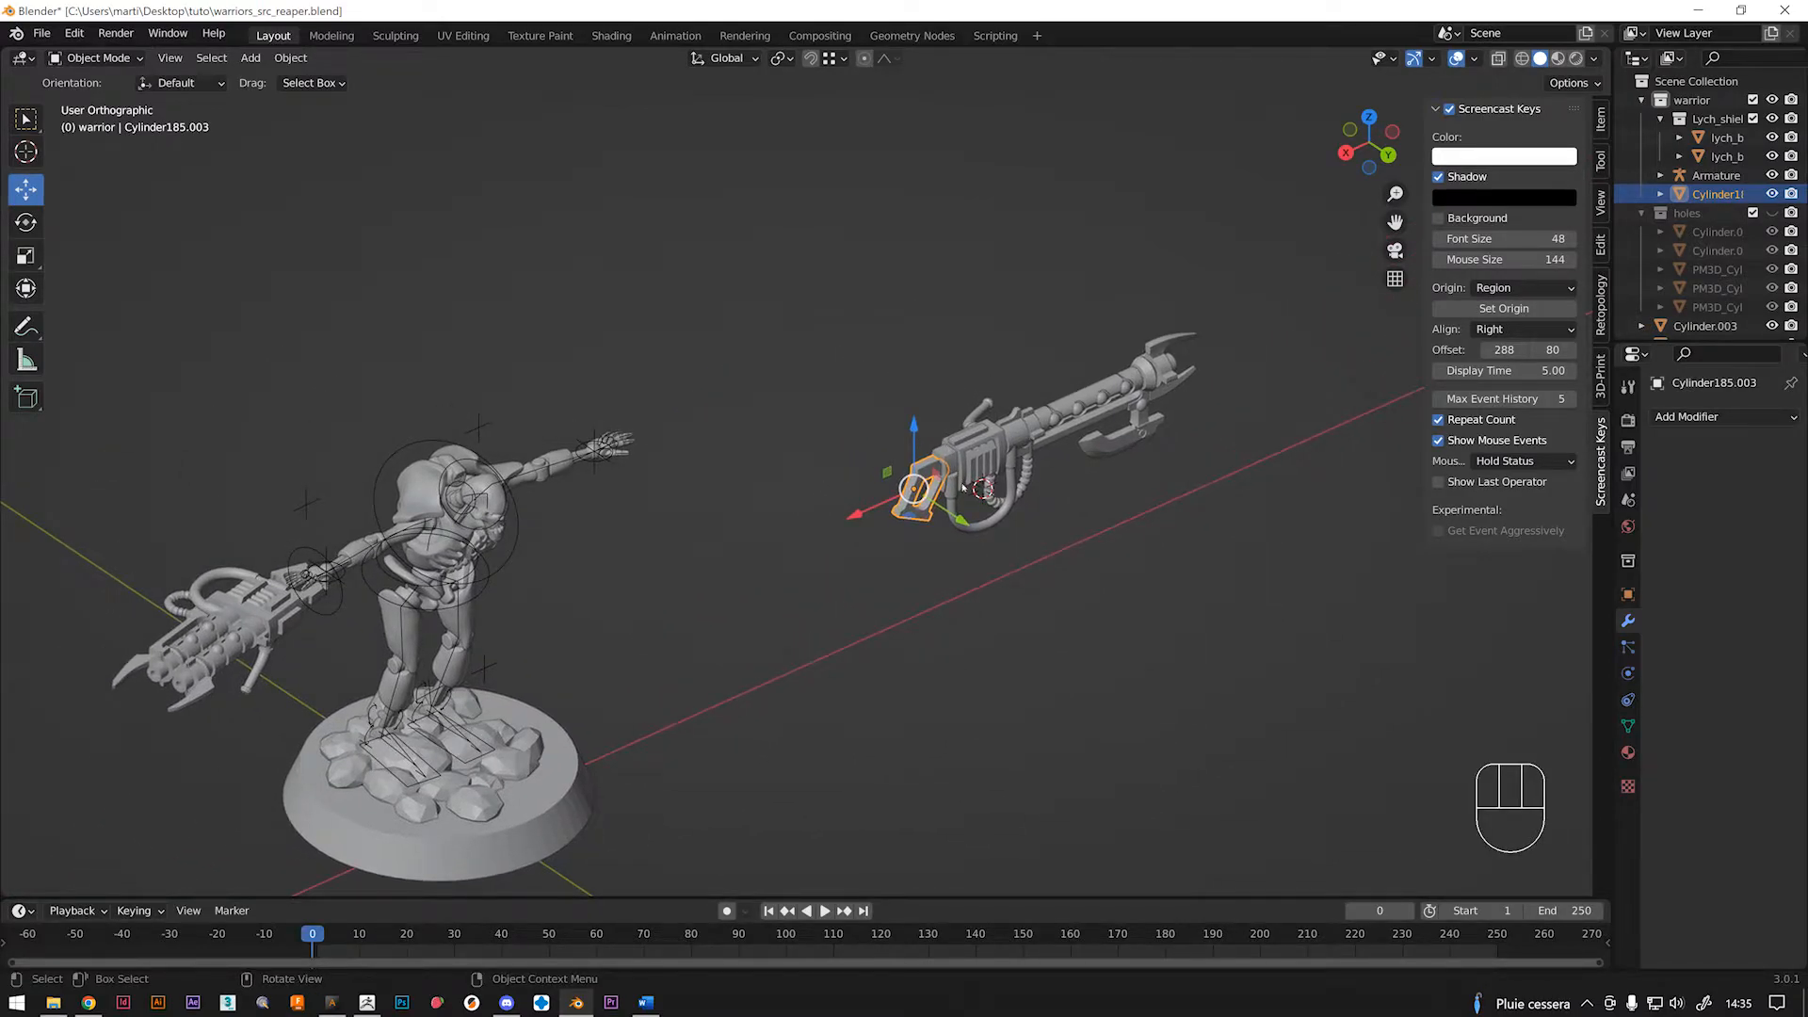
drag(959, 519, 758, 461)
drag(710, 402, 555, 477)
middle_drag(555, 477, 646, 430)
drag(646, 430, 753, 435)
middle_drag(753, 434, 618, 423)
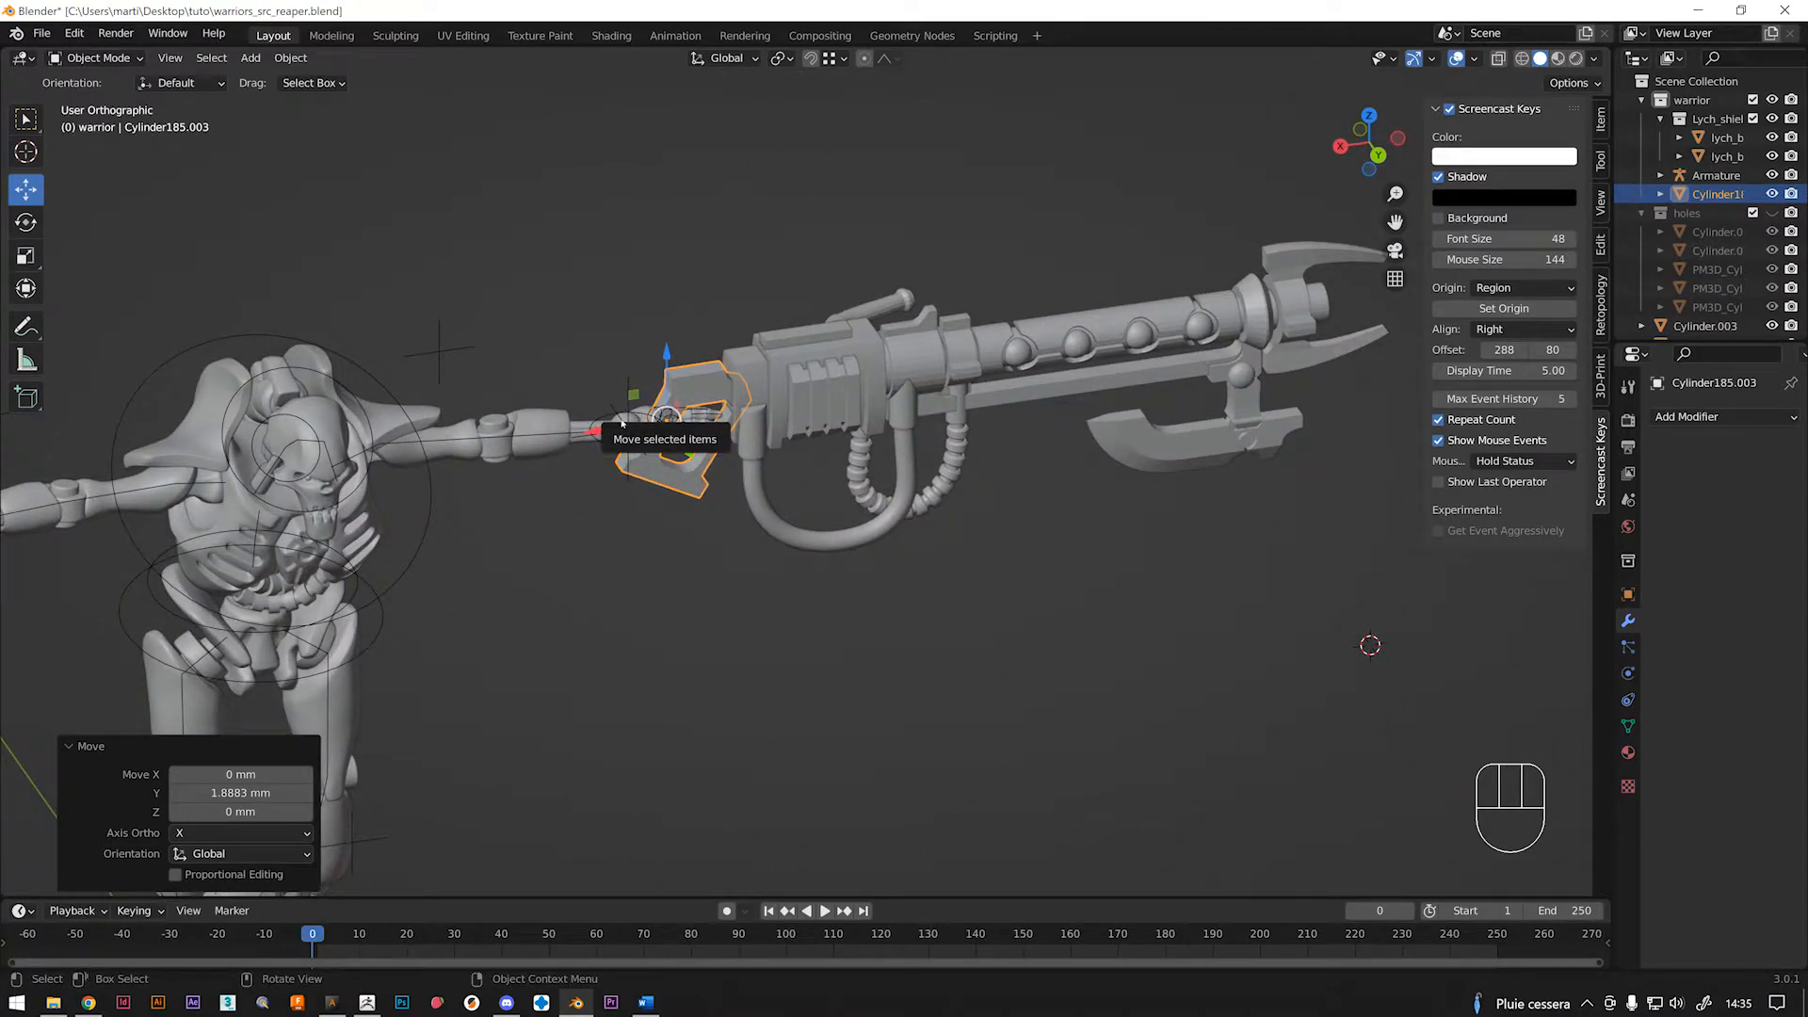
drag(621, 423, 619, 421)
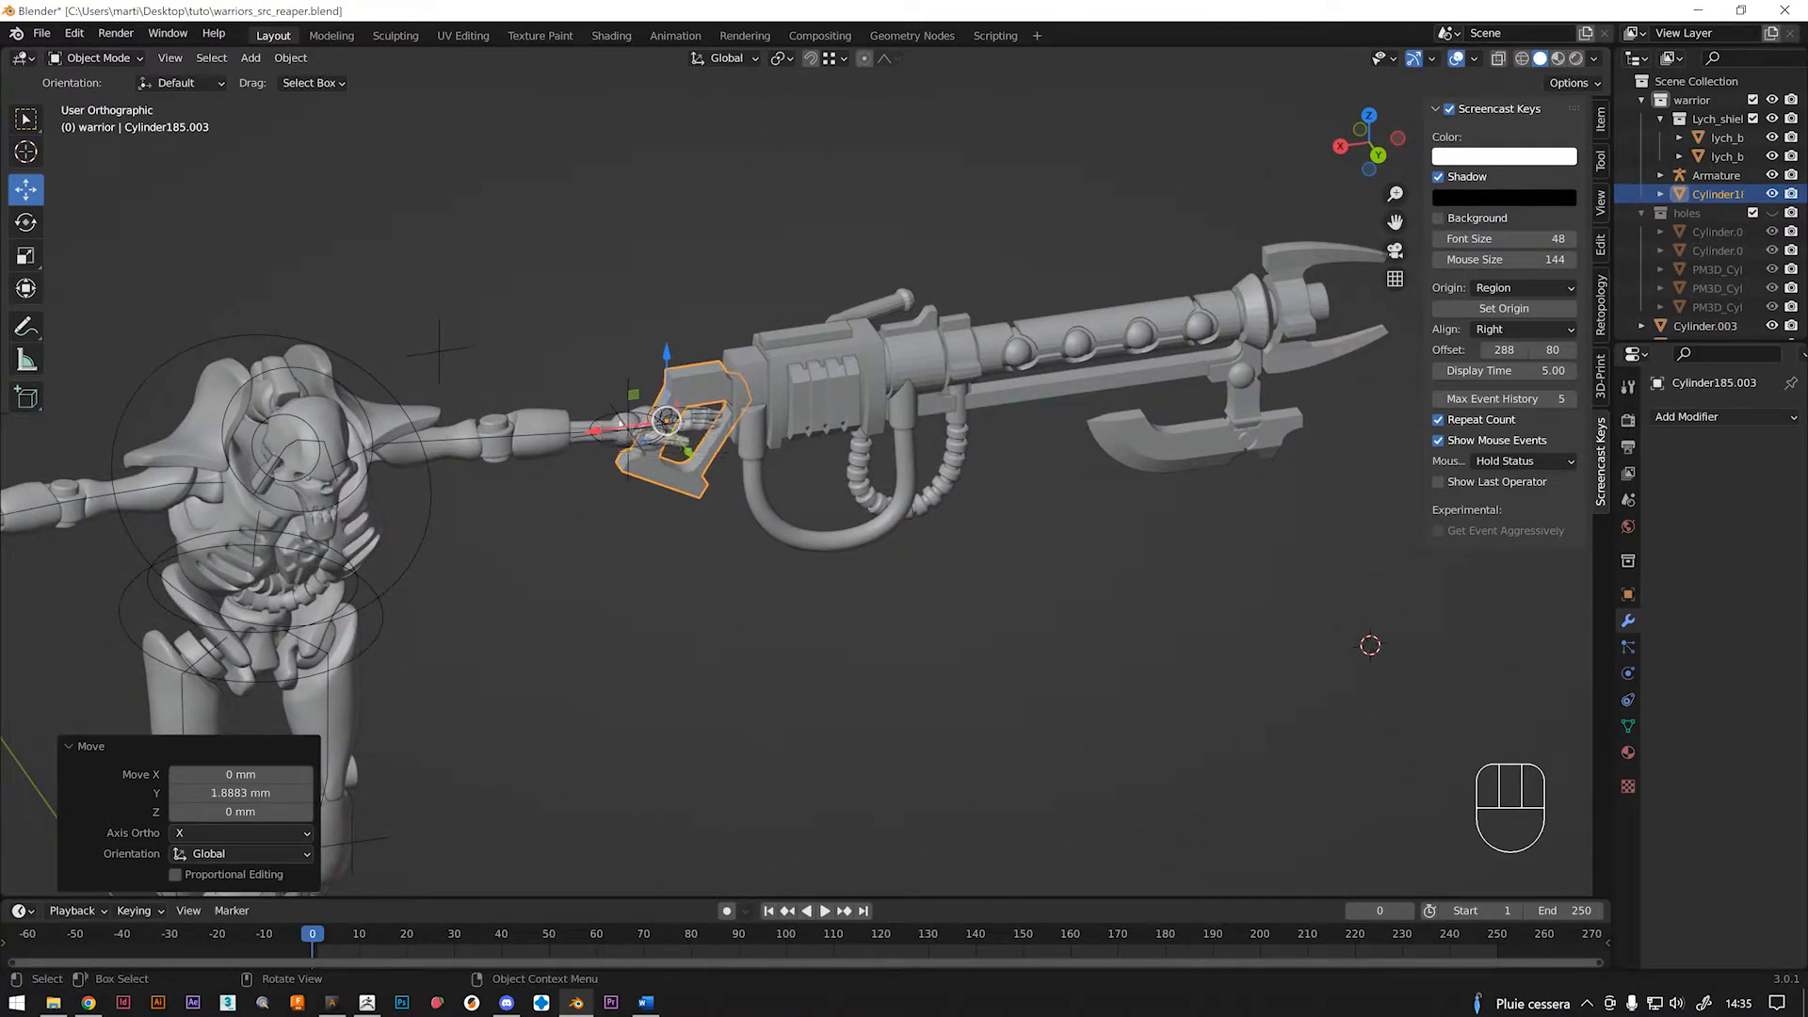
Undo the gun's axis moves, returning it to its place away from the warrior.
key(ctrl)
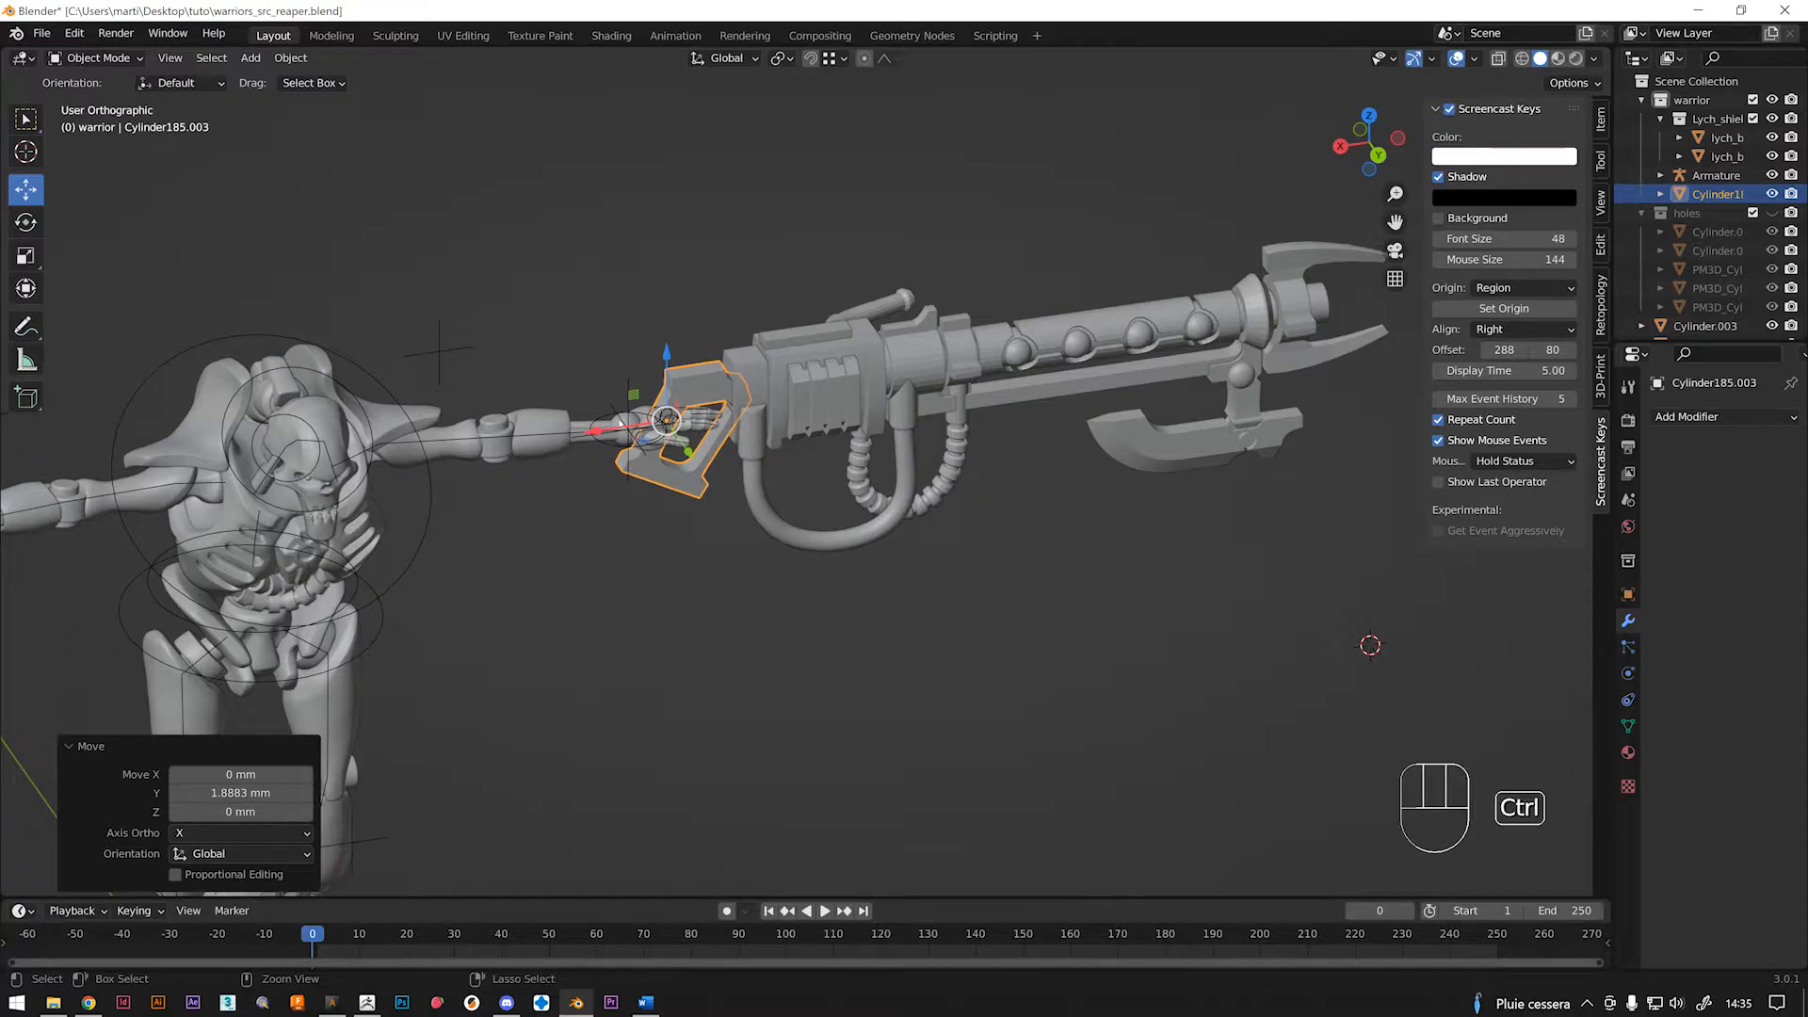
key(ctrl+z)
key(ctrl+z)
key(ctrl+z)
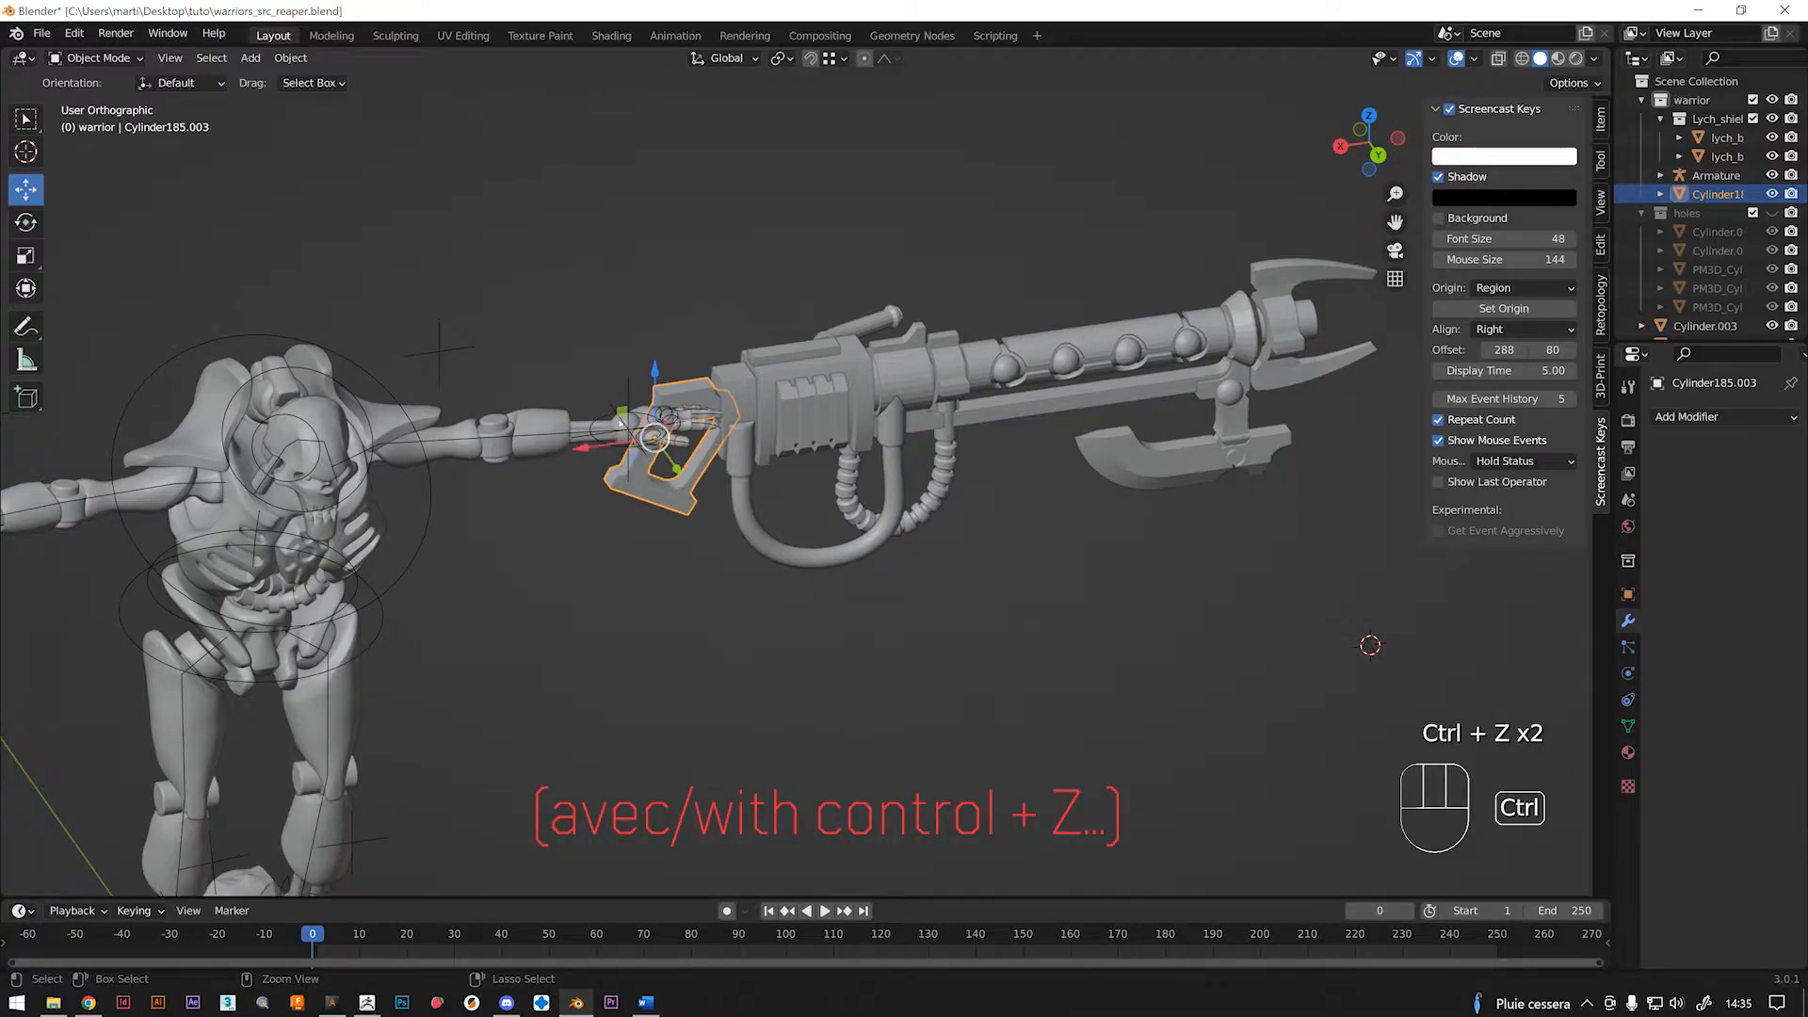
key(ctrl+z)
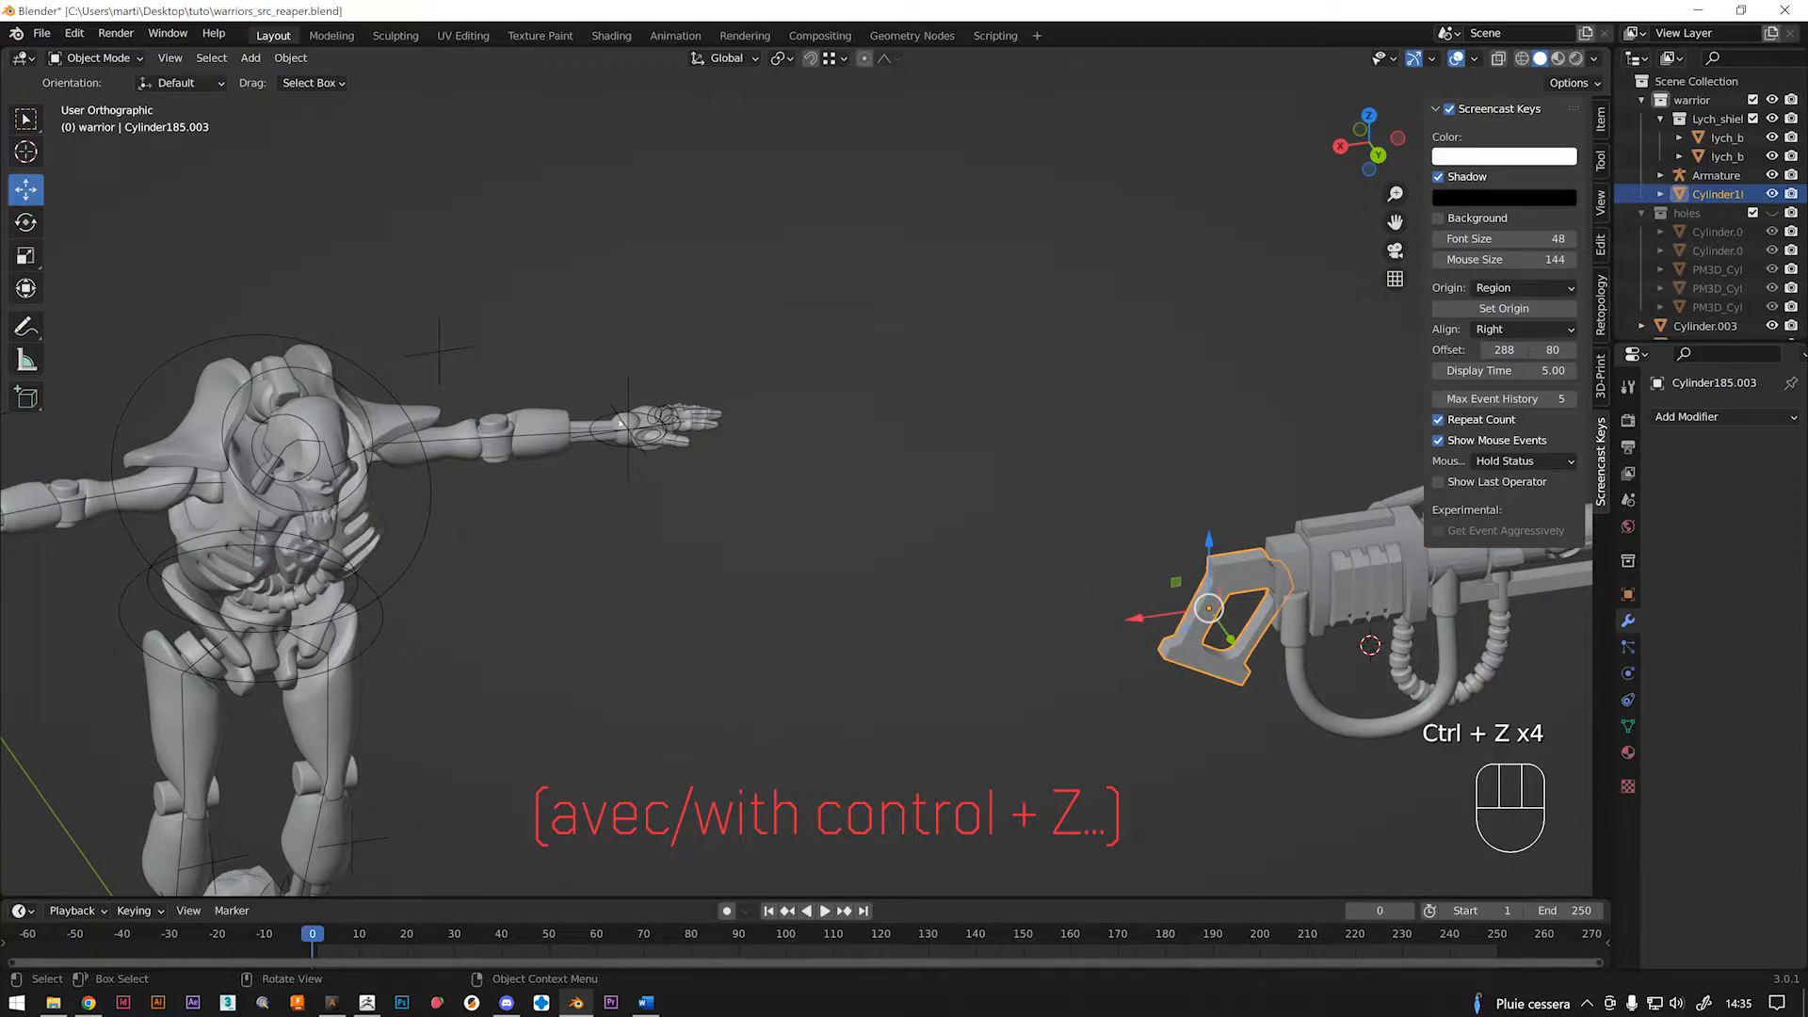
Move the gun freely in the view plane so its grip sits in the warrior's empty hand.
scroll(489, 448, down, 2)
middle_drag(1019, 593, 993, 625)
scroll(1003, 584, up, 5)
scroll(1001, 578, up, 1)
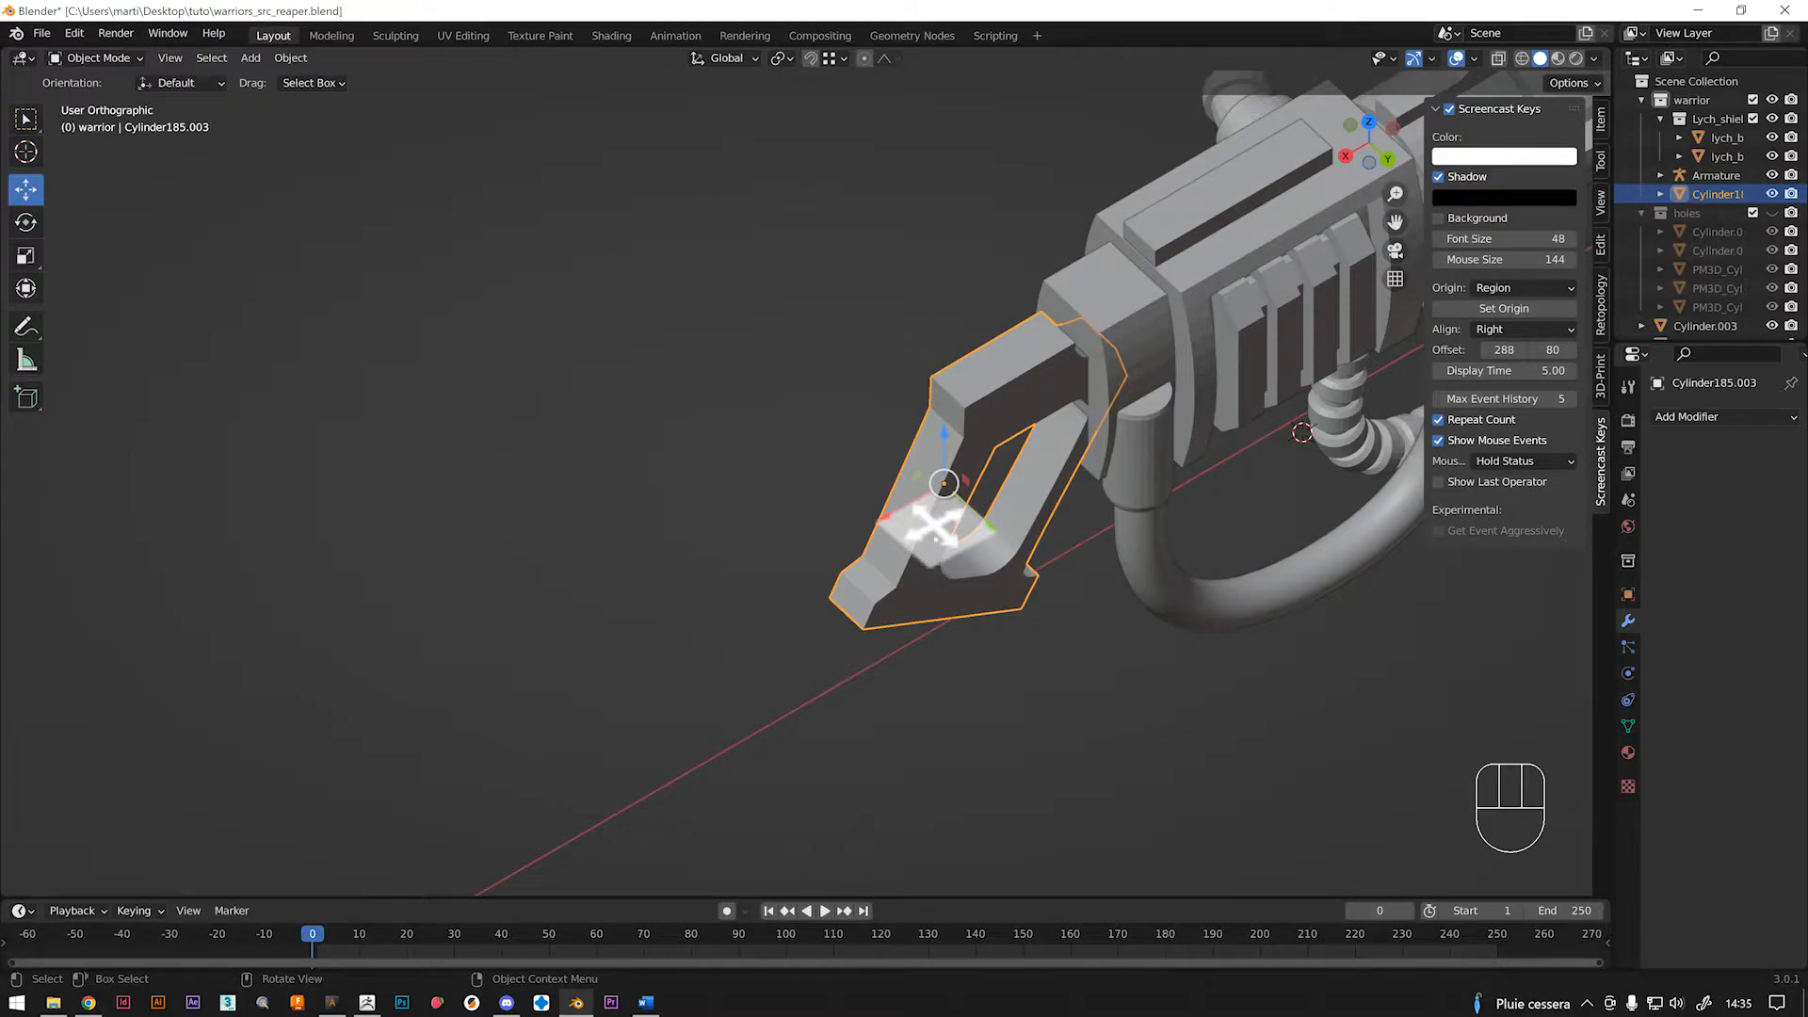
scroll(930, 527, down, 6)
drag(930, 527, 369, 499)
drag(386, 416, 386, 380)
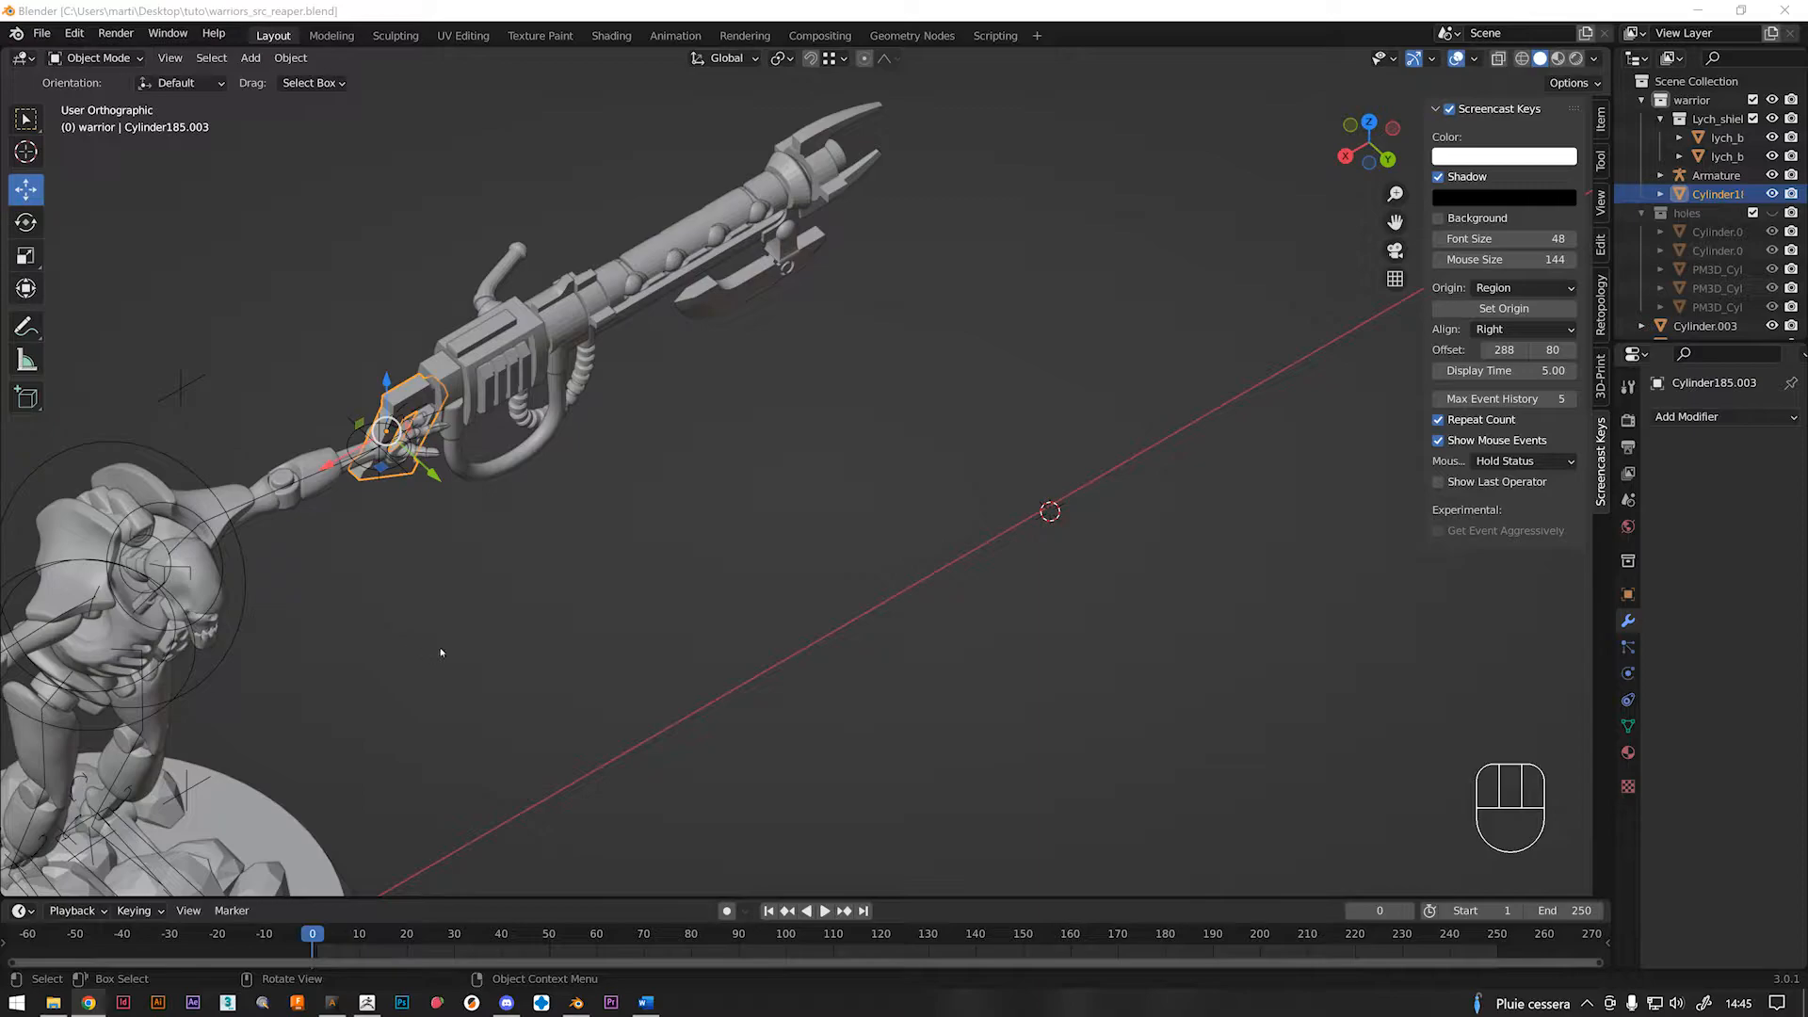
Examine from several angles how the gun's grip lines up with the warrior's hand.
middle_drag(628, 622, 692, 608)
scroll(672, 602, up, 3)
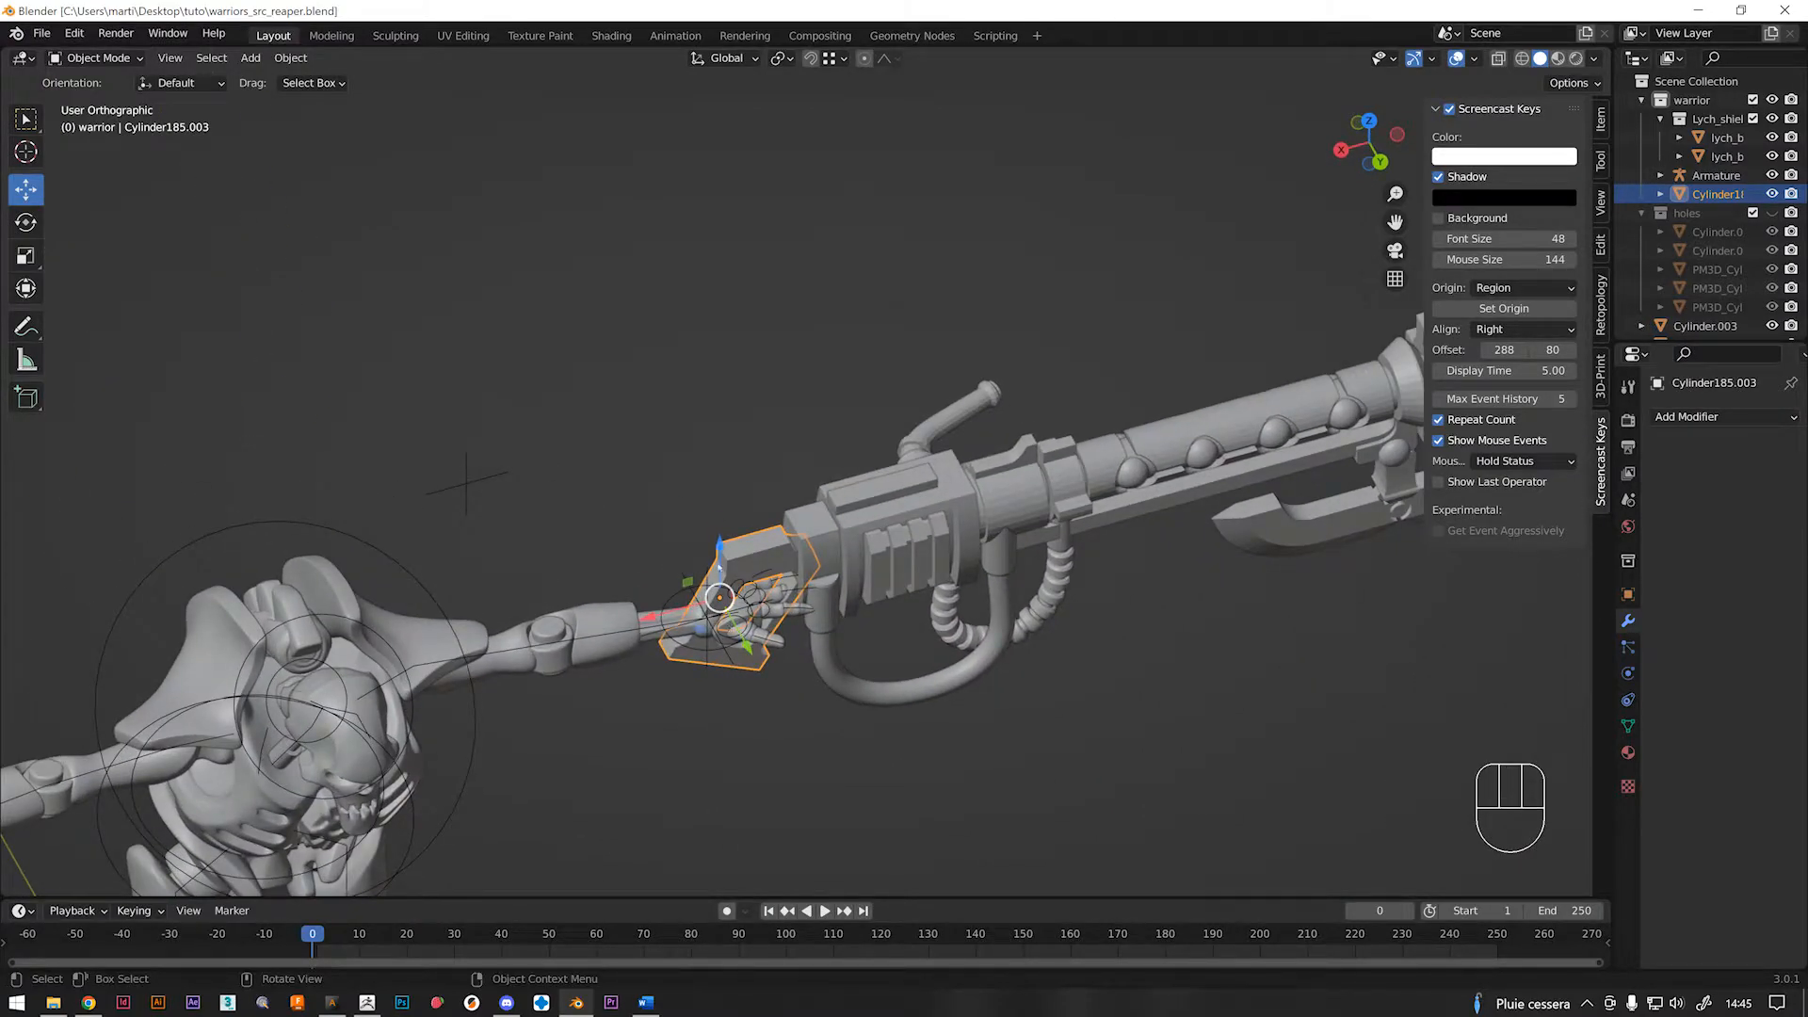
middle_drag(648, 621, 675, 615)
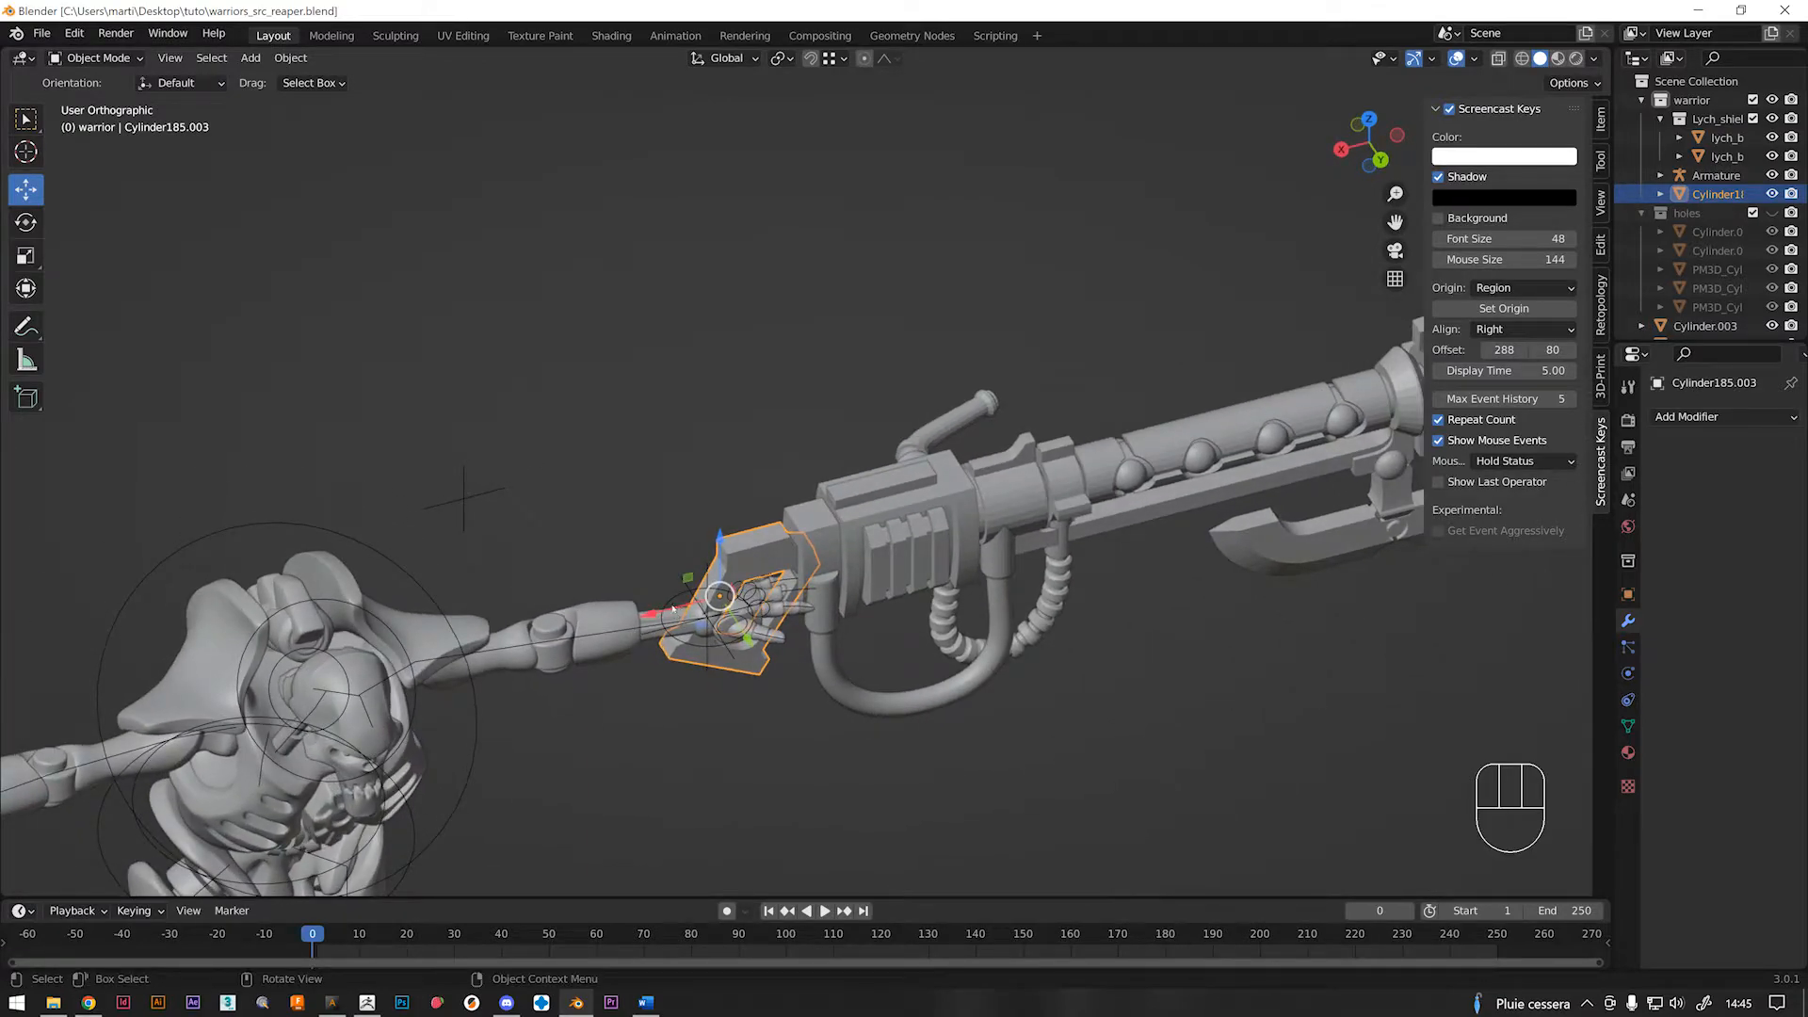
mouse_move(672, 610)
mouse_down()
mouse_move(621, 640)
mouse_move(758, 582)
mouse_move(573, 648)
mouse_move(706, 636)
mouse_move(734, 612)
mouse_move(687, 556)
mouse_move(809, 744)
mouse_move(602, 468)
mouse_move(746, 694)
mouse_move(704, 628)
mouse_up()
middle_drag(703, 625, 682, 580)
mouse_move(712, 512)
mouse_down()
mouse_move(710, 482)
mouse_move(706, 566)
mouse_move(702, 521)
mouse_up()
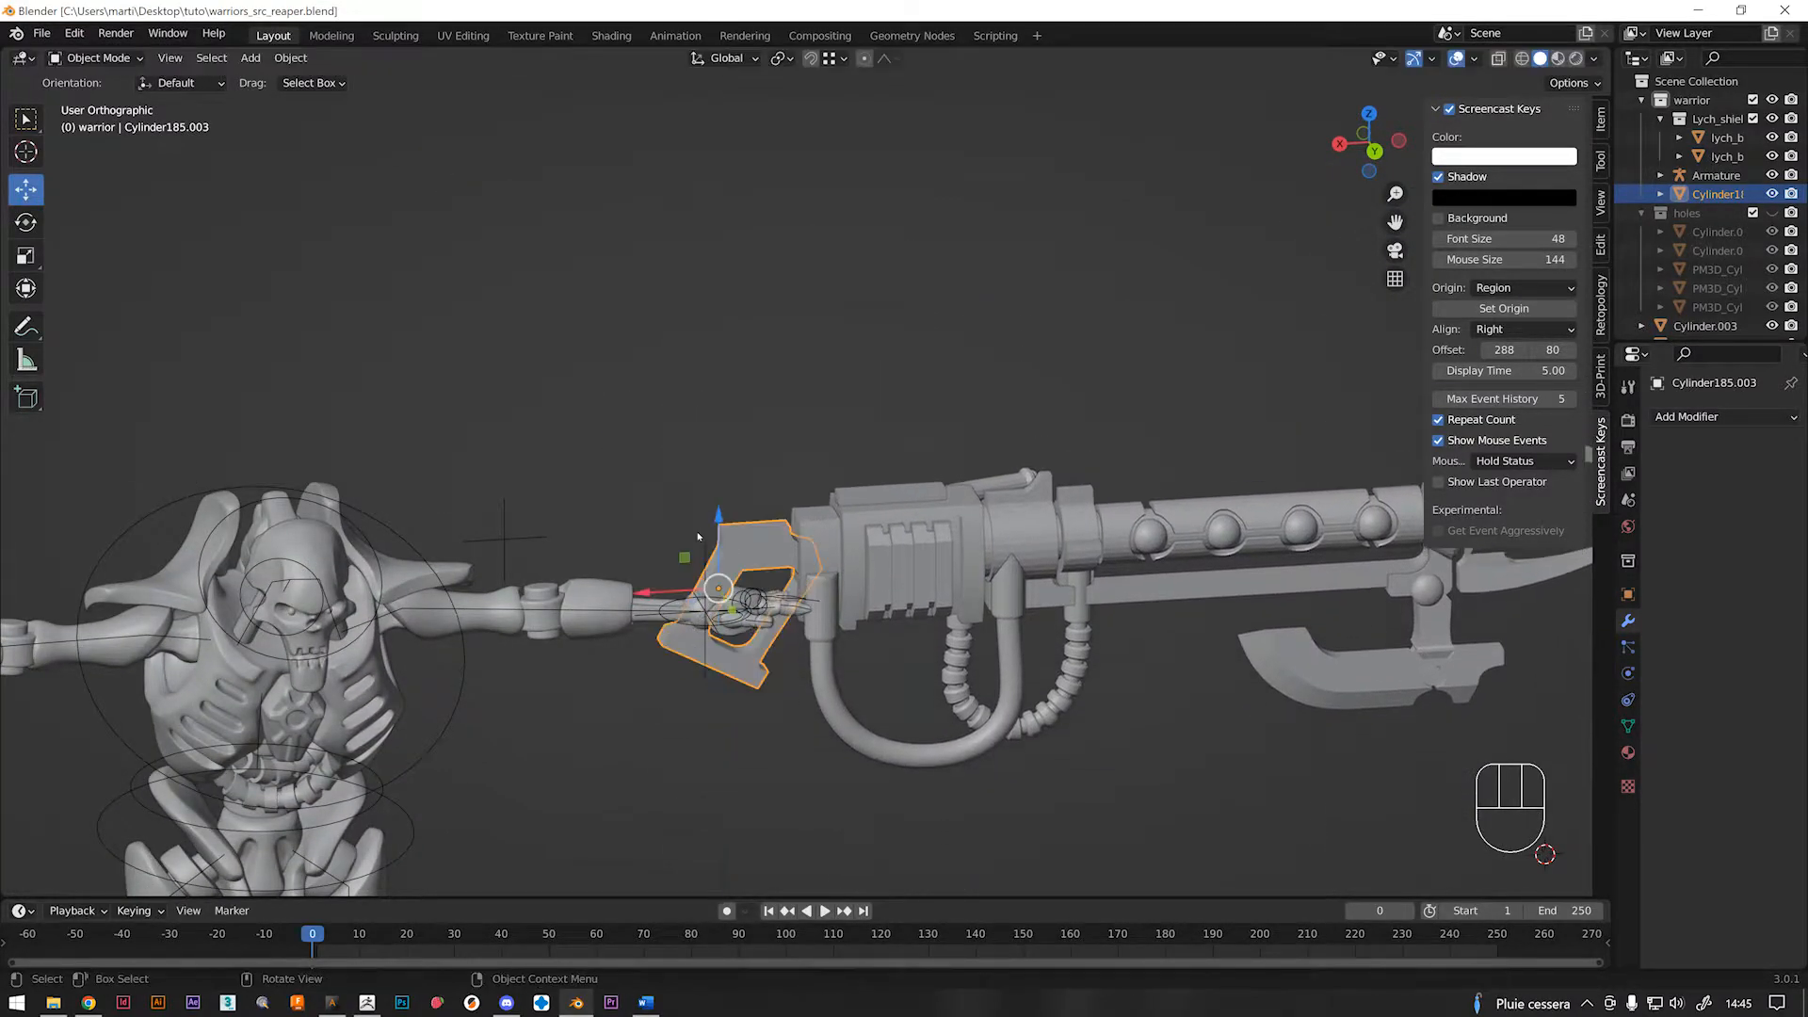
scroll(695, 535, down, 1)
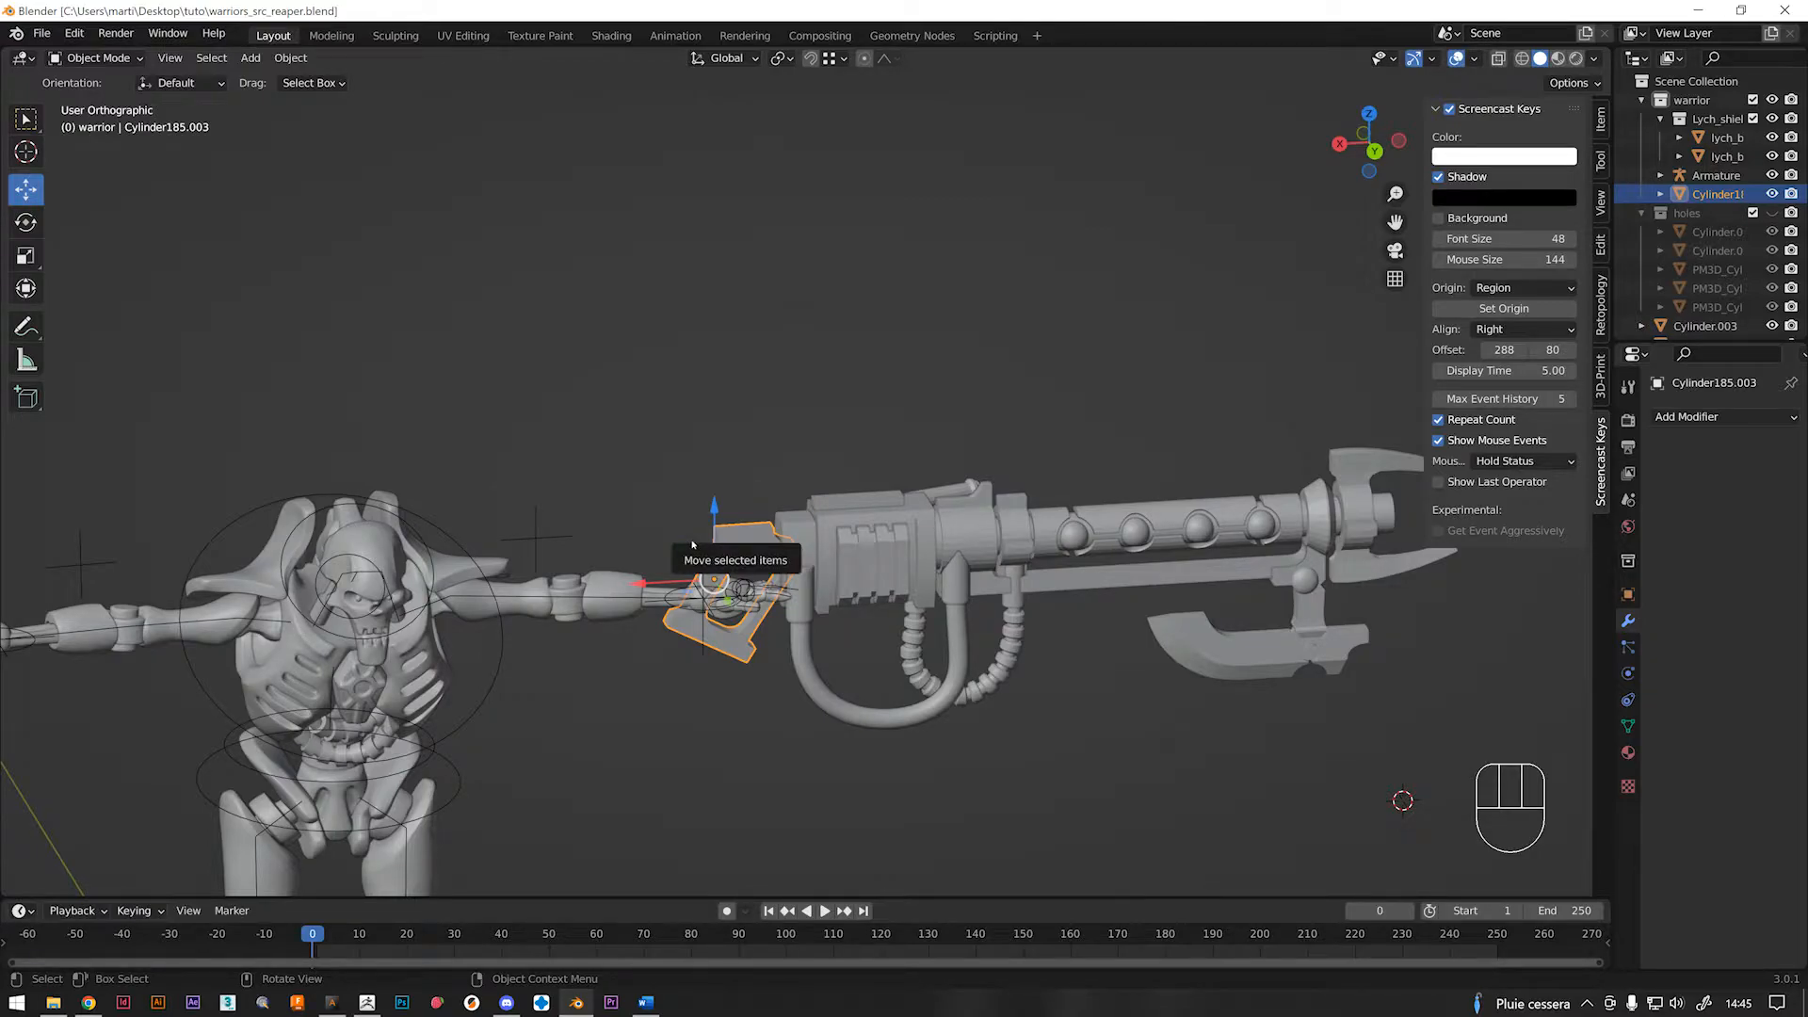
middle_drag(708, 551, 692, 565)
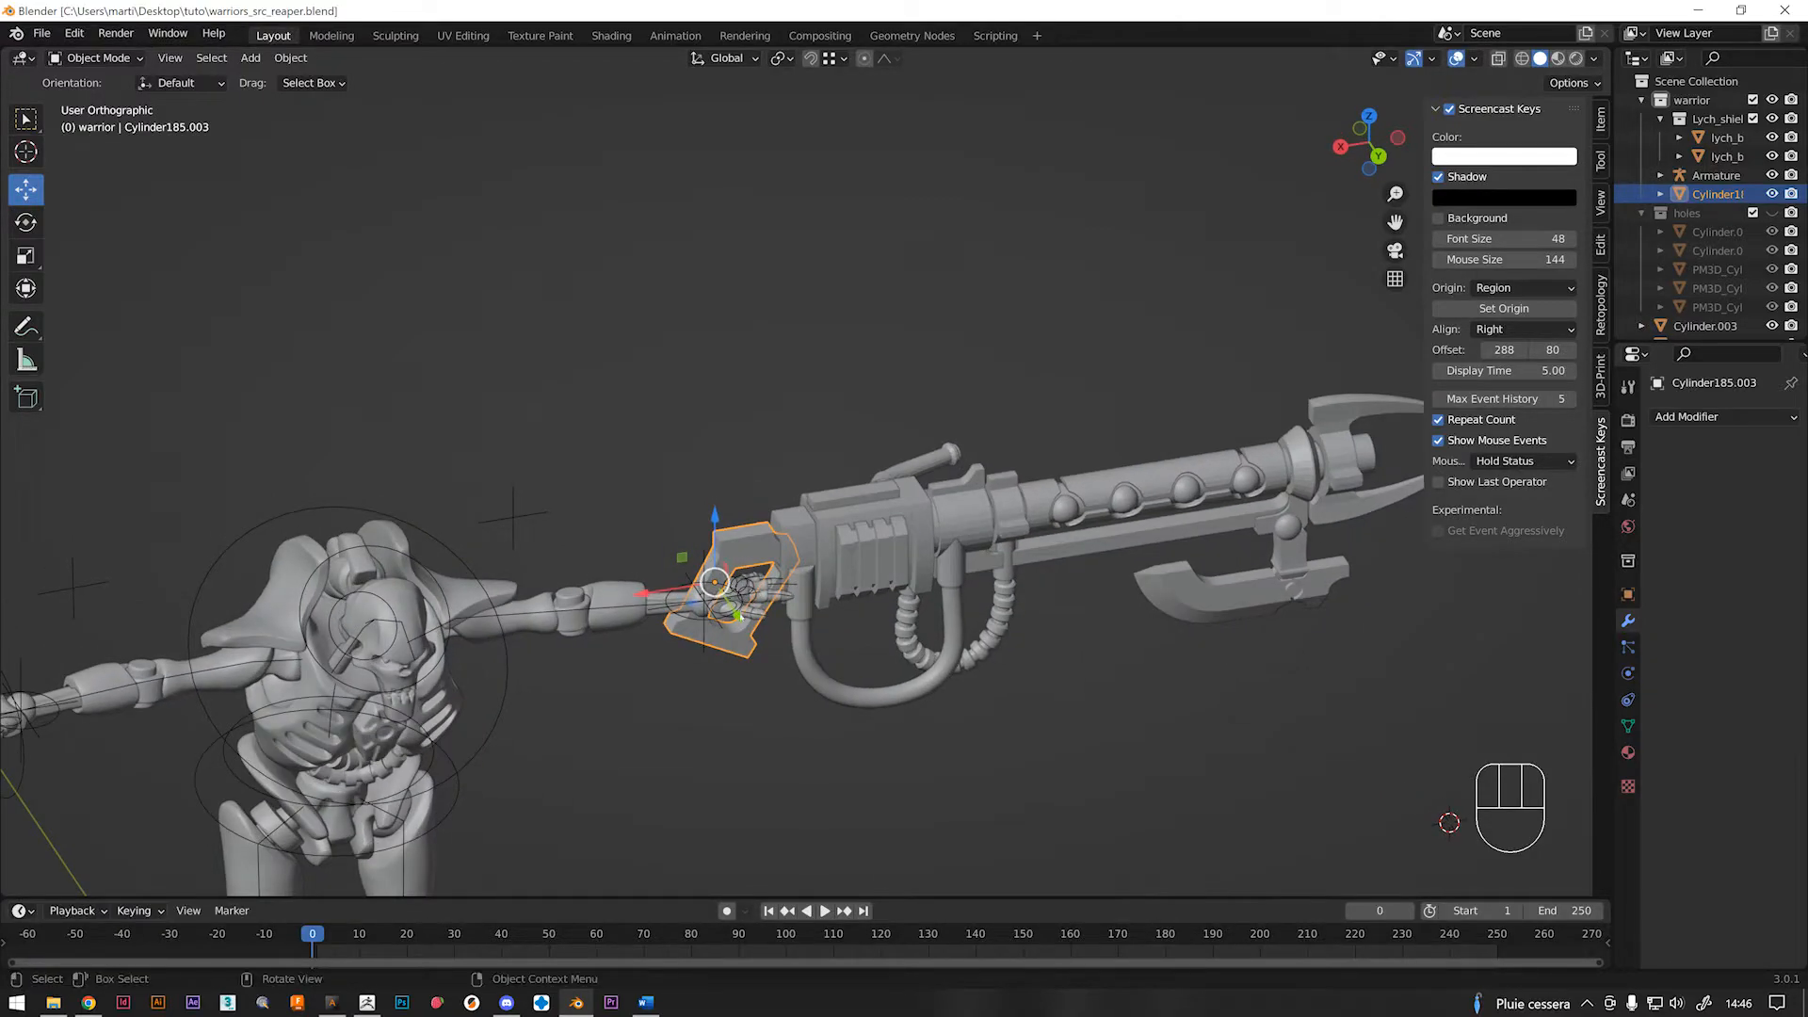
Try shifting the gun away from the hand along its axes, and undo those moves.
drag(735, 615, 649, 638)
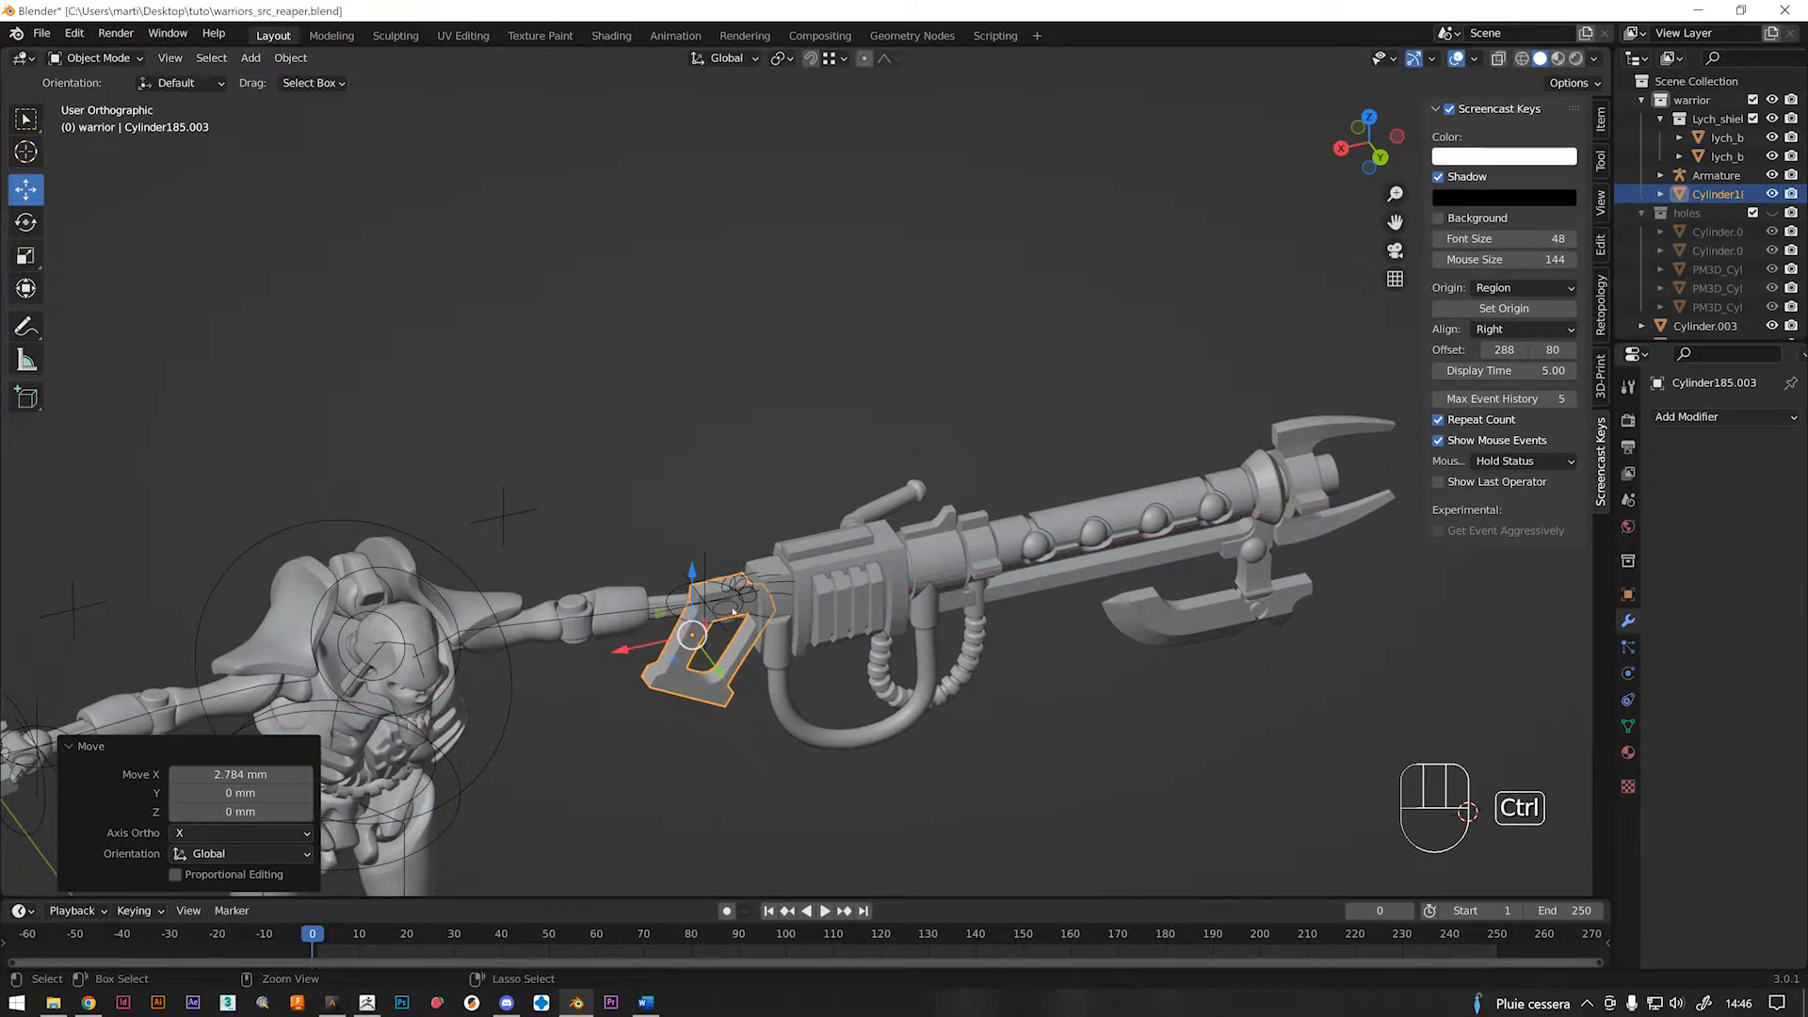
key(ctrl+z)
key(ctrl+z)
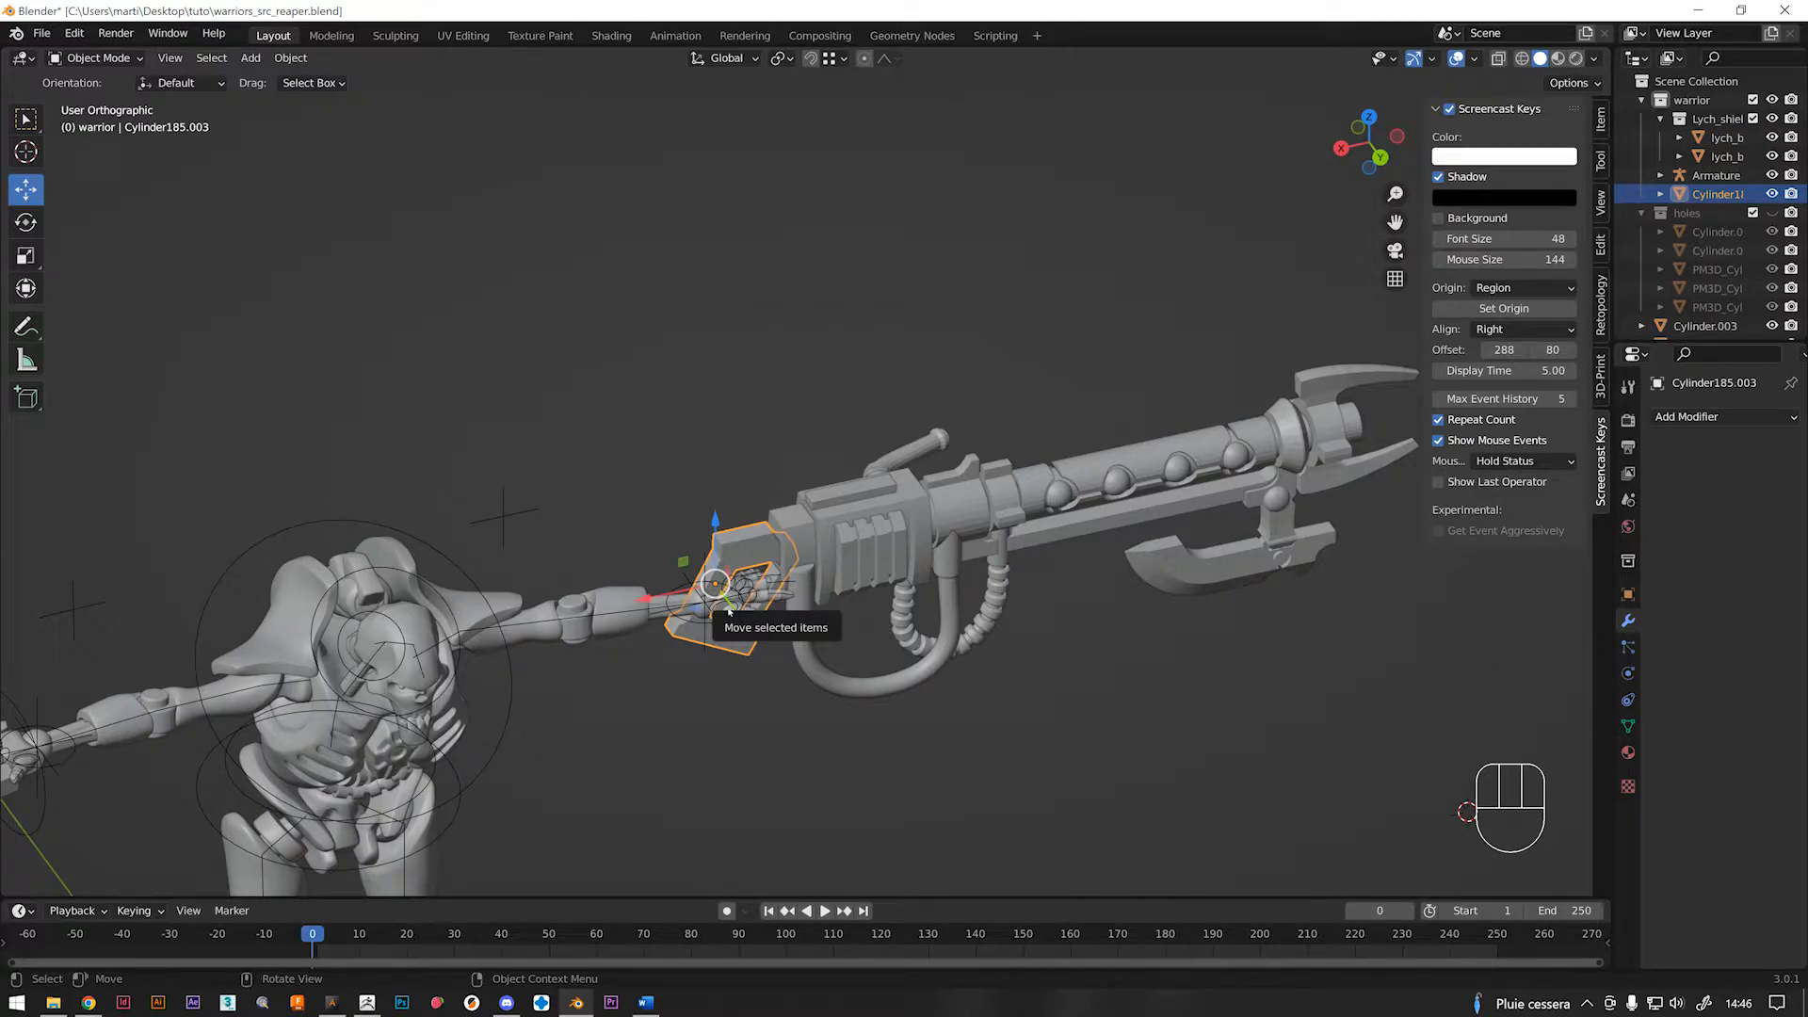
Deselect everything and show the Item transform properties in the viewport sidebar.
key(alt+a)
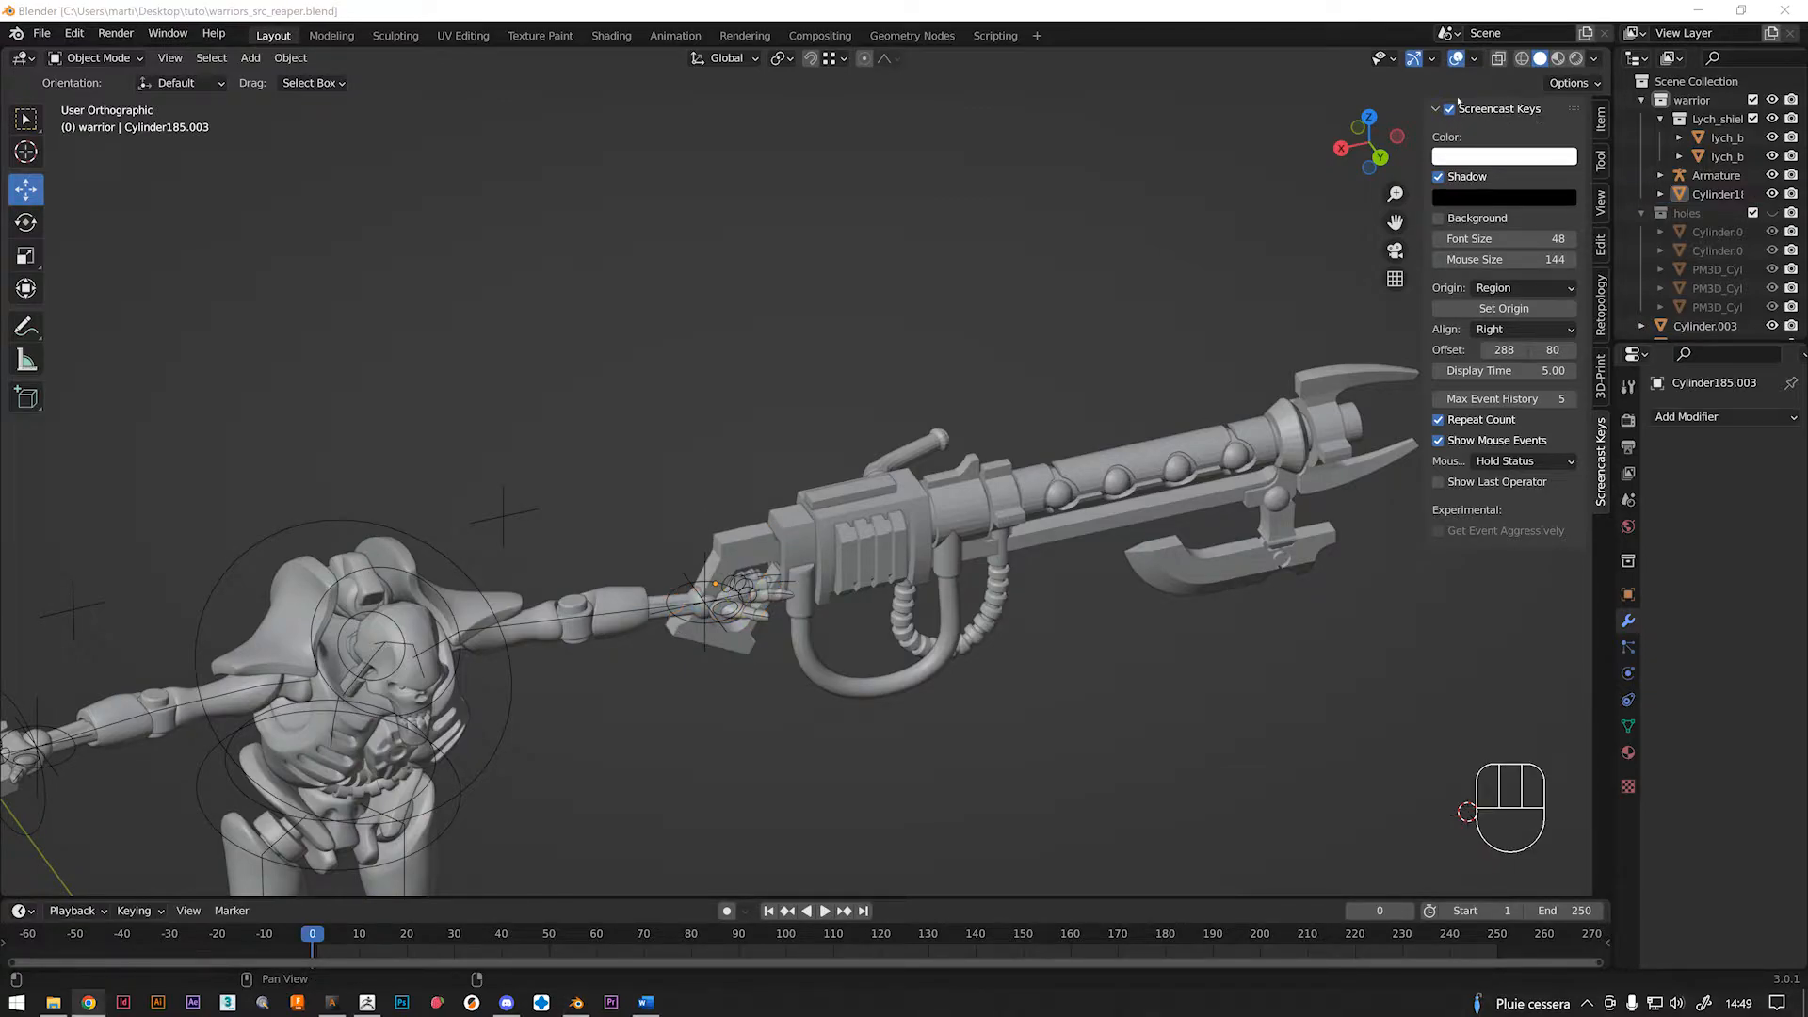
click(1602, 120)
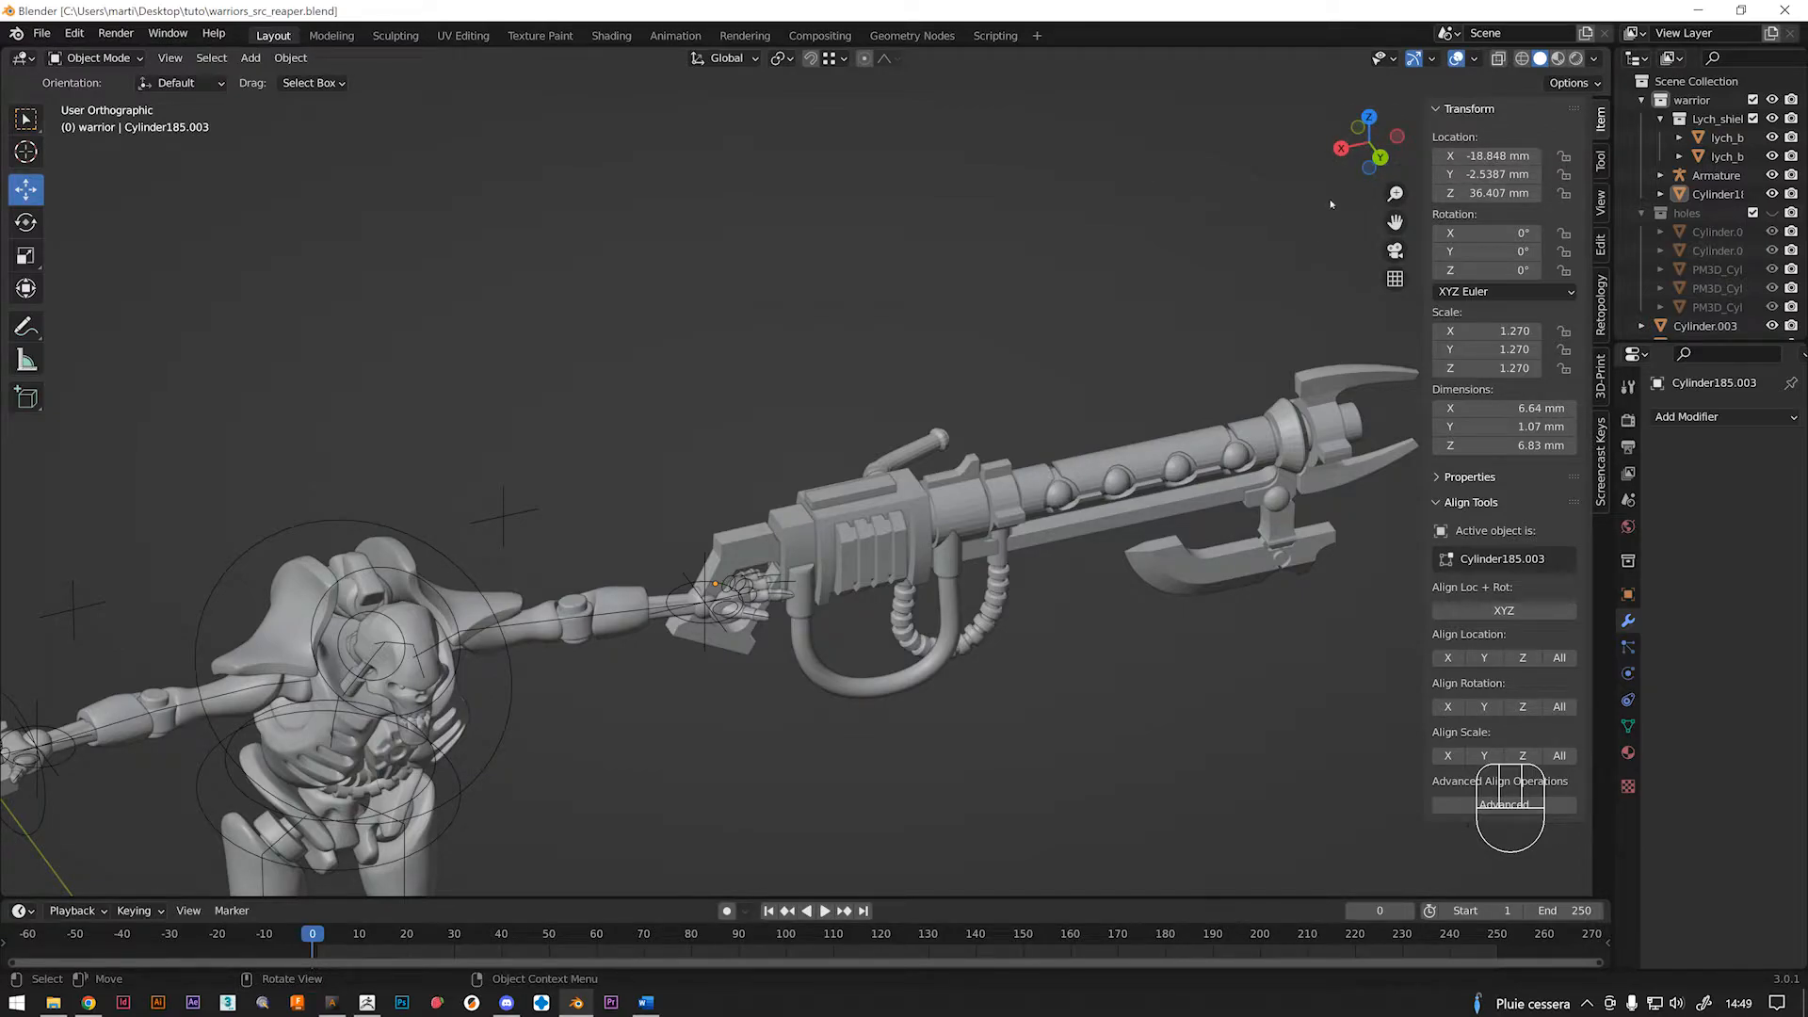
key(n)
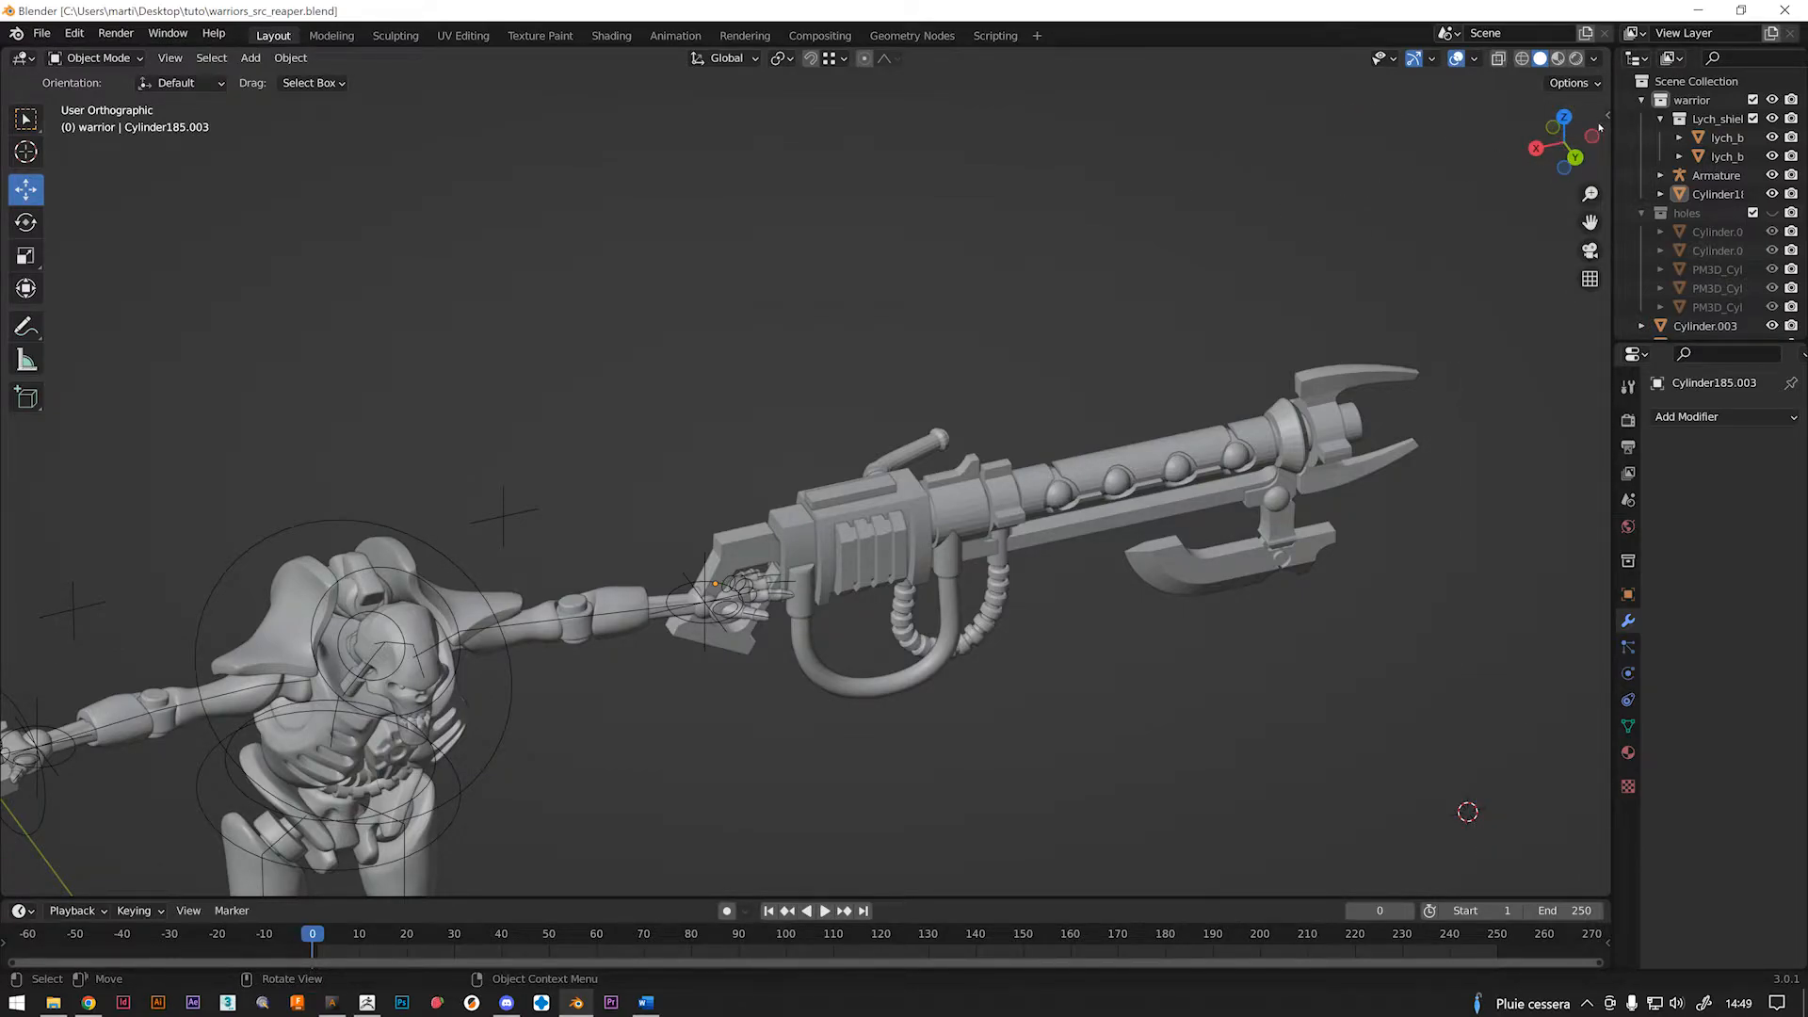
key(n)
key(n)
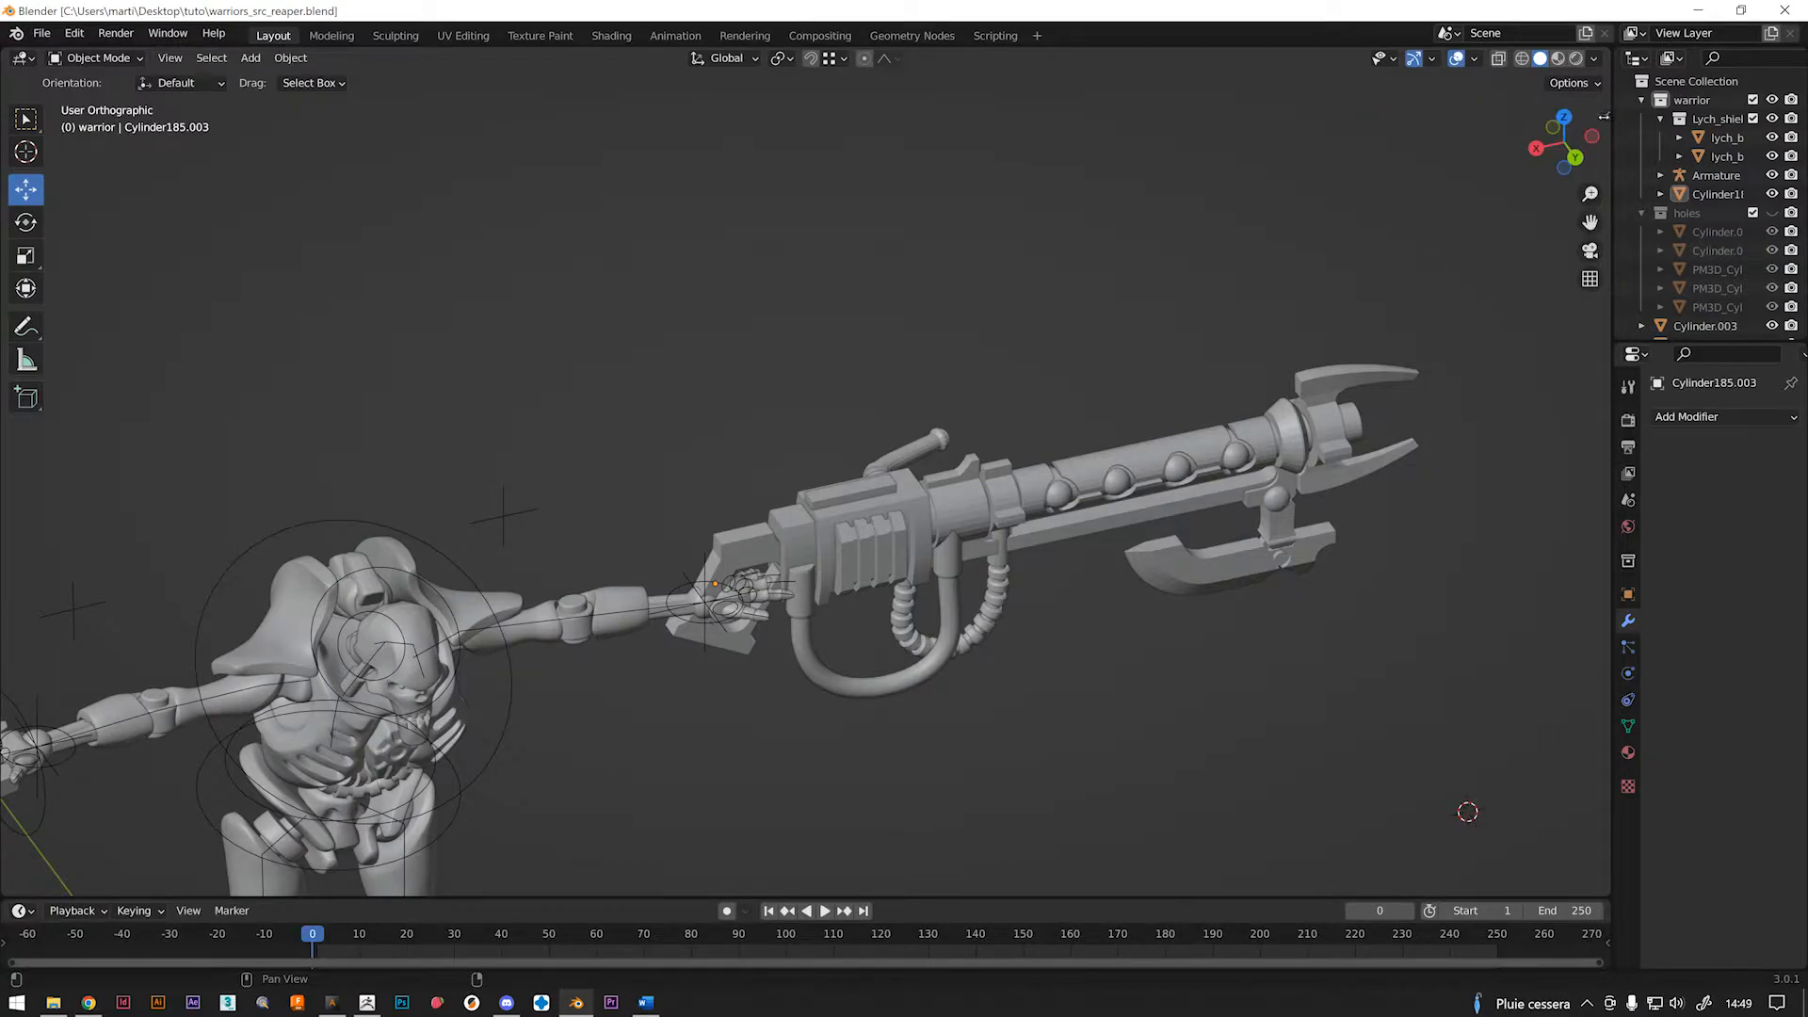
key(n)
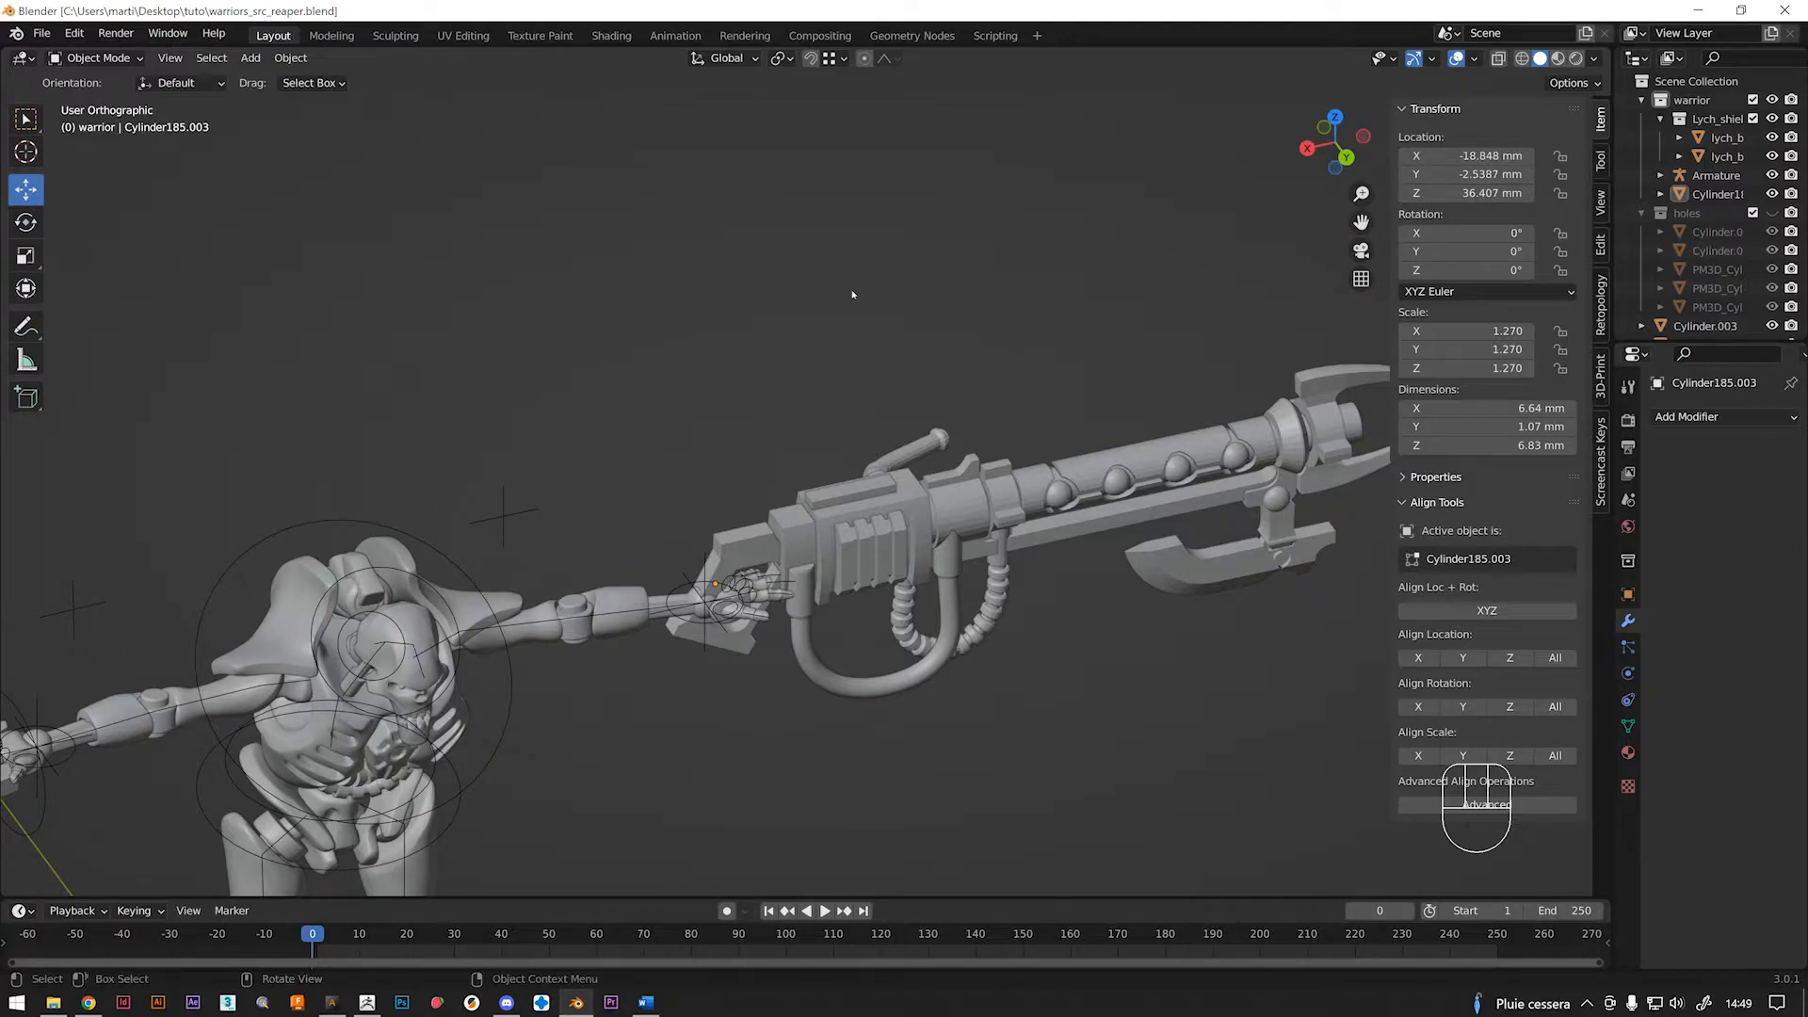
scroll(649, 351, down, 4)
shift+middle_drag(638, 529, 762, 340)
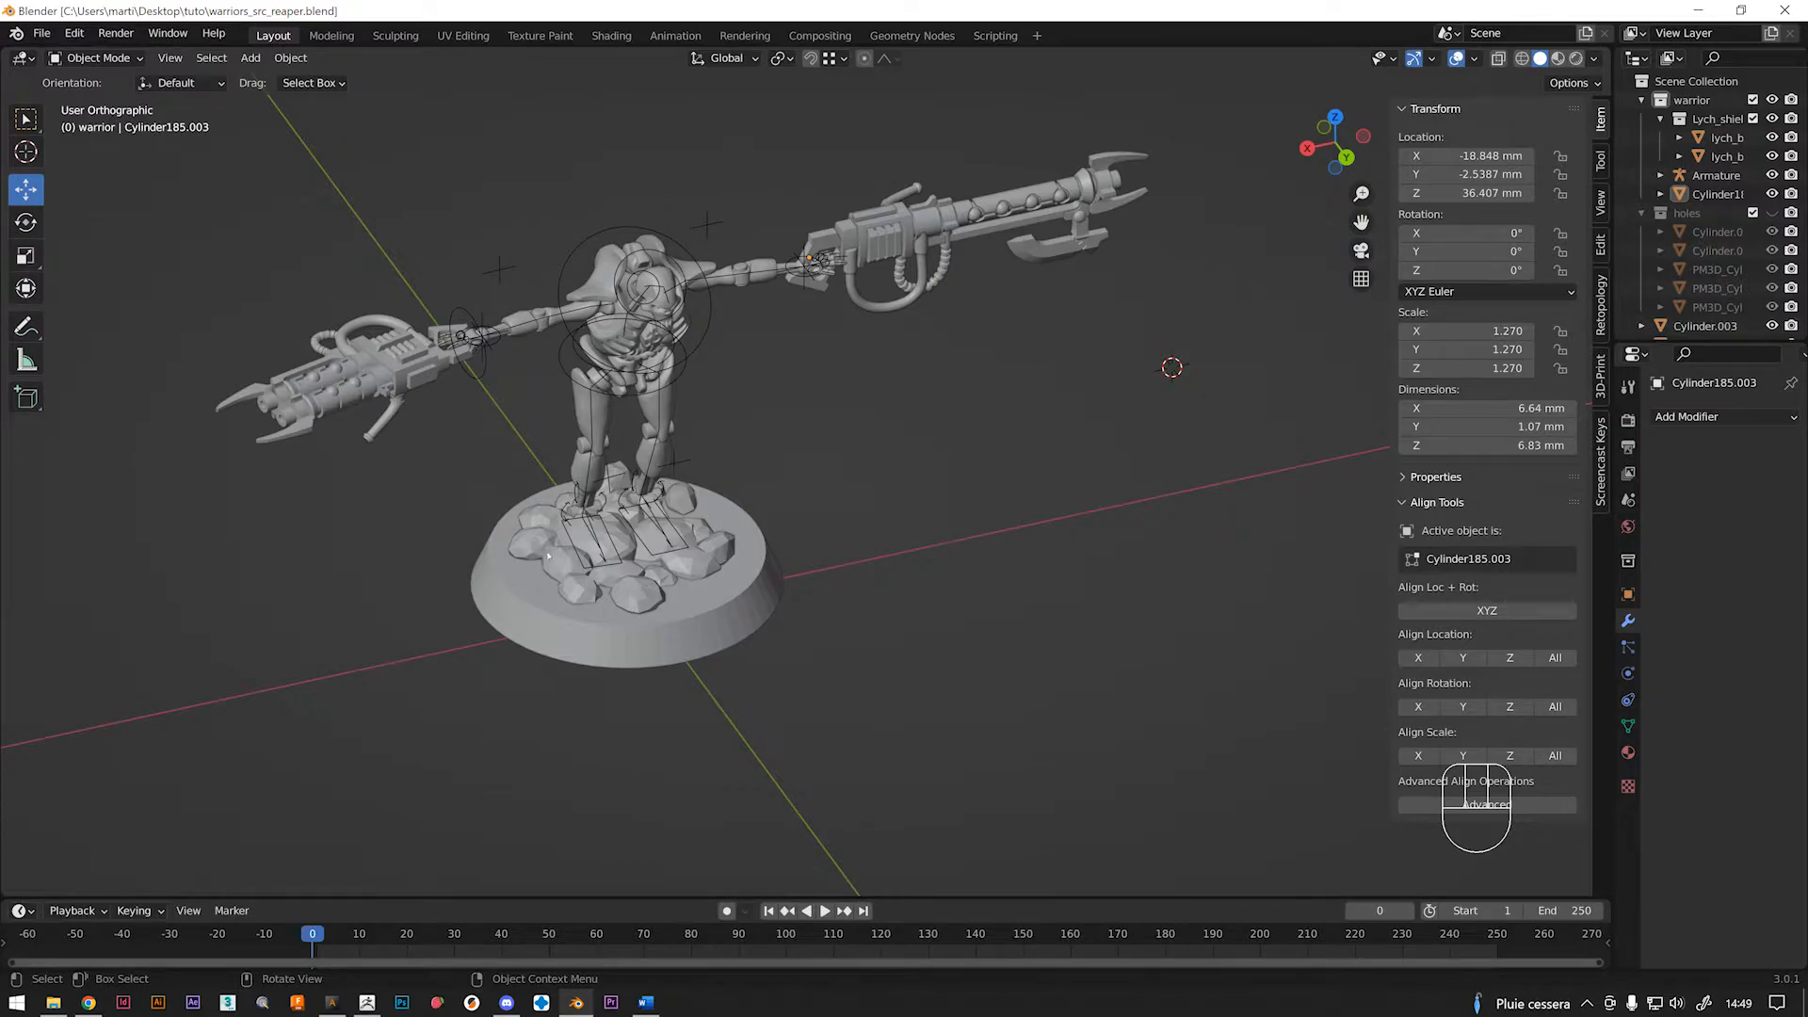
Turn on the Z axis guide line in the viewport overlays.
click(1431, 59)
mouse_move(1474, 58)
click(1583, 149)
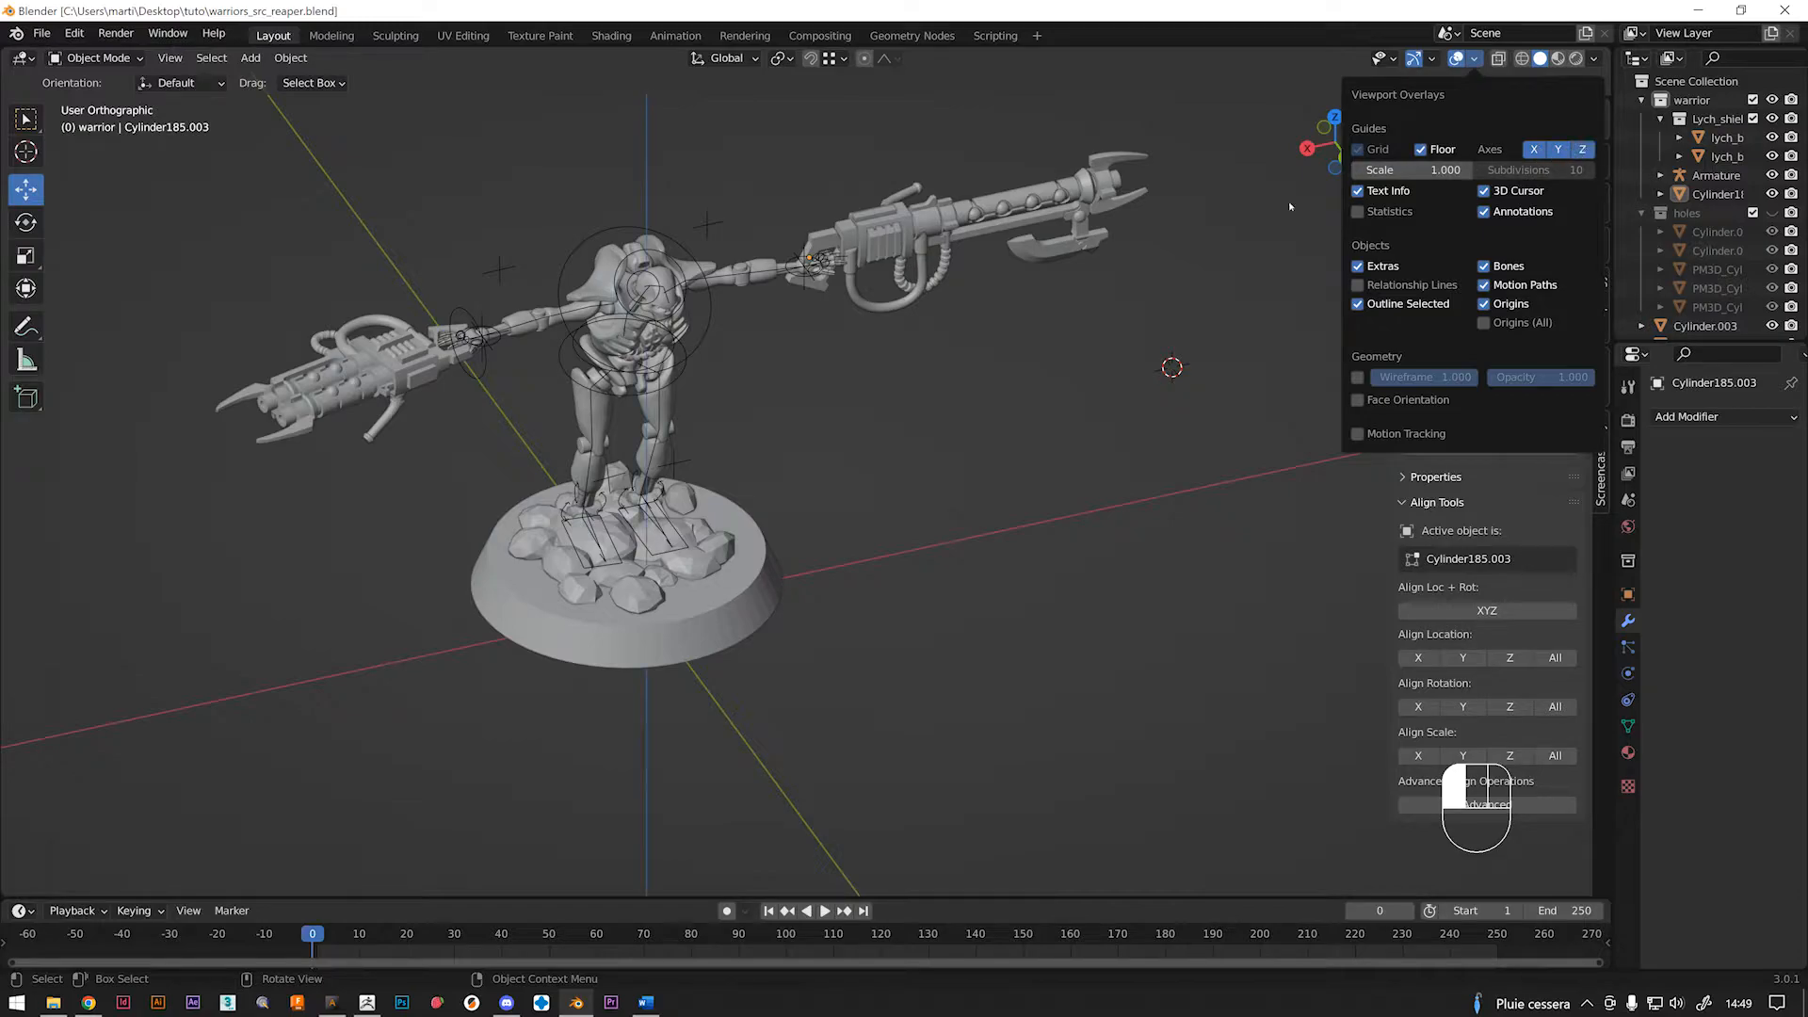
shift+middle_drag(792, 450, 818, 489)
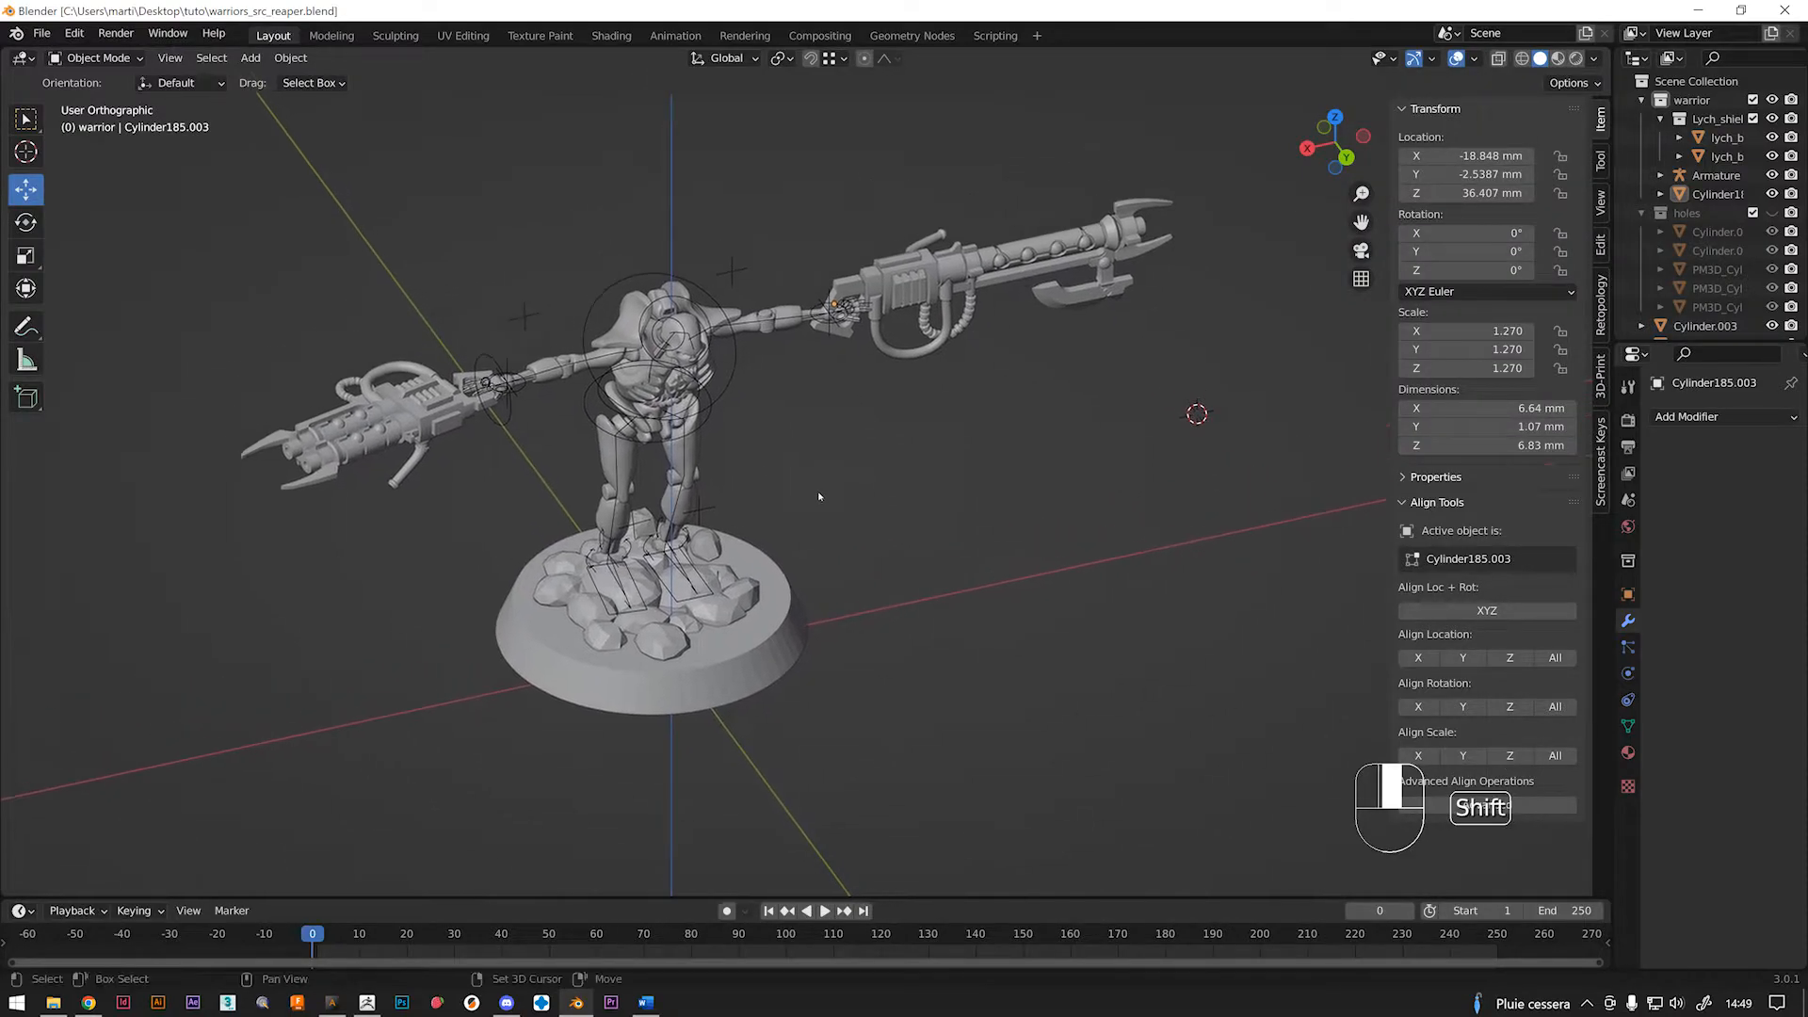
click(1474, 59)
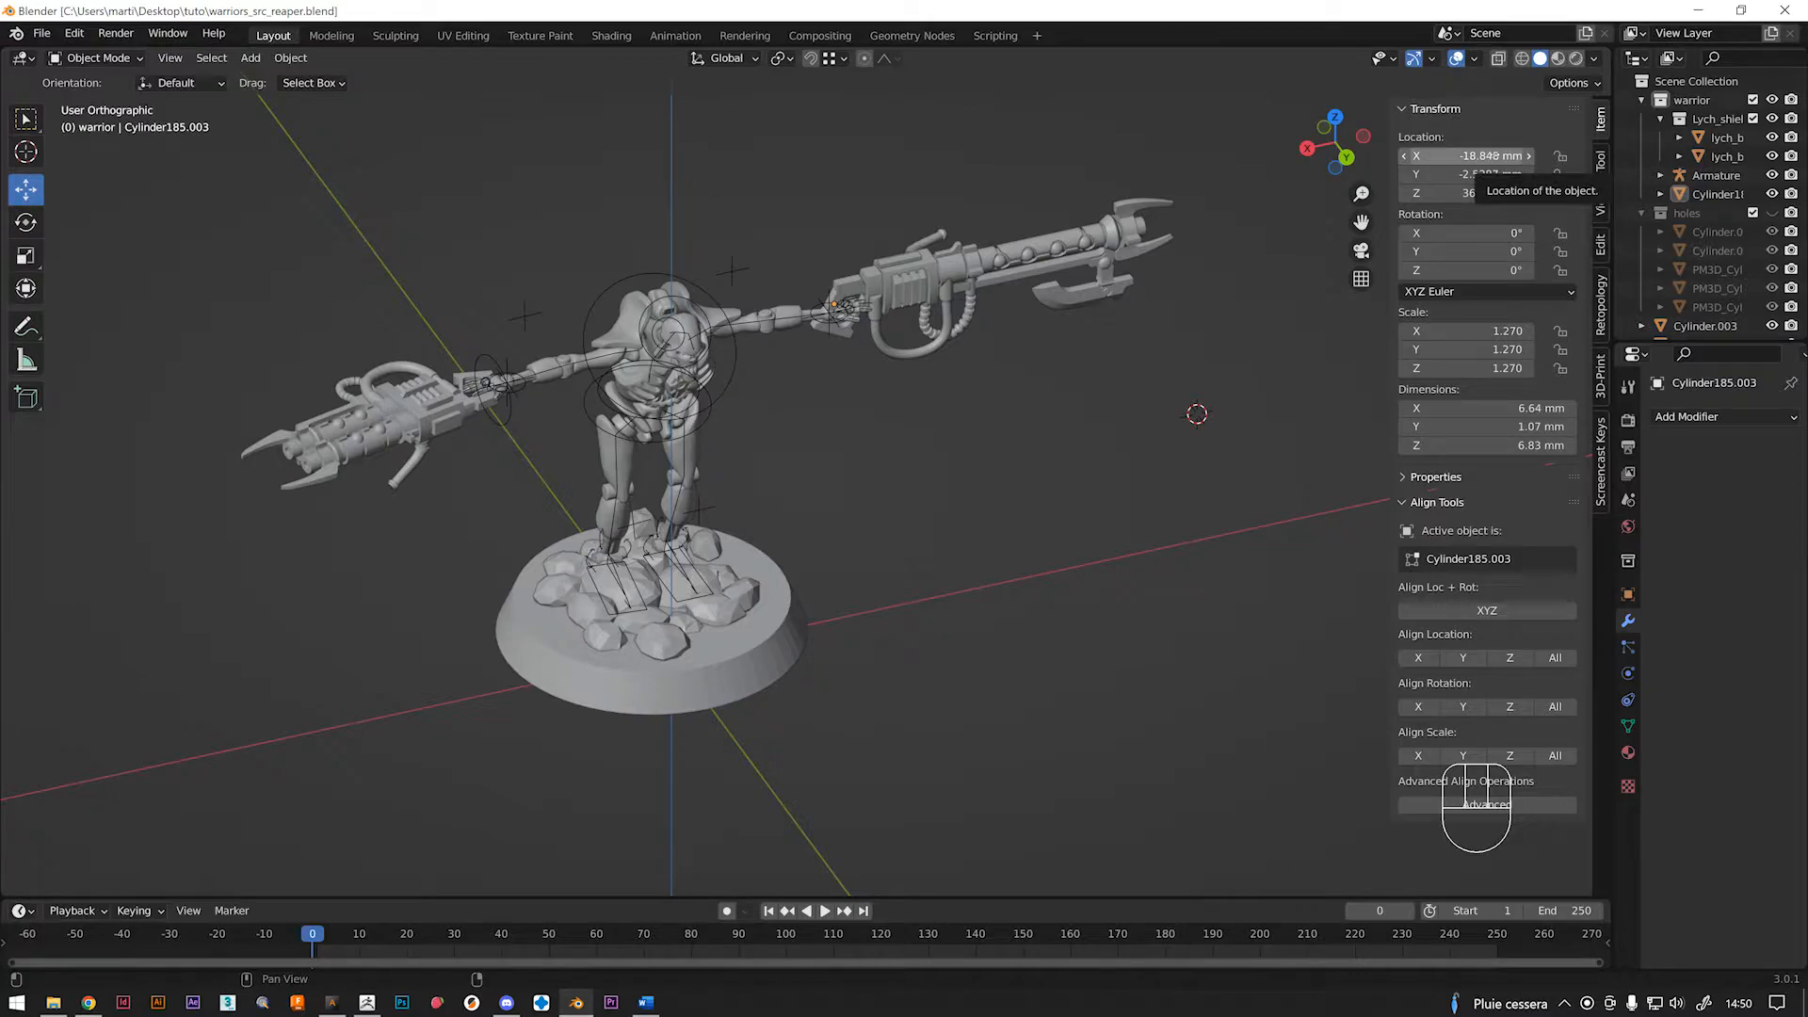
Set the gun's X, Y and Z location to 0 mm to bring it to the world origin.
click(1496, 156)
text(0)
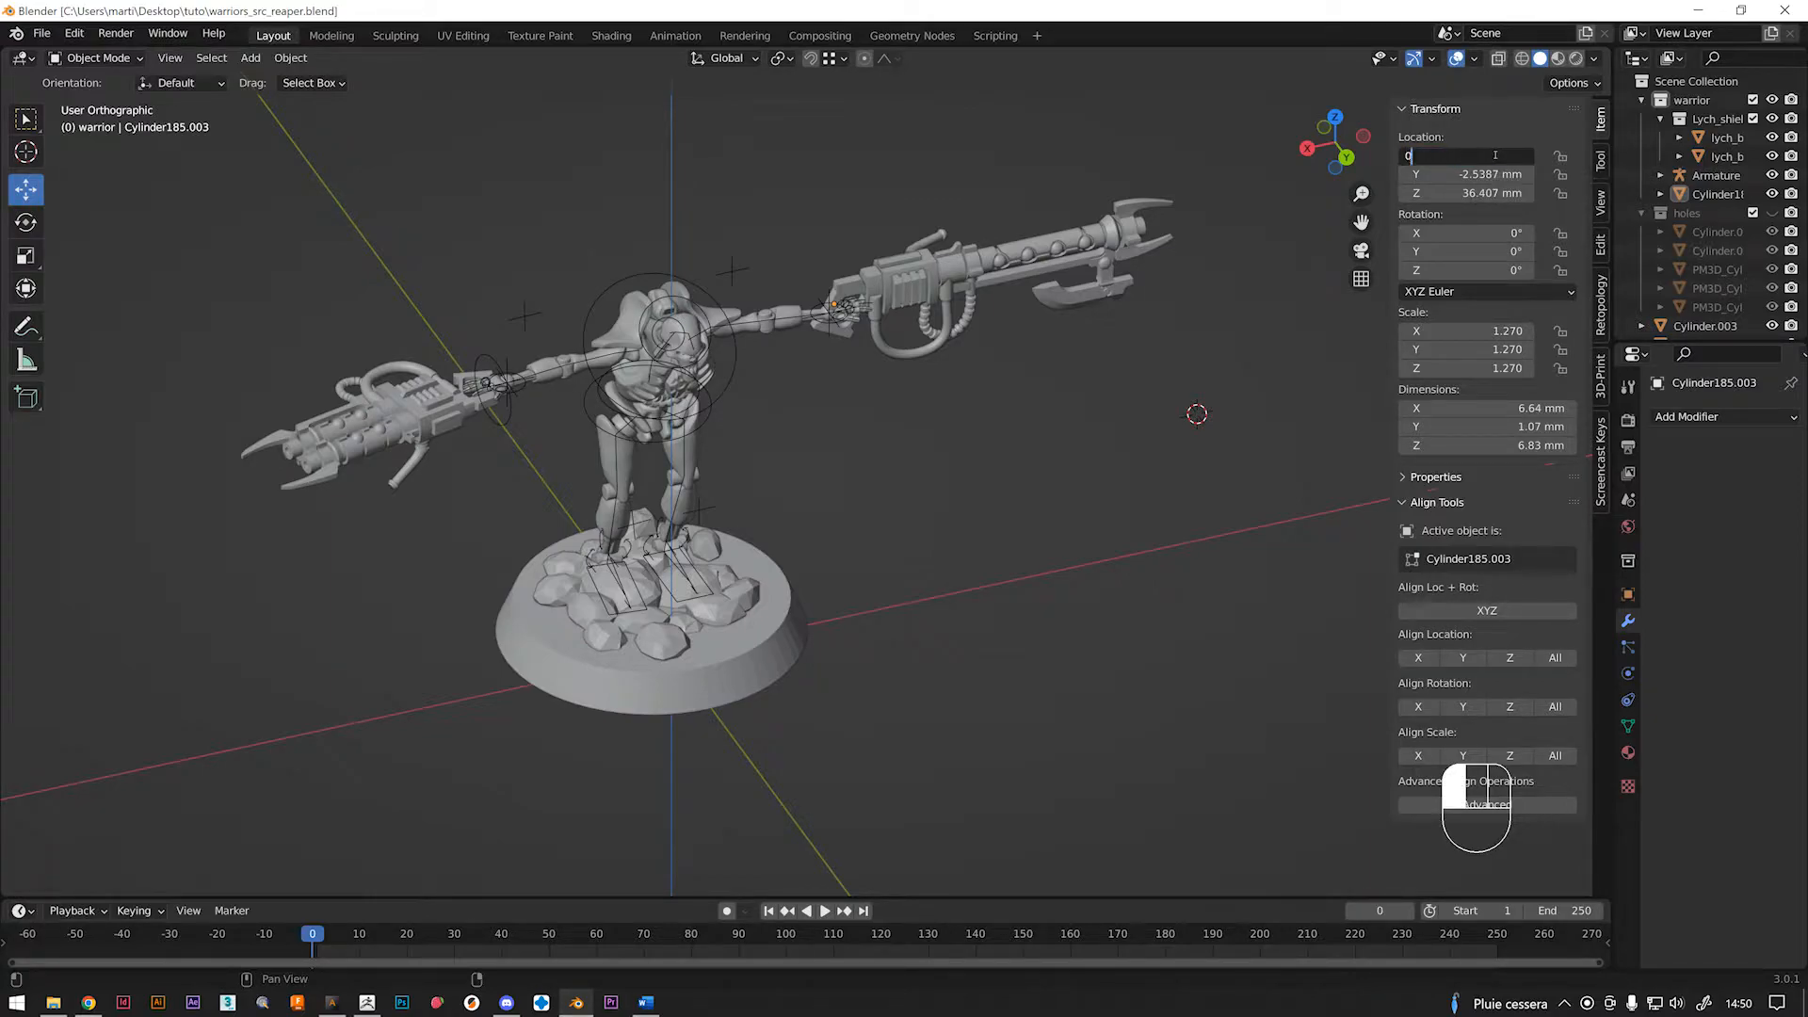
key(Tab)
text(0)
key(Tab)
text(0)
key(Tab)
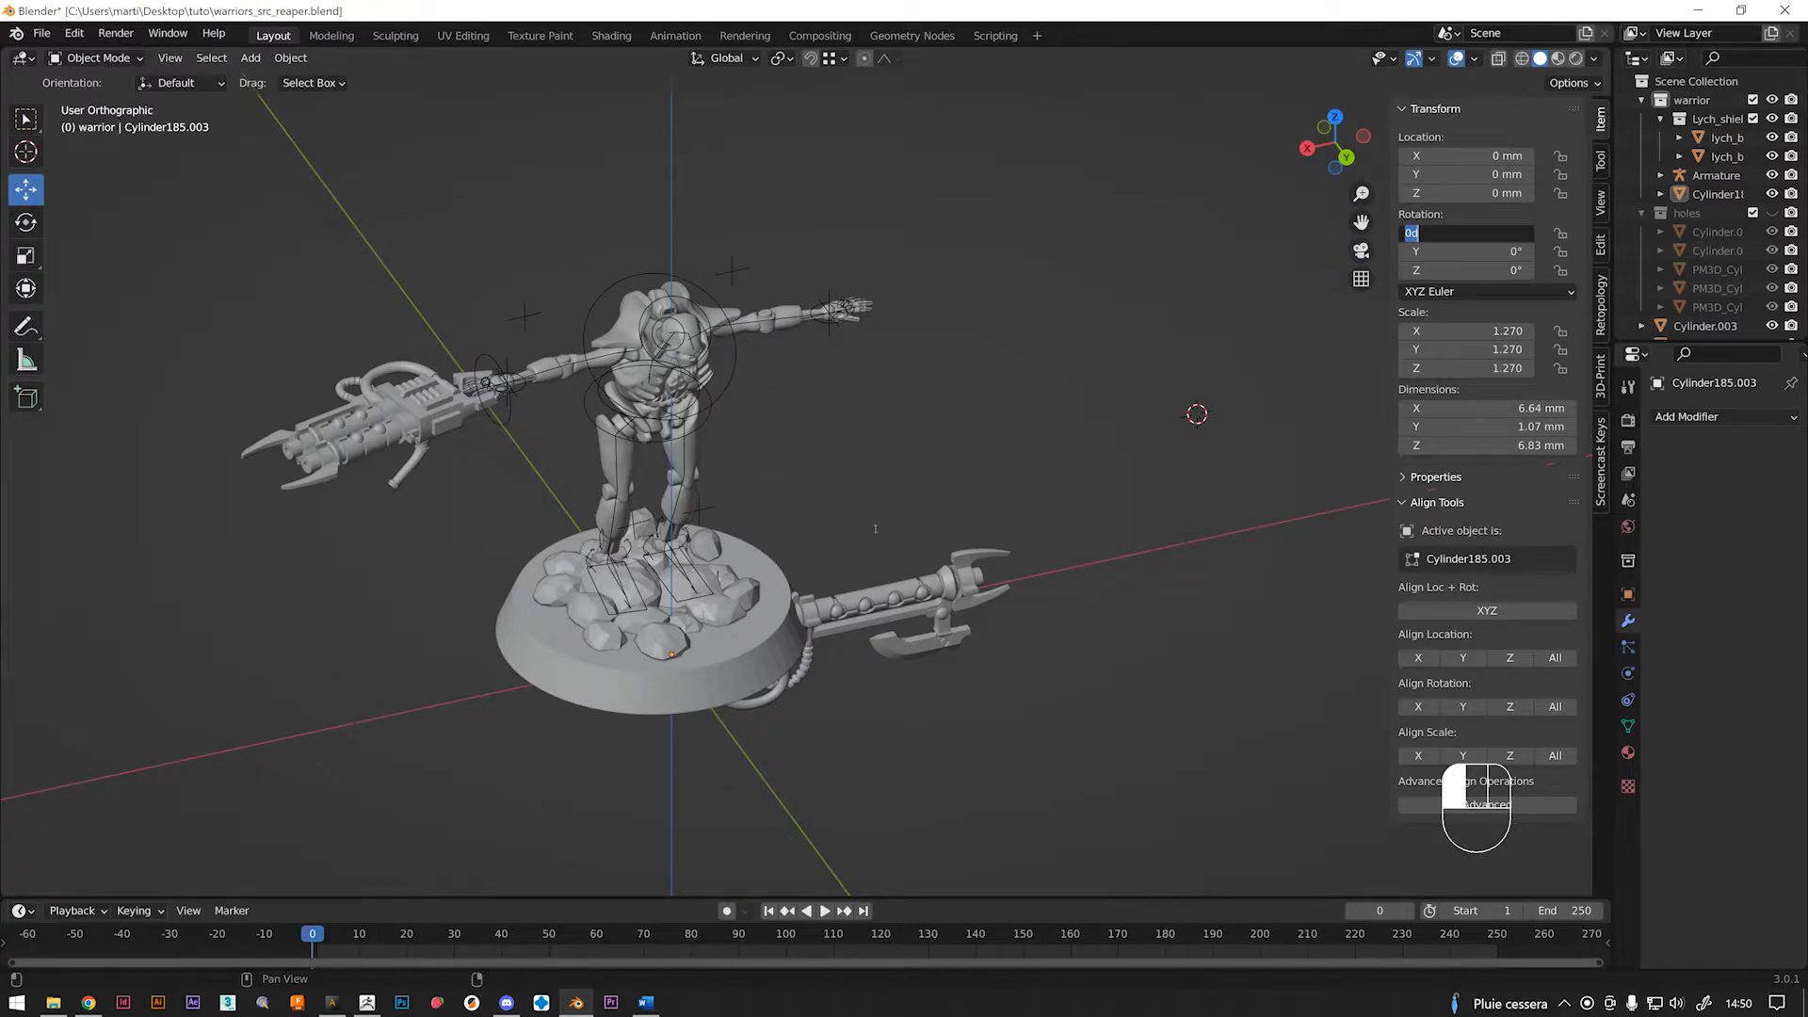
Undo the gun's location changes so it is back at the warrior's hand.
middle_drag(873, 463, 830, 509)
key(ctrl+z)
key(ctrl+z)
key(ctrl+z)
key(ctrl+z)
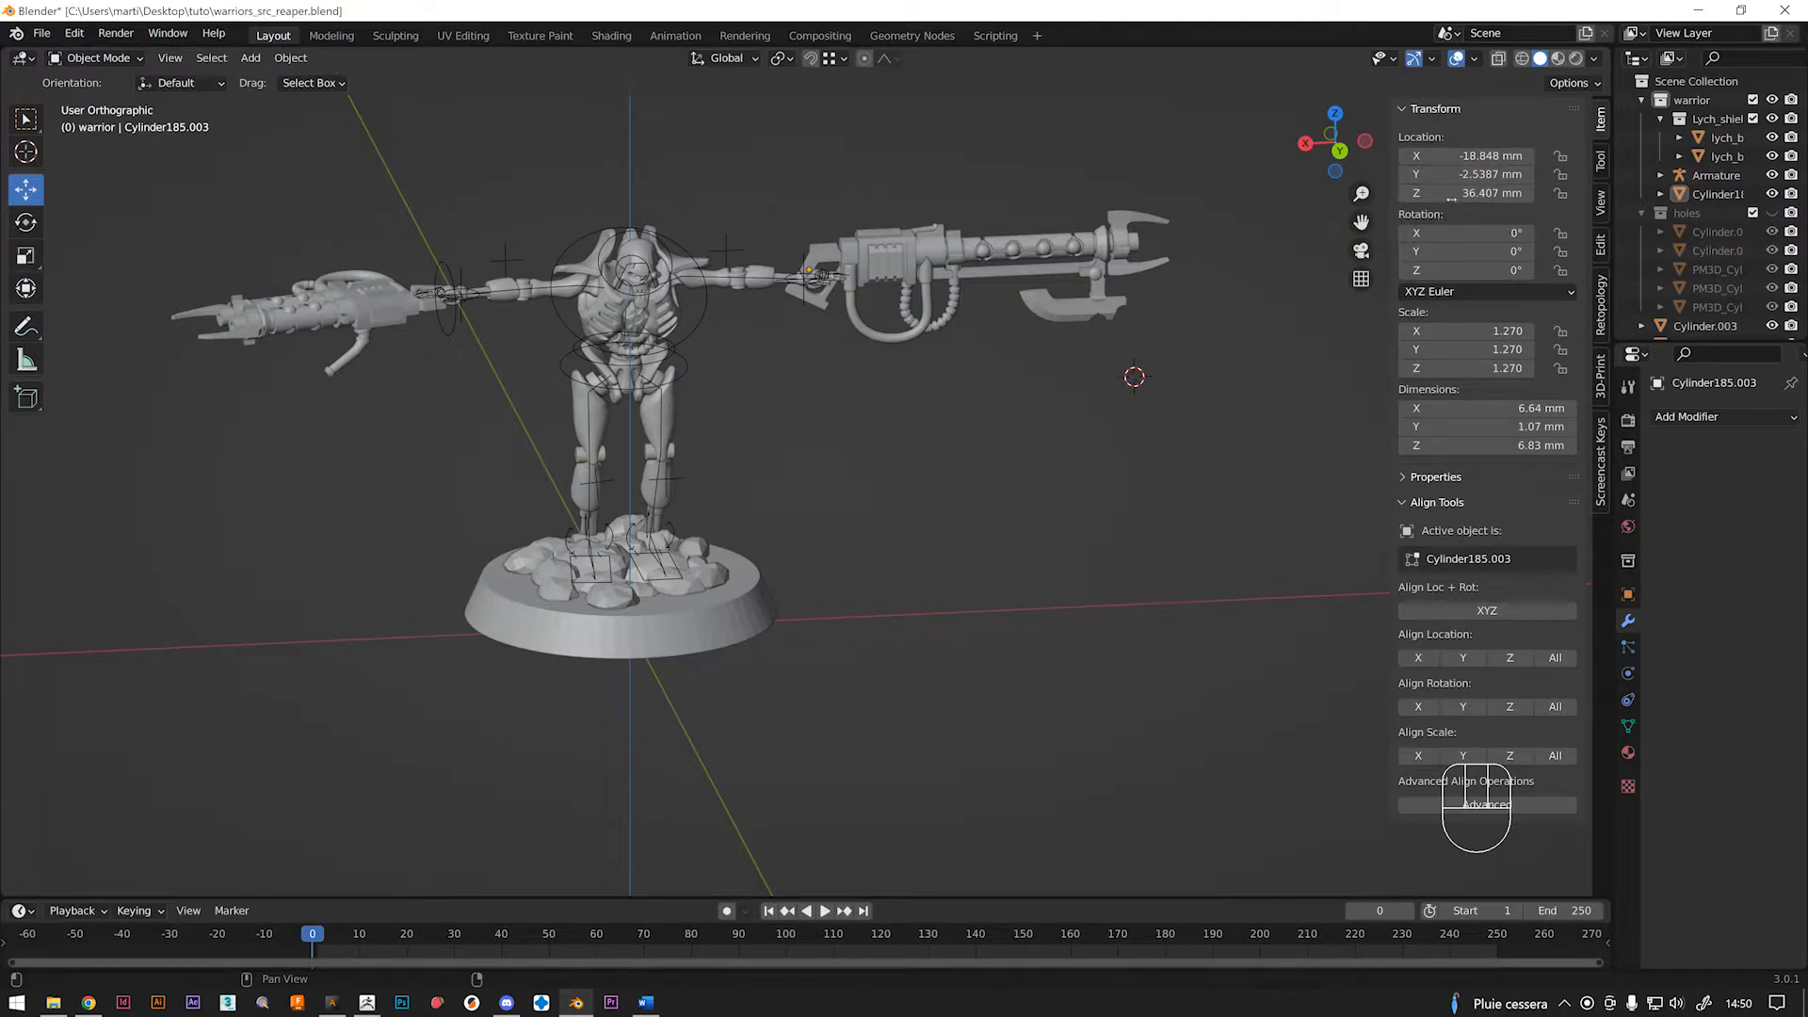
Try adjusting the gun's X, Y and Z location values gradually, cancelling each change.
drag(1483, 155, 1455, 193)
right_click(1450, 155)
right_click(1460, 175)
scroll(845, 224, up, 5)
right_click(1454, 193)
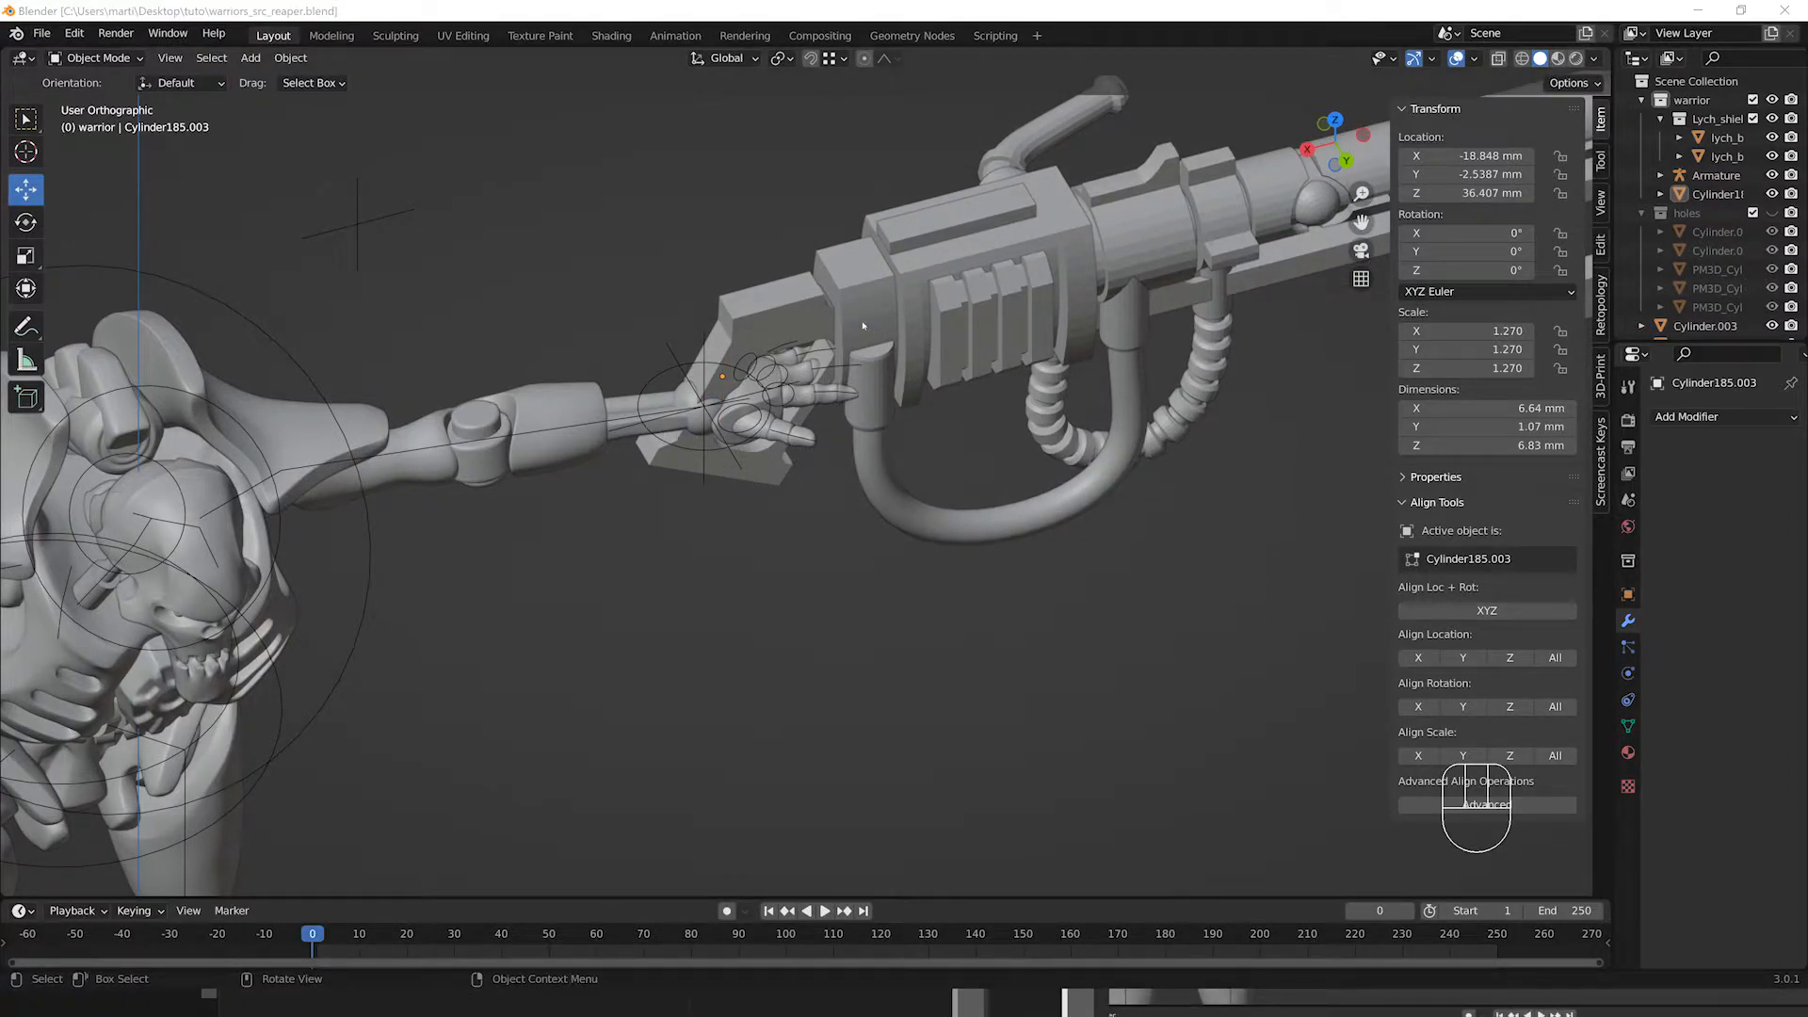
Select the gun's grip and set its location to -17.5 mm on X and -0.25 mm on Y.
click(754, 315)
middle_drag(743, 327, 640, 348)
click(1525, 154)
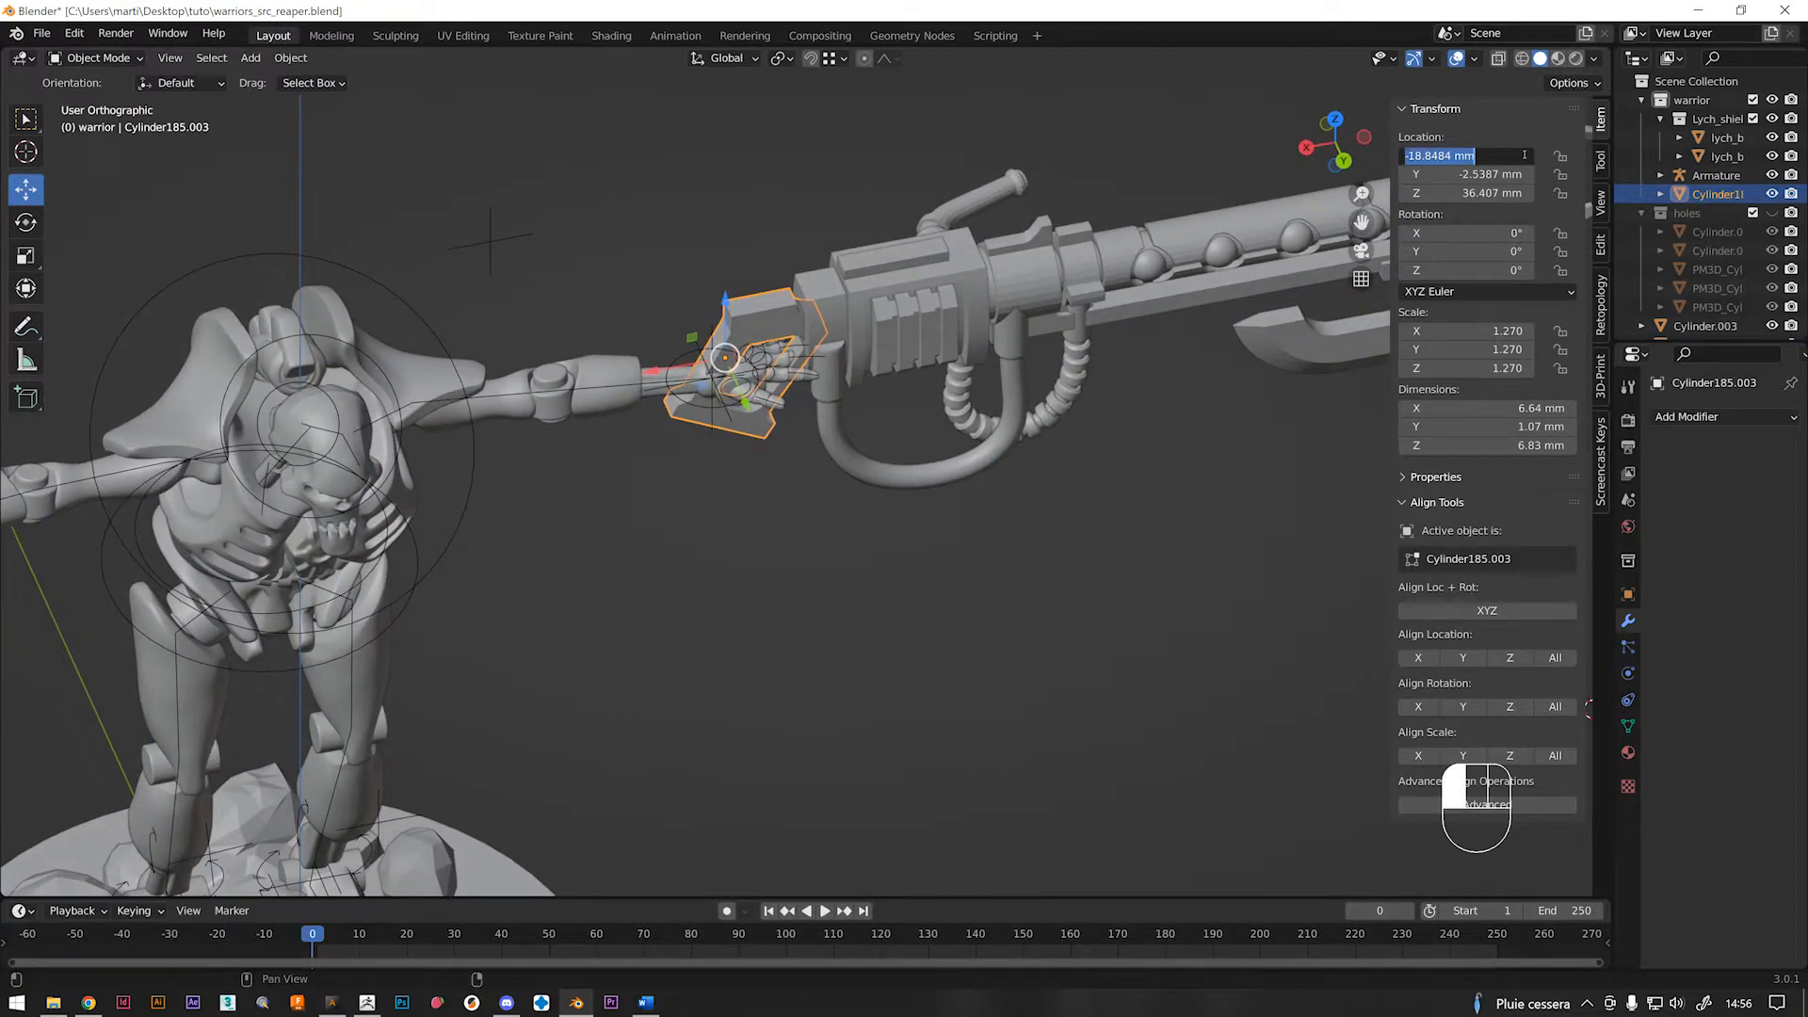
text(-17.5)
key(Tab)
key(BackSpace)
text(-.25)
key(Return)
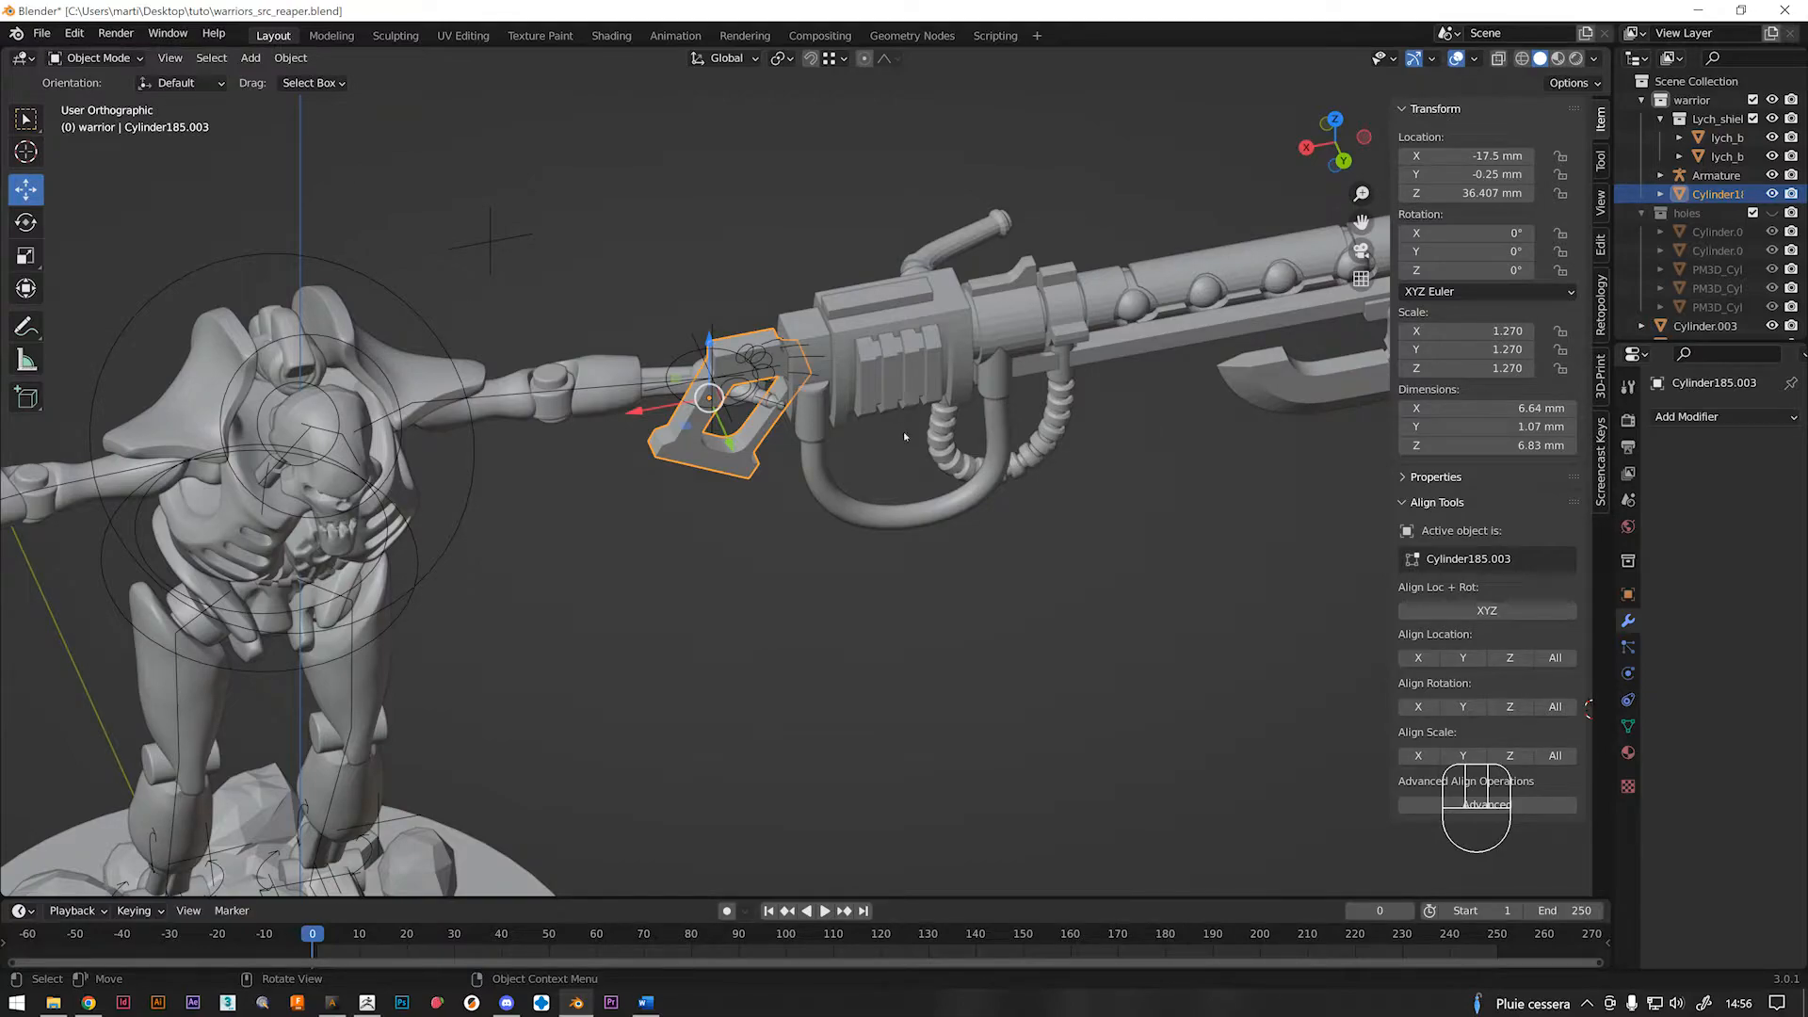
Move the gun about -7.66 mm along the global Y axis, away from the warrior's hand.
drag(649, 410, 646, 334)
right_click(753, 394)
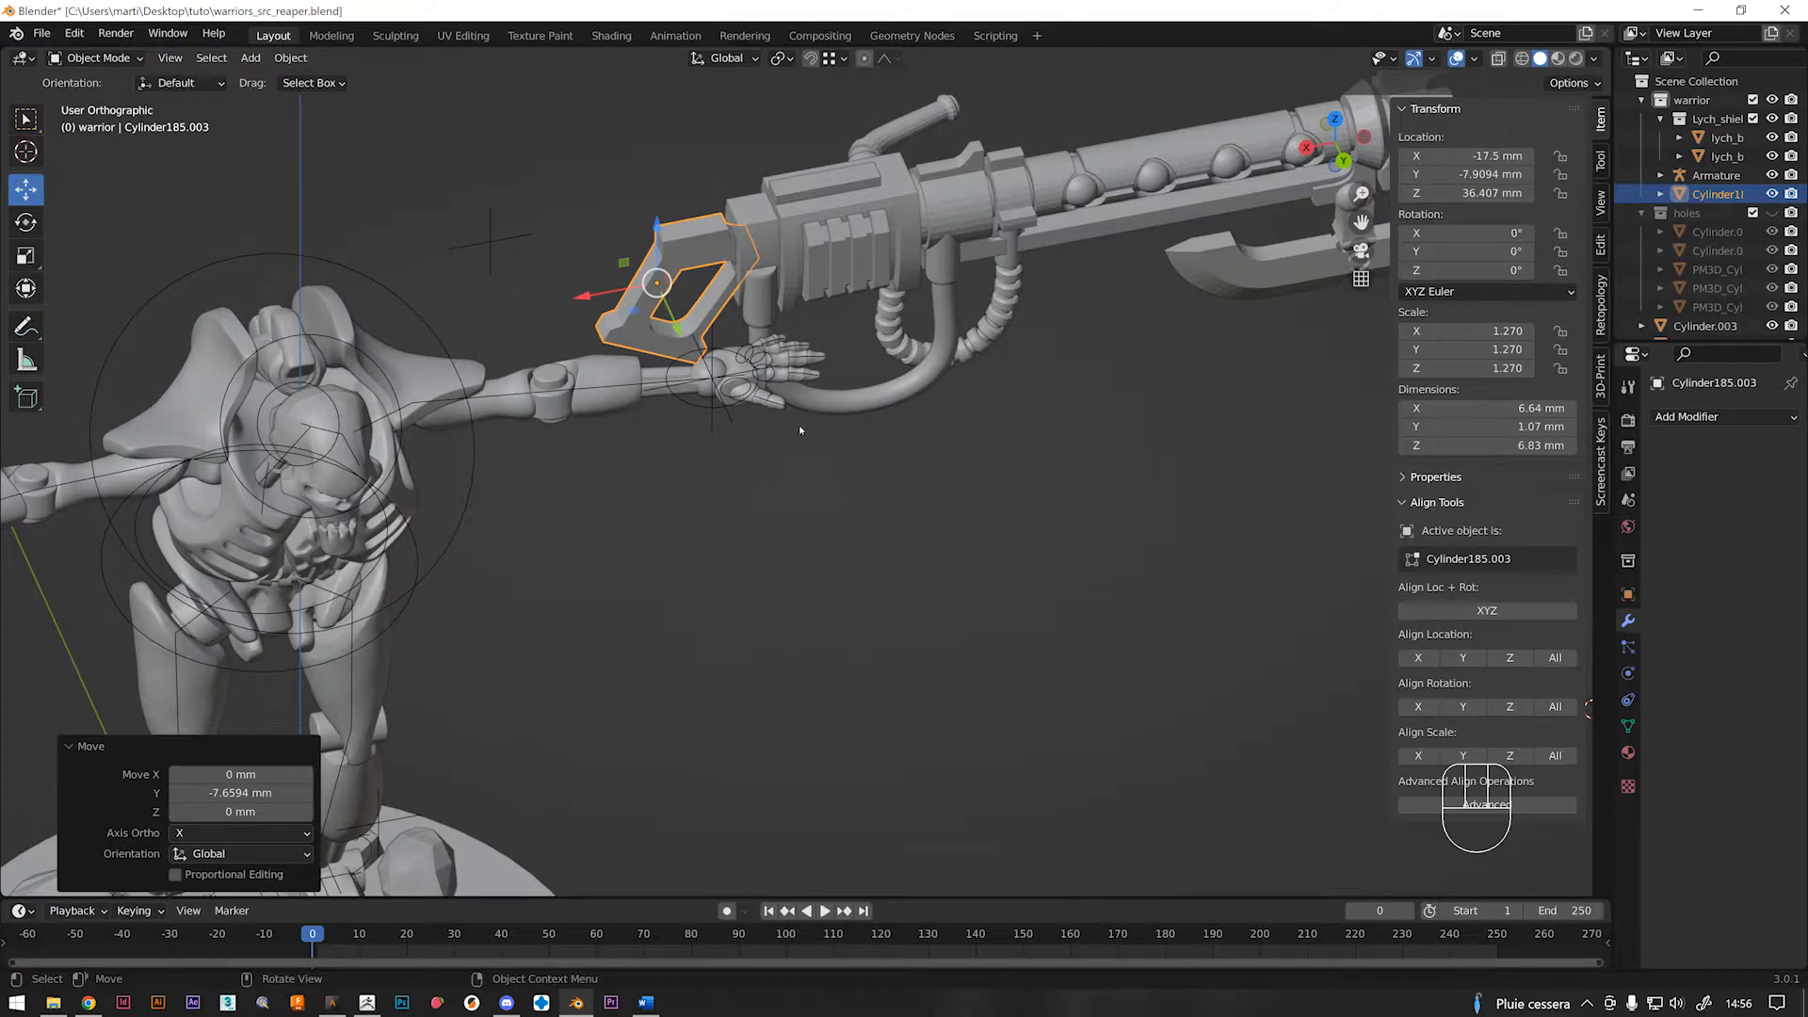
mouse_move(733, 413)
shift+middle_down()
mouse_move(720, 435)
mouse_move(862, 442)
mouse_move(874, 414)
mouse_move(759, 424)
shift+middle_up()
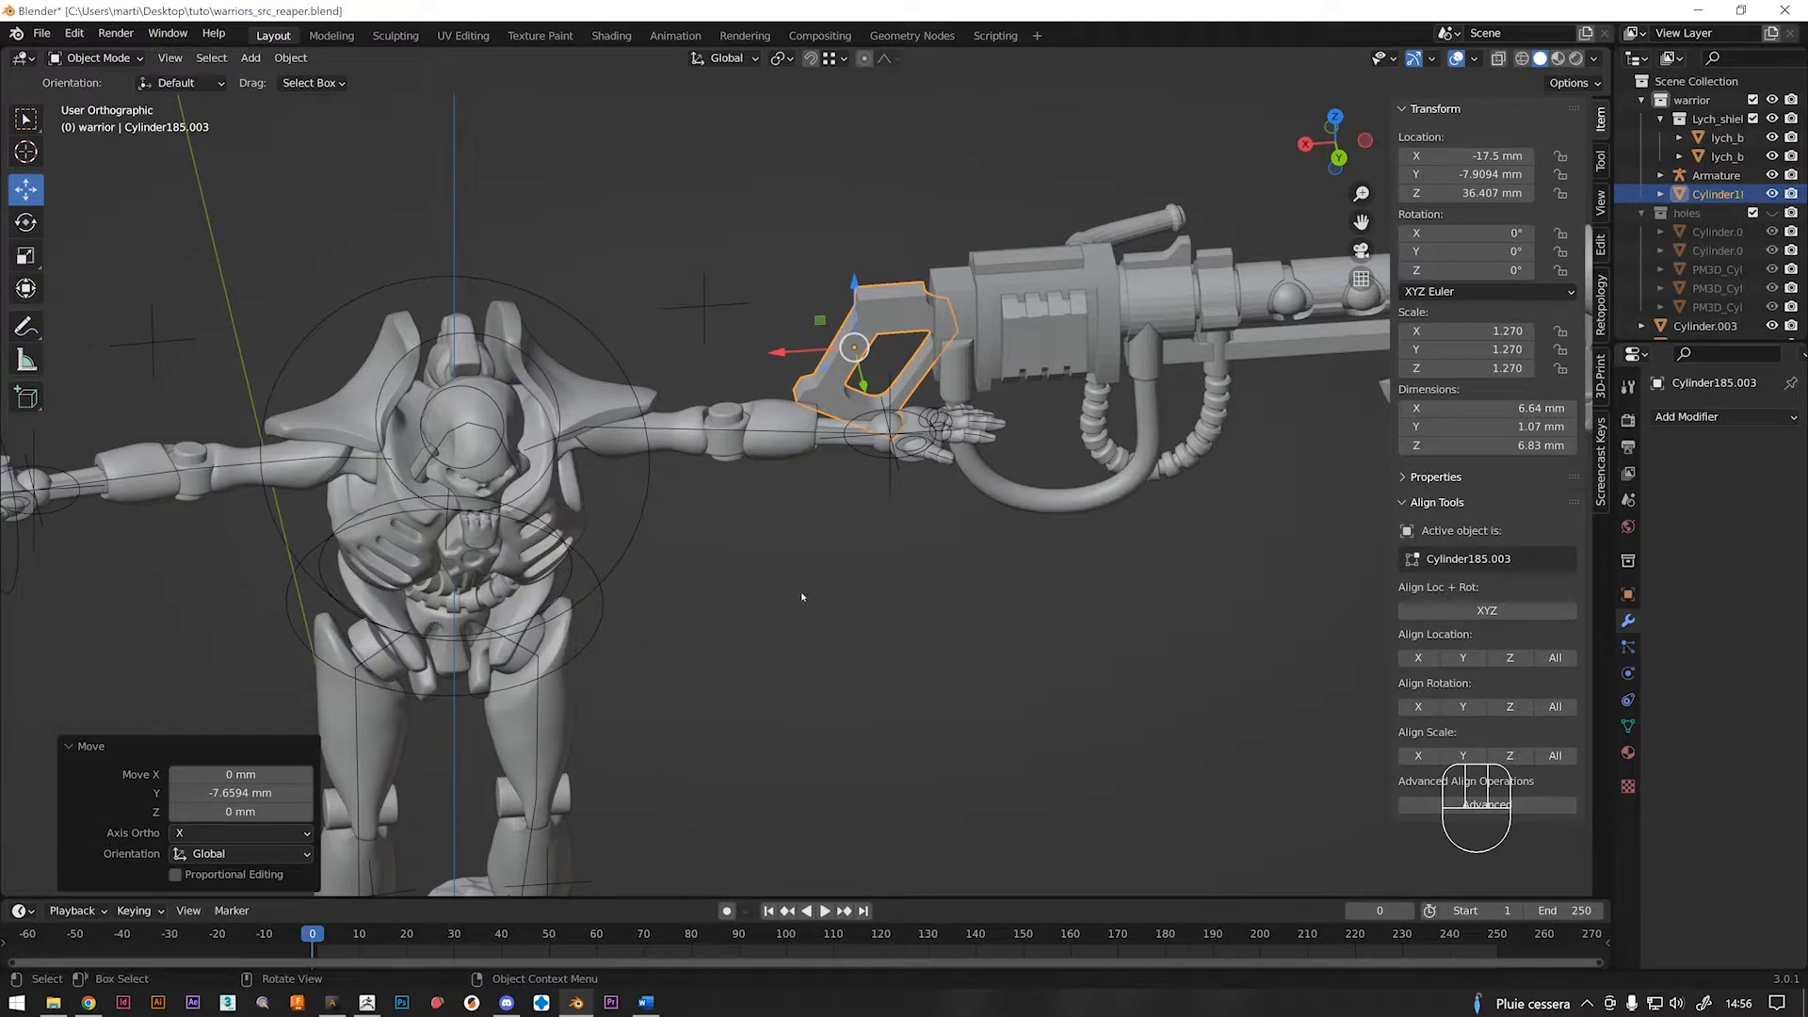
middle_drag(714, 591, 735, 595)
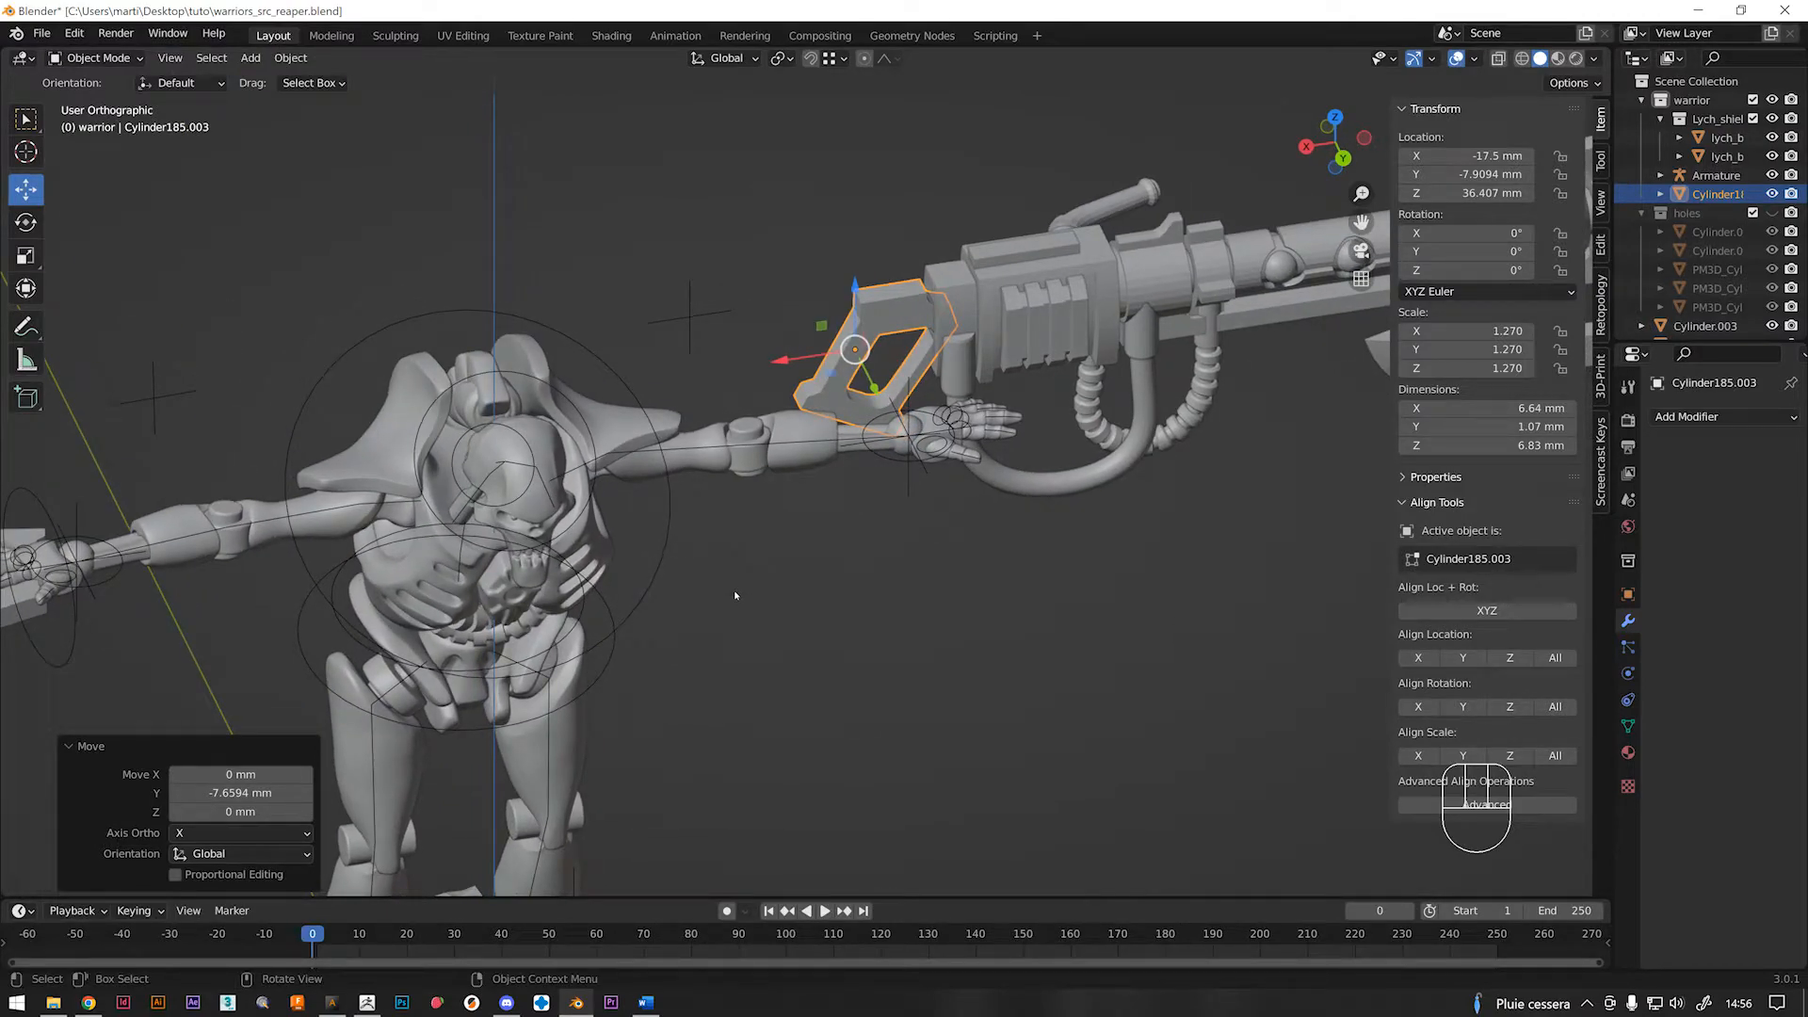
middle_drag(735, 595, 895, 408)
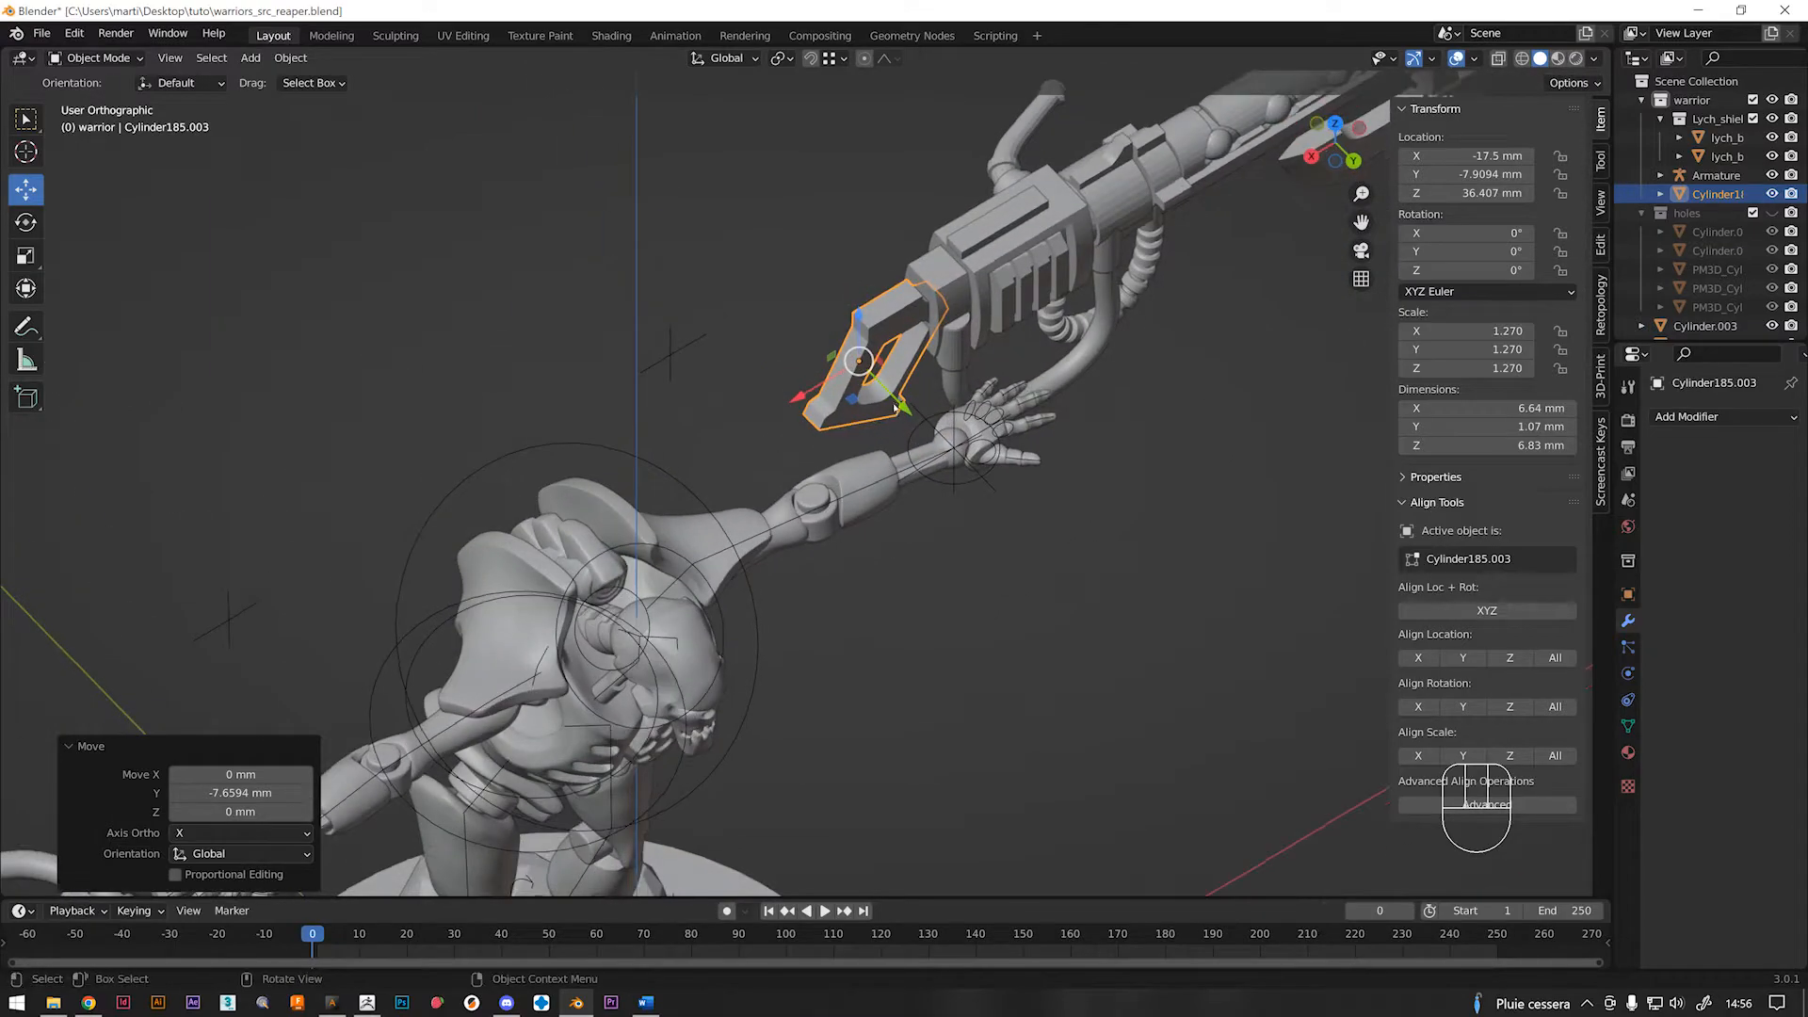
Try moving the gun further along the Y axis and cancel the move.
drag(895, 408, 704, 397)
right_click(845, 414)
right_click(705, 397)
key(alt)
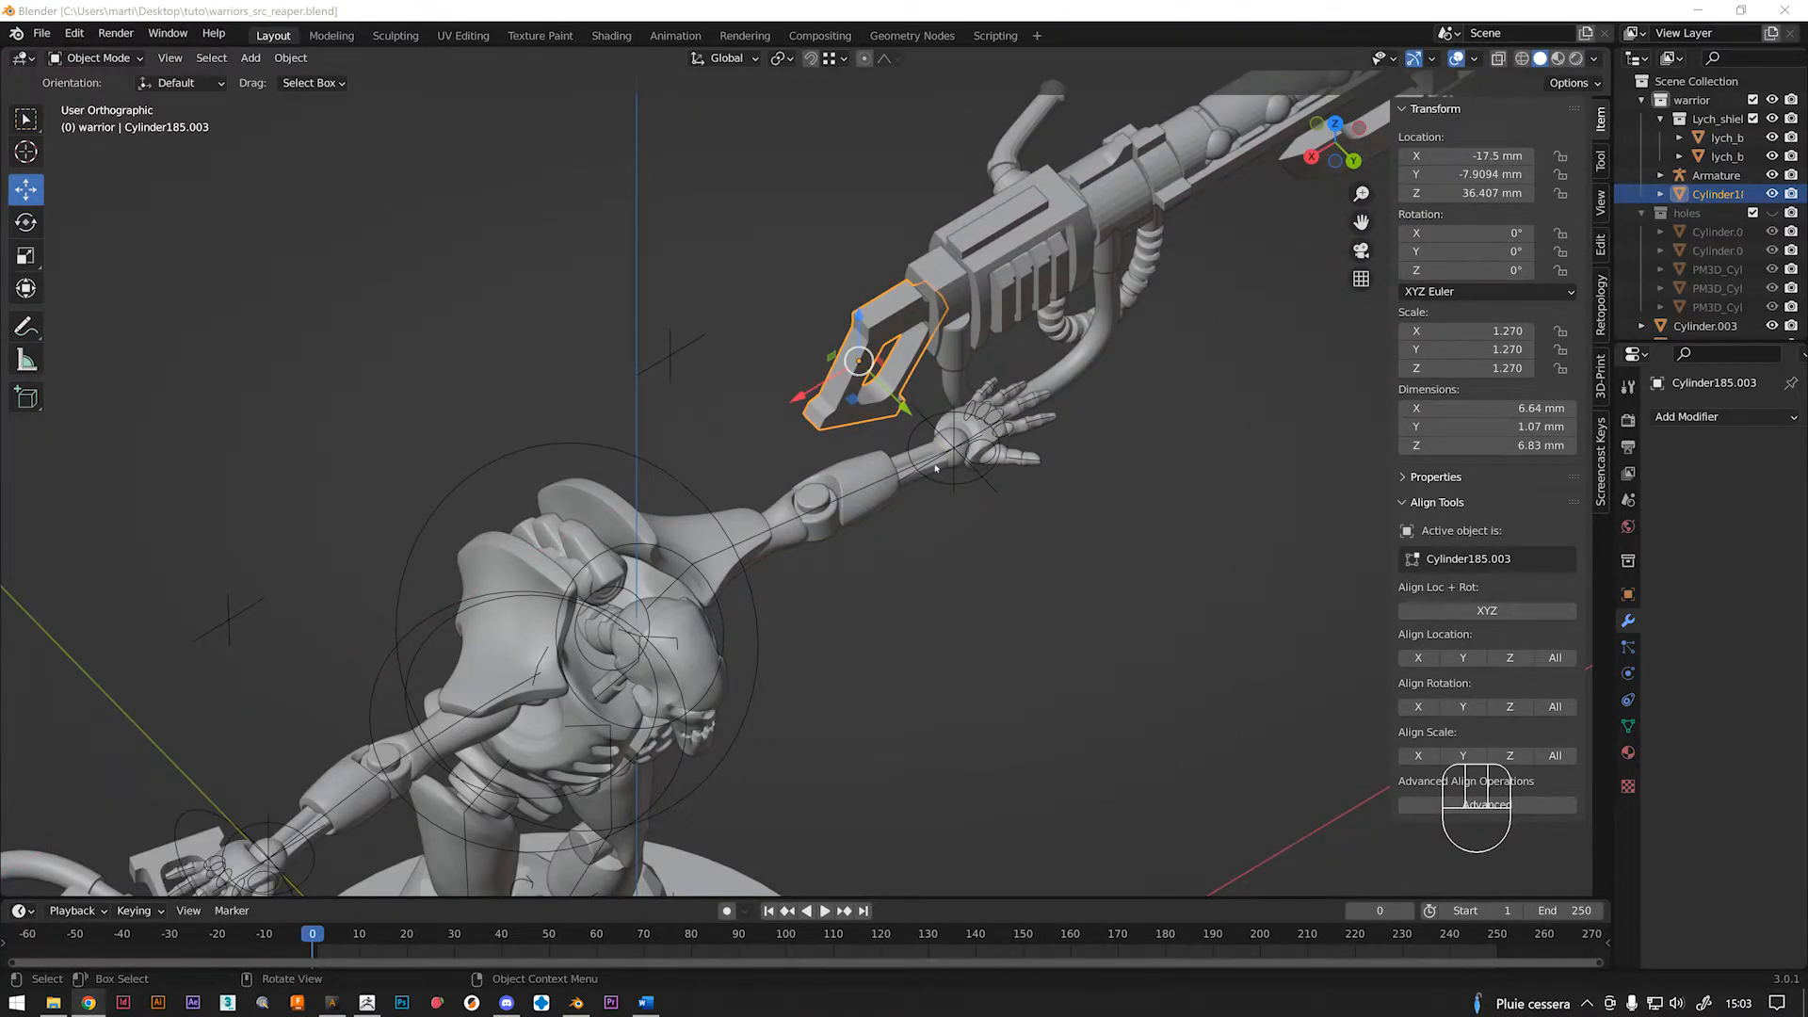
Select the claw at the gun's muzzle and try moving it along the X, Y and Z axes, cancelling each move.
scroll(752, 348, down, 3)
middle_drag(988, 342, 387, 417)
scroll(854, 384, up, 1)
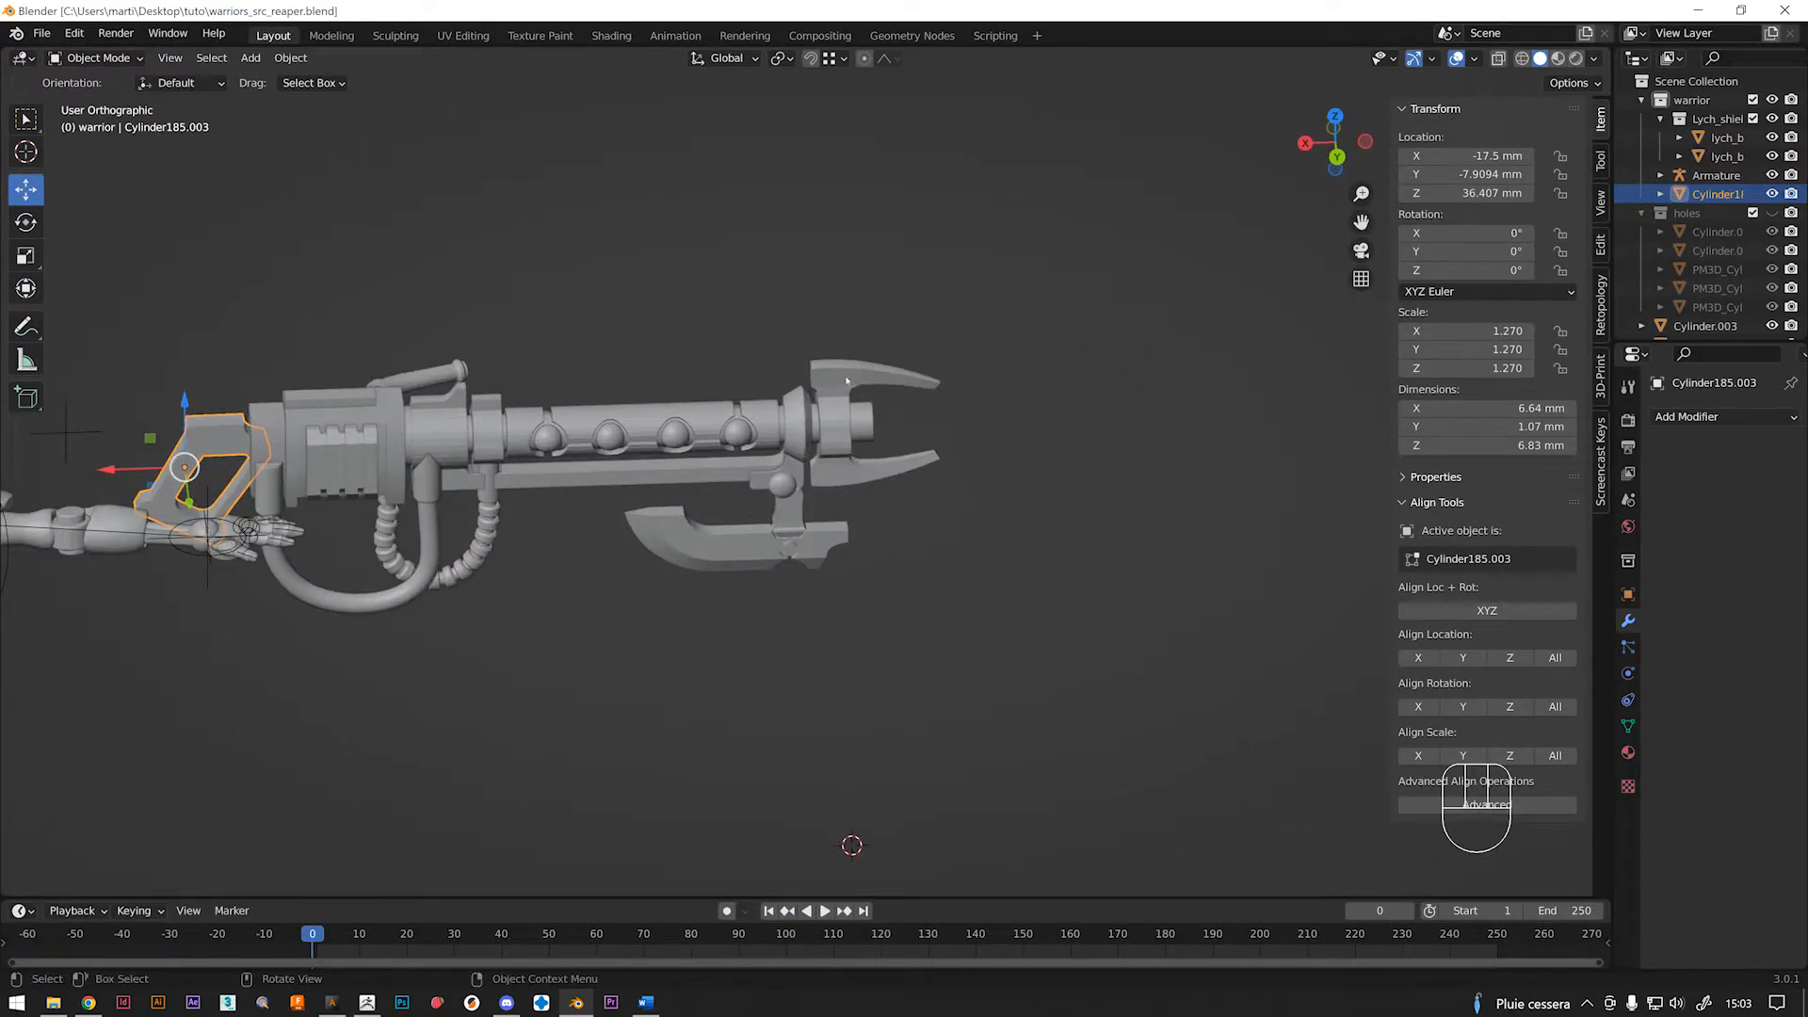
click(846, 381)
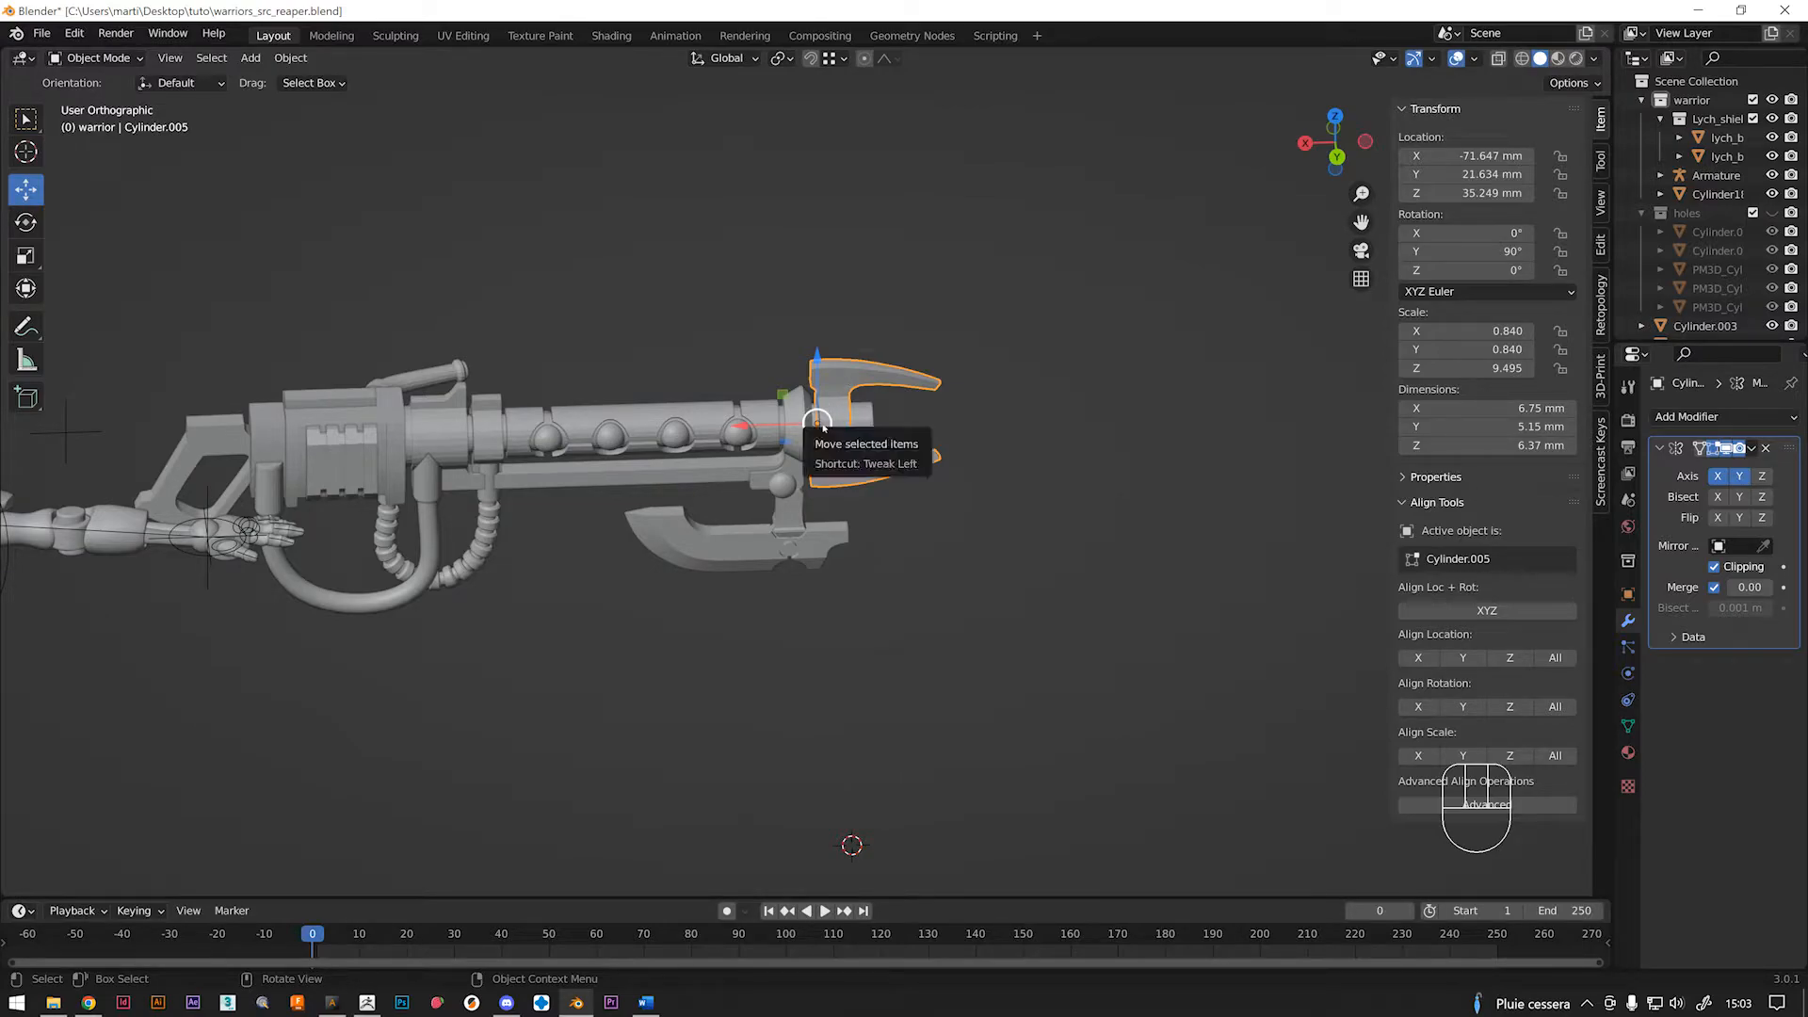
middle_drag(816, 426, 734, 433)
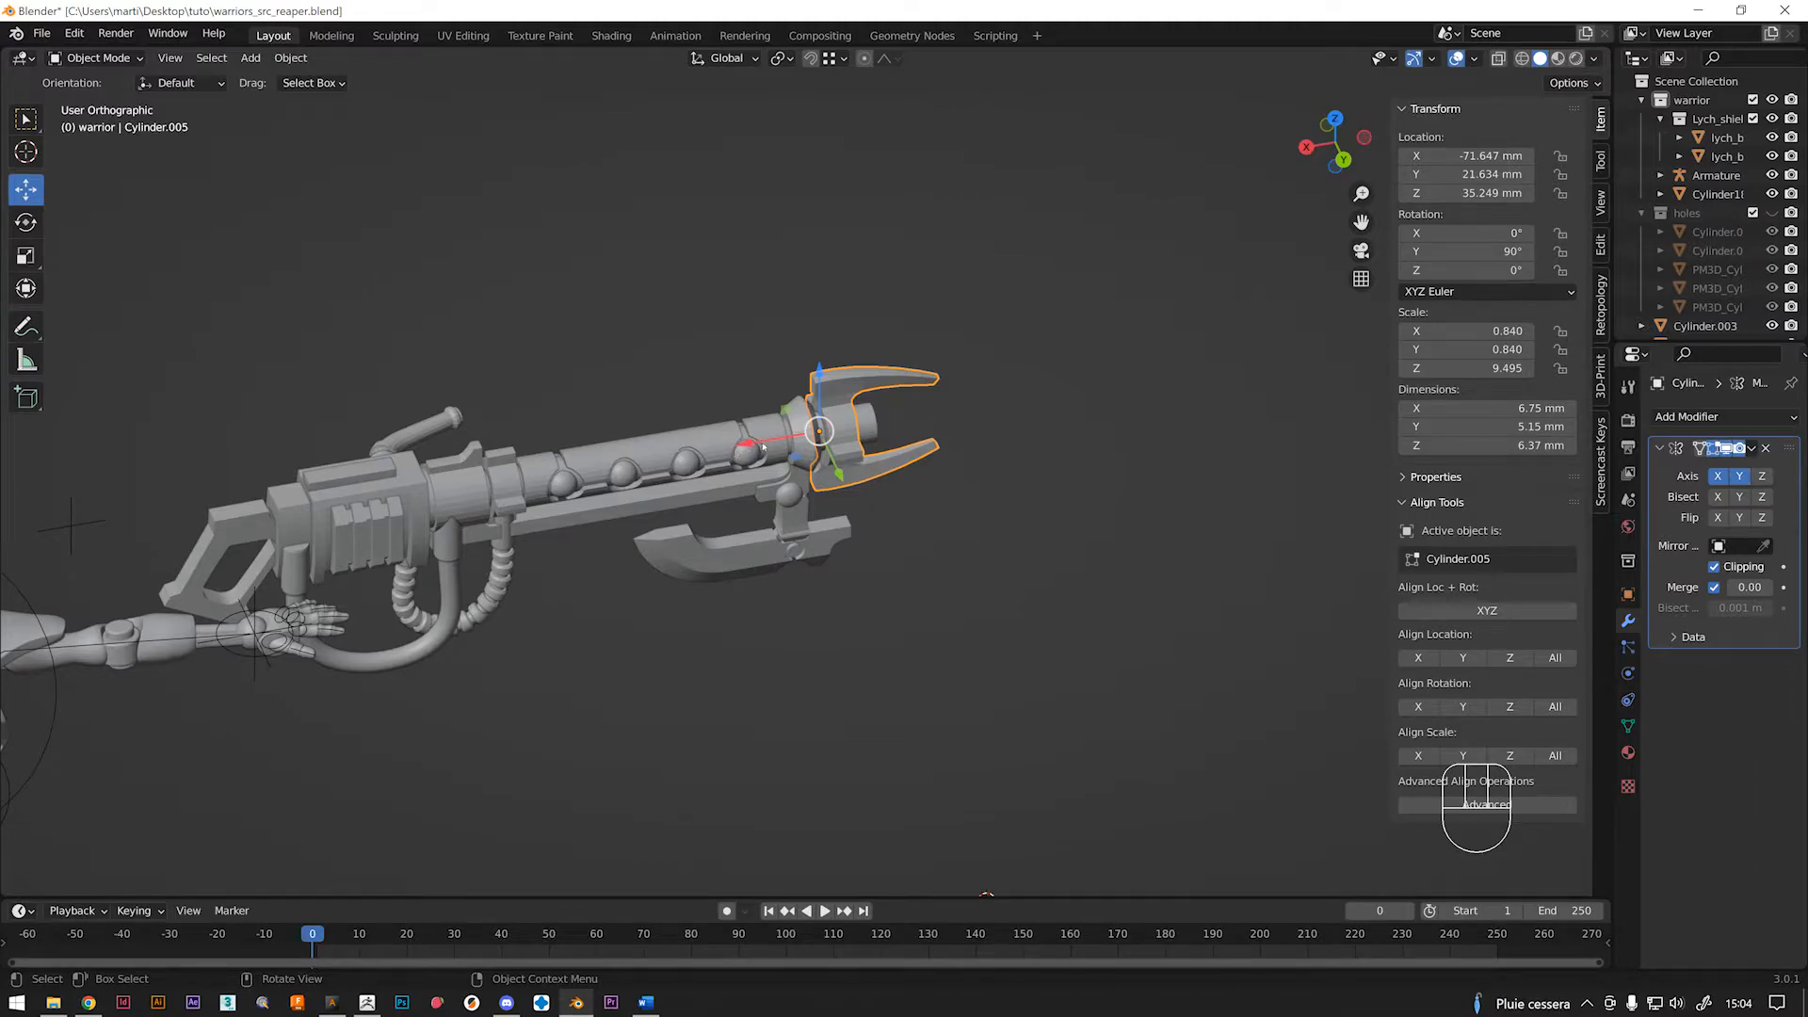
mouse_move(774, 445)
mouse_down()
mouse_move(789, 440)
mouse_move(772, 445)
mouse_up()
middle_drag(810, 464, 858, 479)
mouse_move(866, 484)
mouse_down()
mouse_move(882, 496)
mouse_move(862, 480)
mouse_up()
right_click(862, 481)
middle_drag(855, 471, 849, 439)
mouse_move(822, 397)
mouse_down()
mouse_move(818, 348)
mouse_move(823, 432)
mouse_up()
right_click(822, 432)
middle_drag(840, 429, 772, 410)
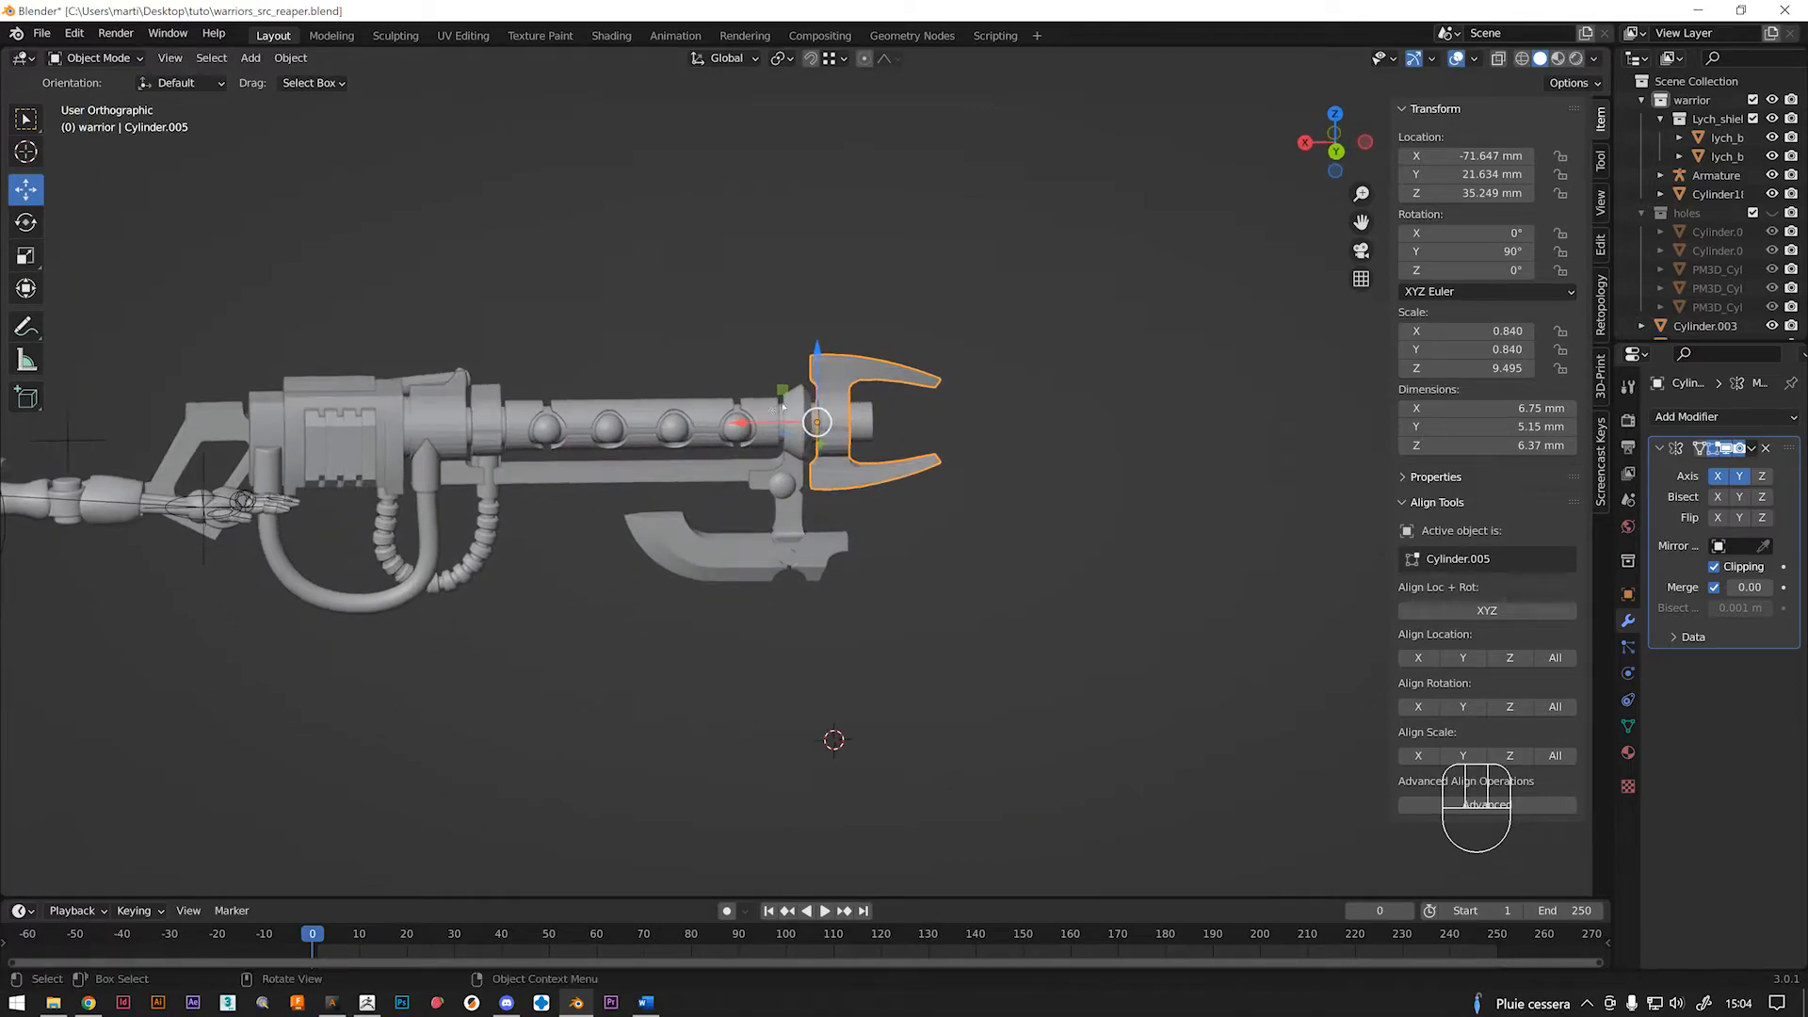
Select the miniature's round base and try moving it within the XY plane, cancelling the move.
scroll(1153, 465, down, 4)
shift+middle_drag(530, 789, 653, 726)
scroll(654, 726, up, 5)
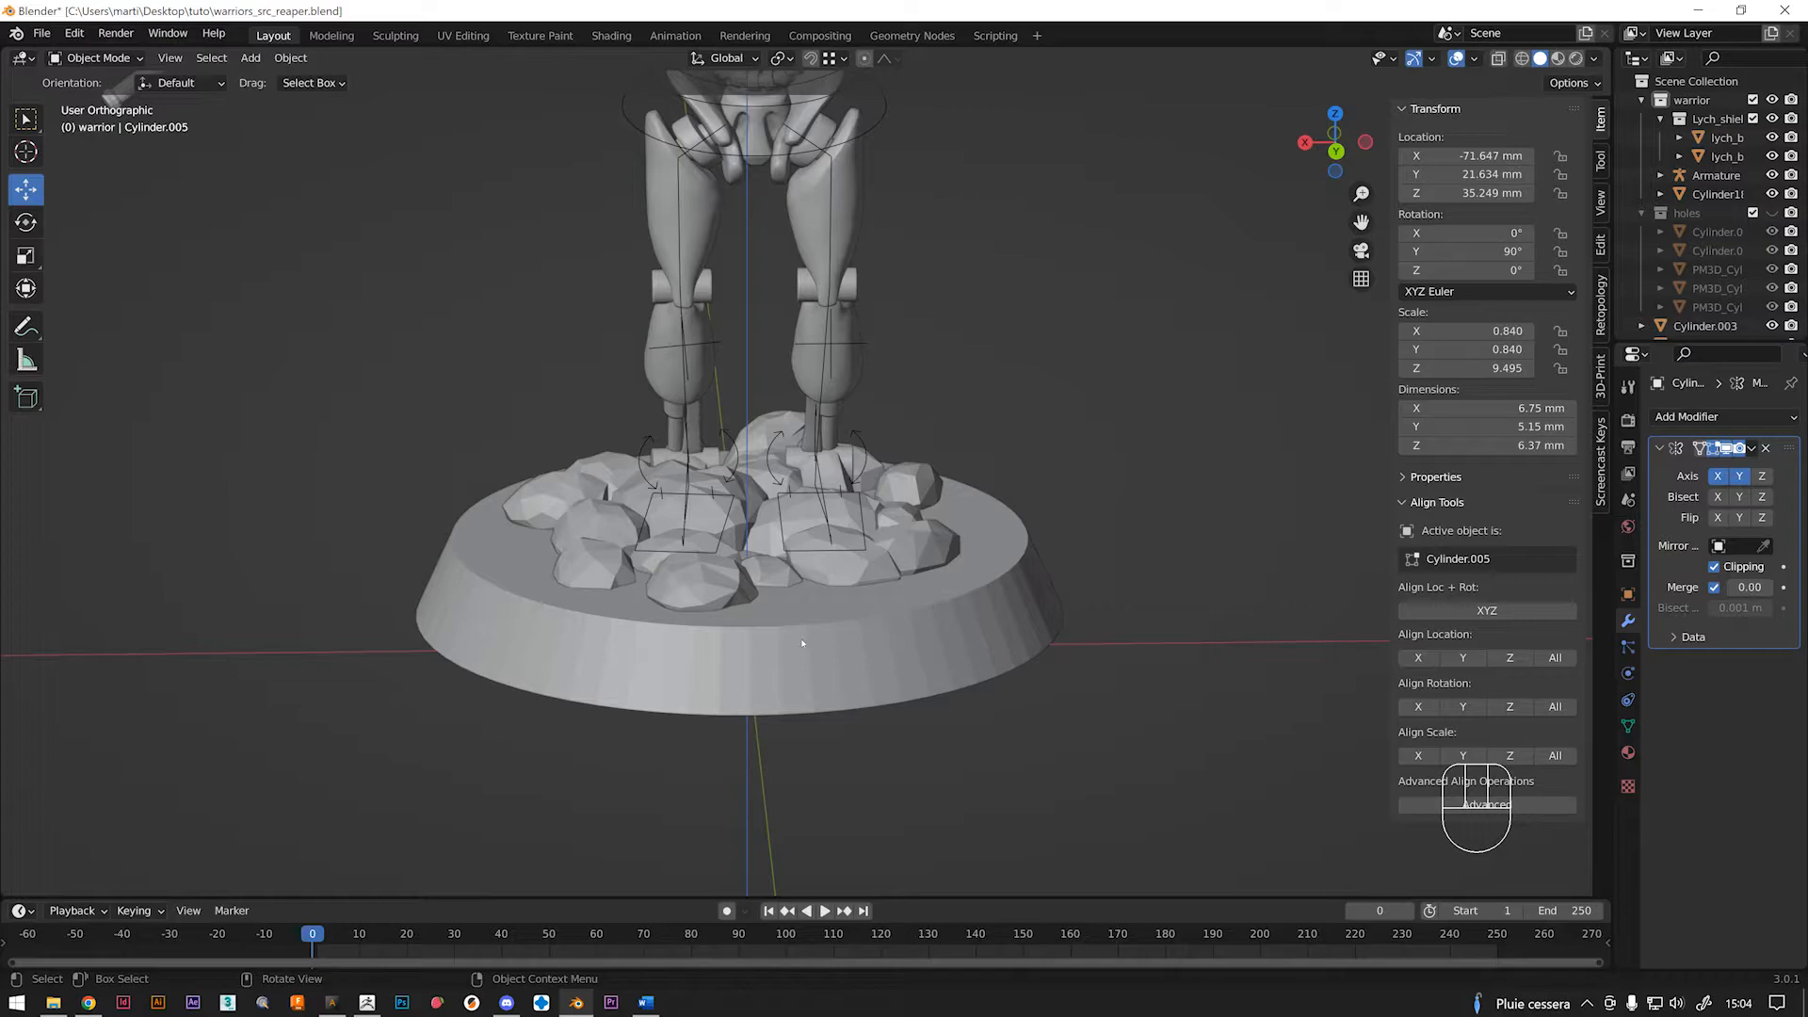
click(802, 643)
middle_drag(802, 643, 695, 613)
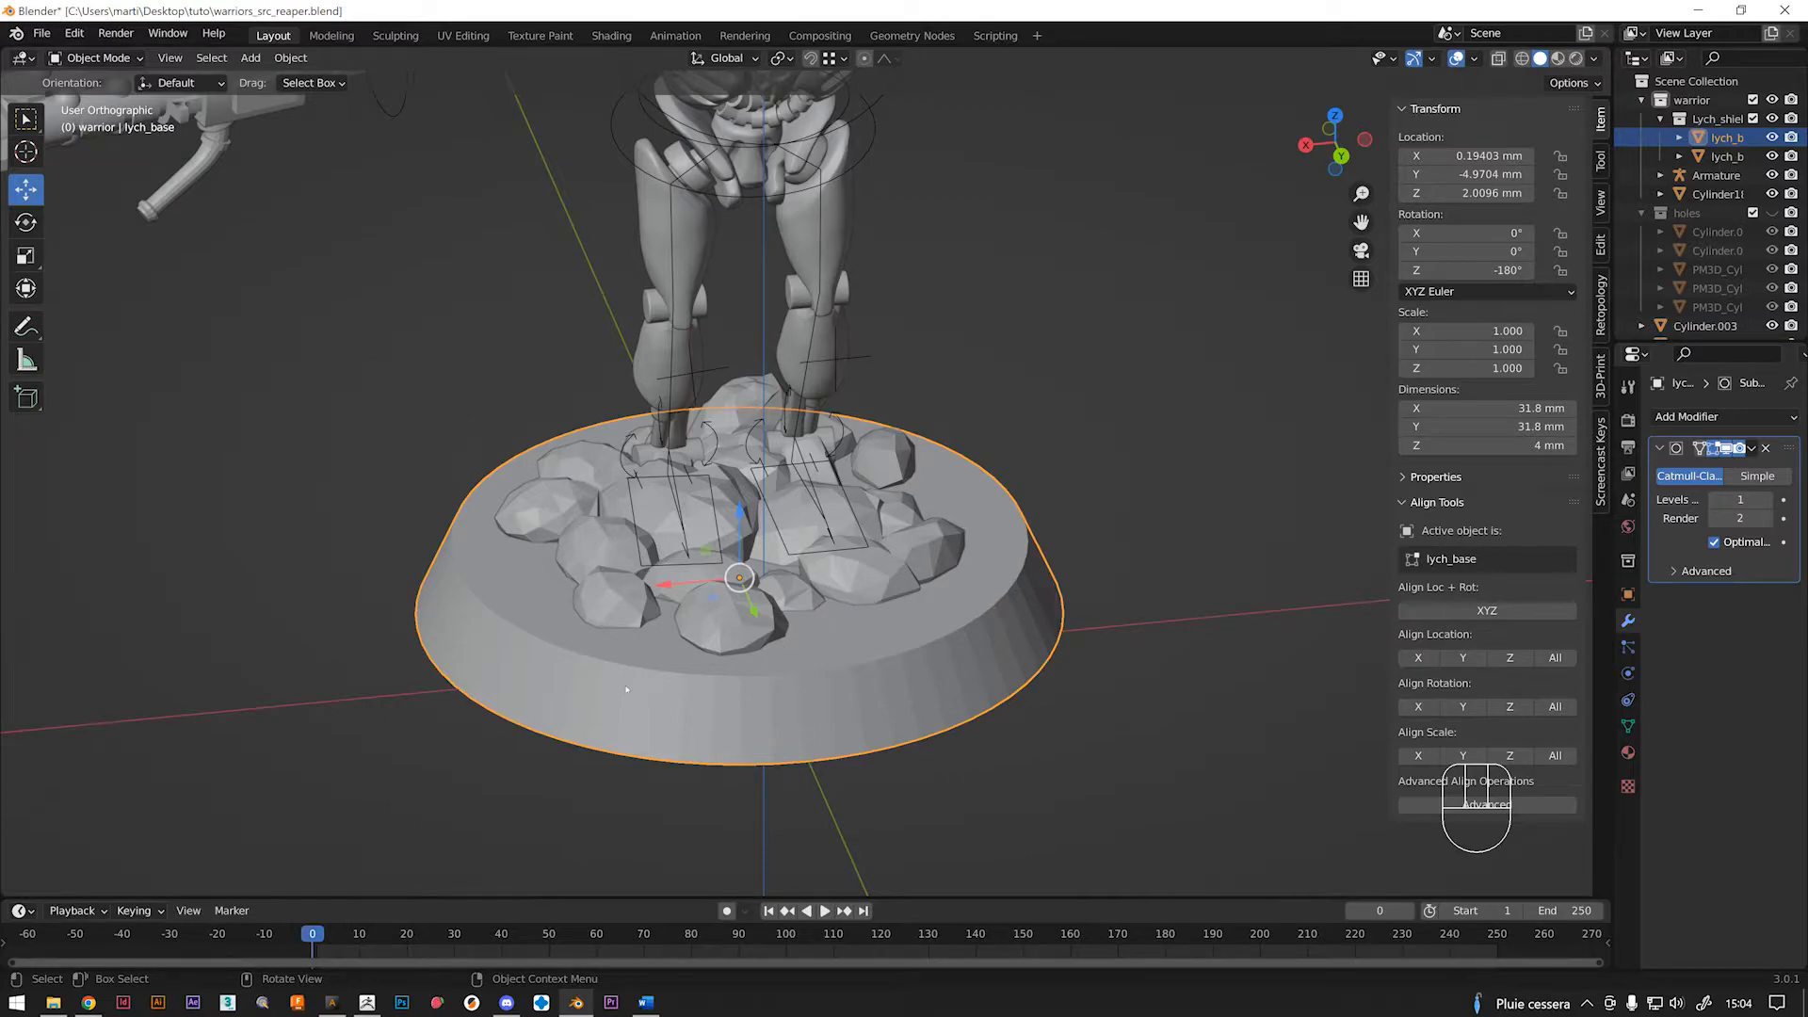
middle_drag(770, 603, 739, 538)
middle_drag(704, 527, 728, 606)
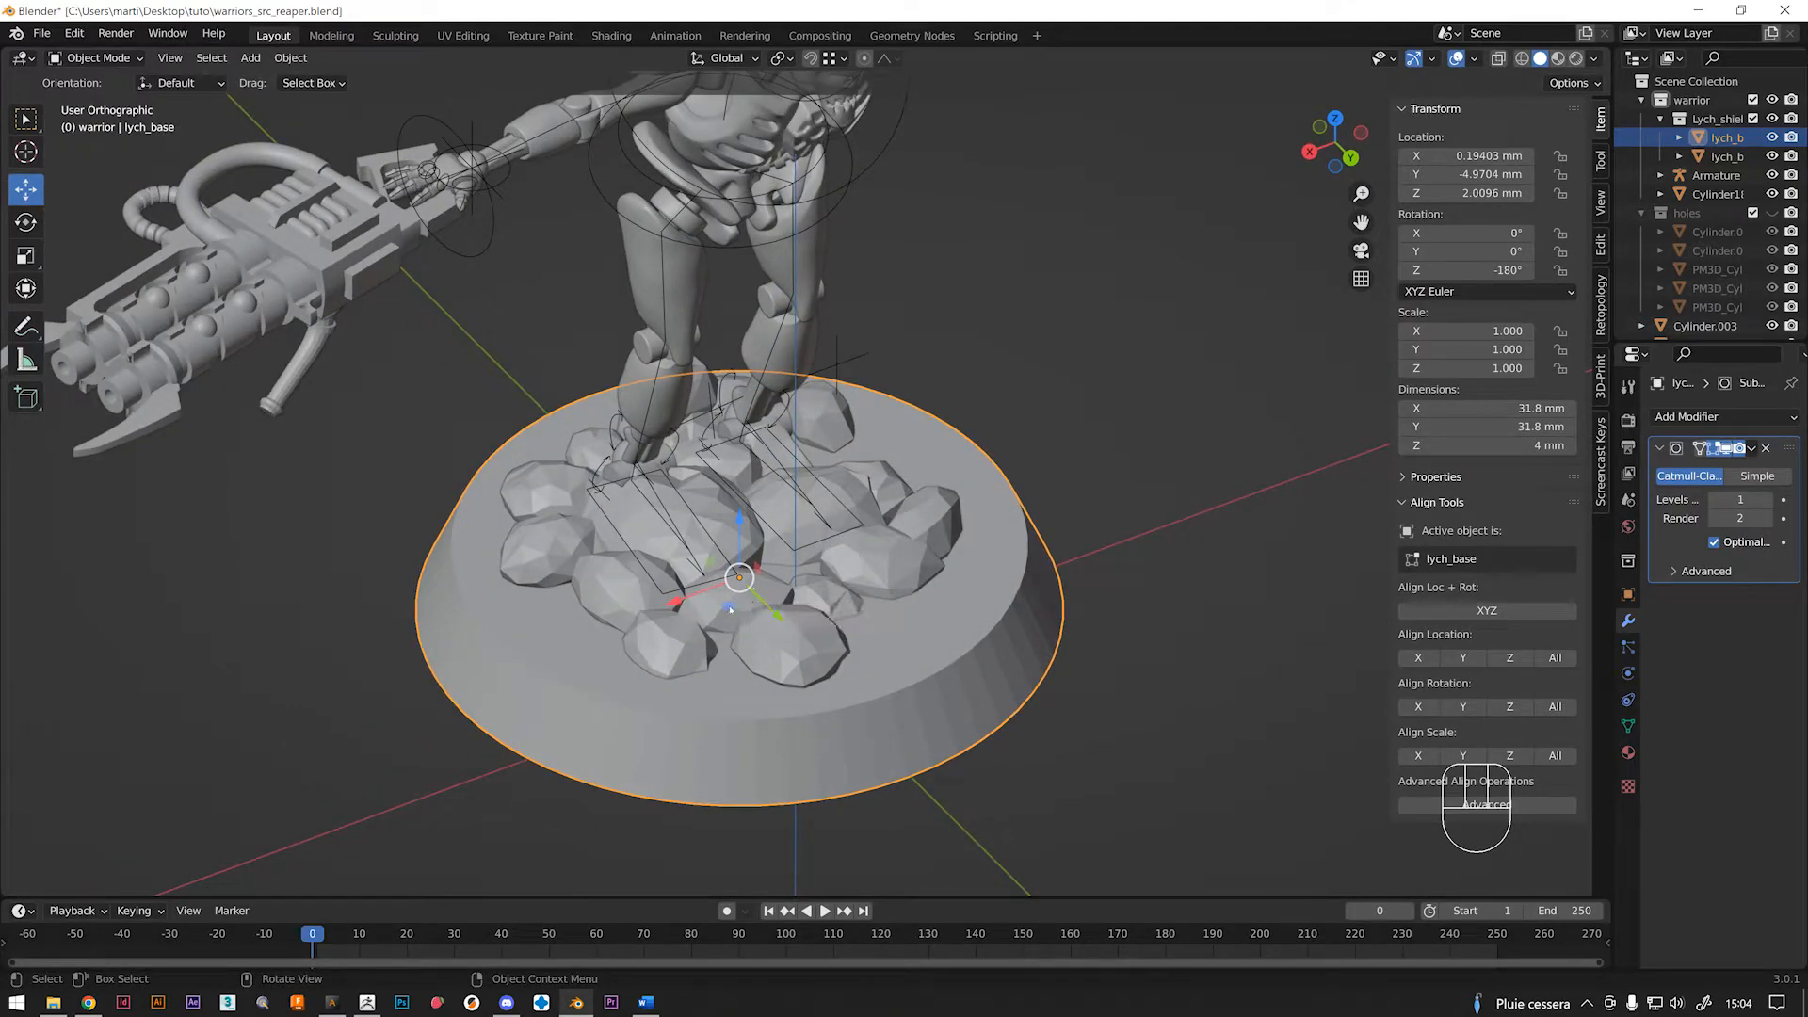
drag(731, 608, 871, 524)
right_click(871, 524)
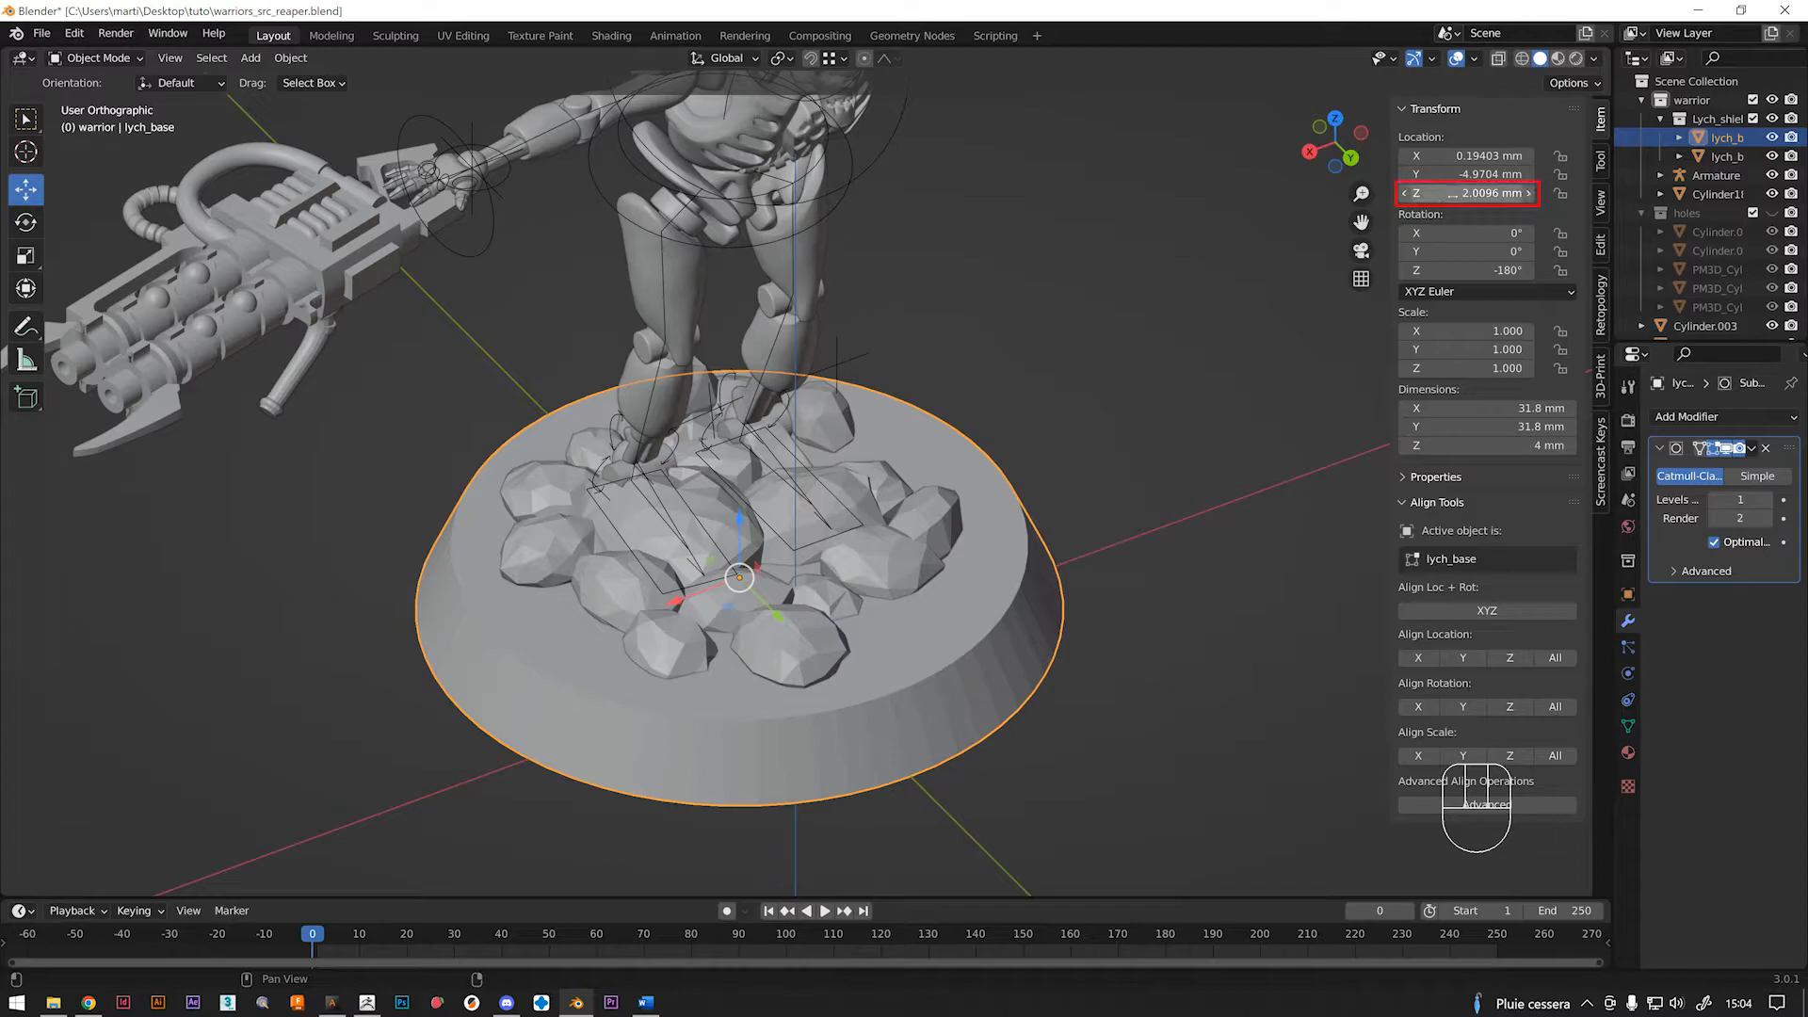
key(minus)
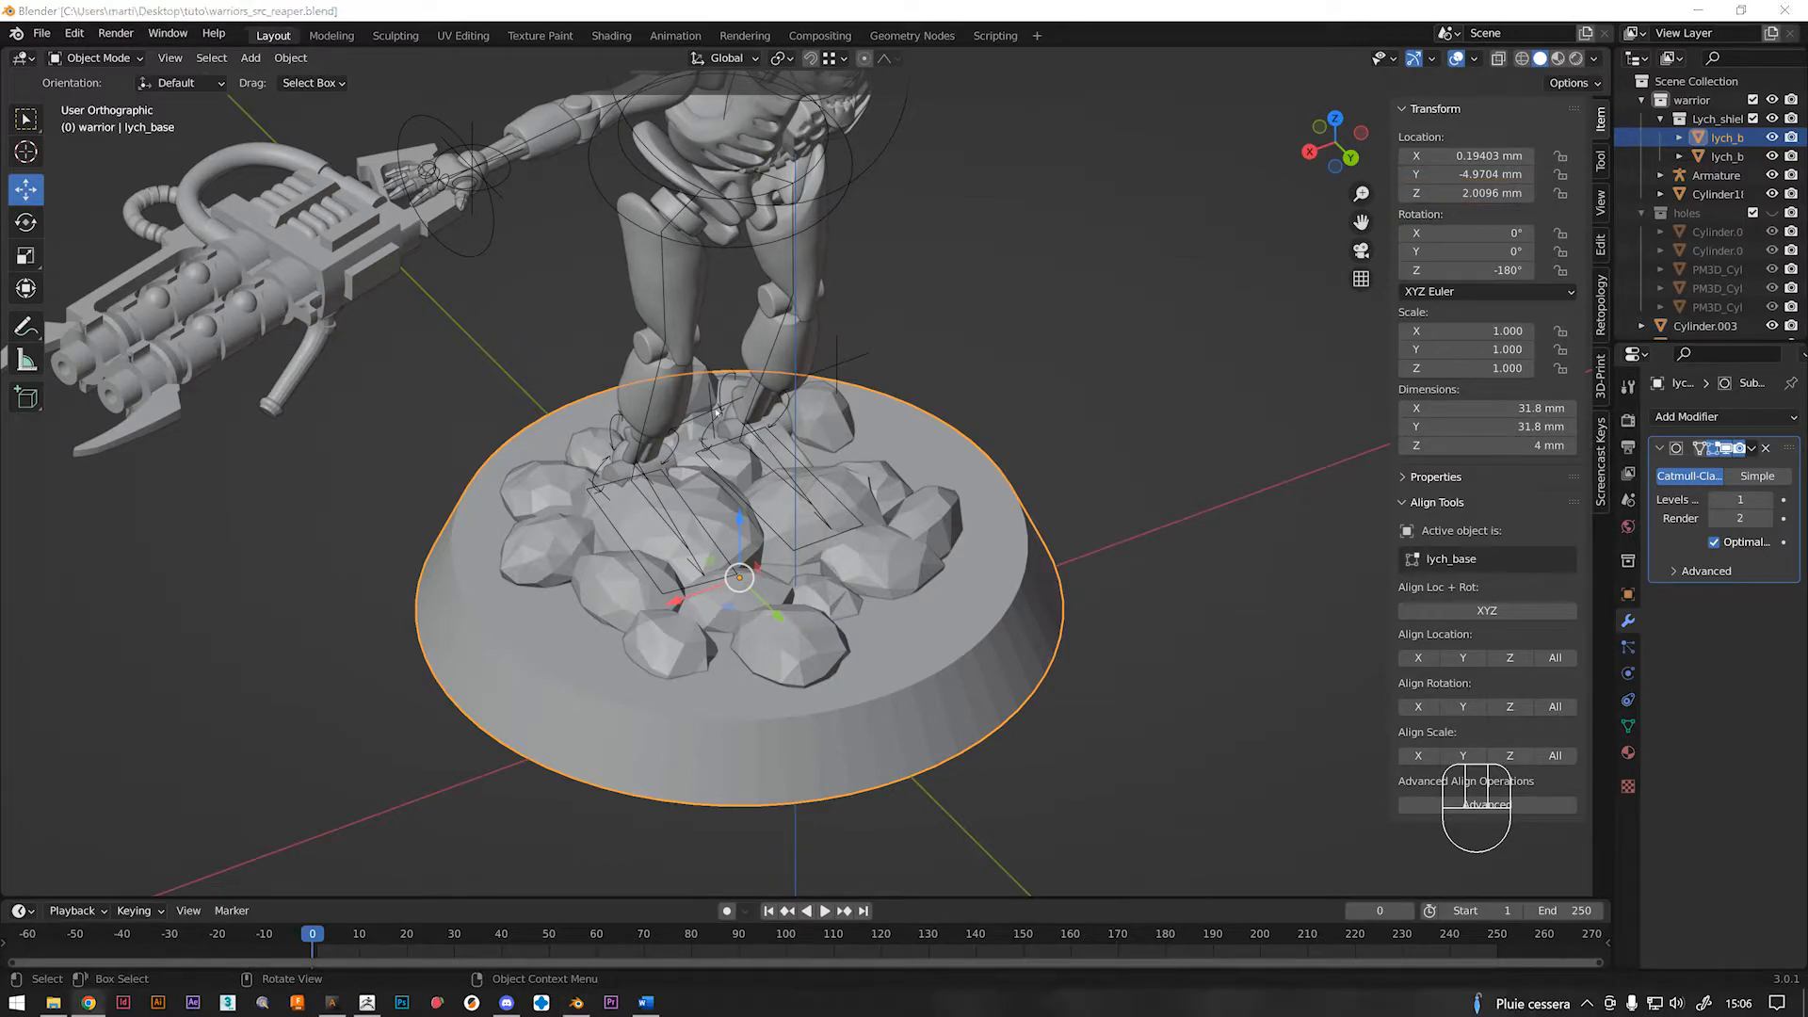
middle_drag(692, 402, 733, 304)
shift+middle_drag(734, 300, 692, 421)
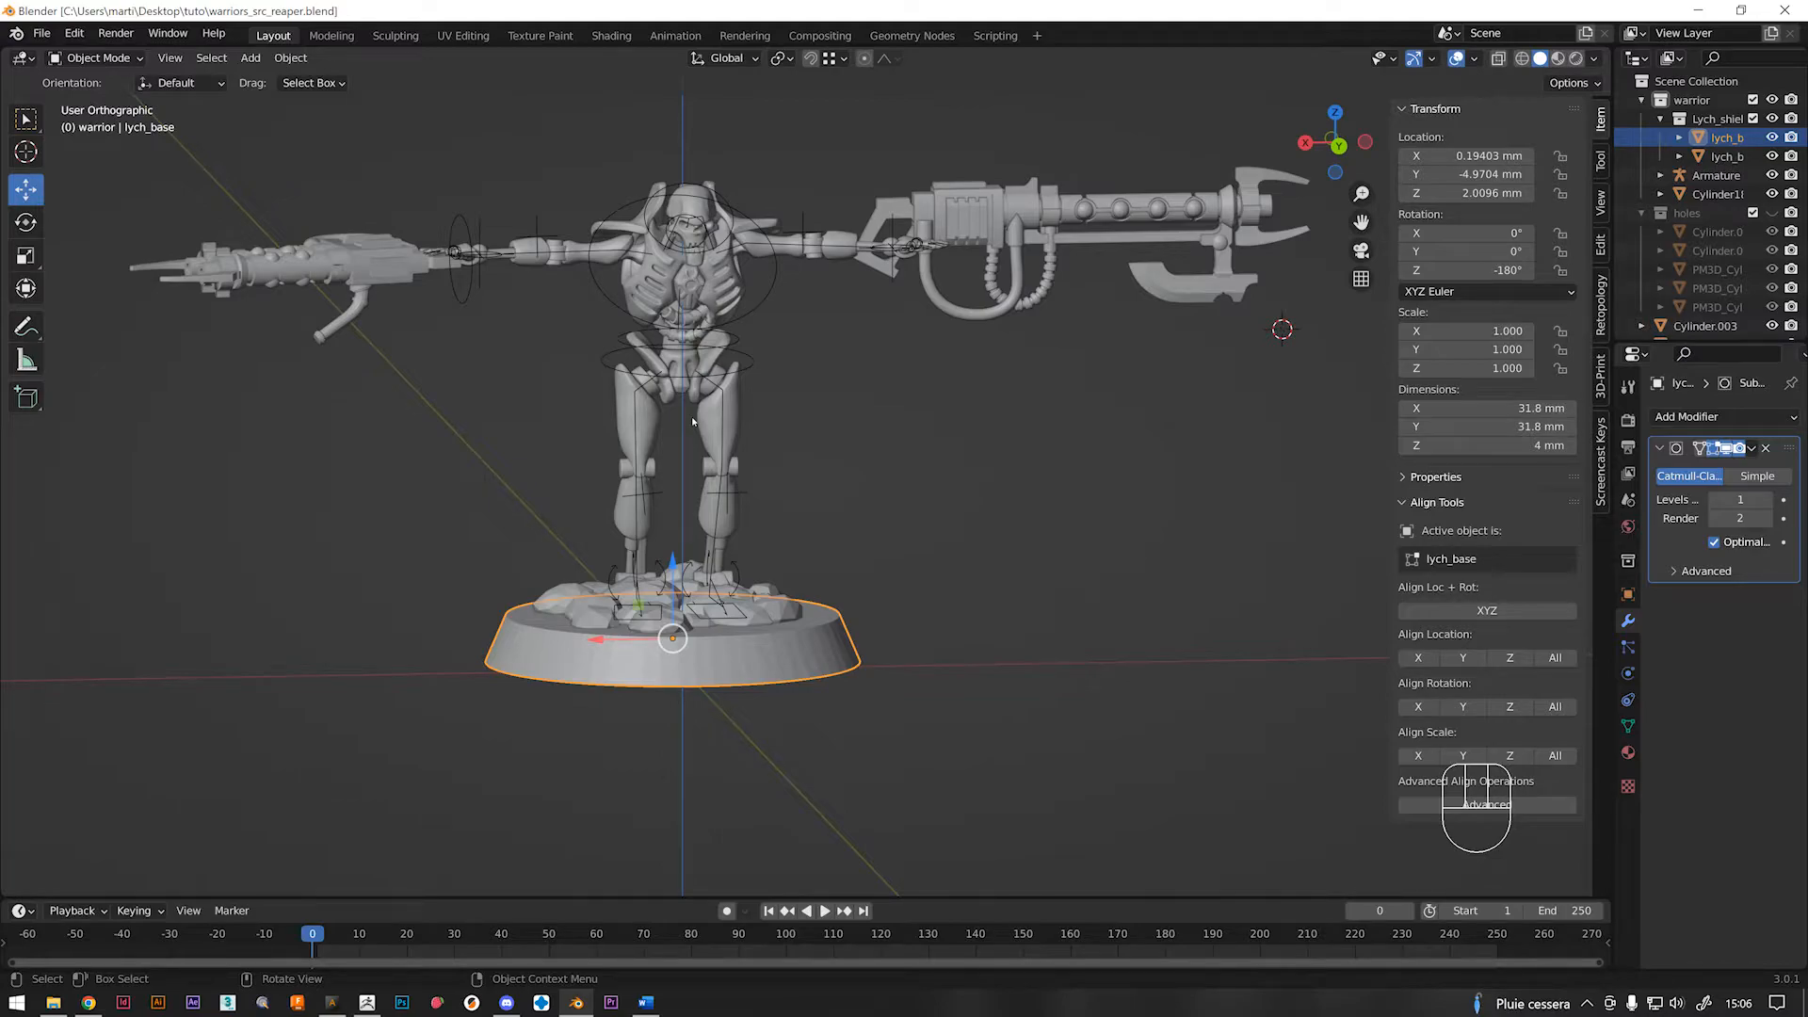
middle_drag(692, 421, 688, 520)
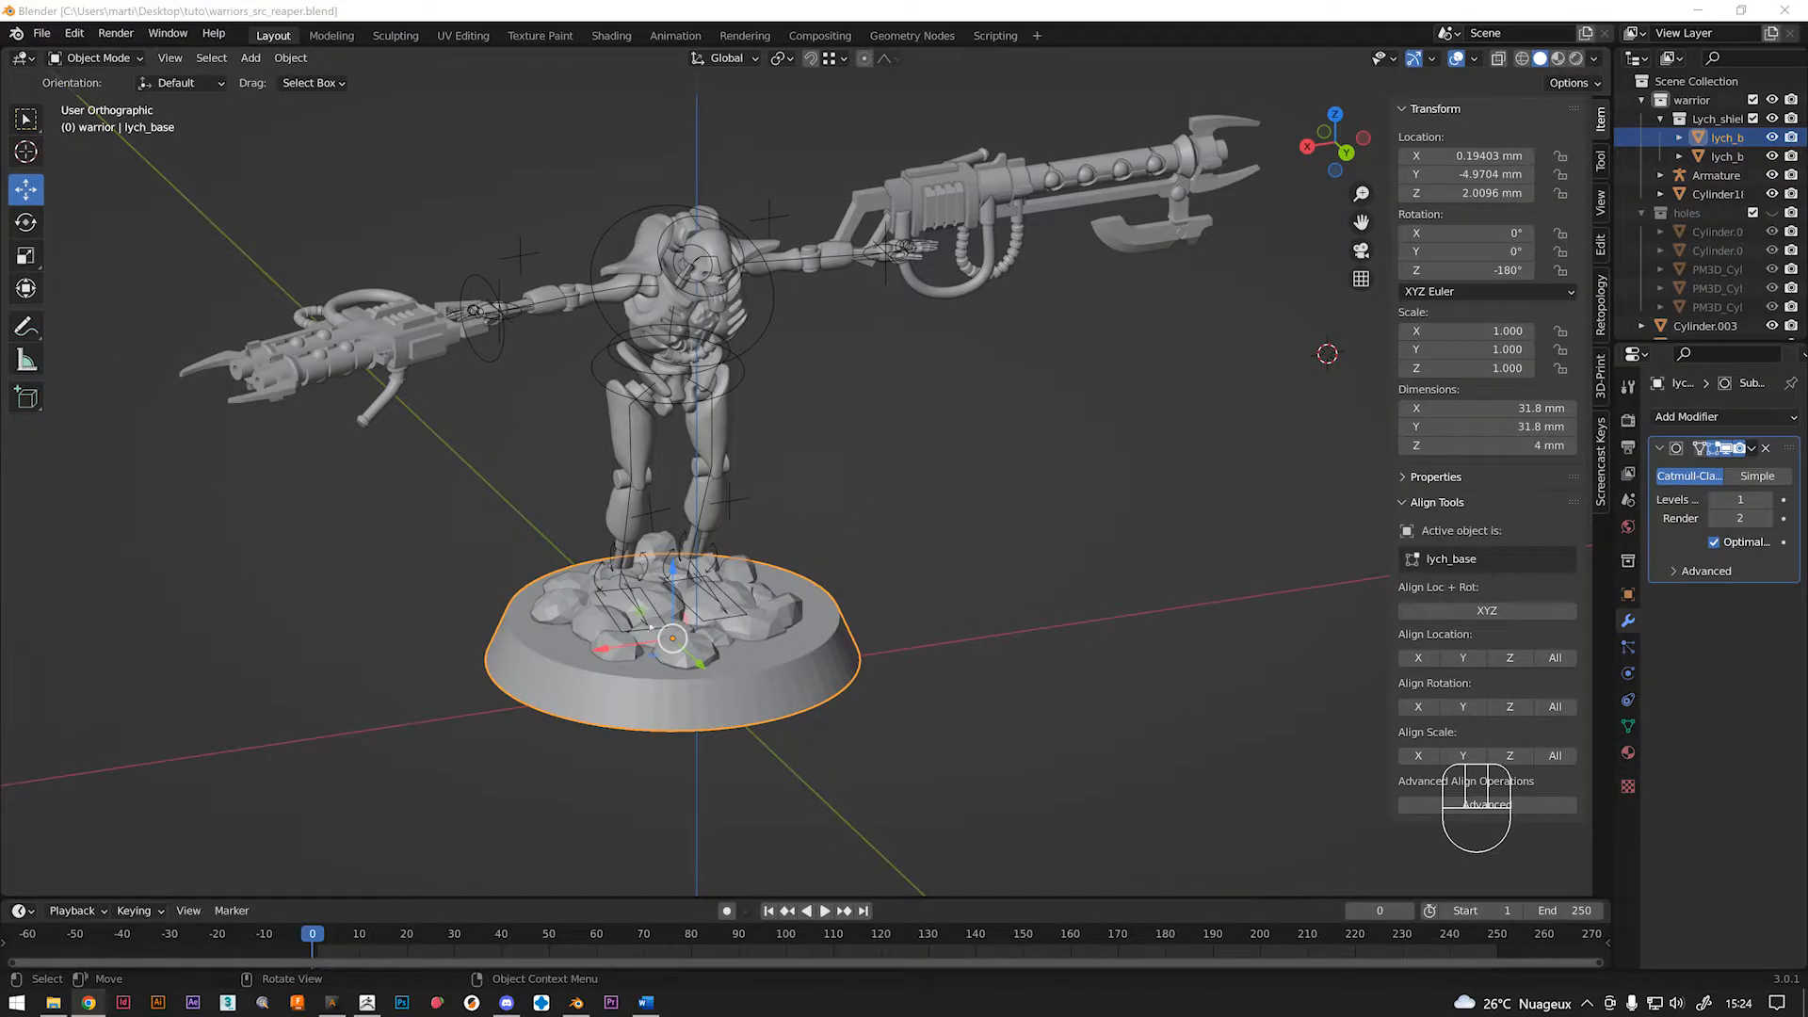
middle_drag(647, 629, 699, 614)
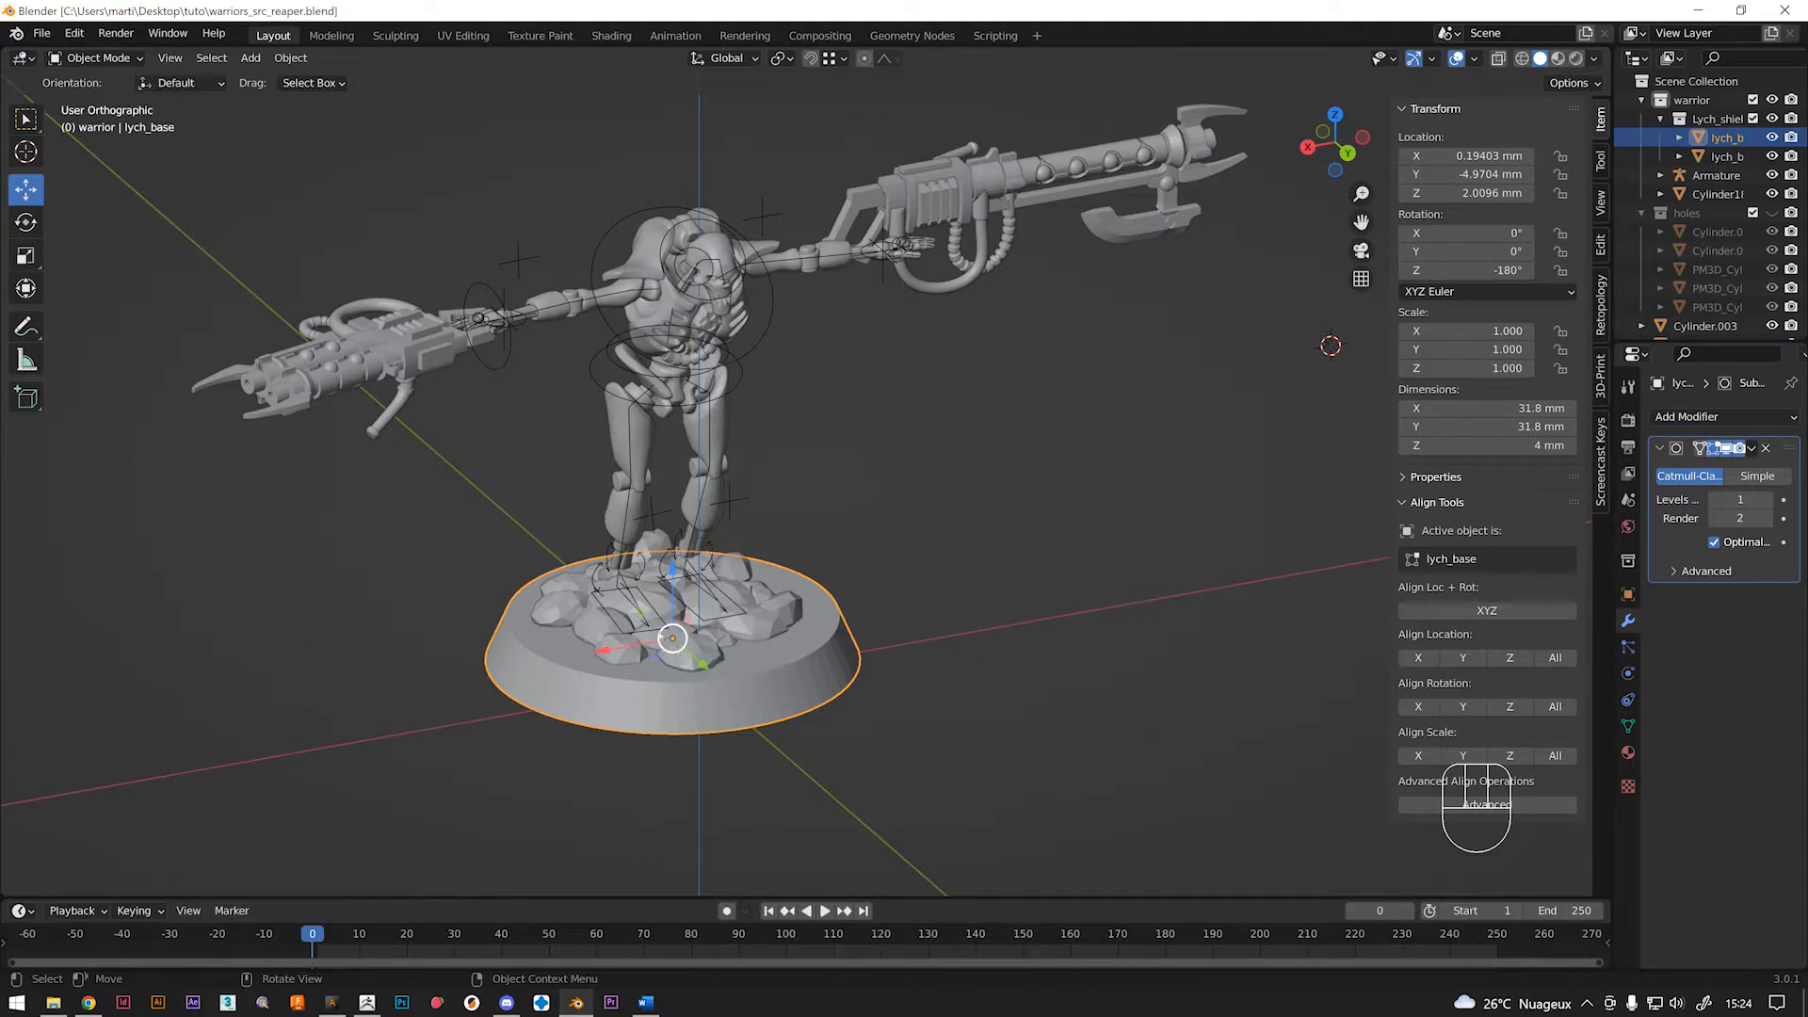
drag(672, 638, 678, 567)
middle_drag(625, 496, 800, 357)
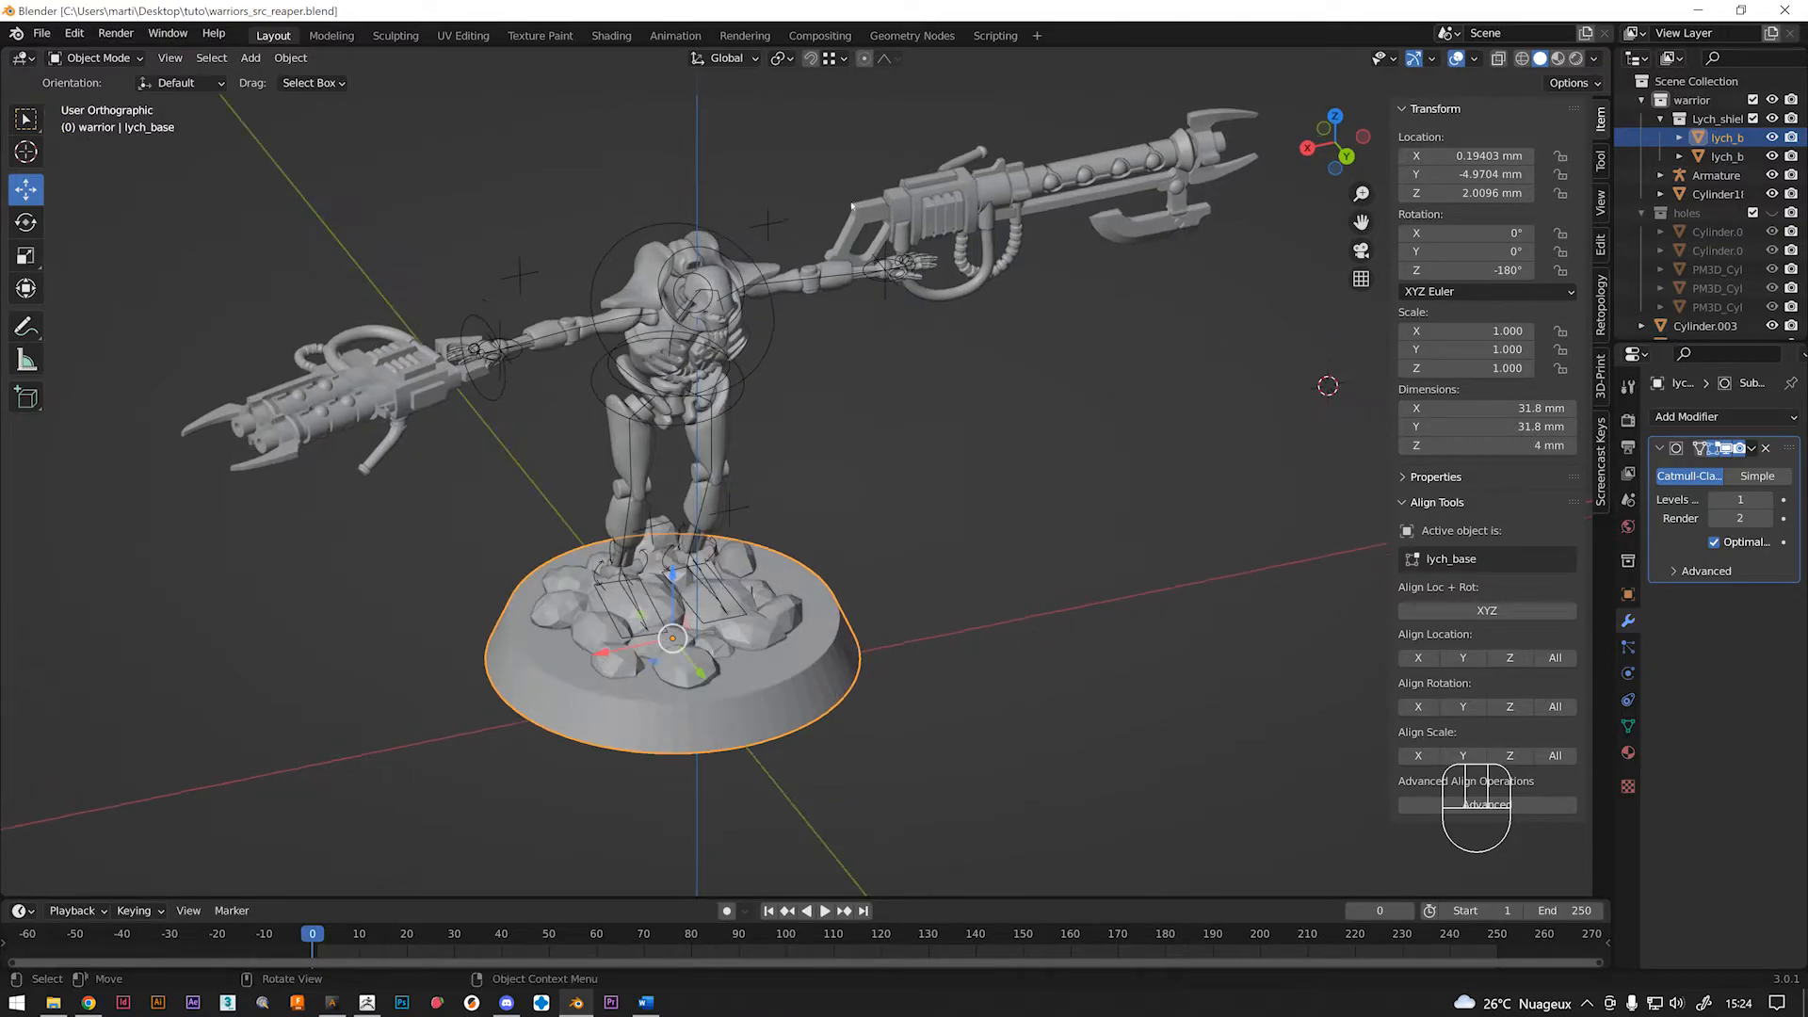
Select the gun and move it freely in front of the warrior's legs, about 33.56 mm on X, 12.13 mm on Y and -19.88 mm on Z.
click(890, 240)
middle_drag(911, 255, 857, 250)
drag(853, 247, 617, 612)
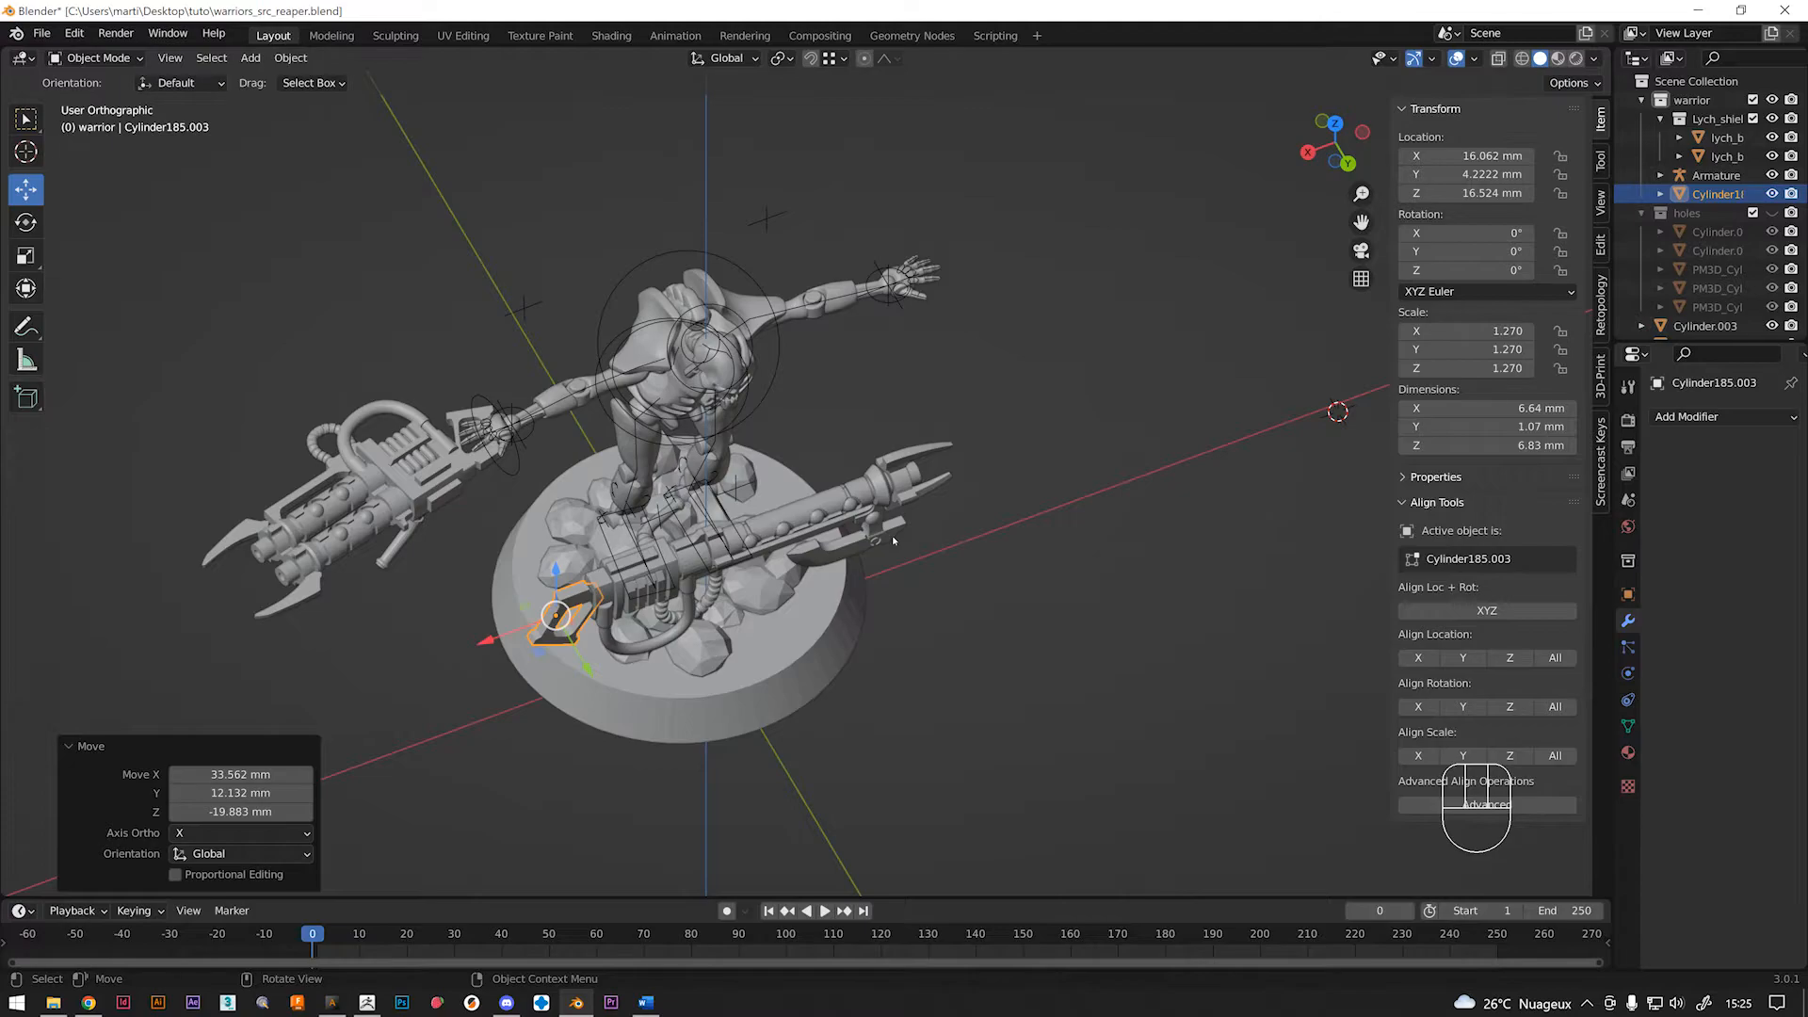
middle_drag(889, 535, 815, 438)
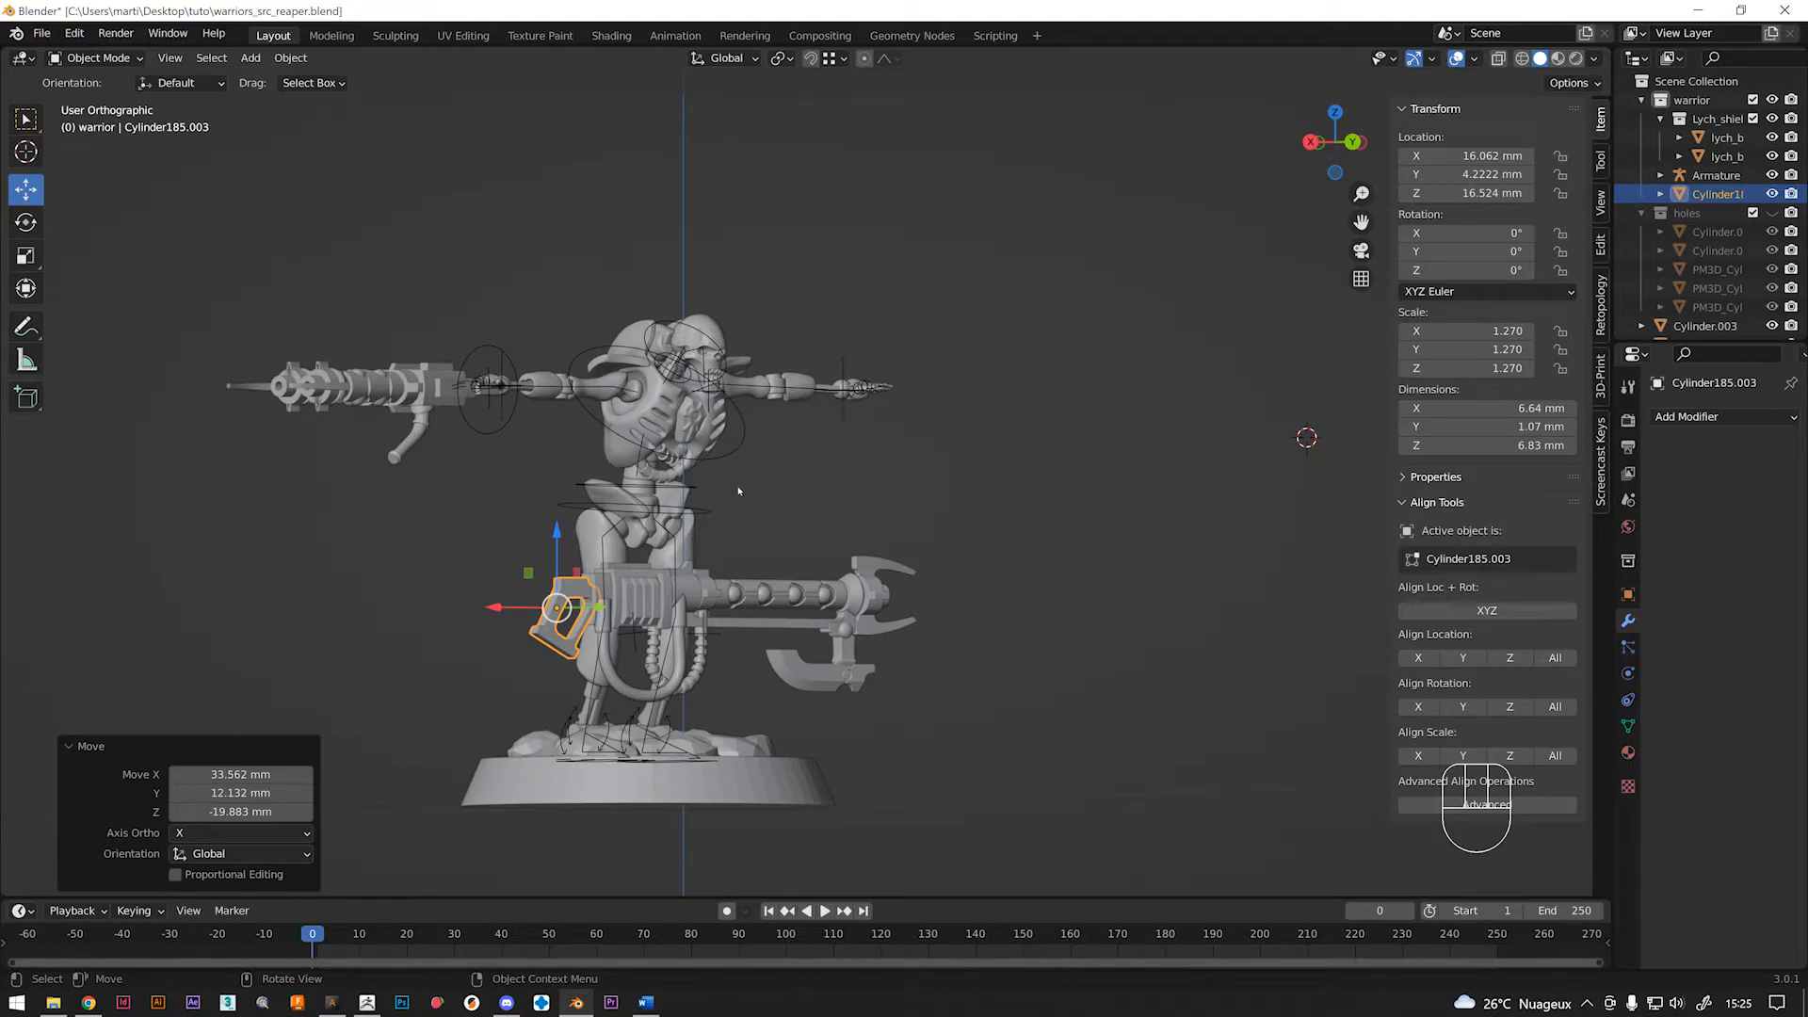
middle_drag(771, 480, 674, 507)
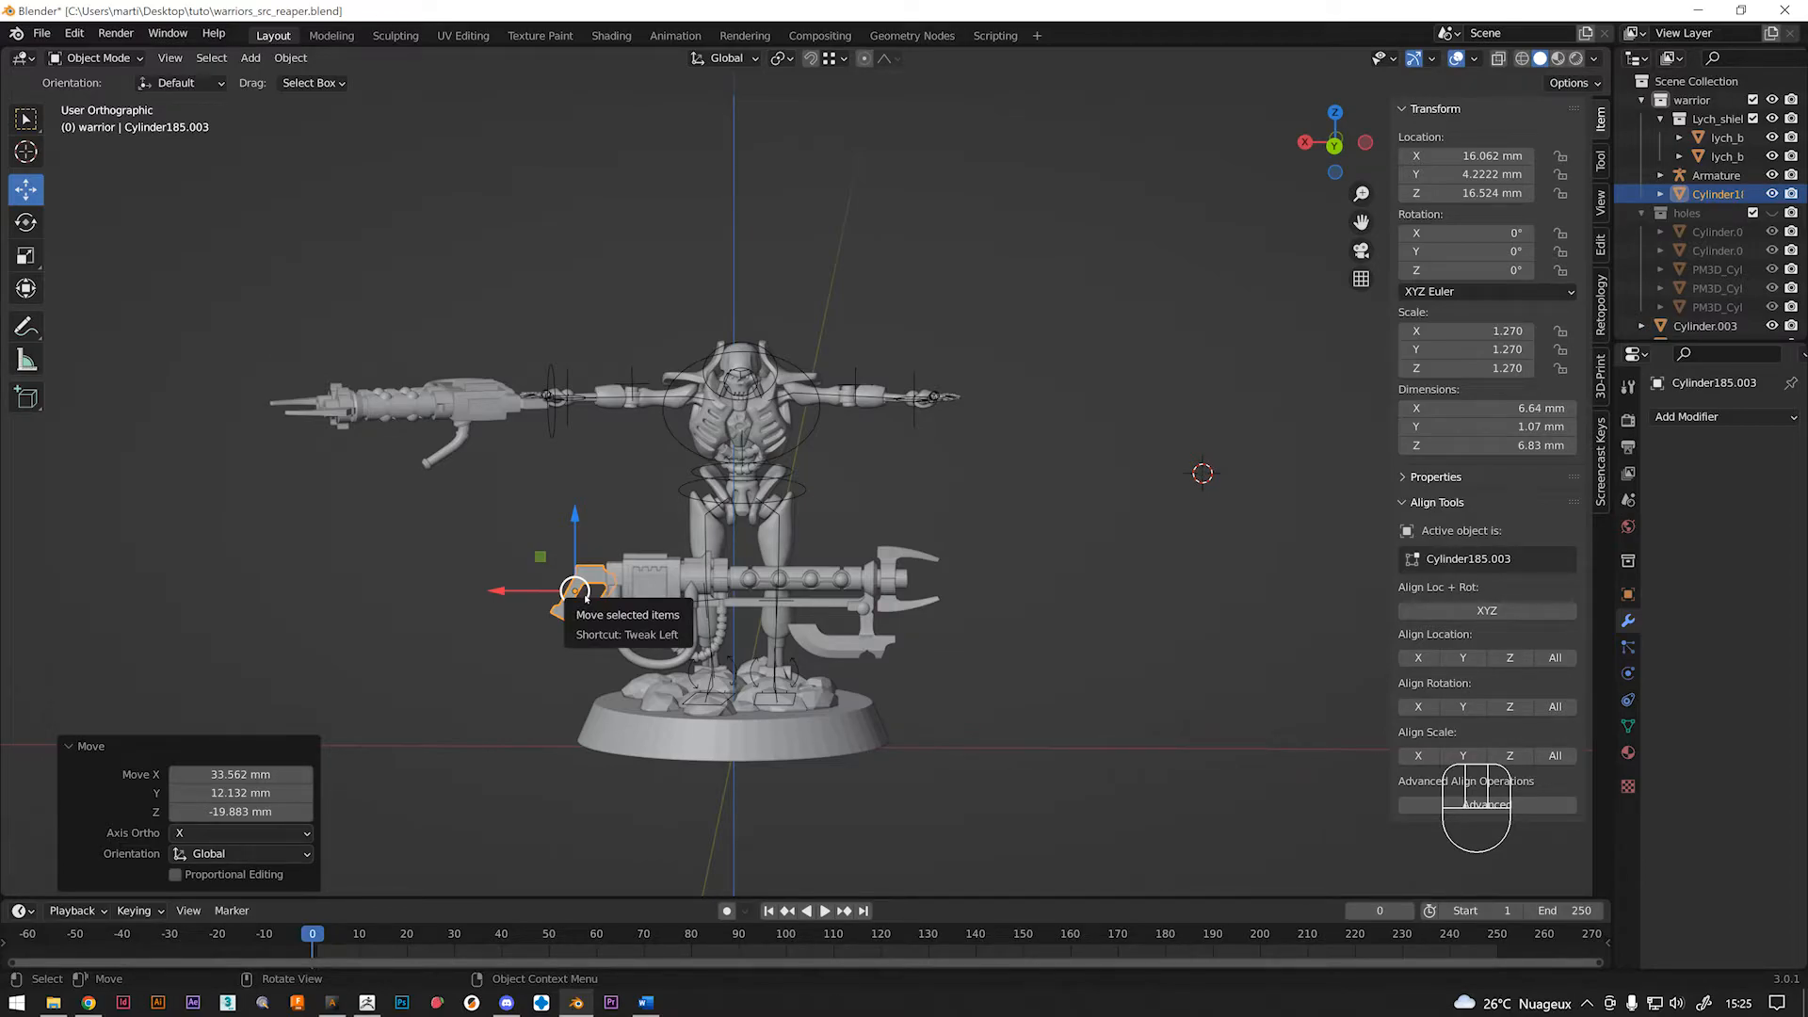
drag(586, 596, 565, 558)
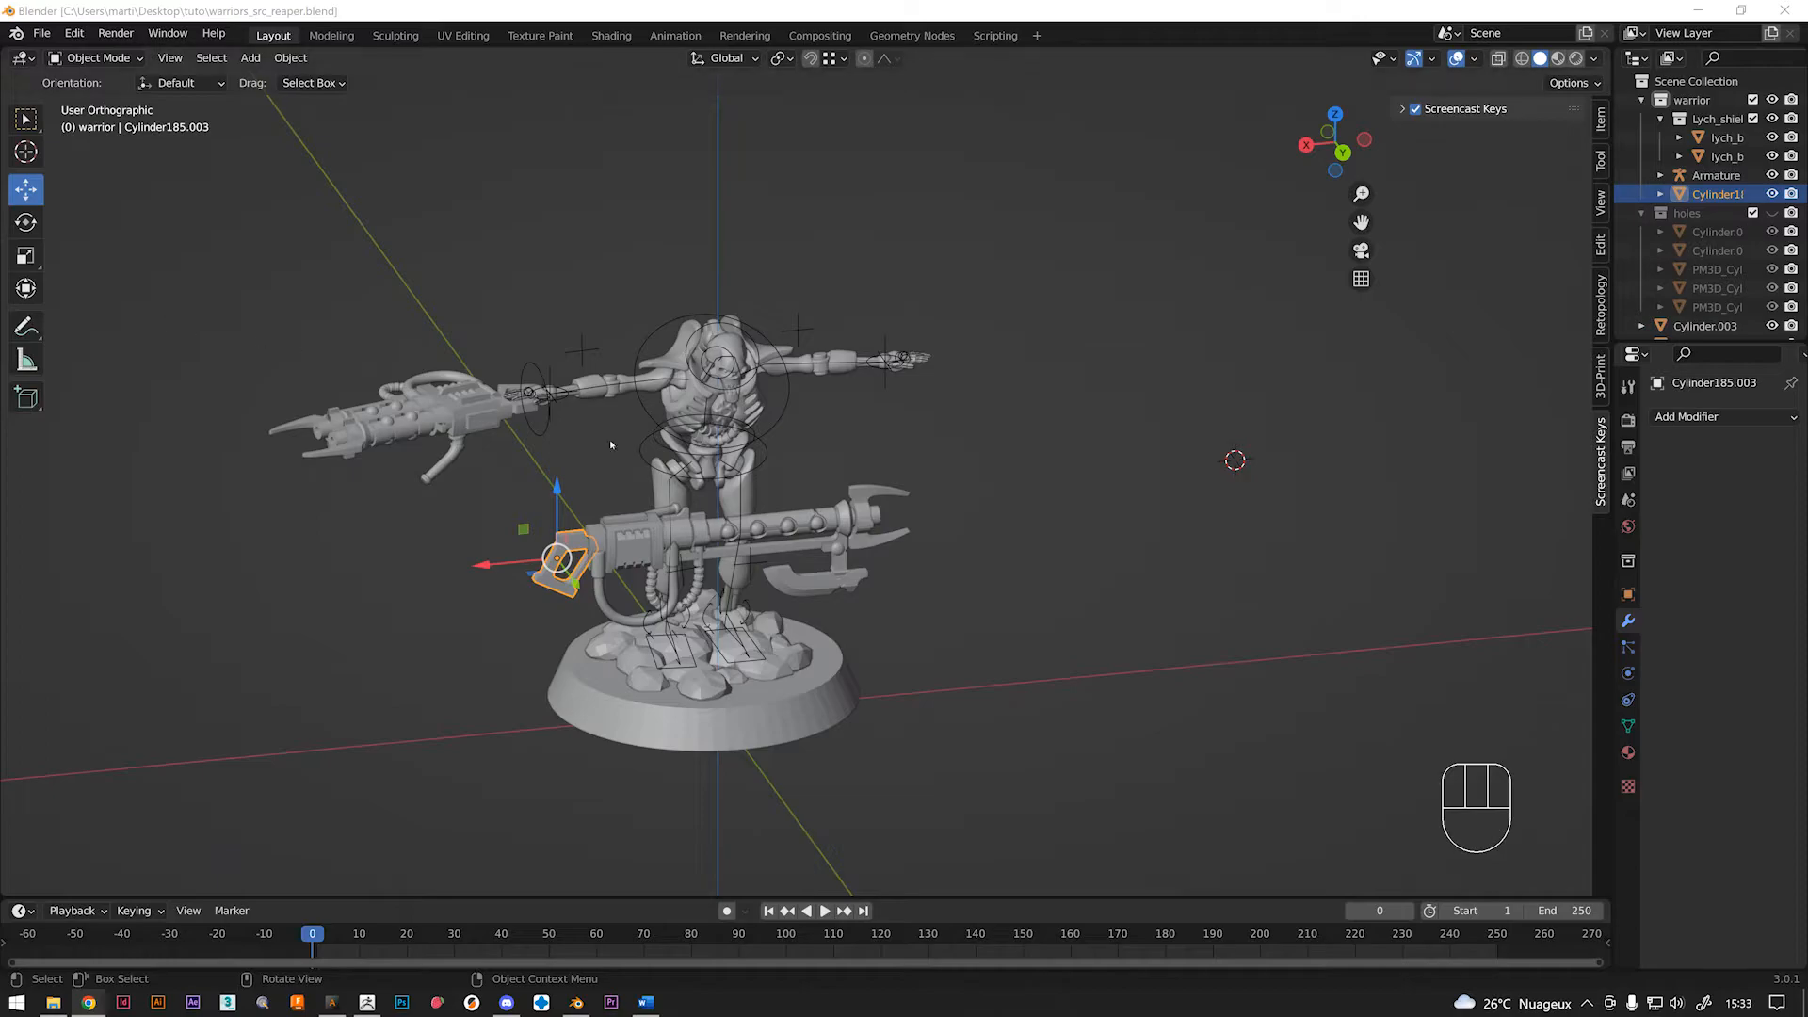
drag(557, 559, 602, 528)
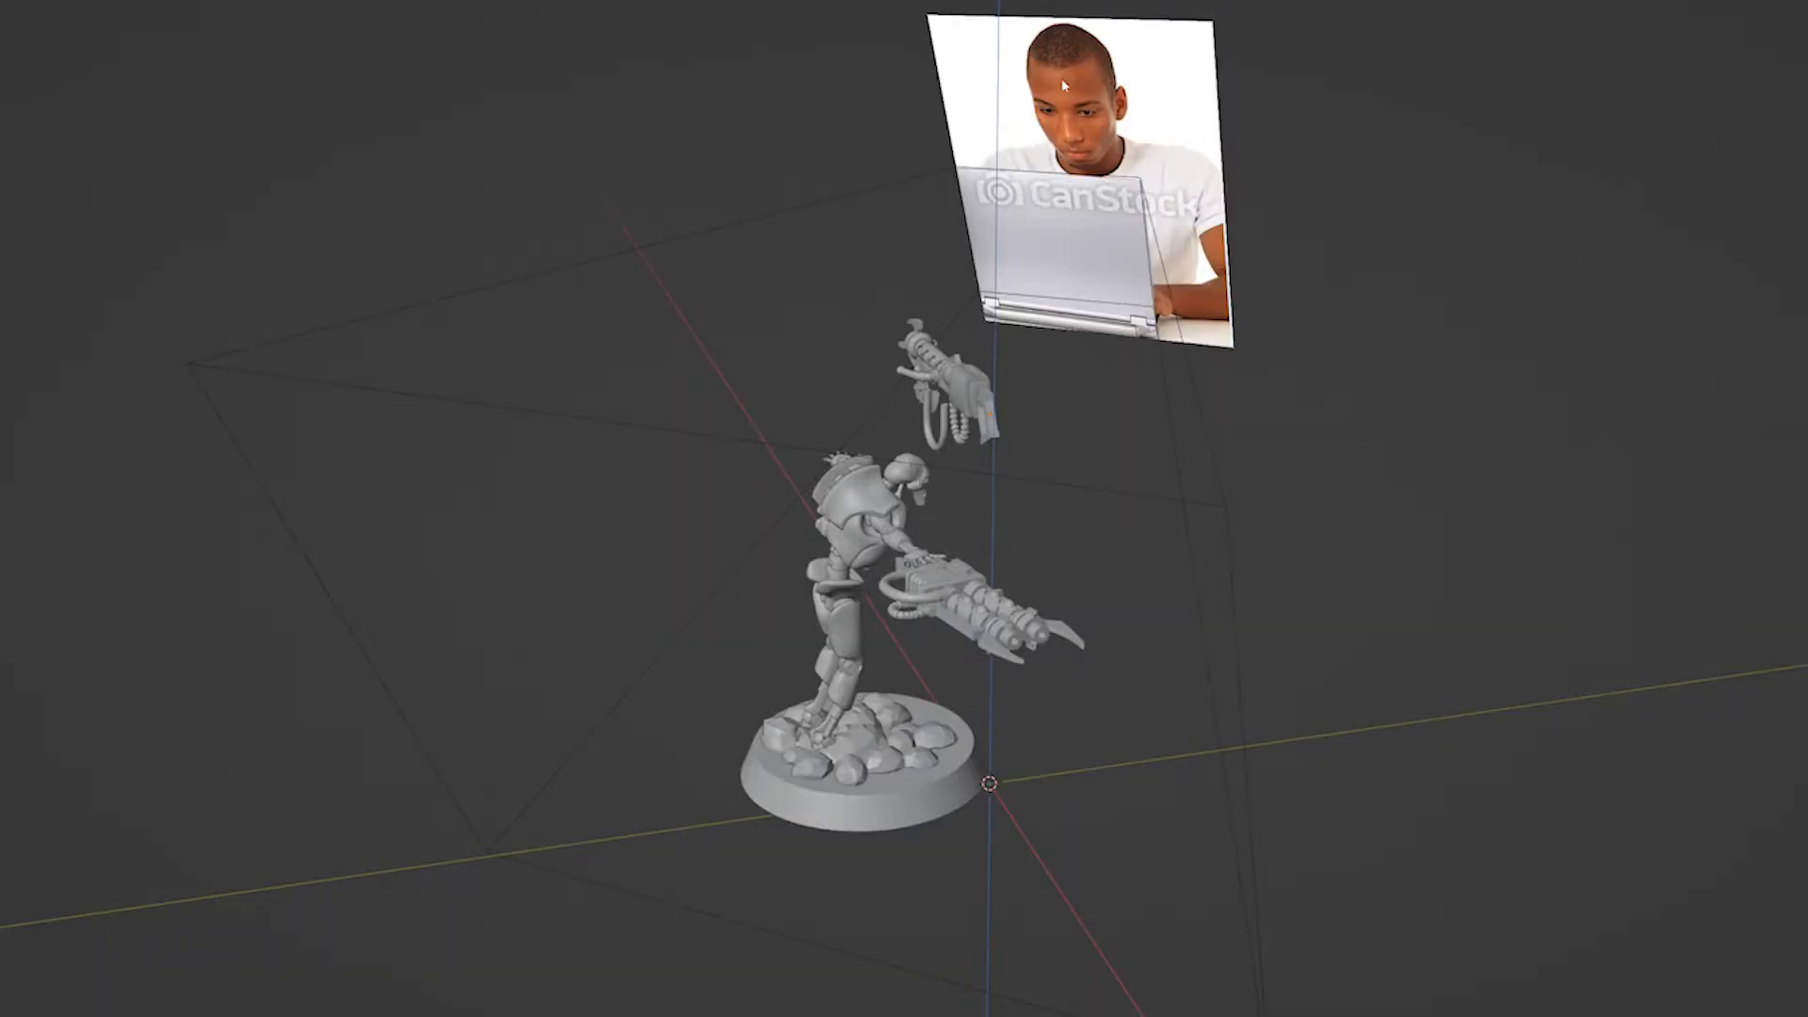
Select the reference image, the camera and the miniature's round base one after another.
click(959, 100)
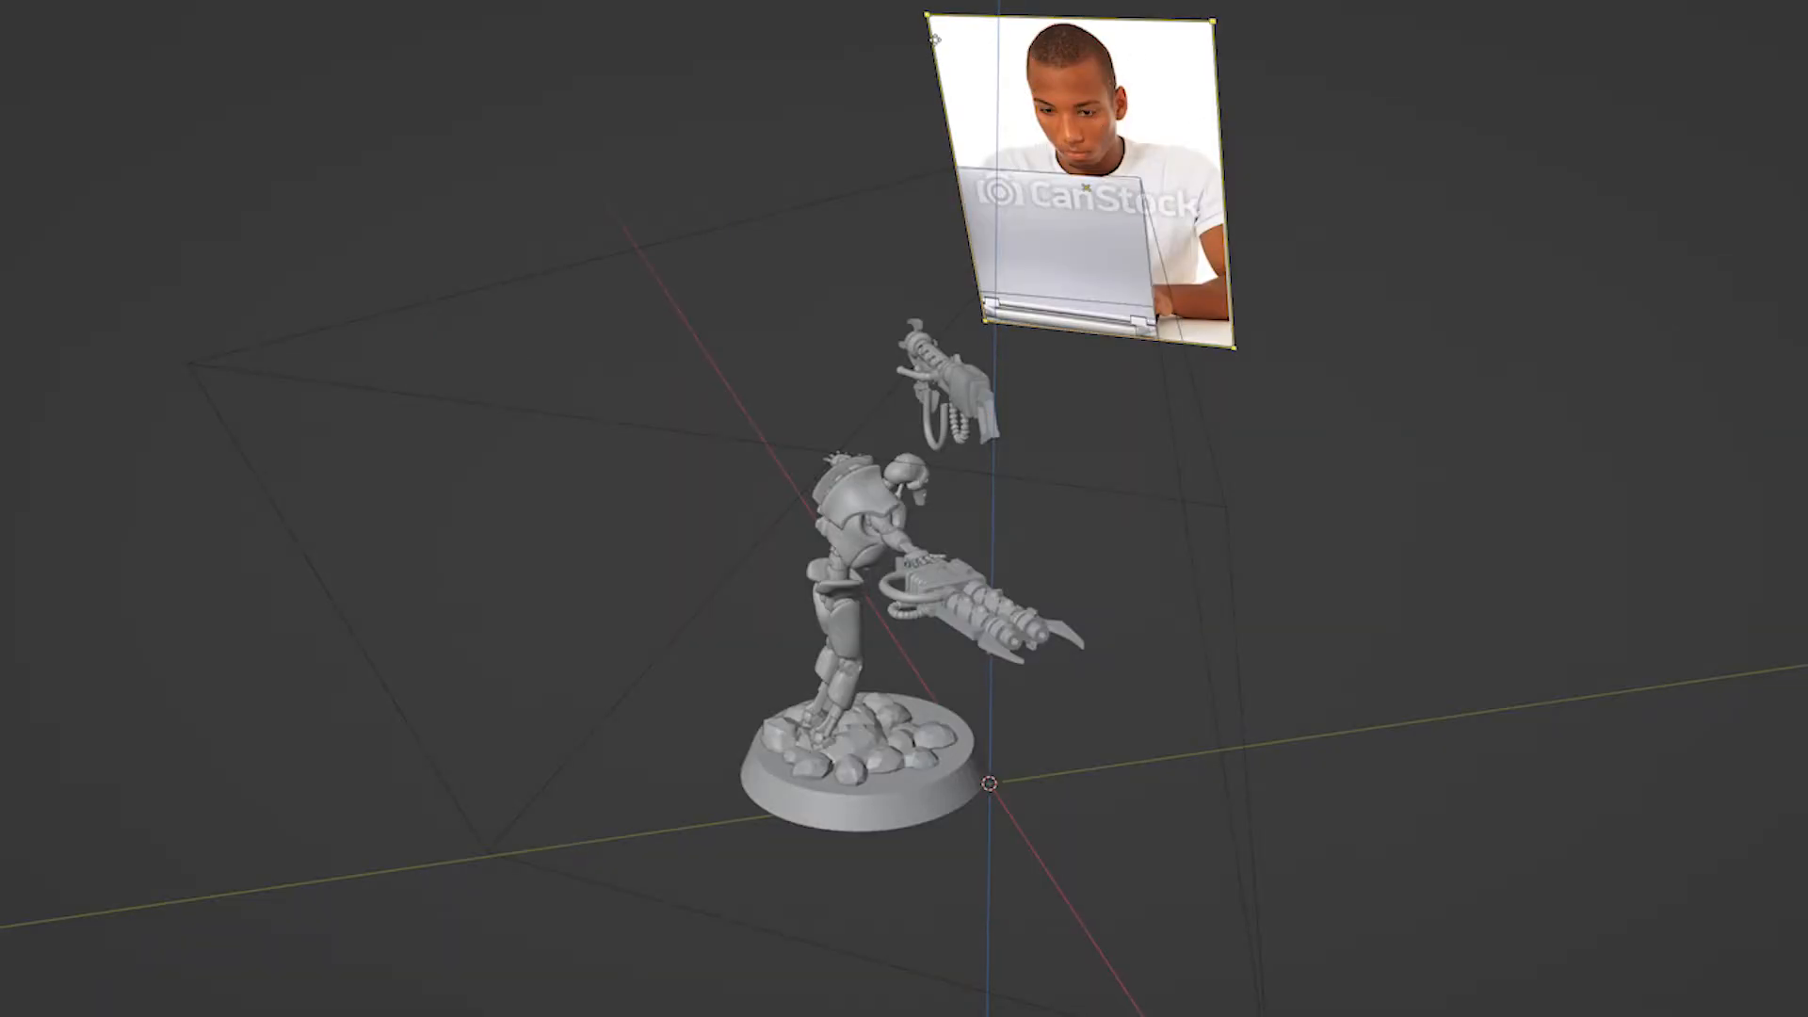
click(899, 183)
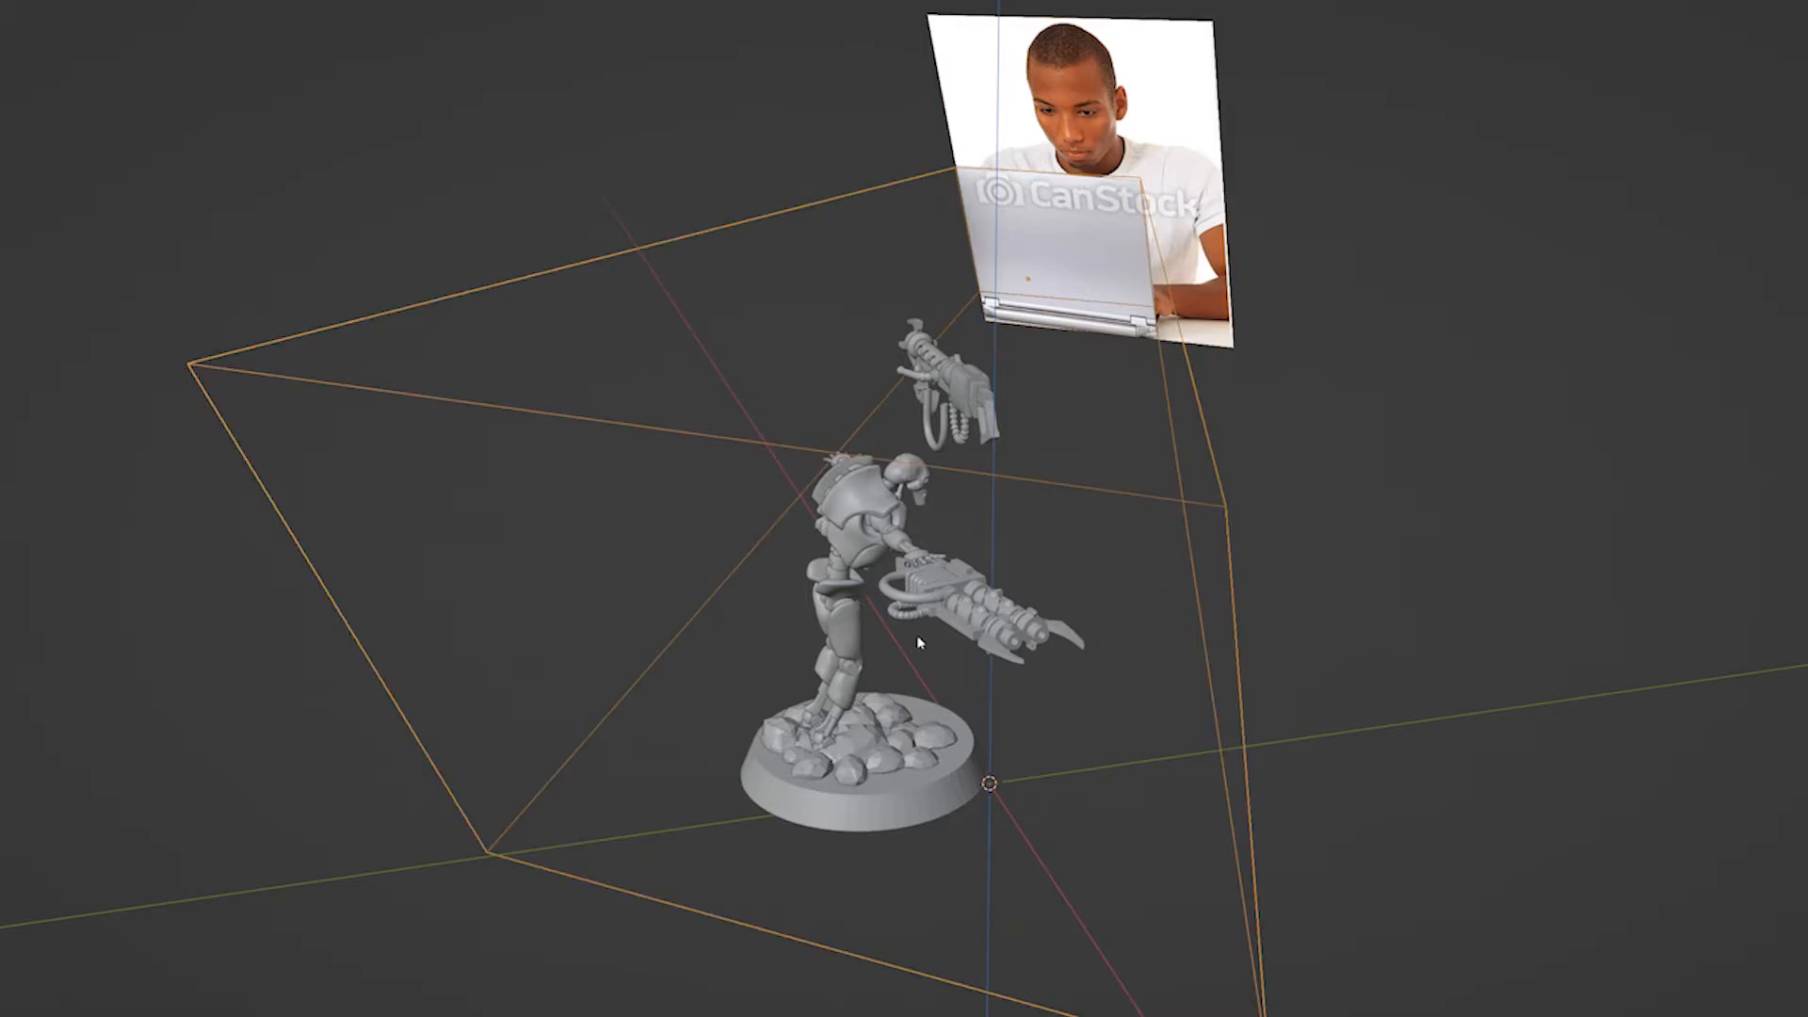
click(890, 789)
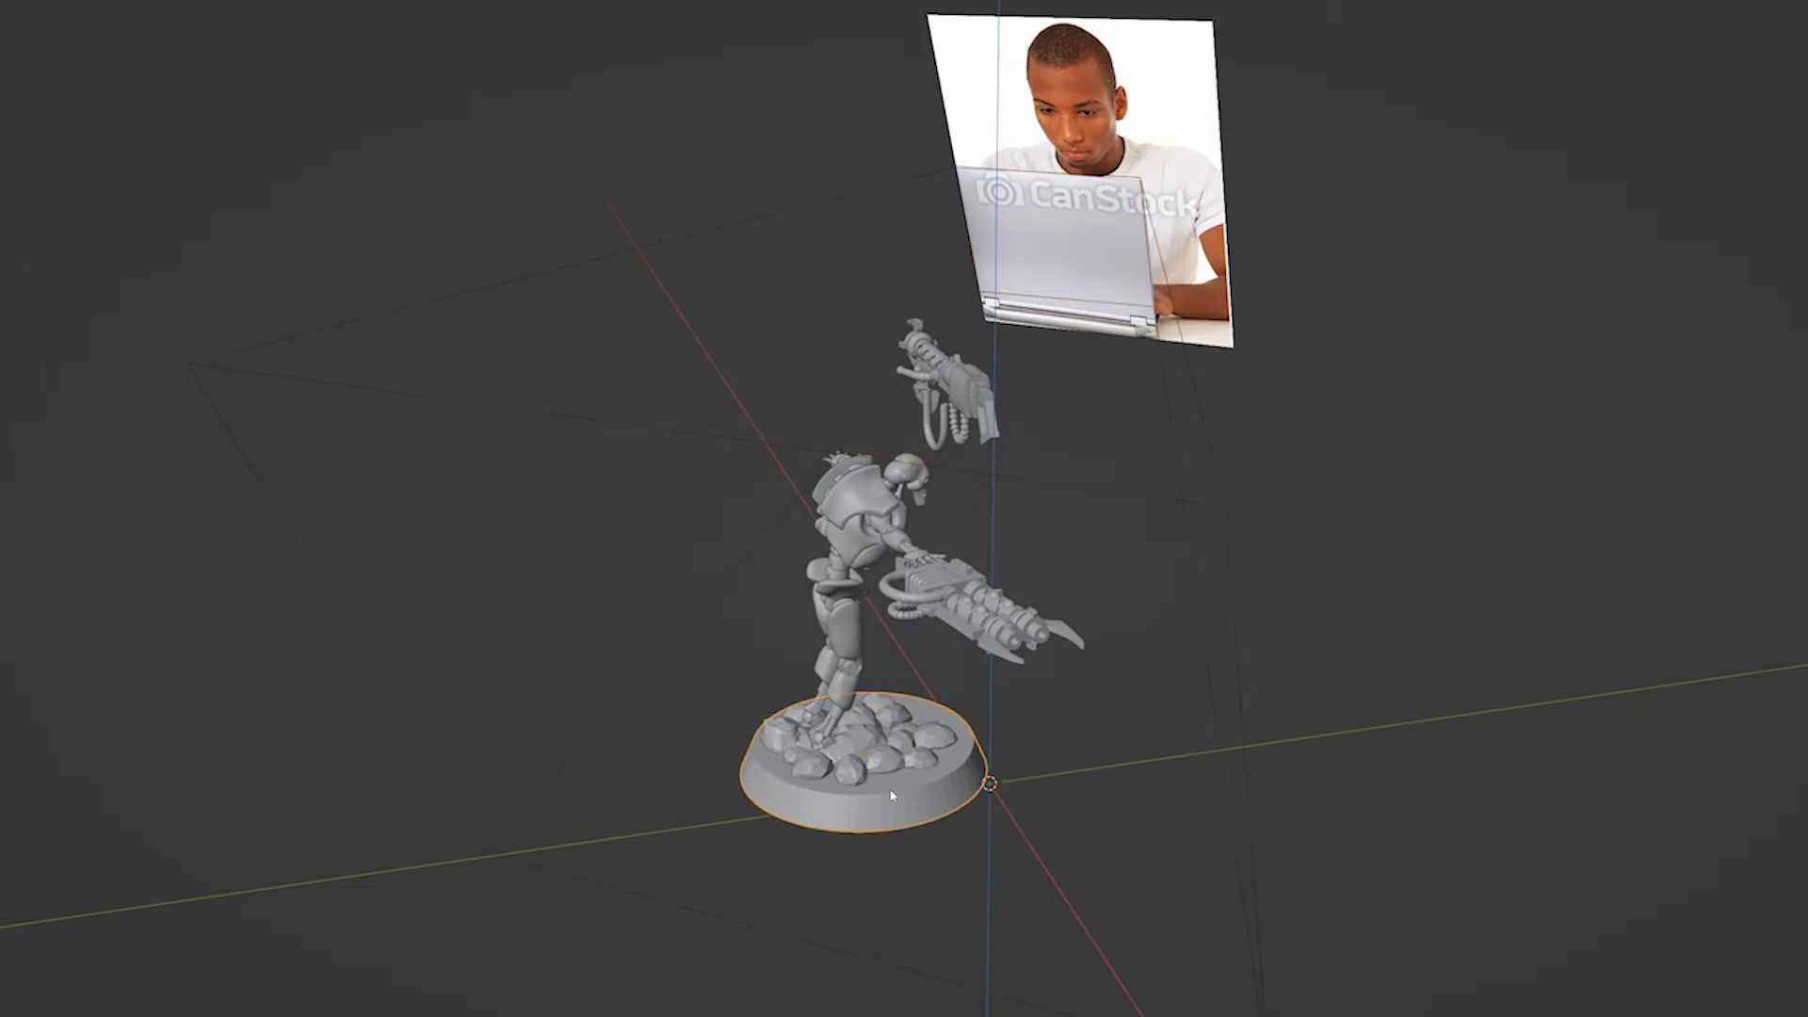
Try moving the miniature's round base along the X axis, cancelling the move.
key(g)
key(x)
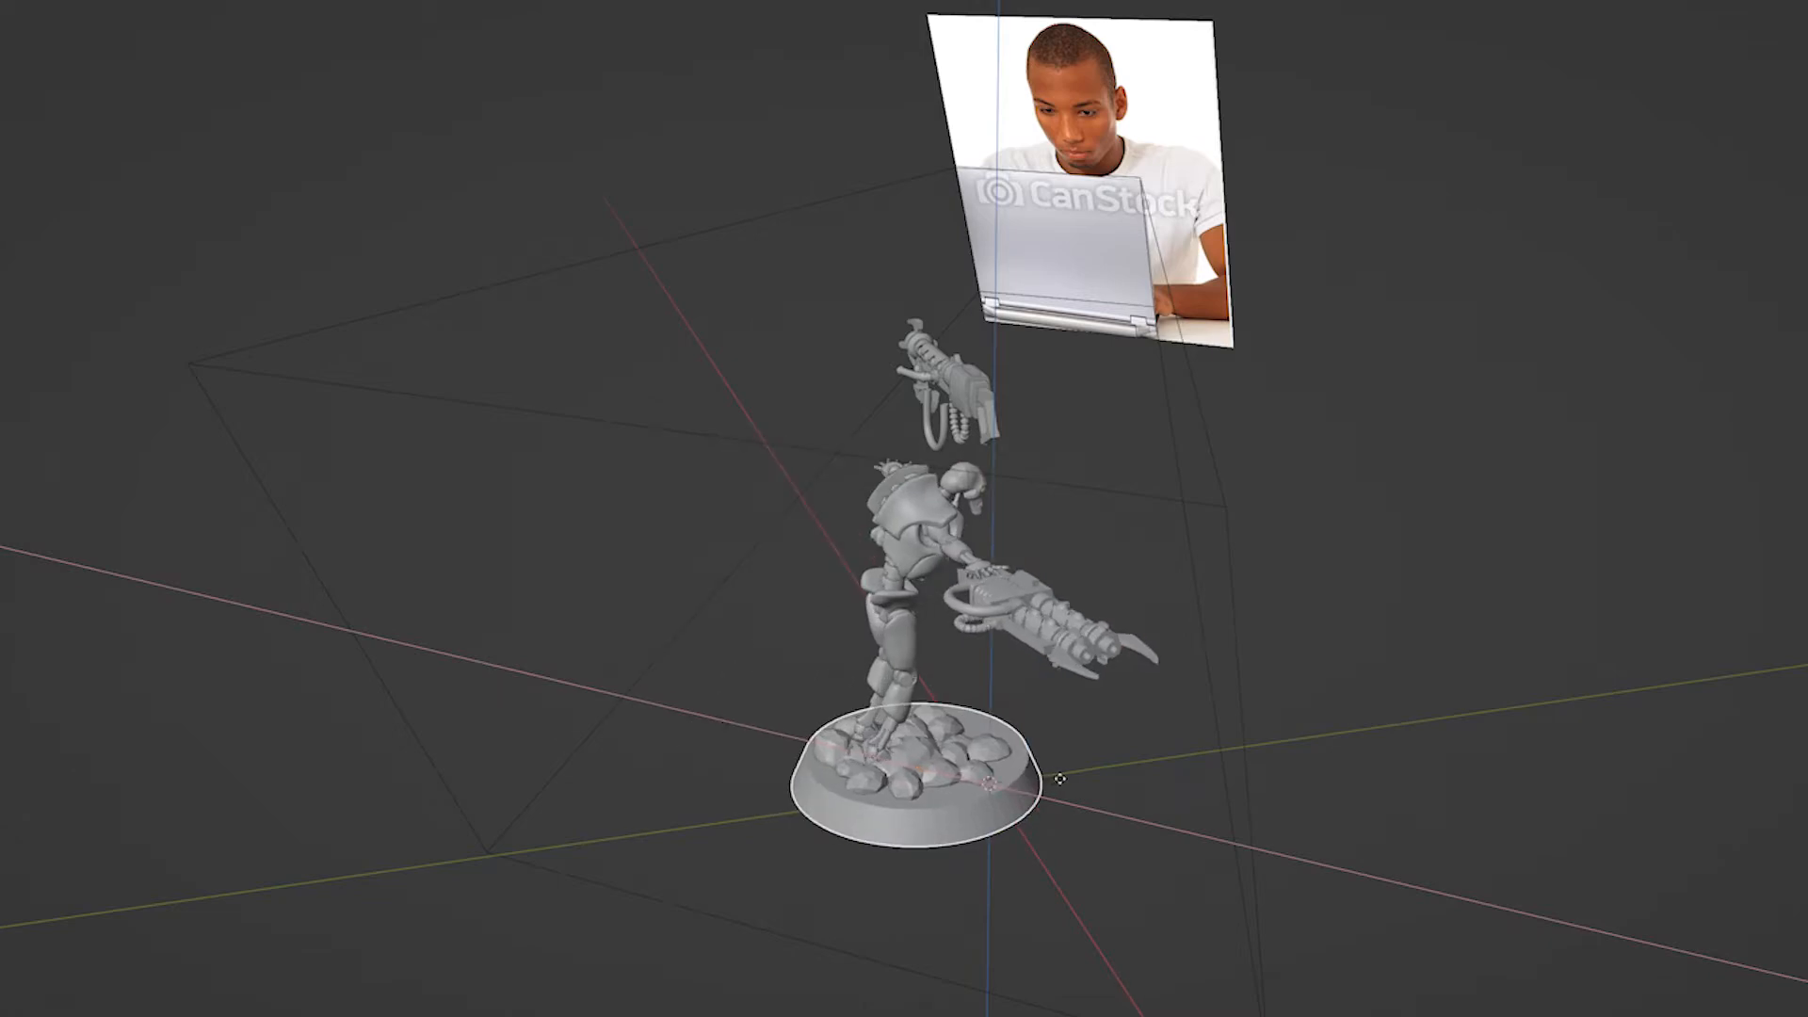
key(Escape)
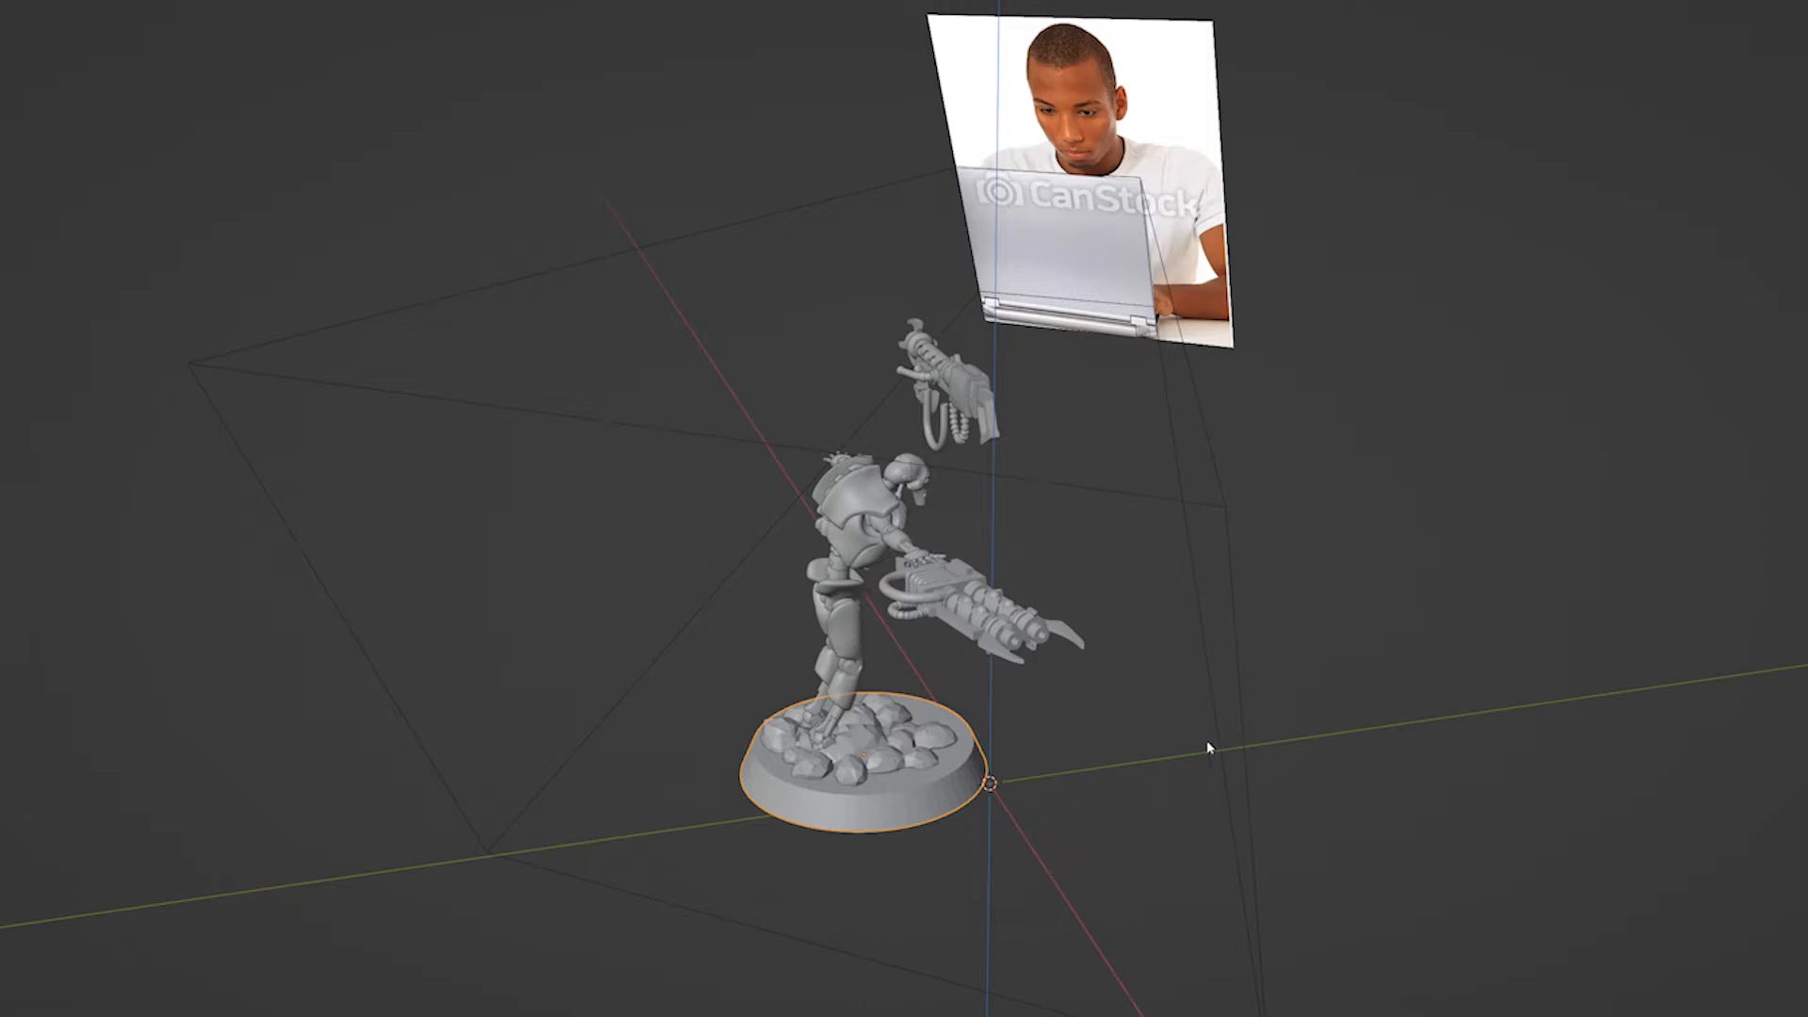
Select the grip at the gun's rear and try moving the gun along X, including the alternate X orientation, cancelling each move.
click(991, 432)
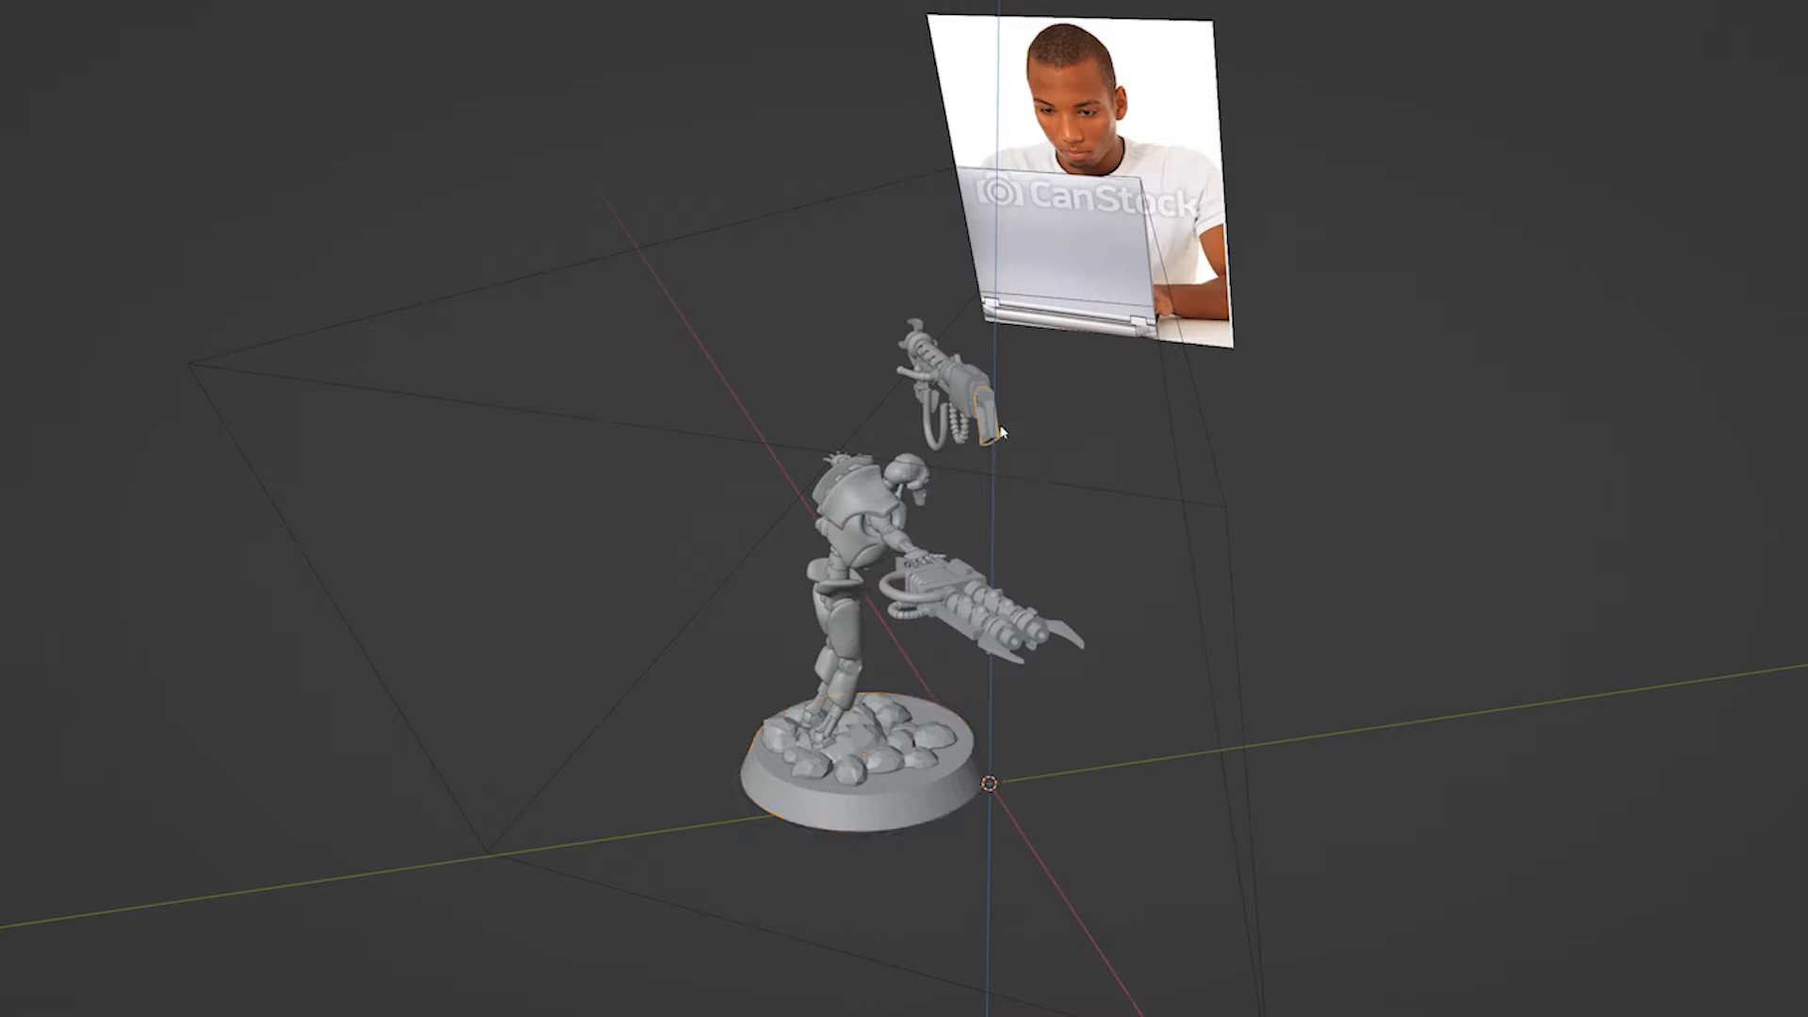
key(g)
key(x)
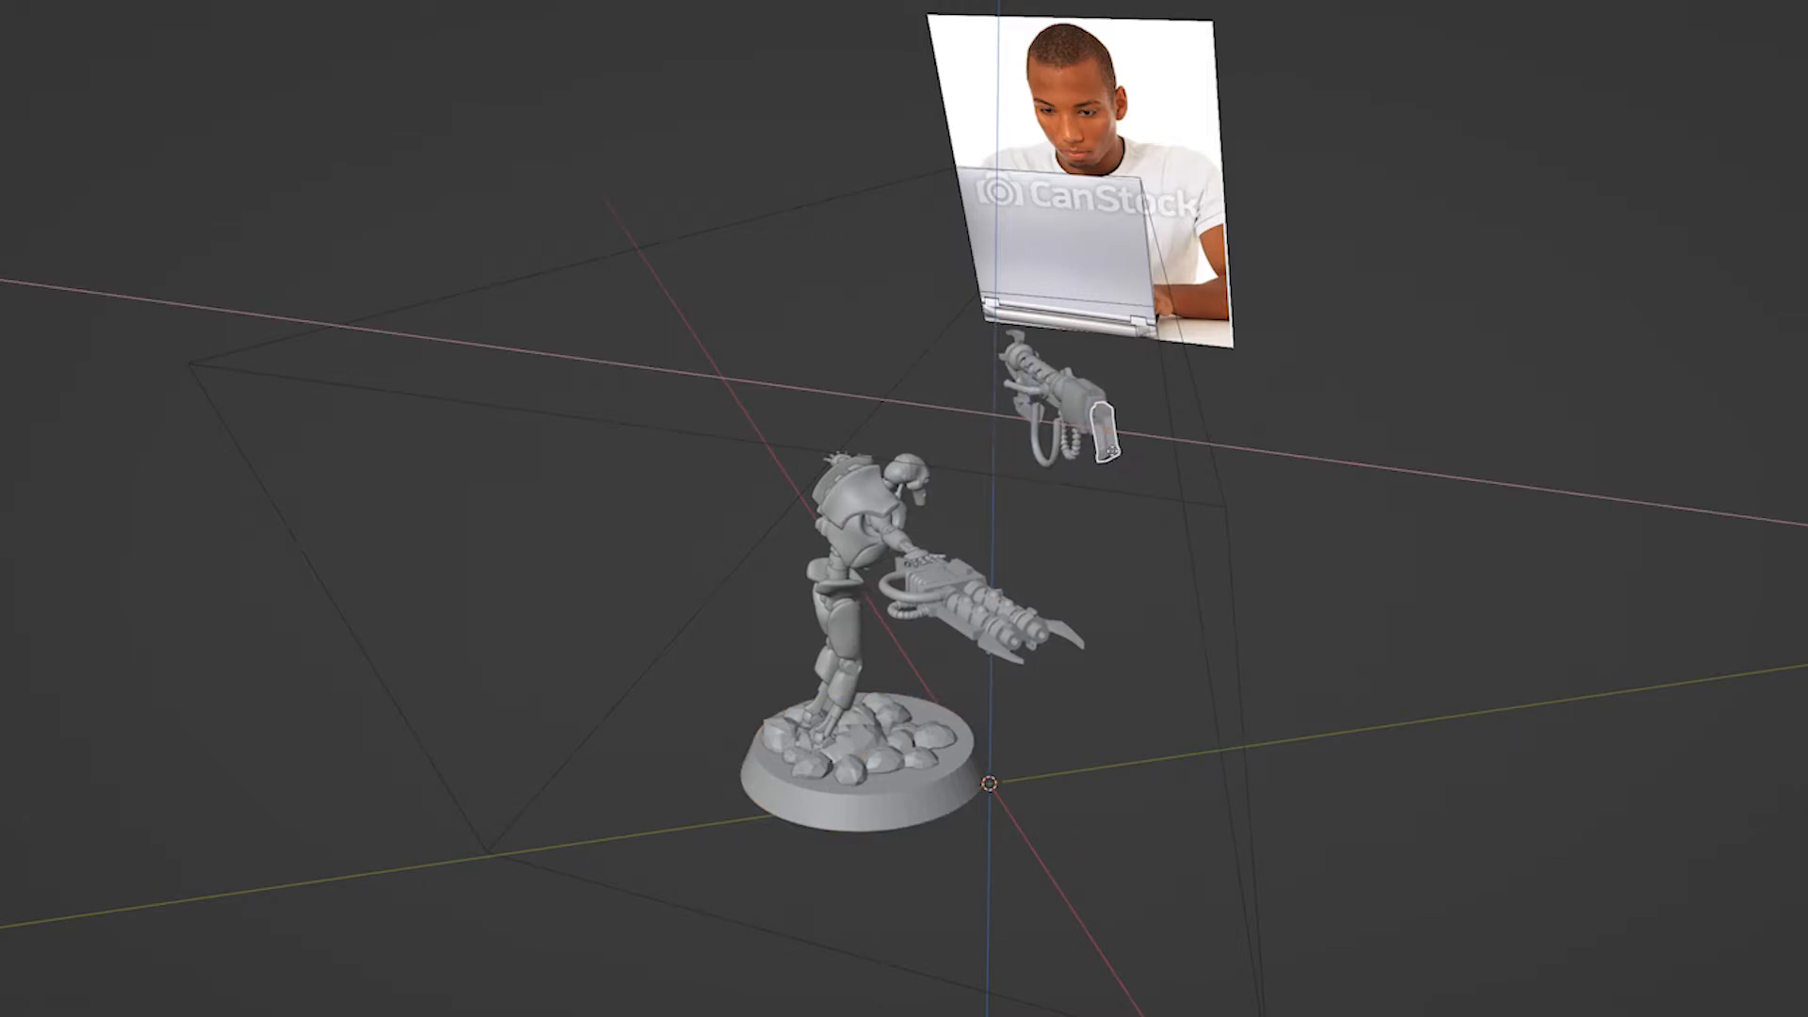
right_click(847, 415)
middle_drag(847, 415, 912, 453)
key(g)
key(x)
key(x)
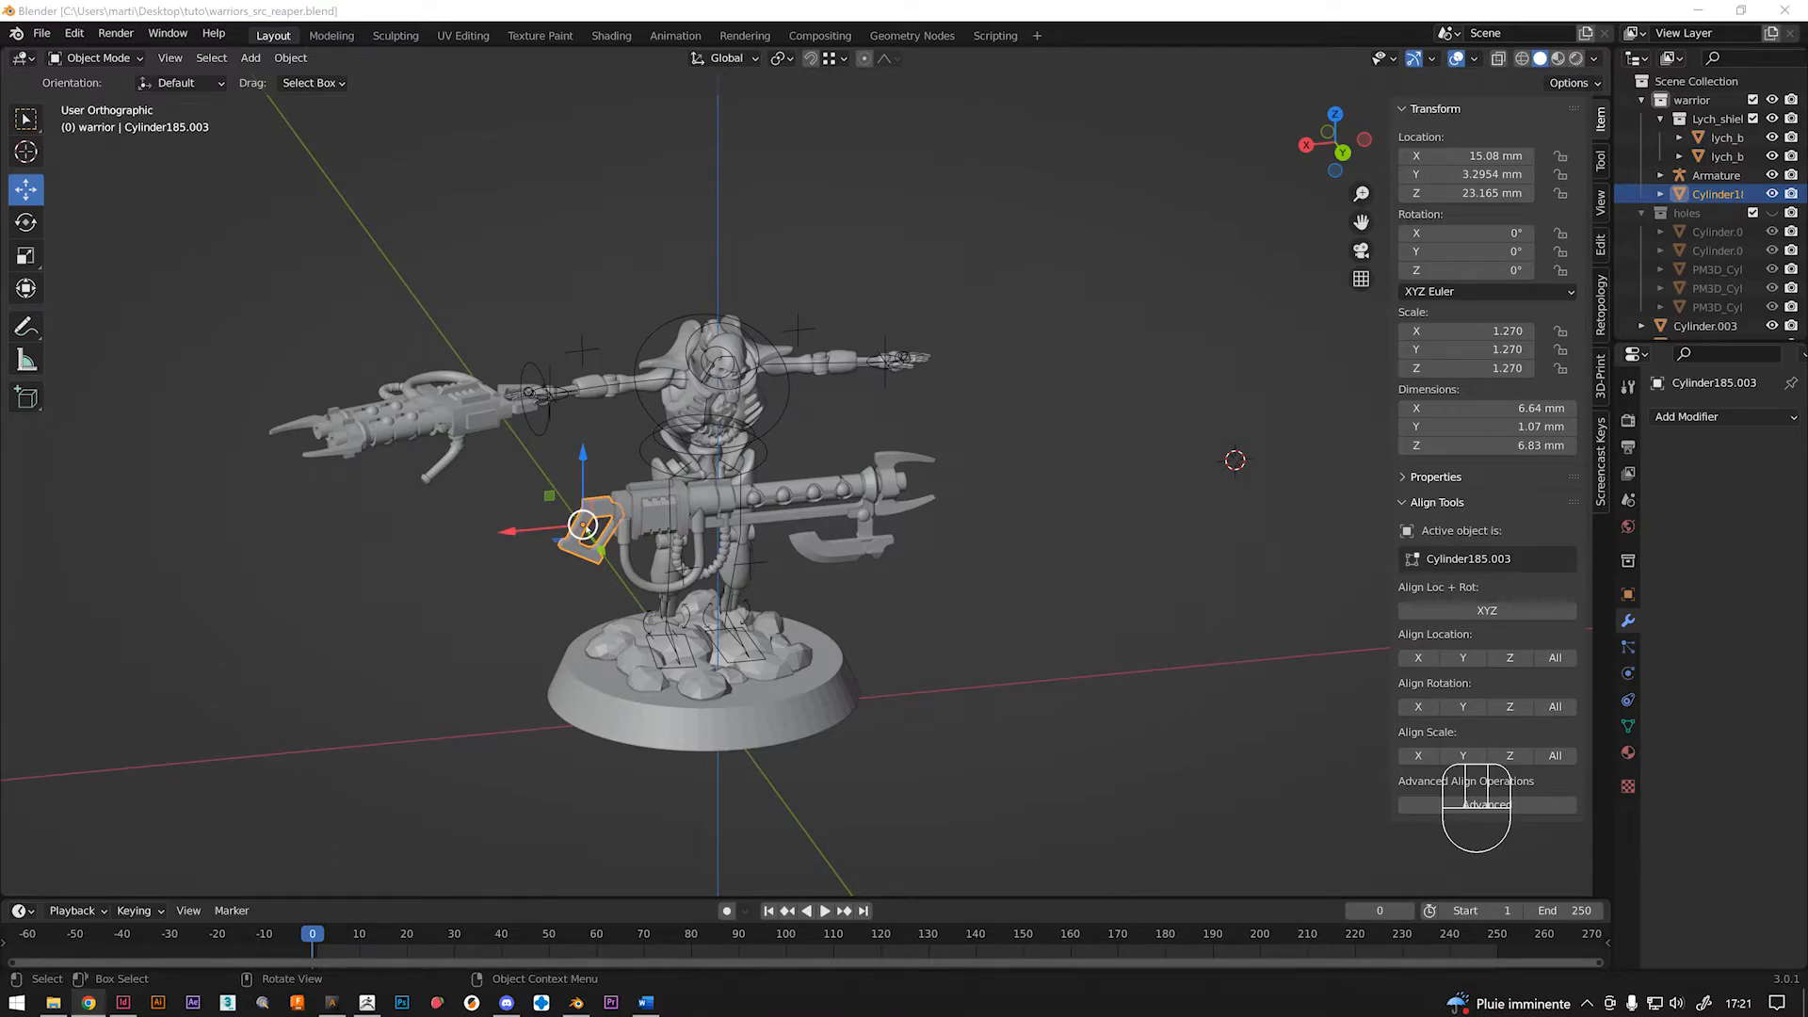
Set the transform orientation to View with the gun's grip selected.
middle_drag(476, 565, 576, 471)
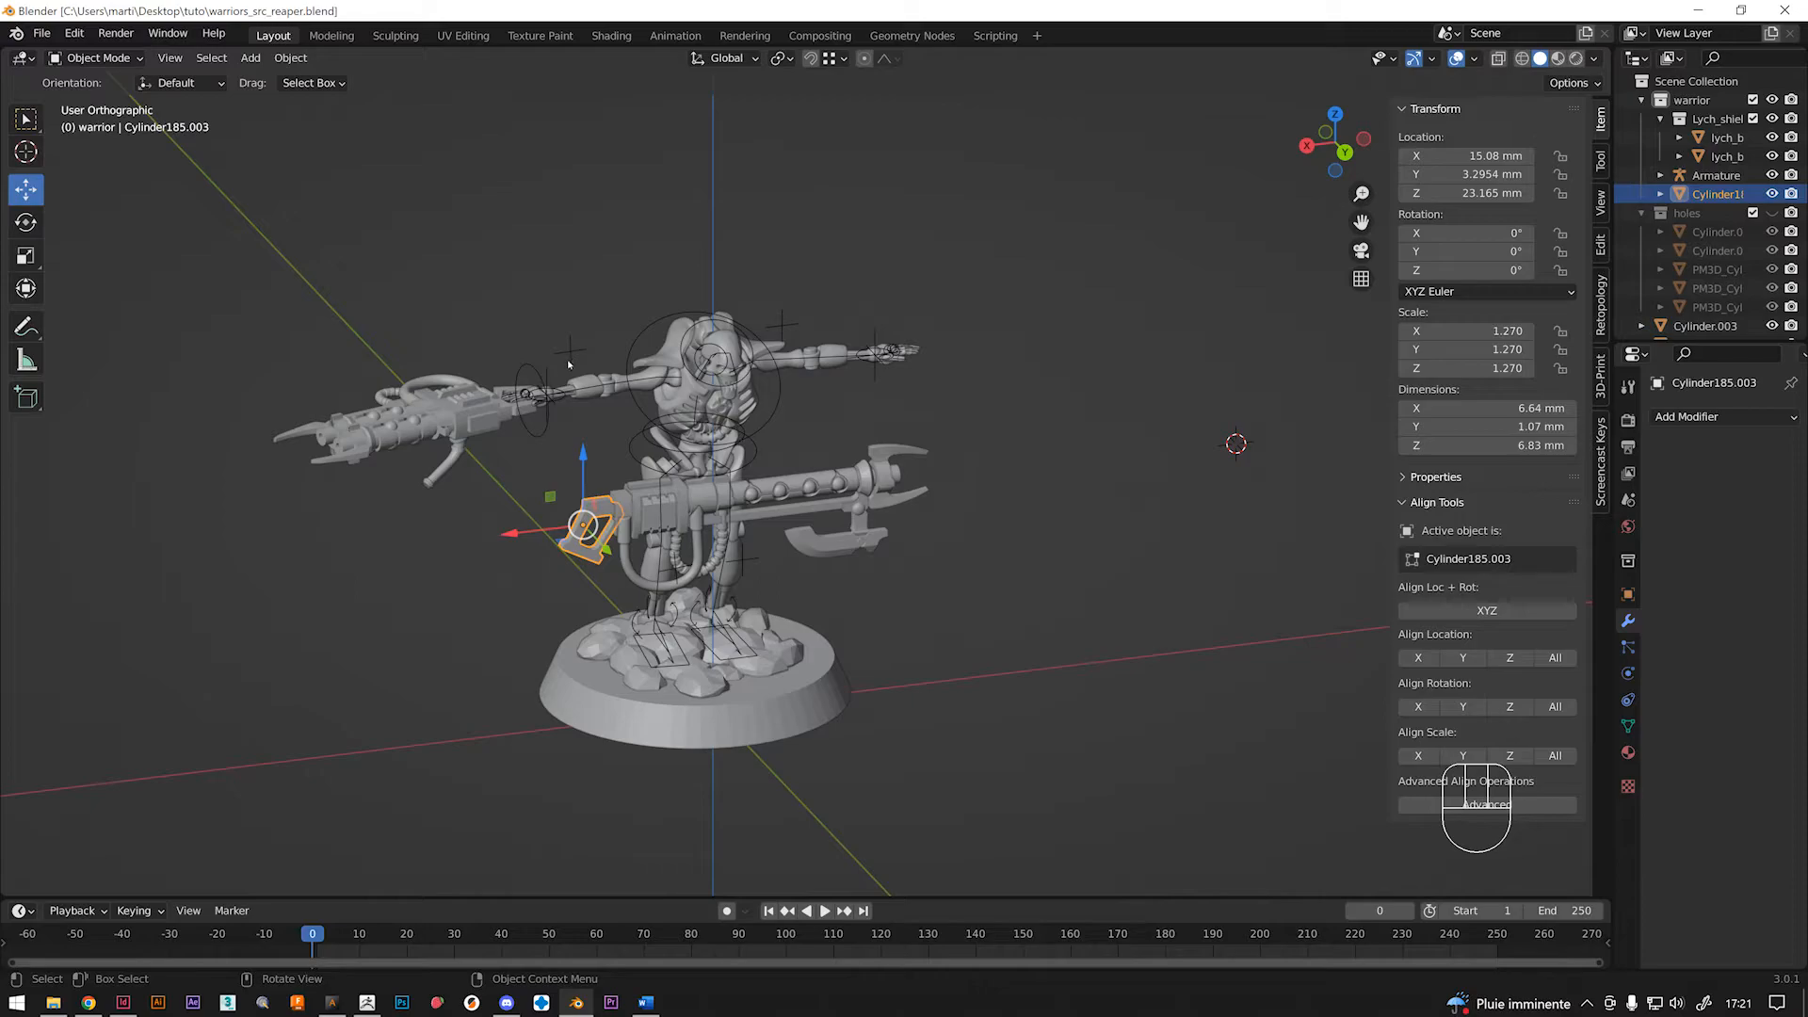
click(737, 62)
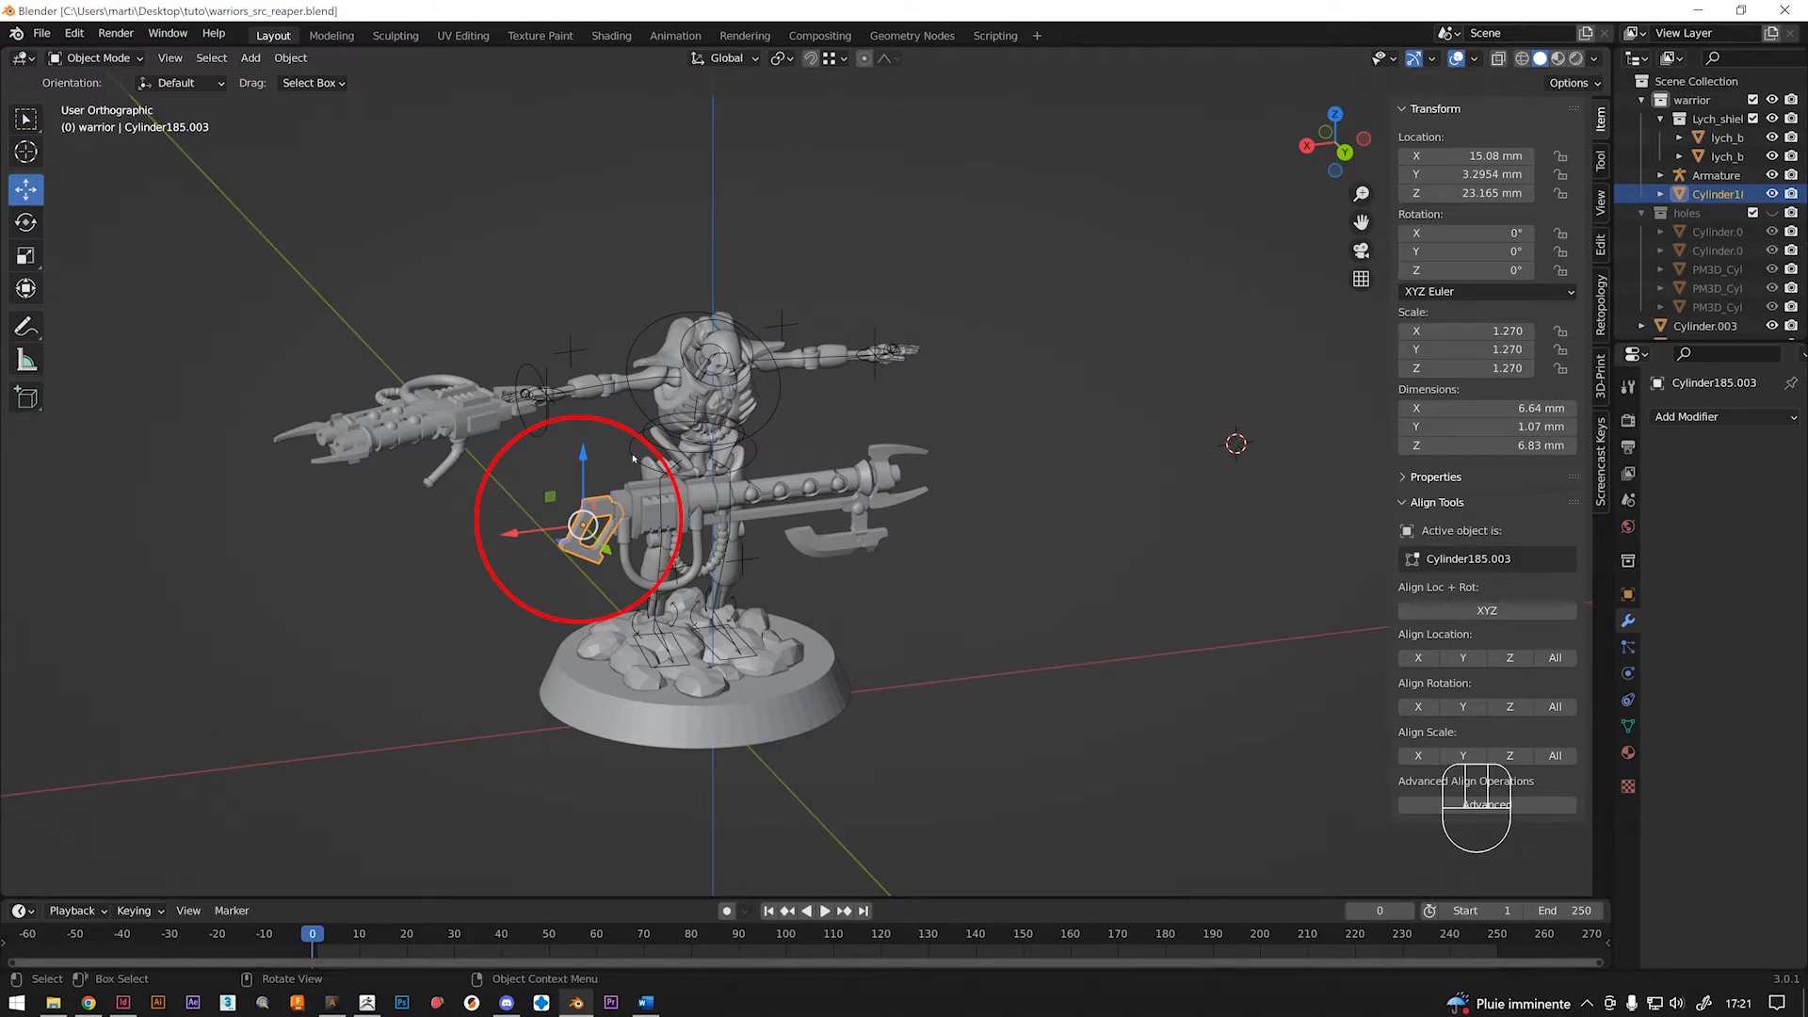
click(727, 58)
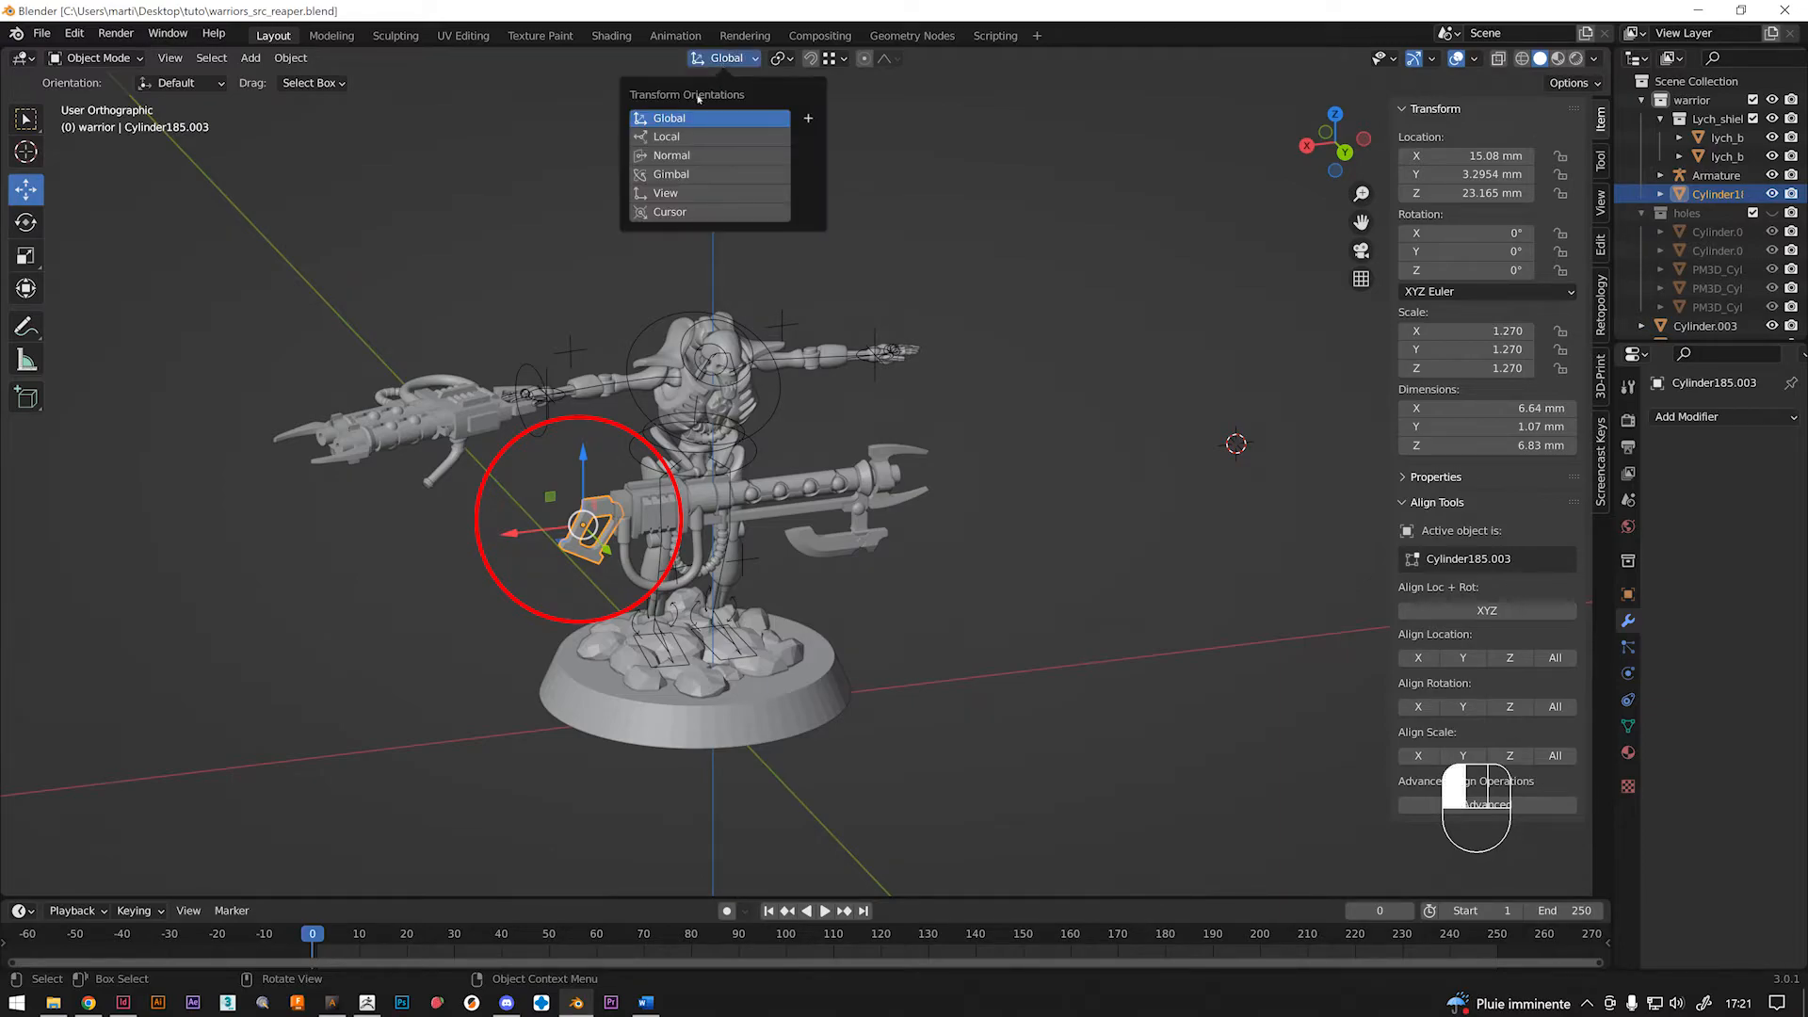
click(674, 193)
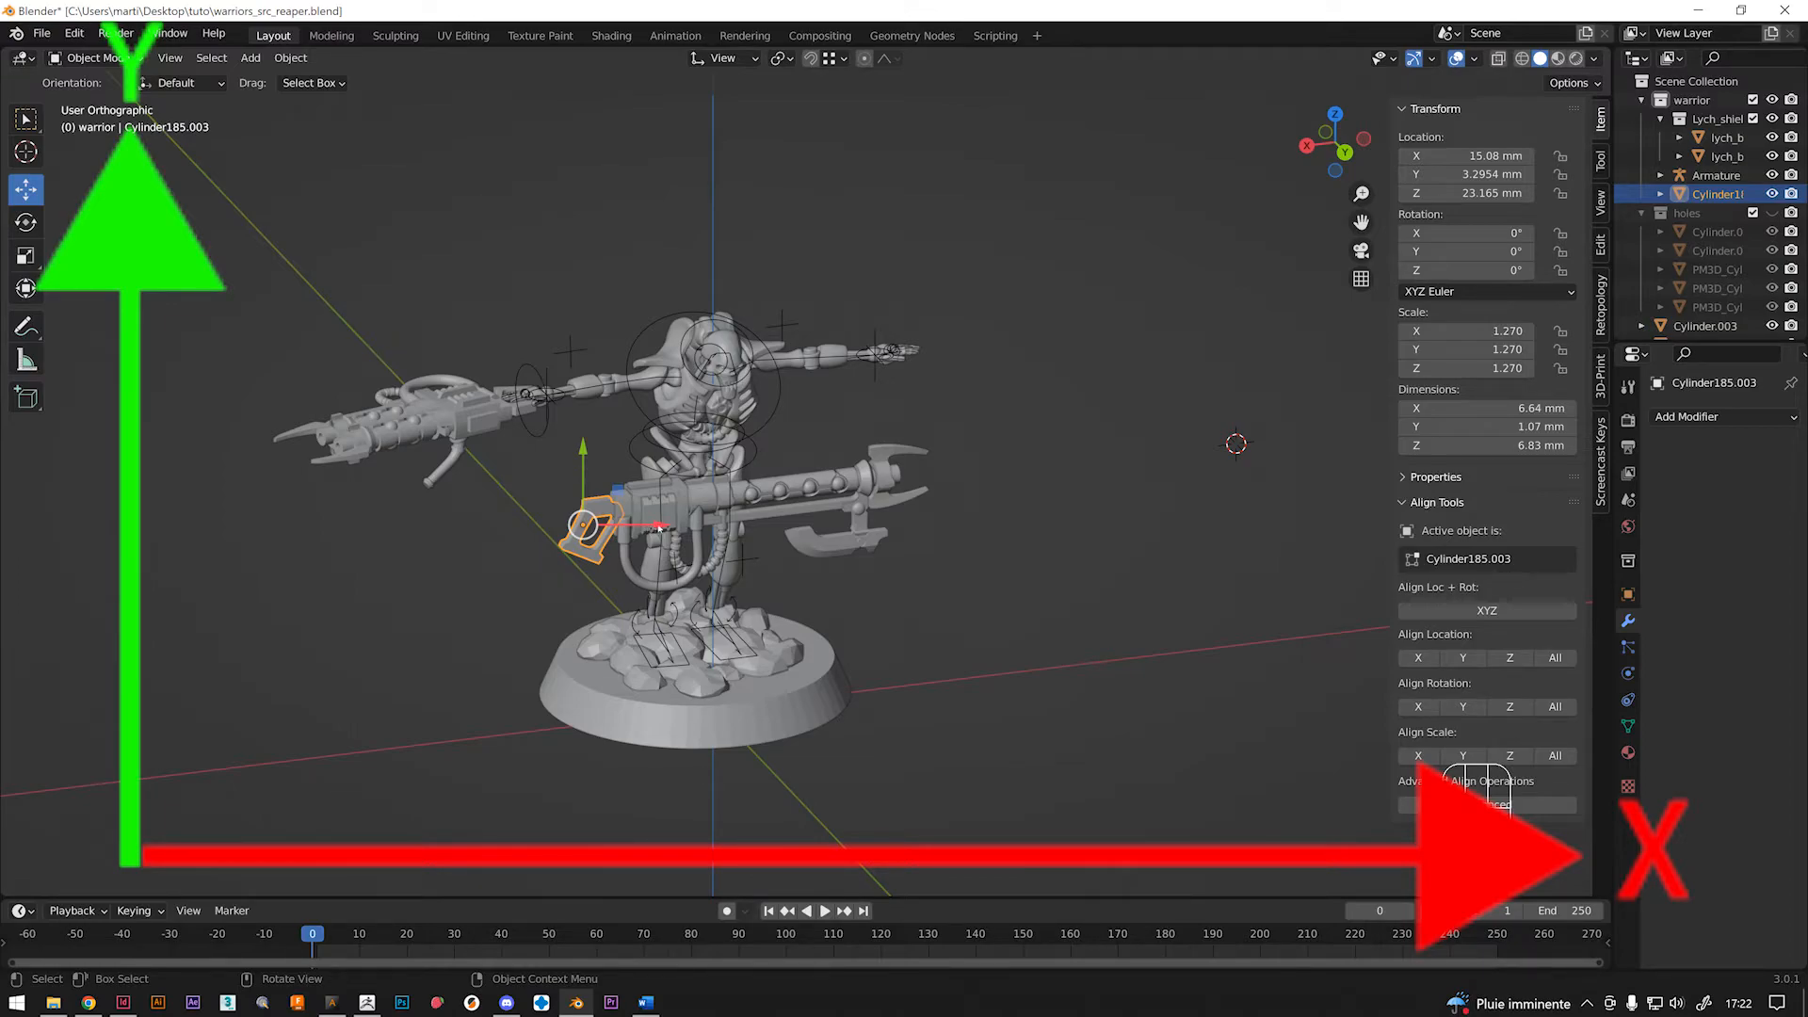
Try moving the gun along the view's X axis, Y axis and XY plane, cancelling each move.
drag(650, 527, 824, 511)
drag(575, 477, 589, 740)
right_click(589, 740)
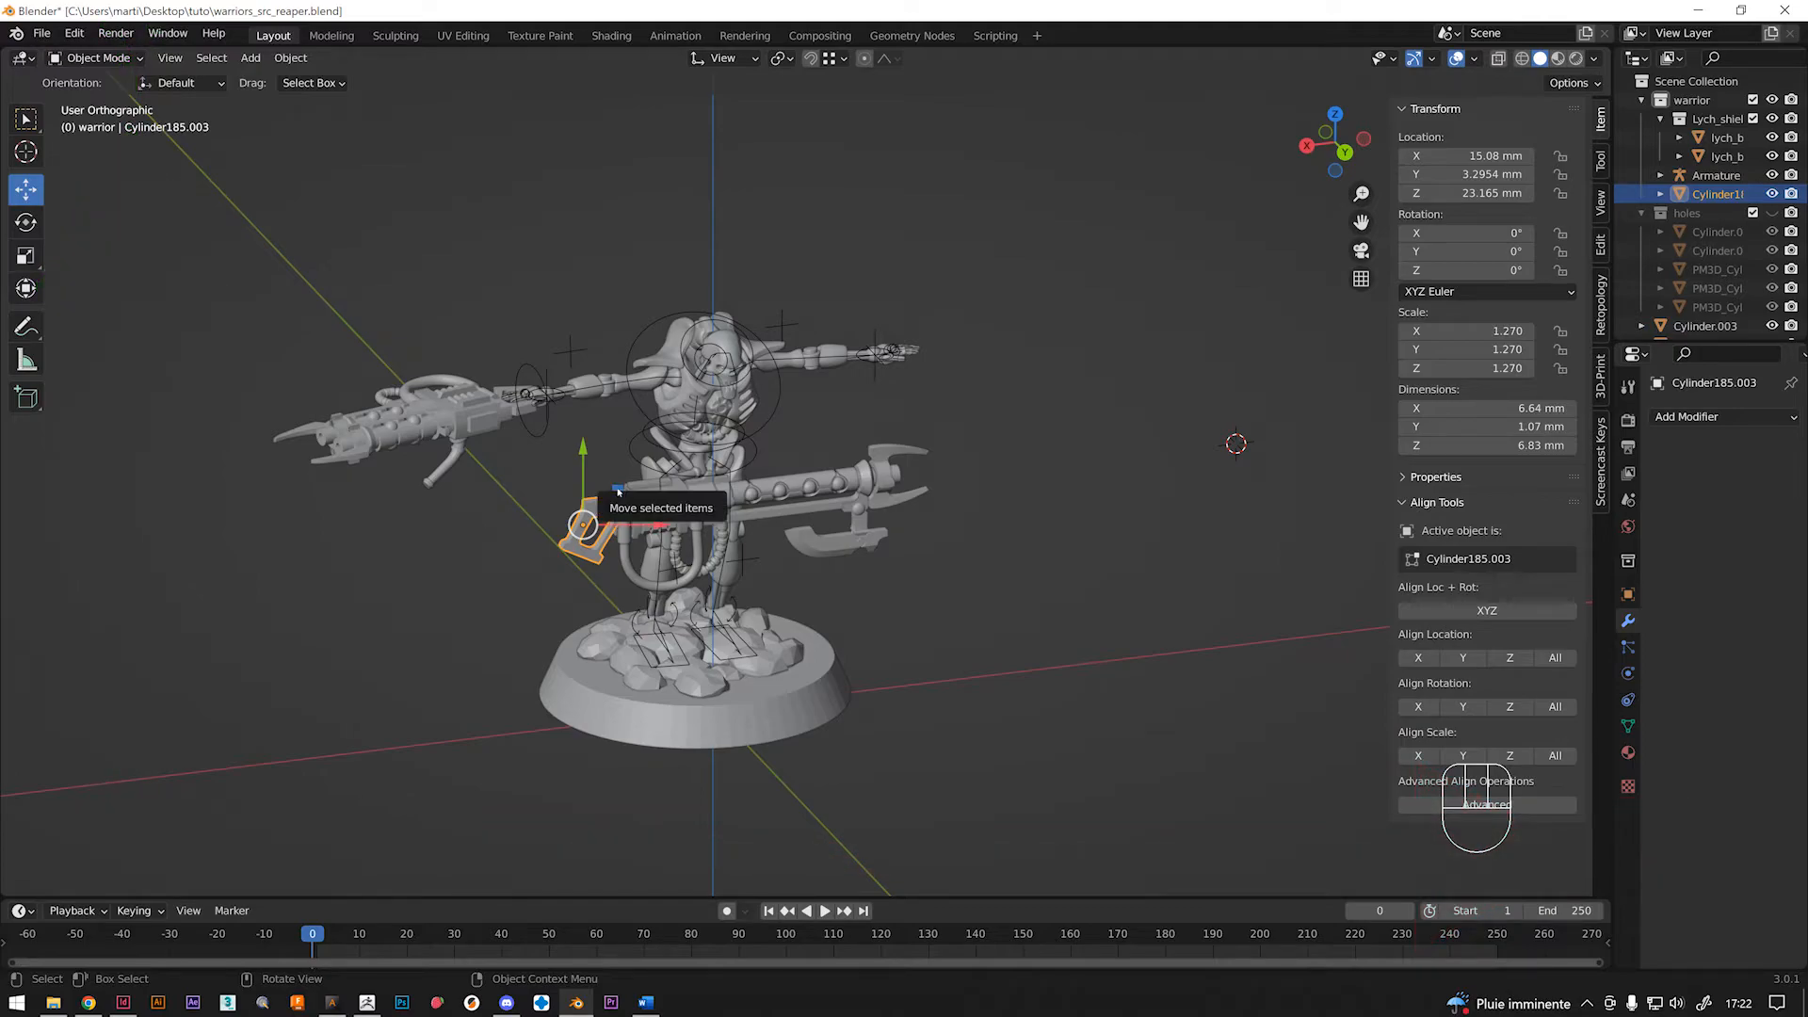
mouse_move(618, 490)
mouse_down()
mouse_move(520, 527)
mouse_move(736, 654)
mouse_move(583, 367)
mouse_move(487, 592)
mouse_move(546, 217)
mouse_move(588, 527)
mouse_move(772, 370)
mouse_move(611, 504)
mouse_move(690, 347)
mouse_move(617, 615)
mouse_move(678, 348)
mouse_move(609, 586)
mouse_move(626, 503)
mouse_up()
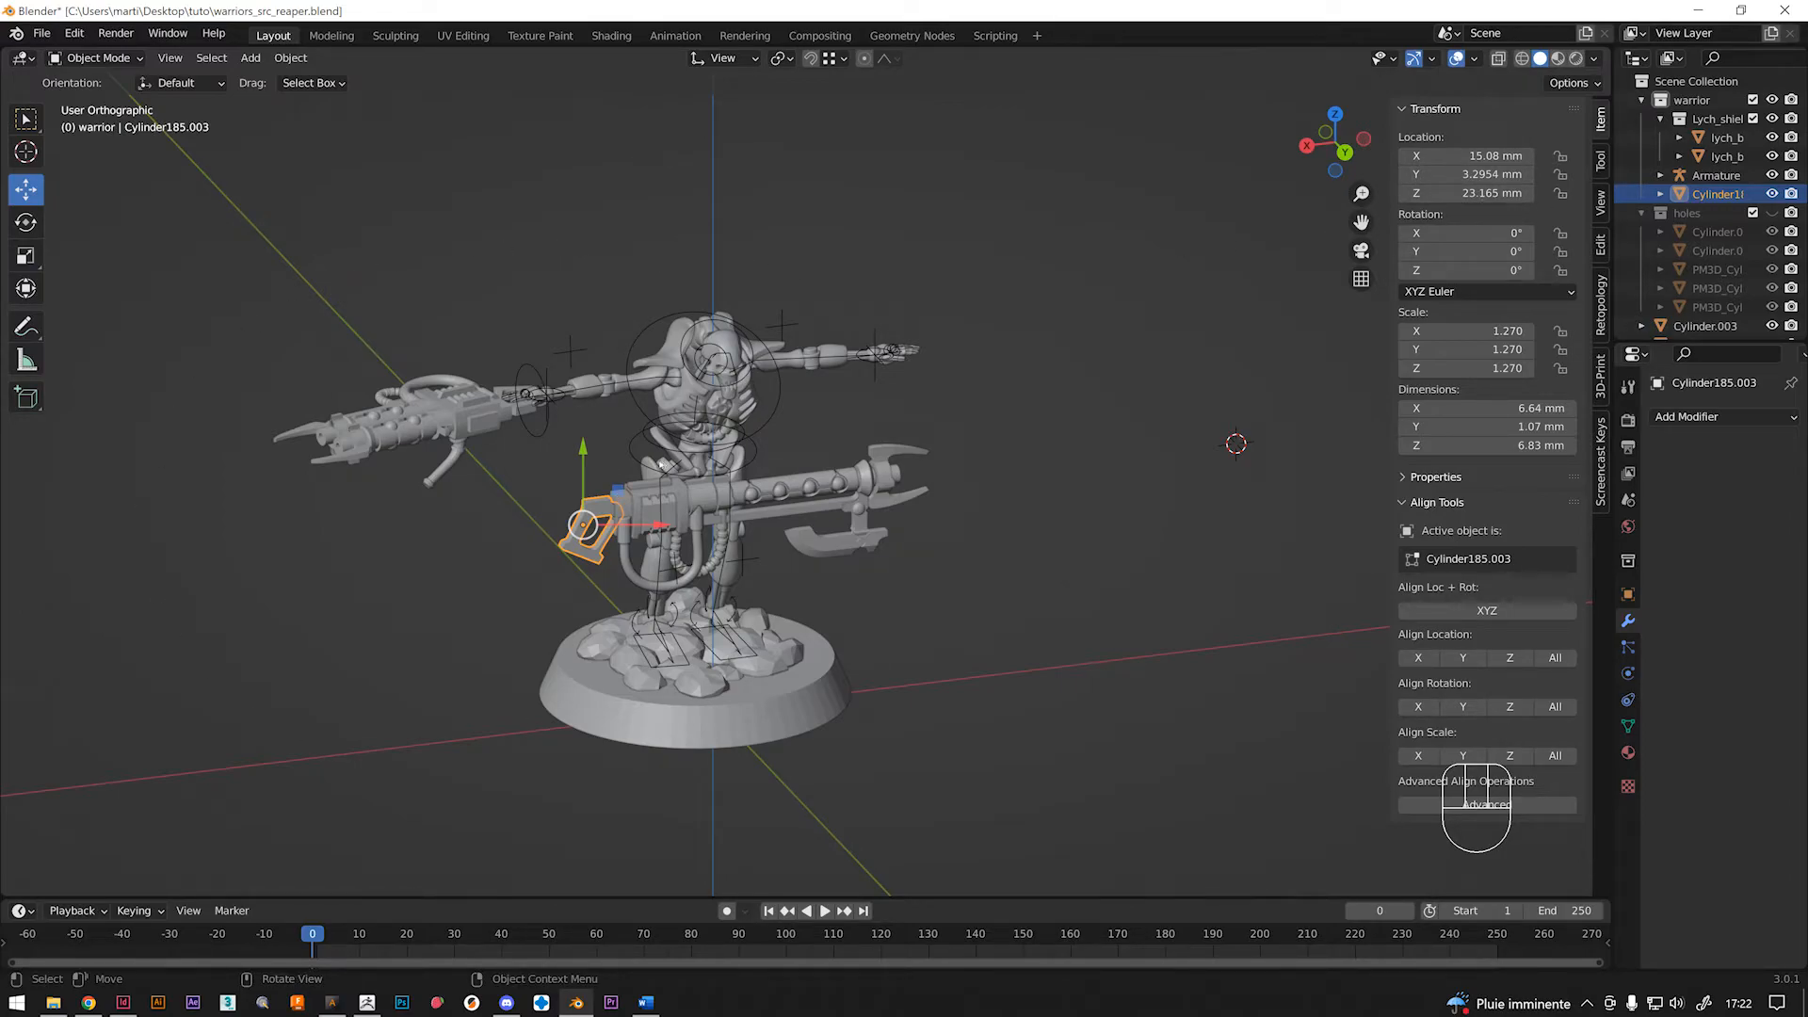
Try moving the gun freely parallel to the screen from its grip, cancelling each move.
drag(584, 524, 616, 485)
drag(694, 511, 679, 465)
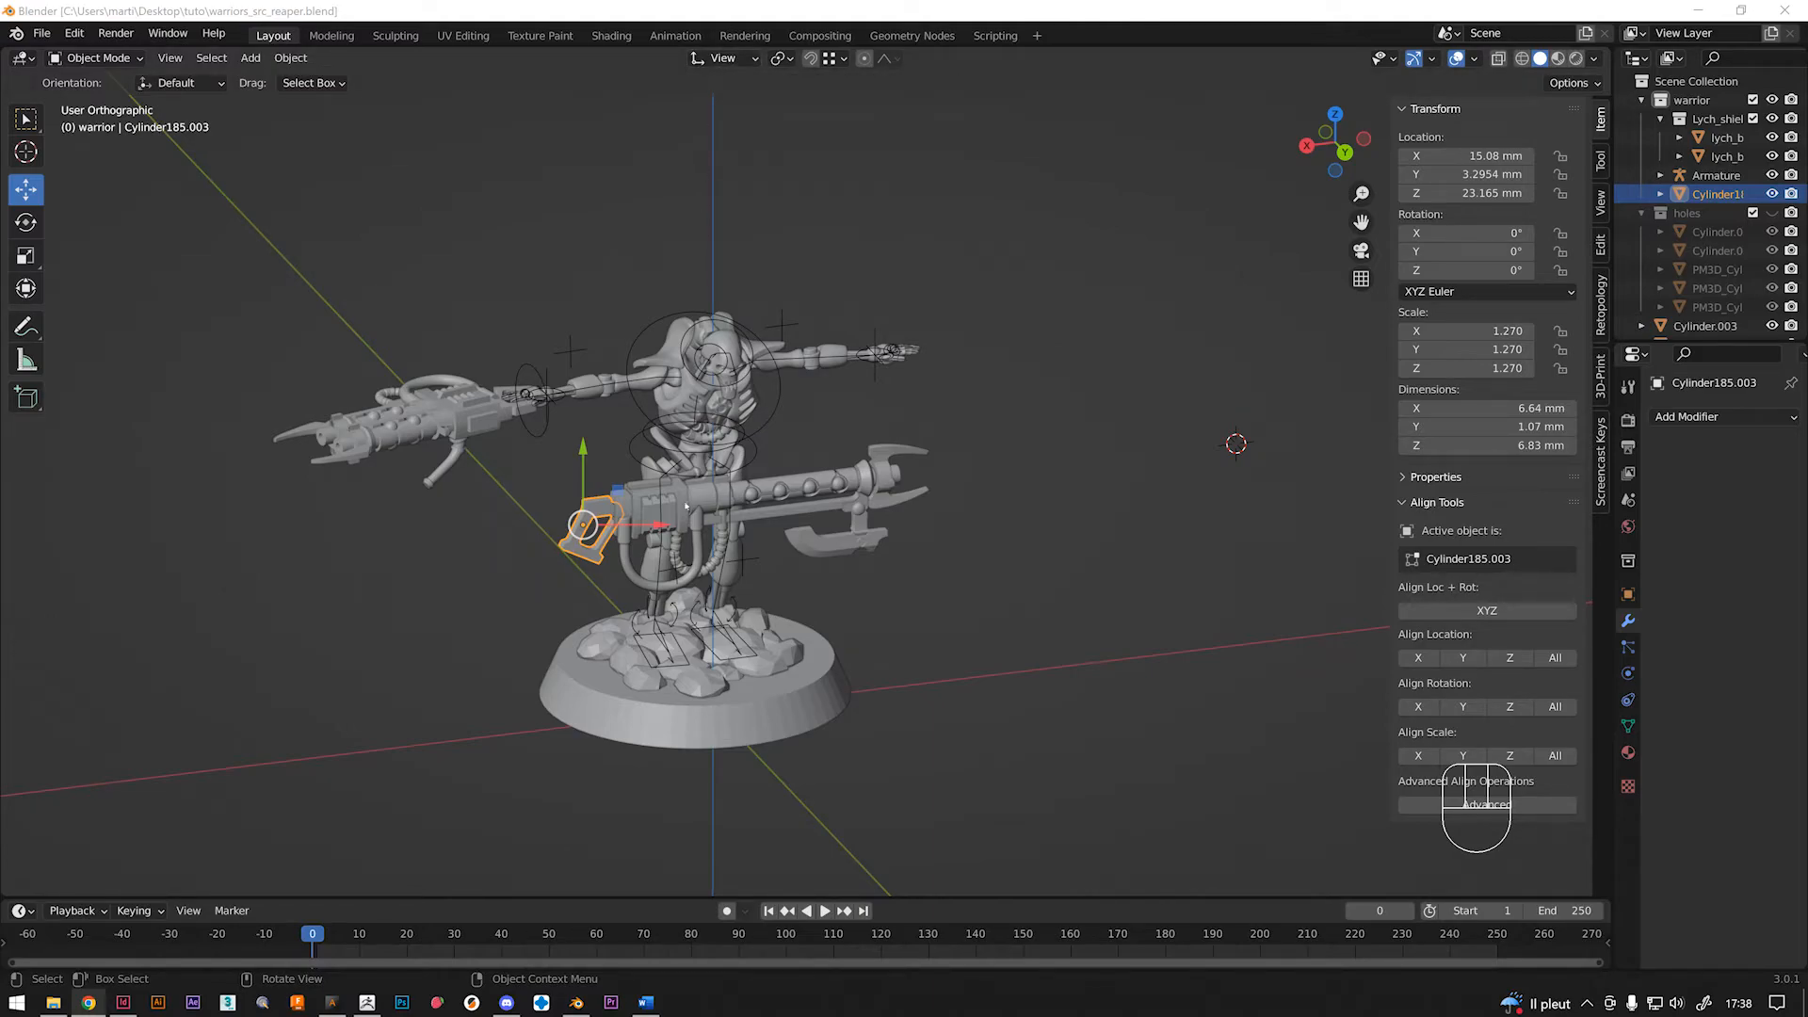
mouse_move(584, 524)
mouse_down()
mouse_move(876, 560)
mouse_move(511, 585)
mouse_move(649, 464)
mouse_move(763, 402)
mouse_move(718, 680)
mouse_move(197, 669)
mouse_move(770, 313)
mouse_move(712, 476)
mouse_move(625, 568)
mouse_move(603, 536)
mouse_up()
right_click(604, 536)
Set the transform orientation to Global and move the gun freely beside the warrior, to about X -4.77, Y 8.06, Z 28.09 mm.
click(723, 57)
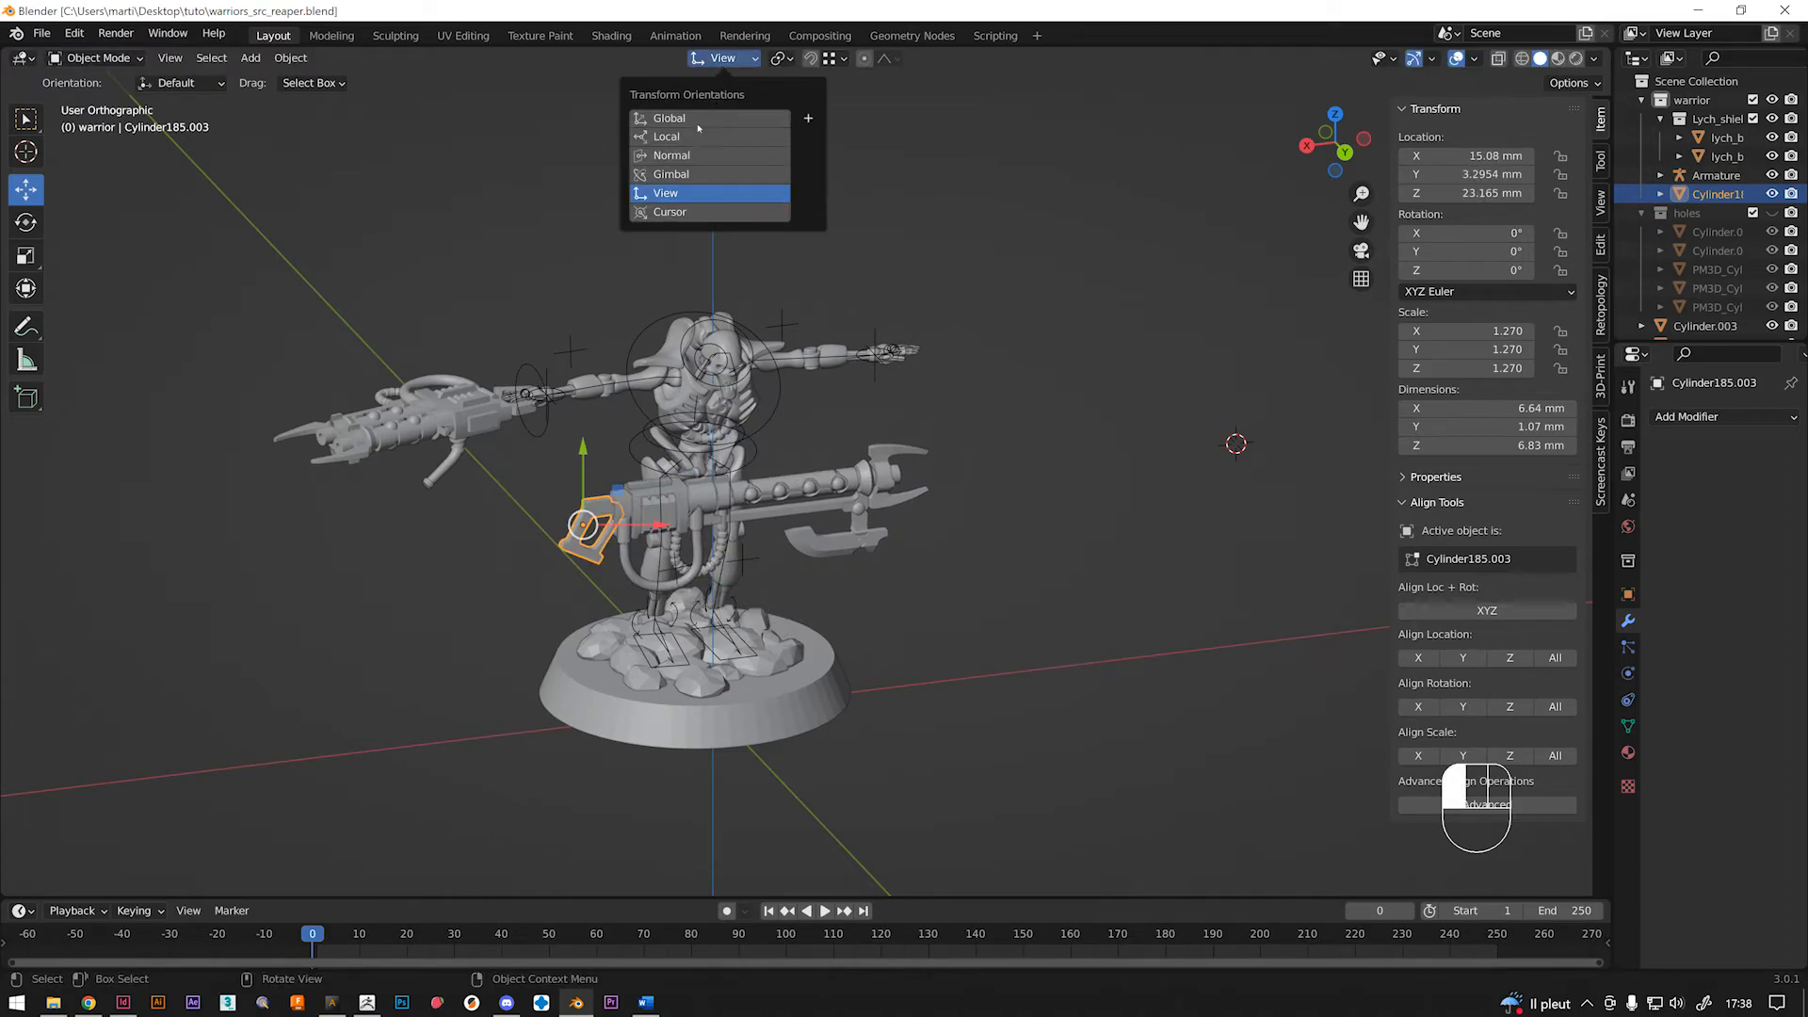
click(692, 119)
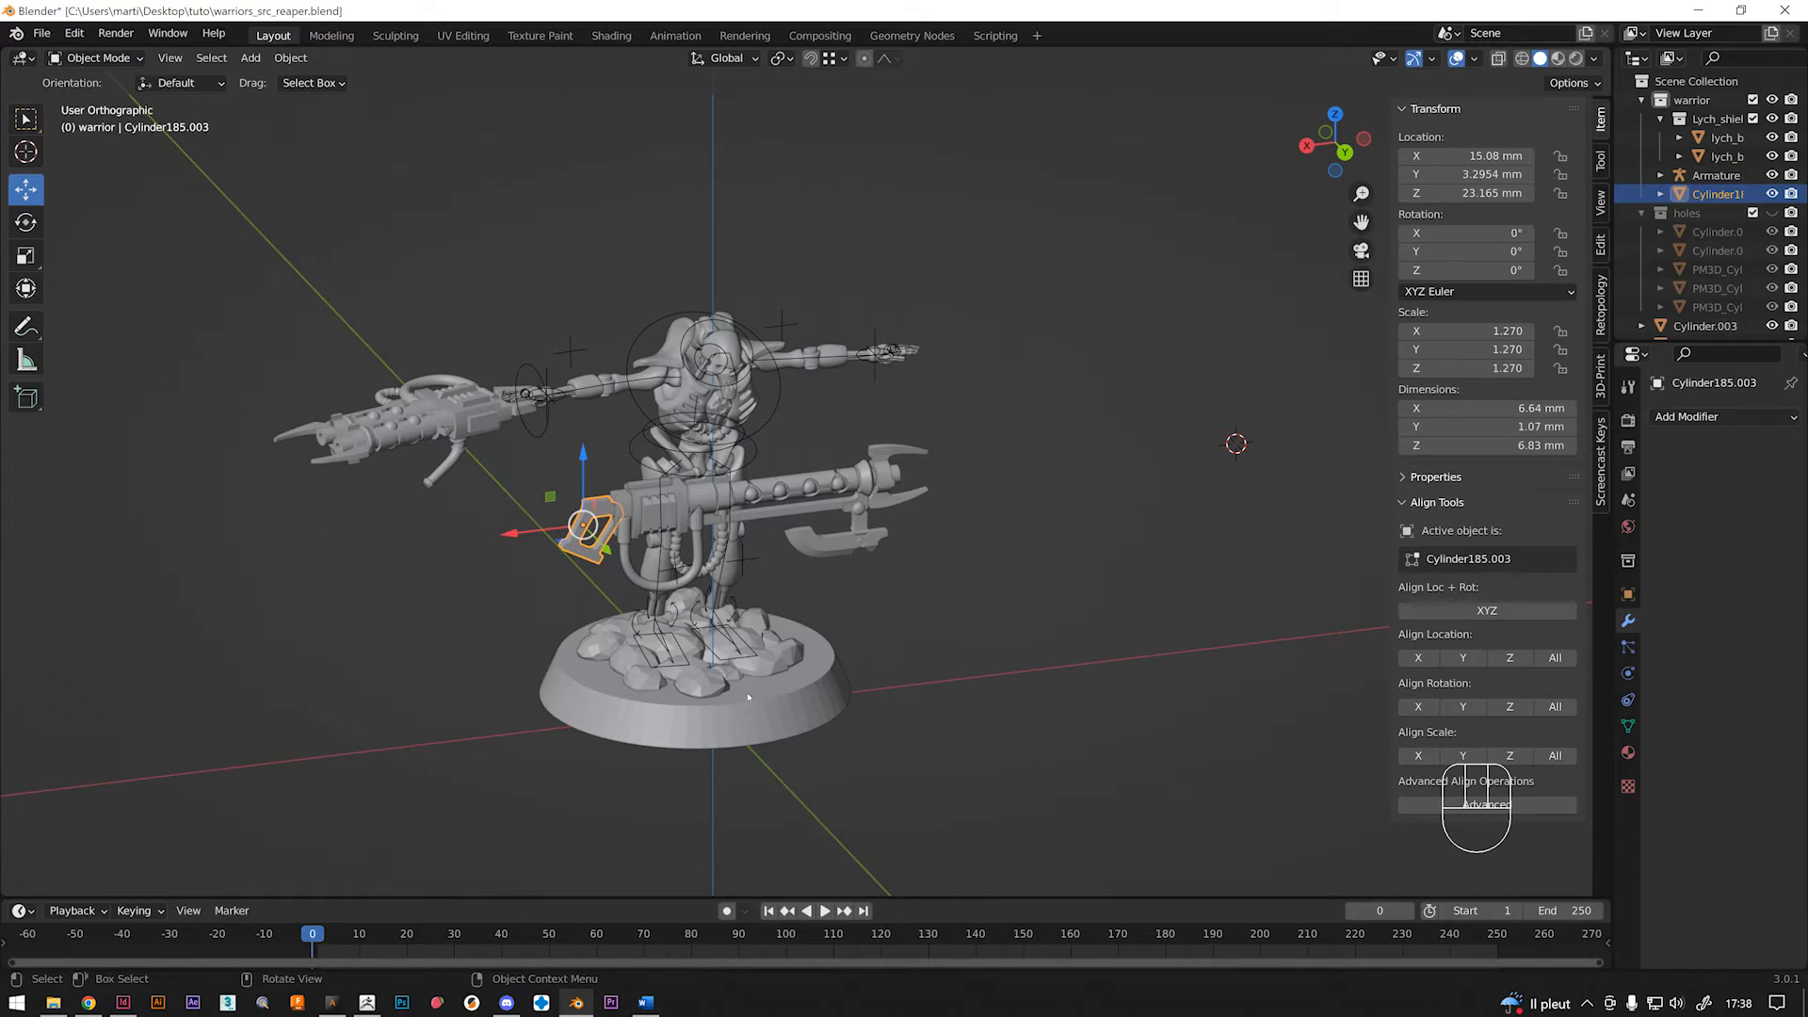
key(g)
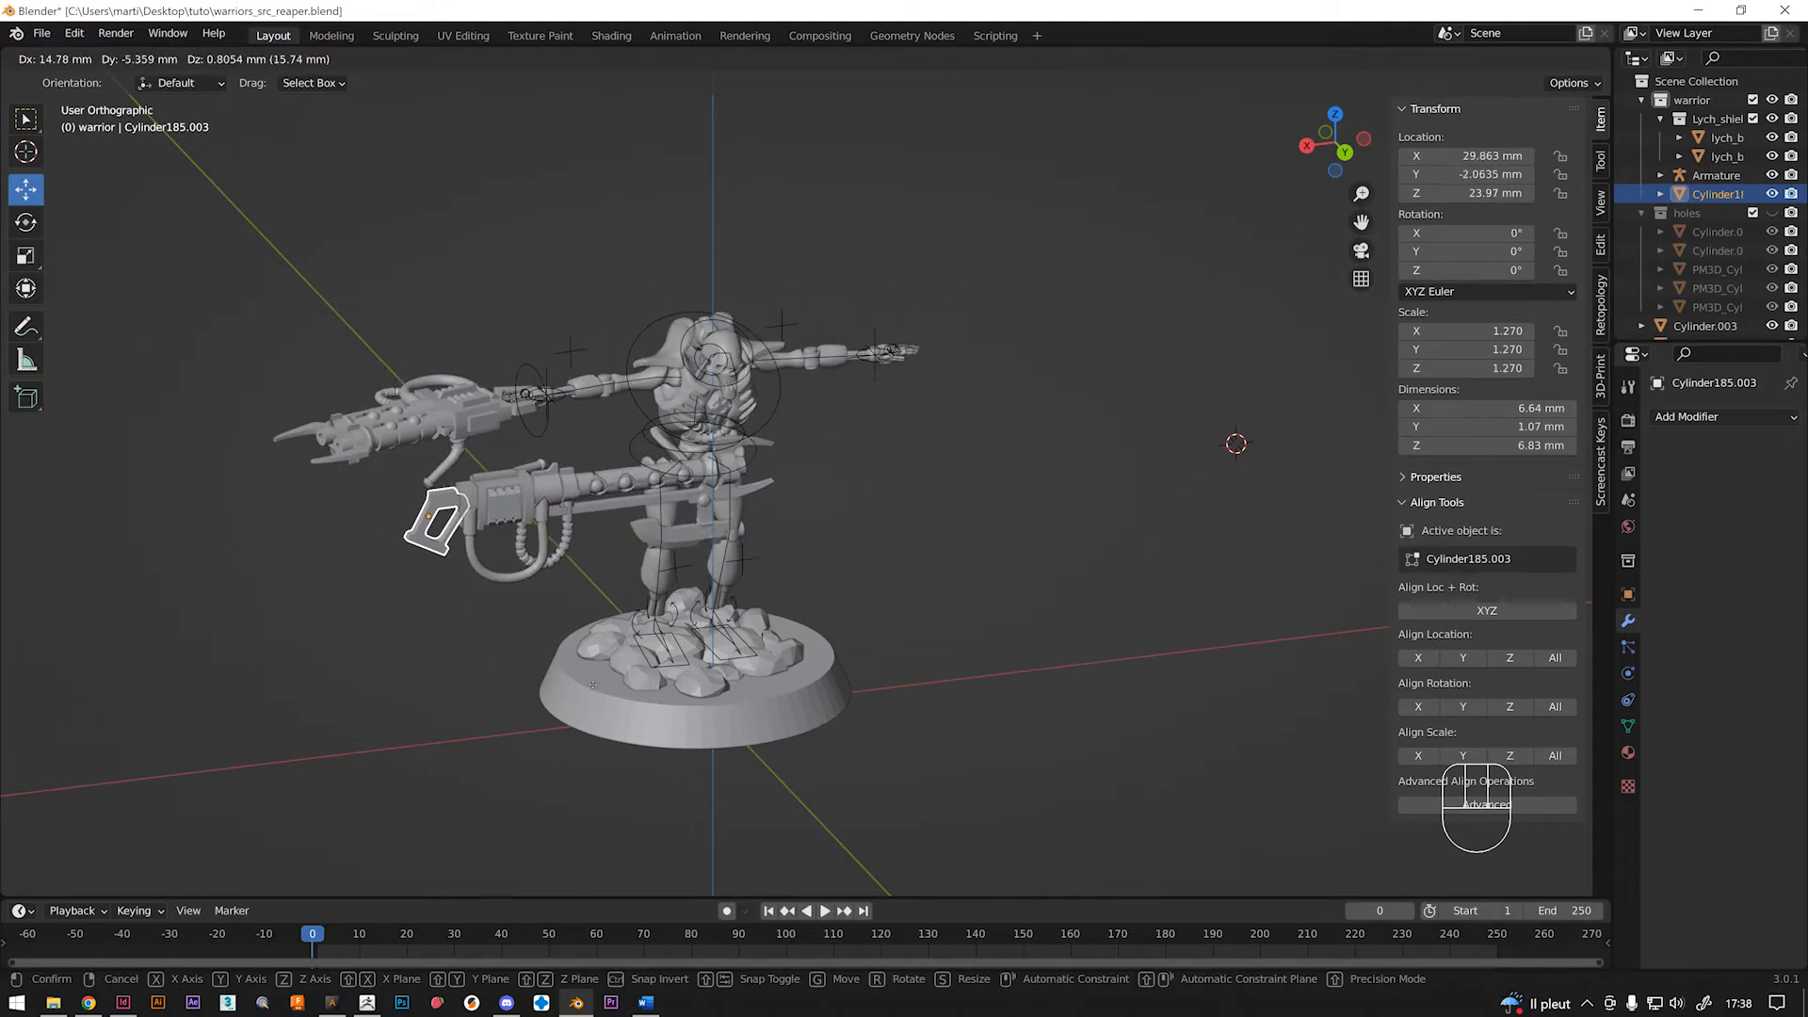
click(611, 631)
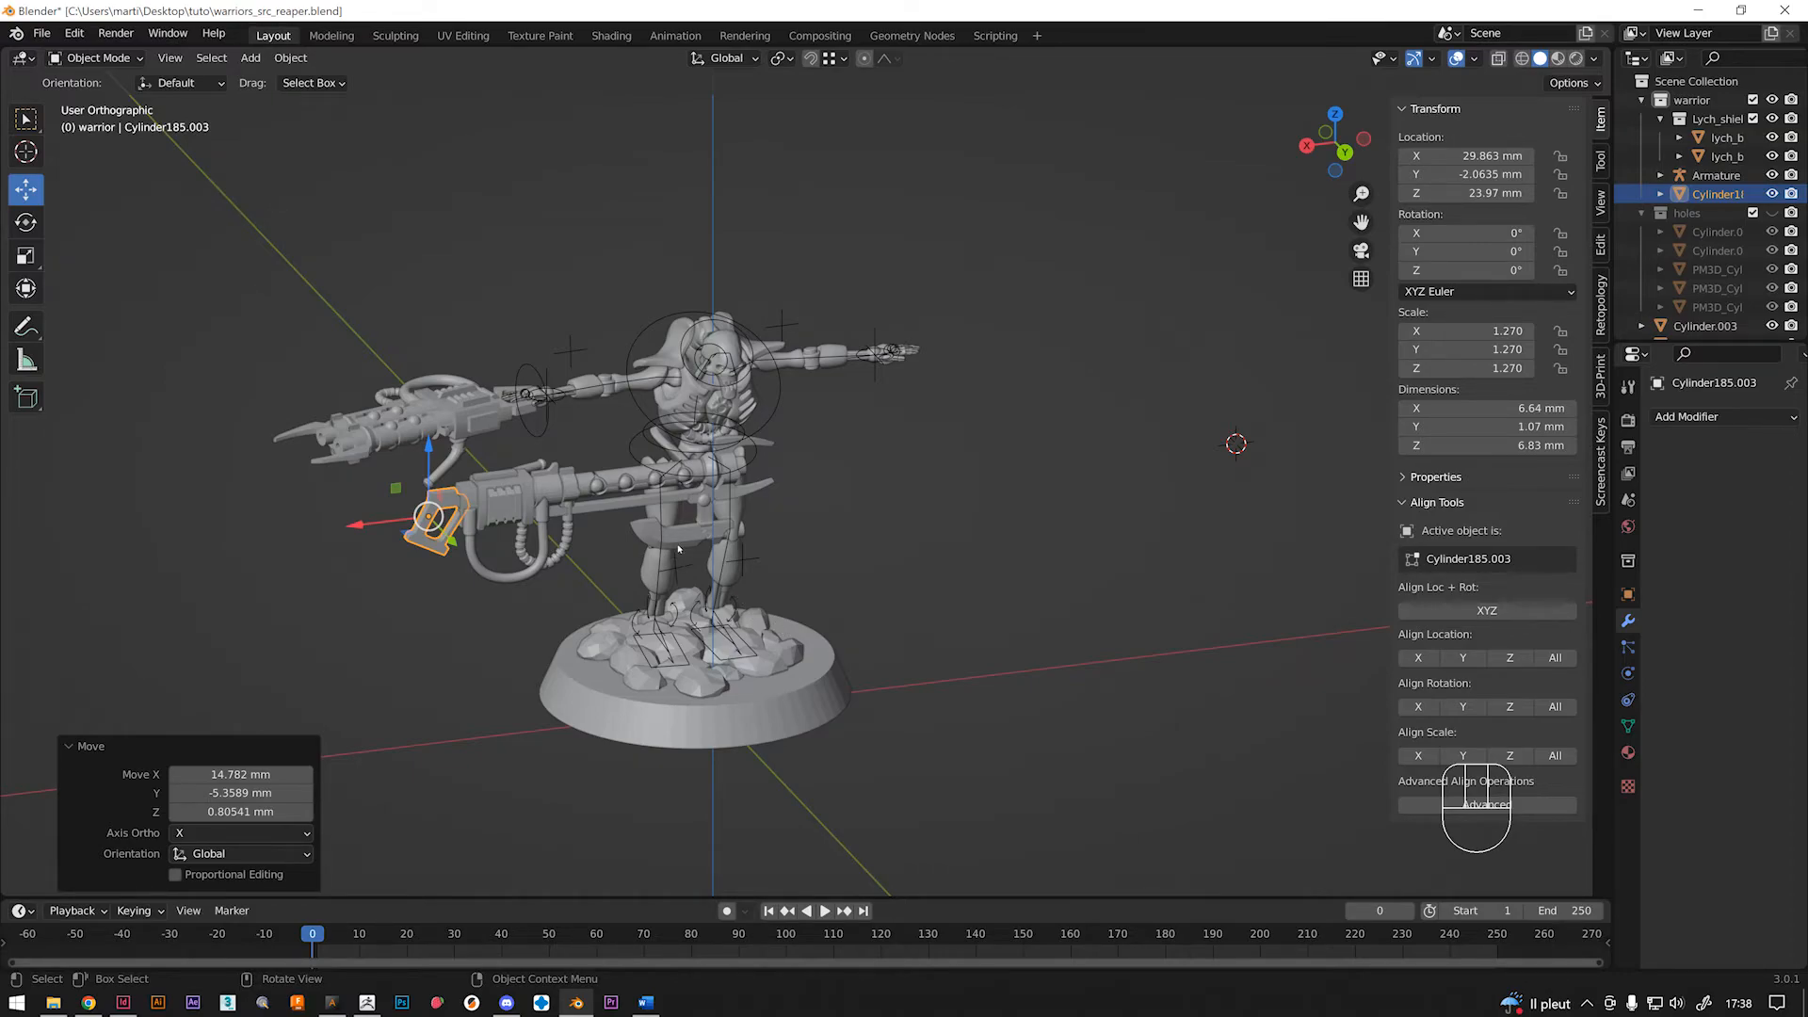
key(g)
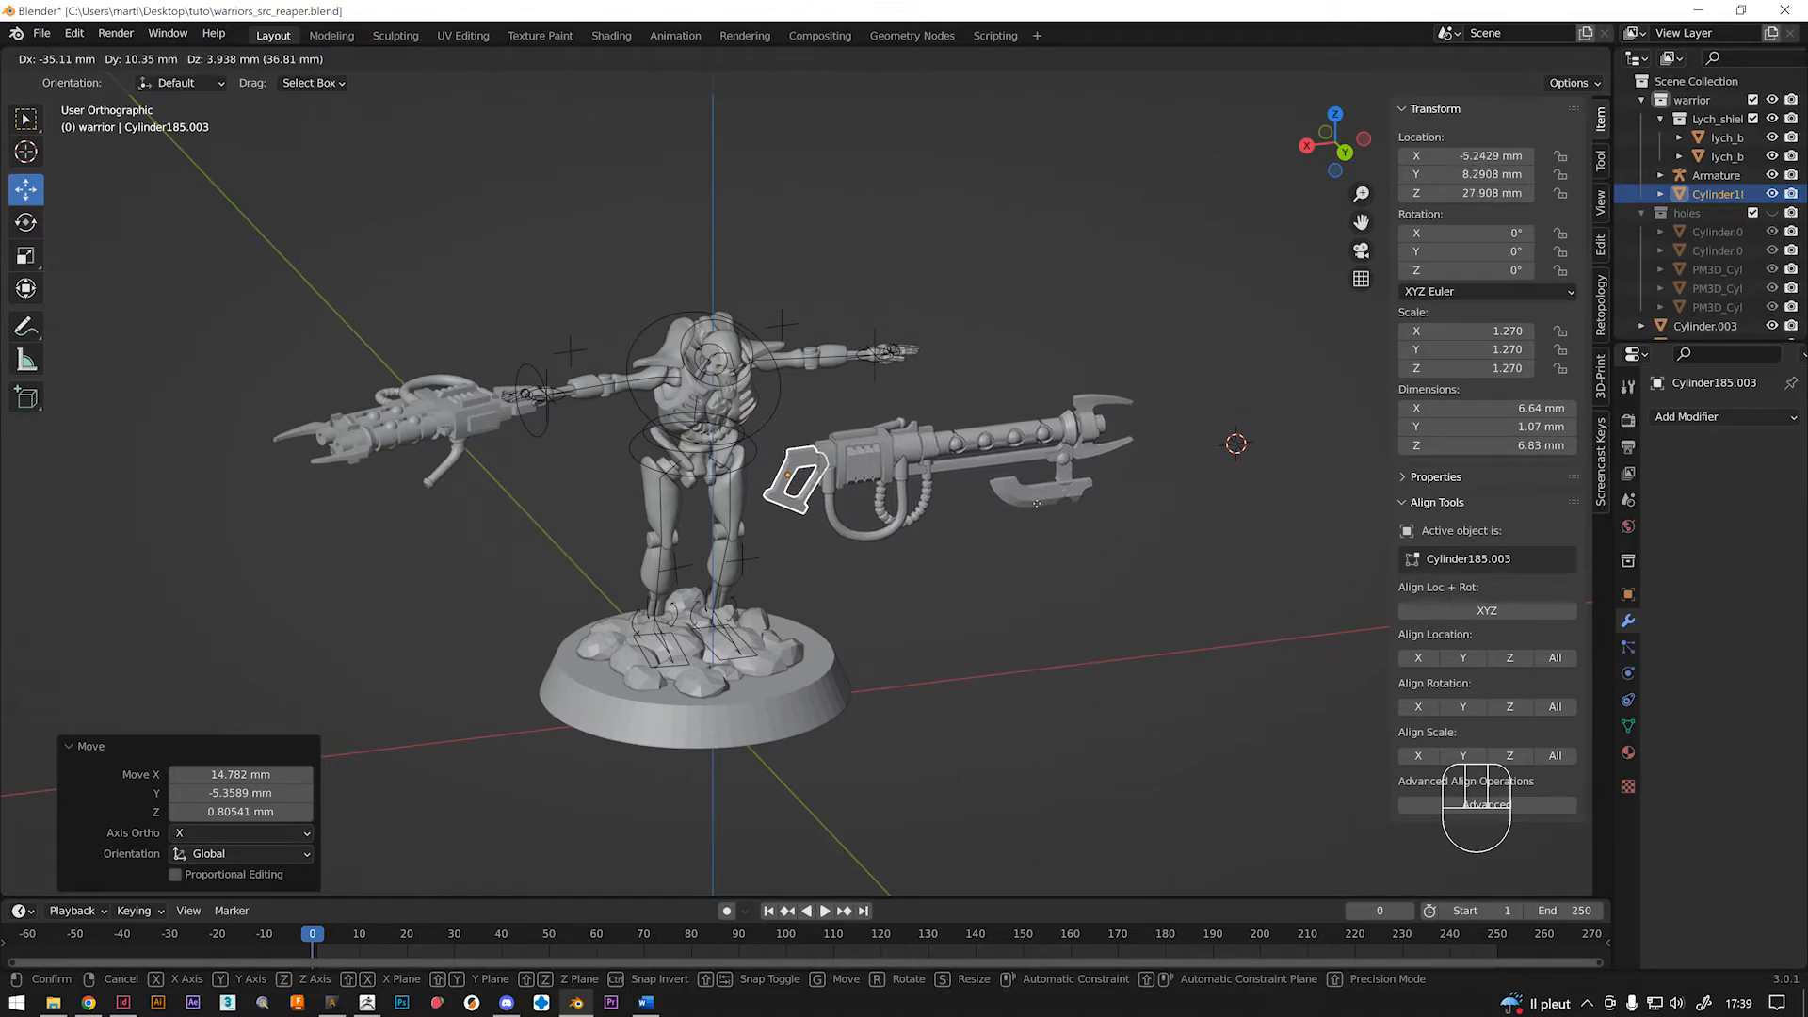
click(1030, 506)
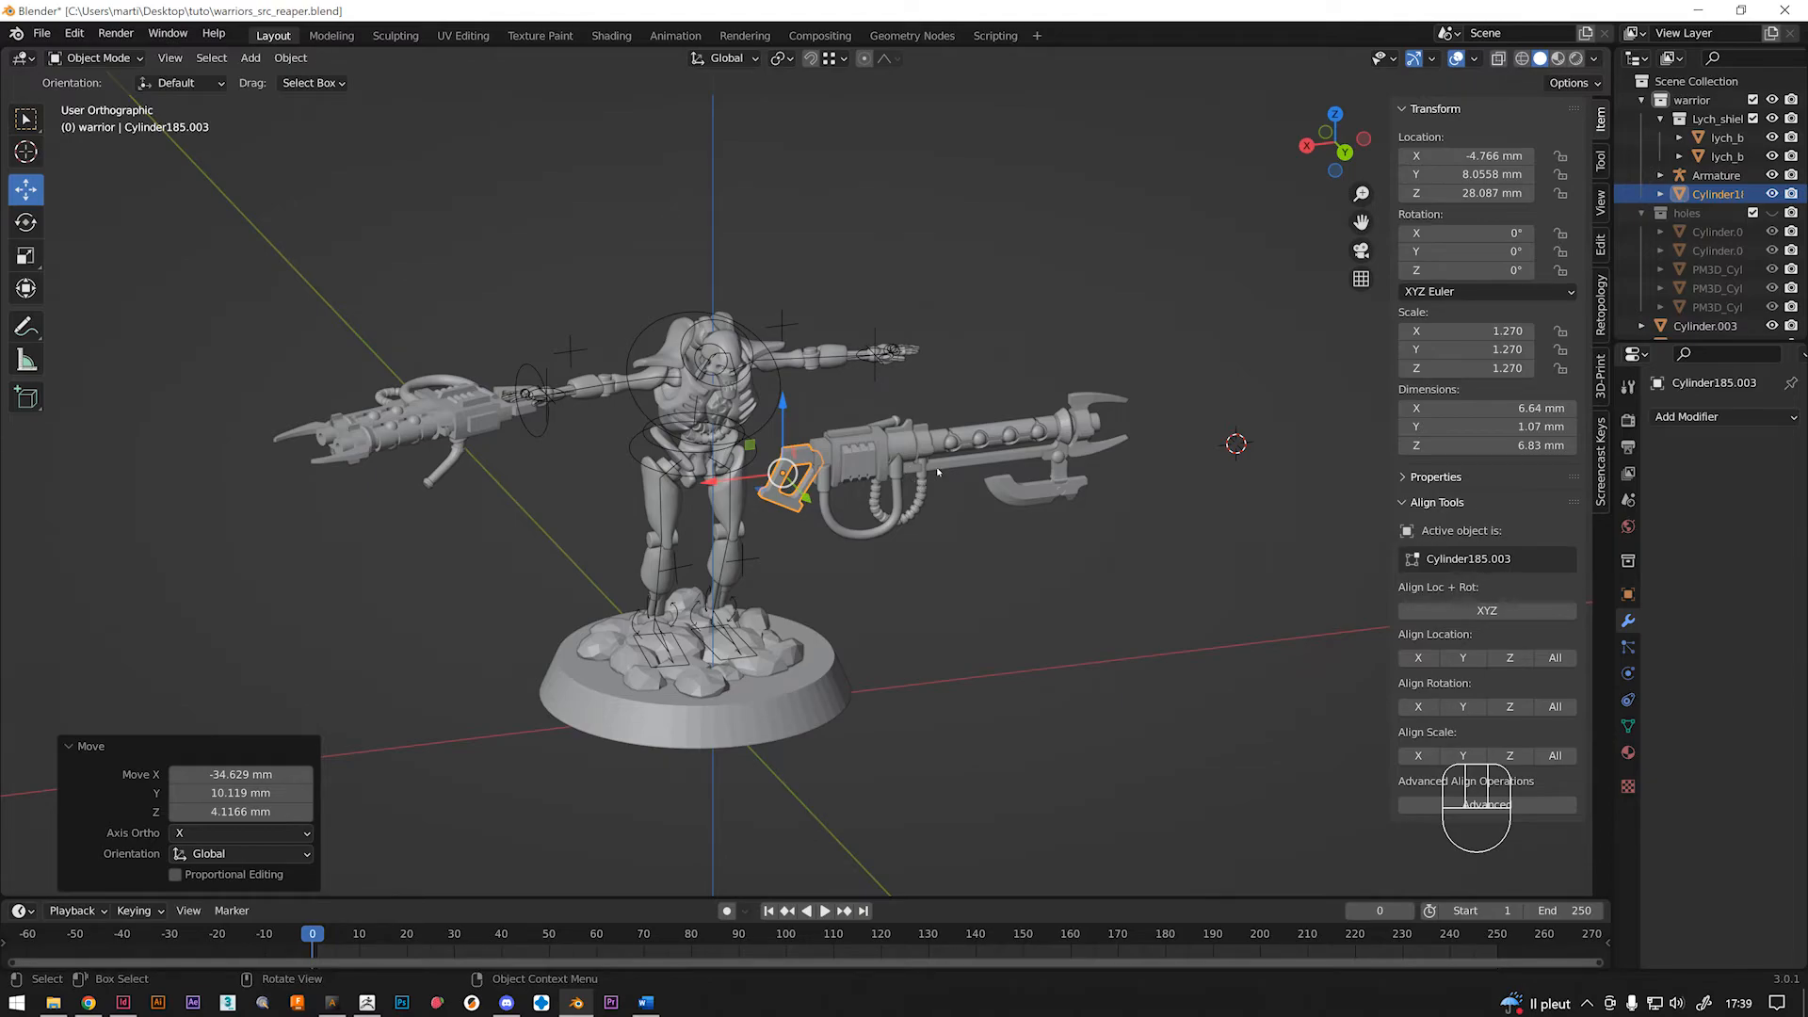
From above, move the gun freely in line with the empty hand, about -14.20 mm on X, -10.79 mm on Y and 0.29 mm on Z.
middle_drag(932, 467, 829, 665)
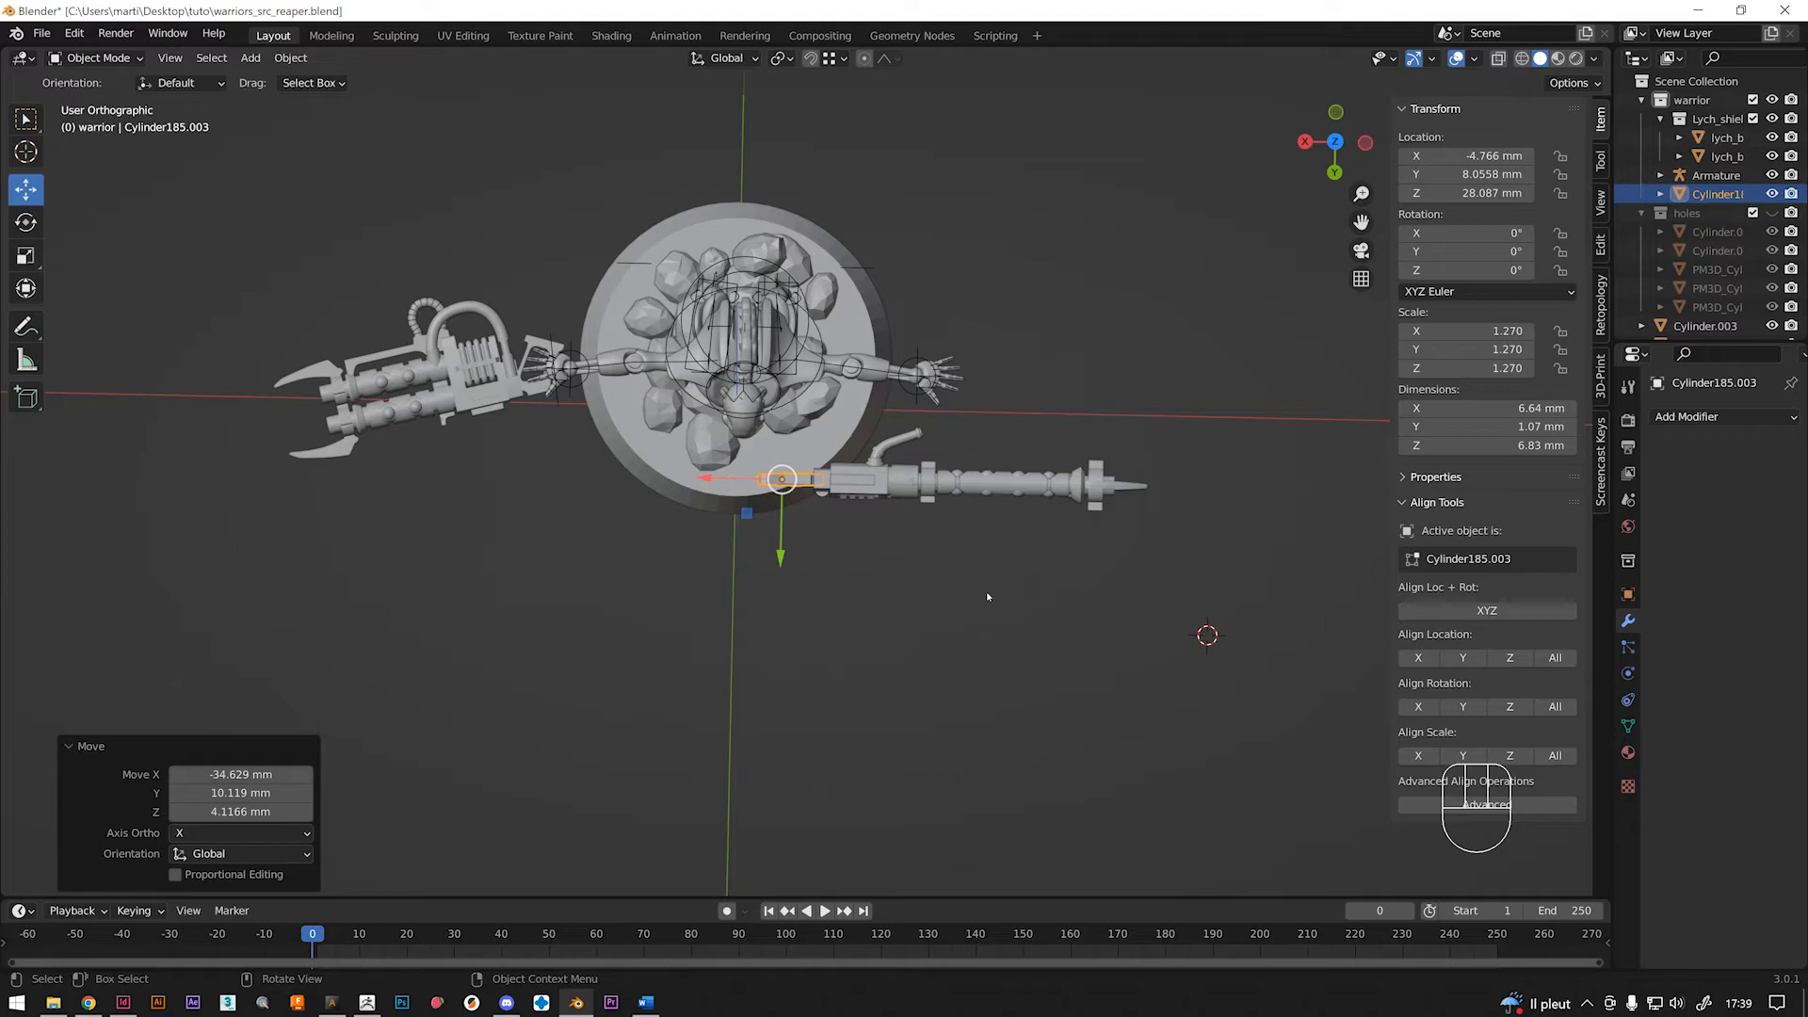
key(g)
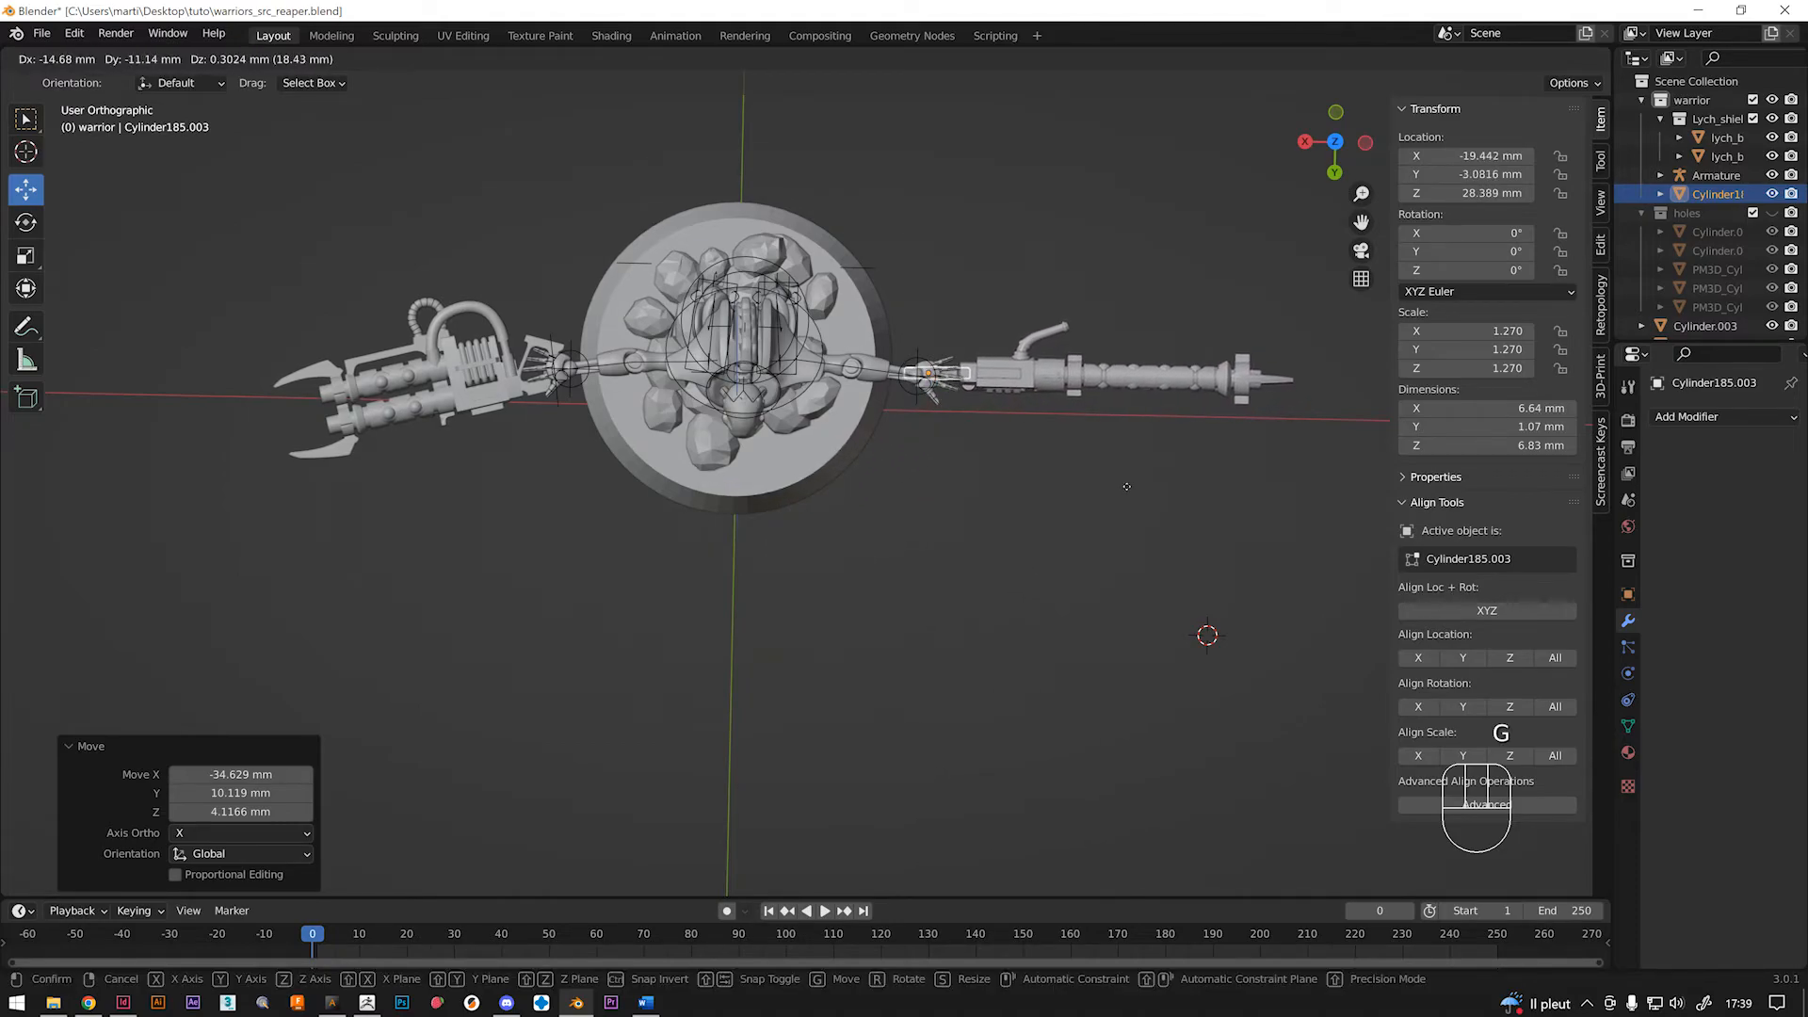
click(1119, 496)
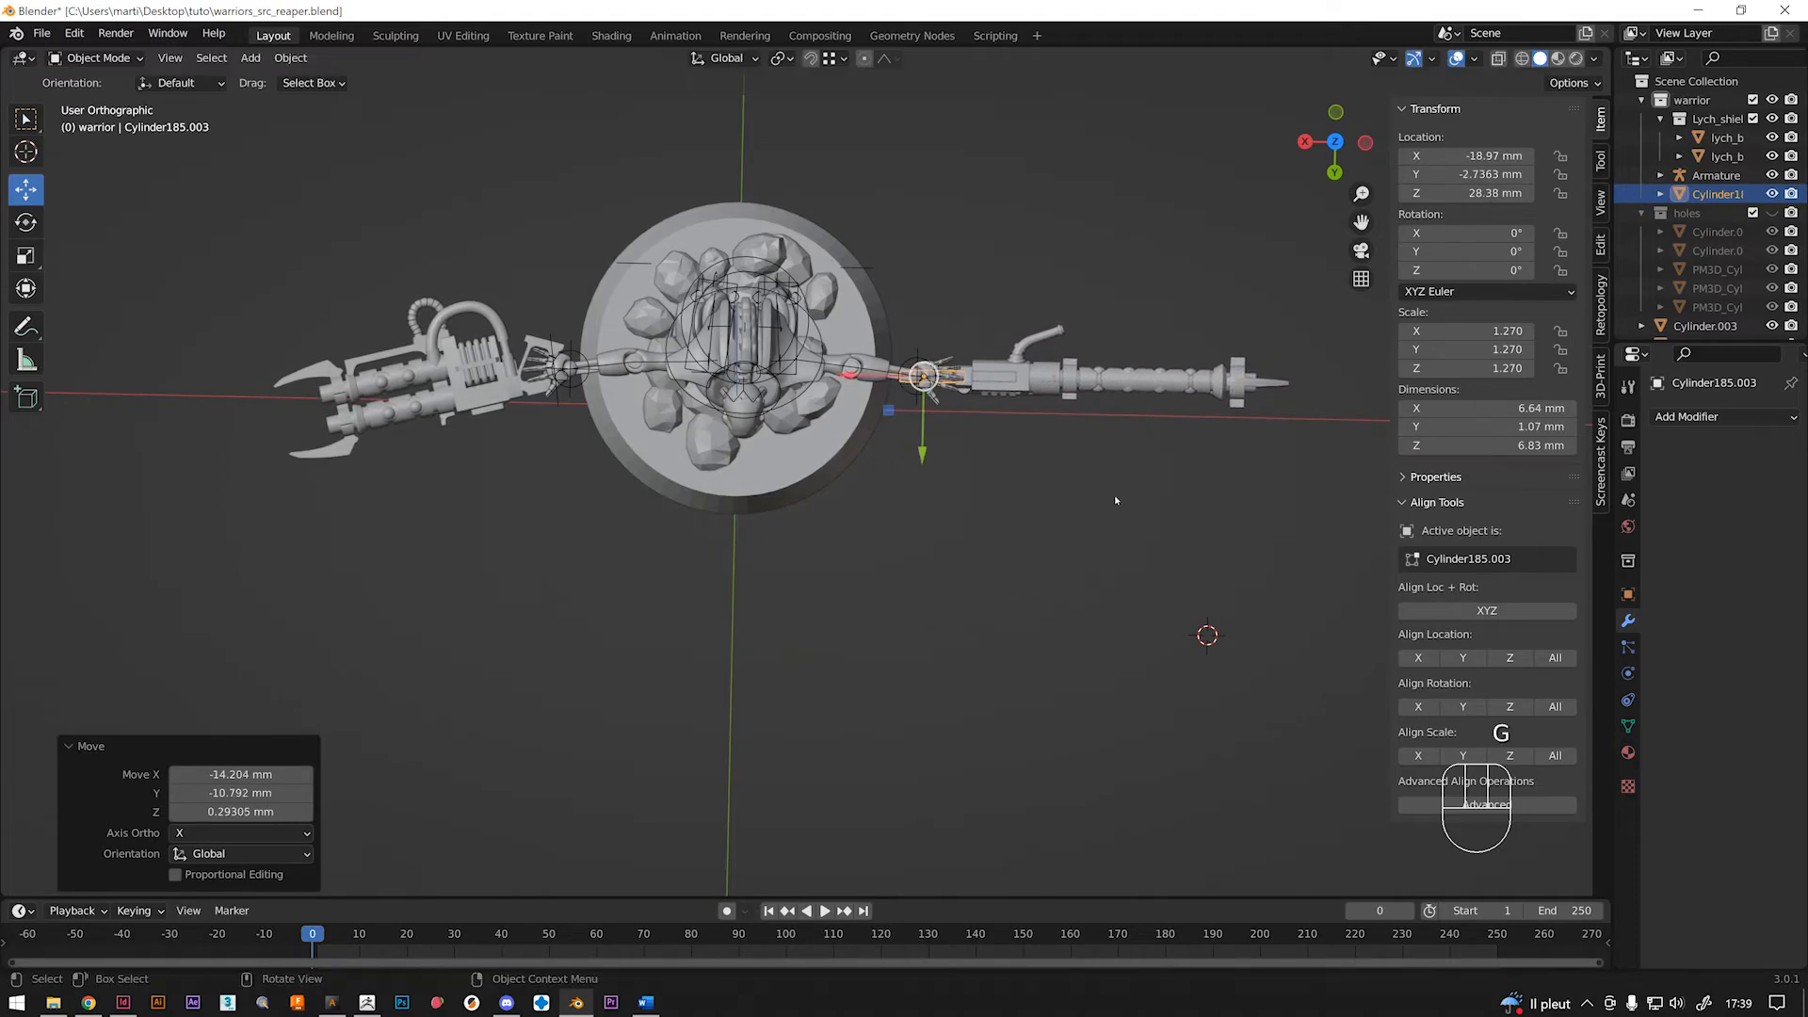
Raise the gun to the empty hand's height and adjust its grip over the palm, to about X -19.74, Y -2.54, Z 35.75 mm.
middle_drag(920, 628, 952, 310)
scroll(952, 303, up, 5)
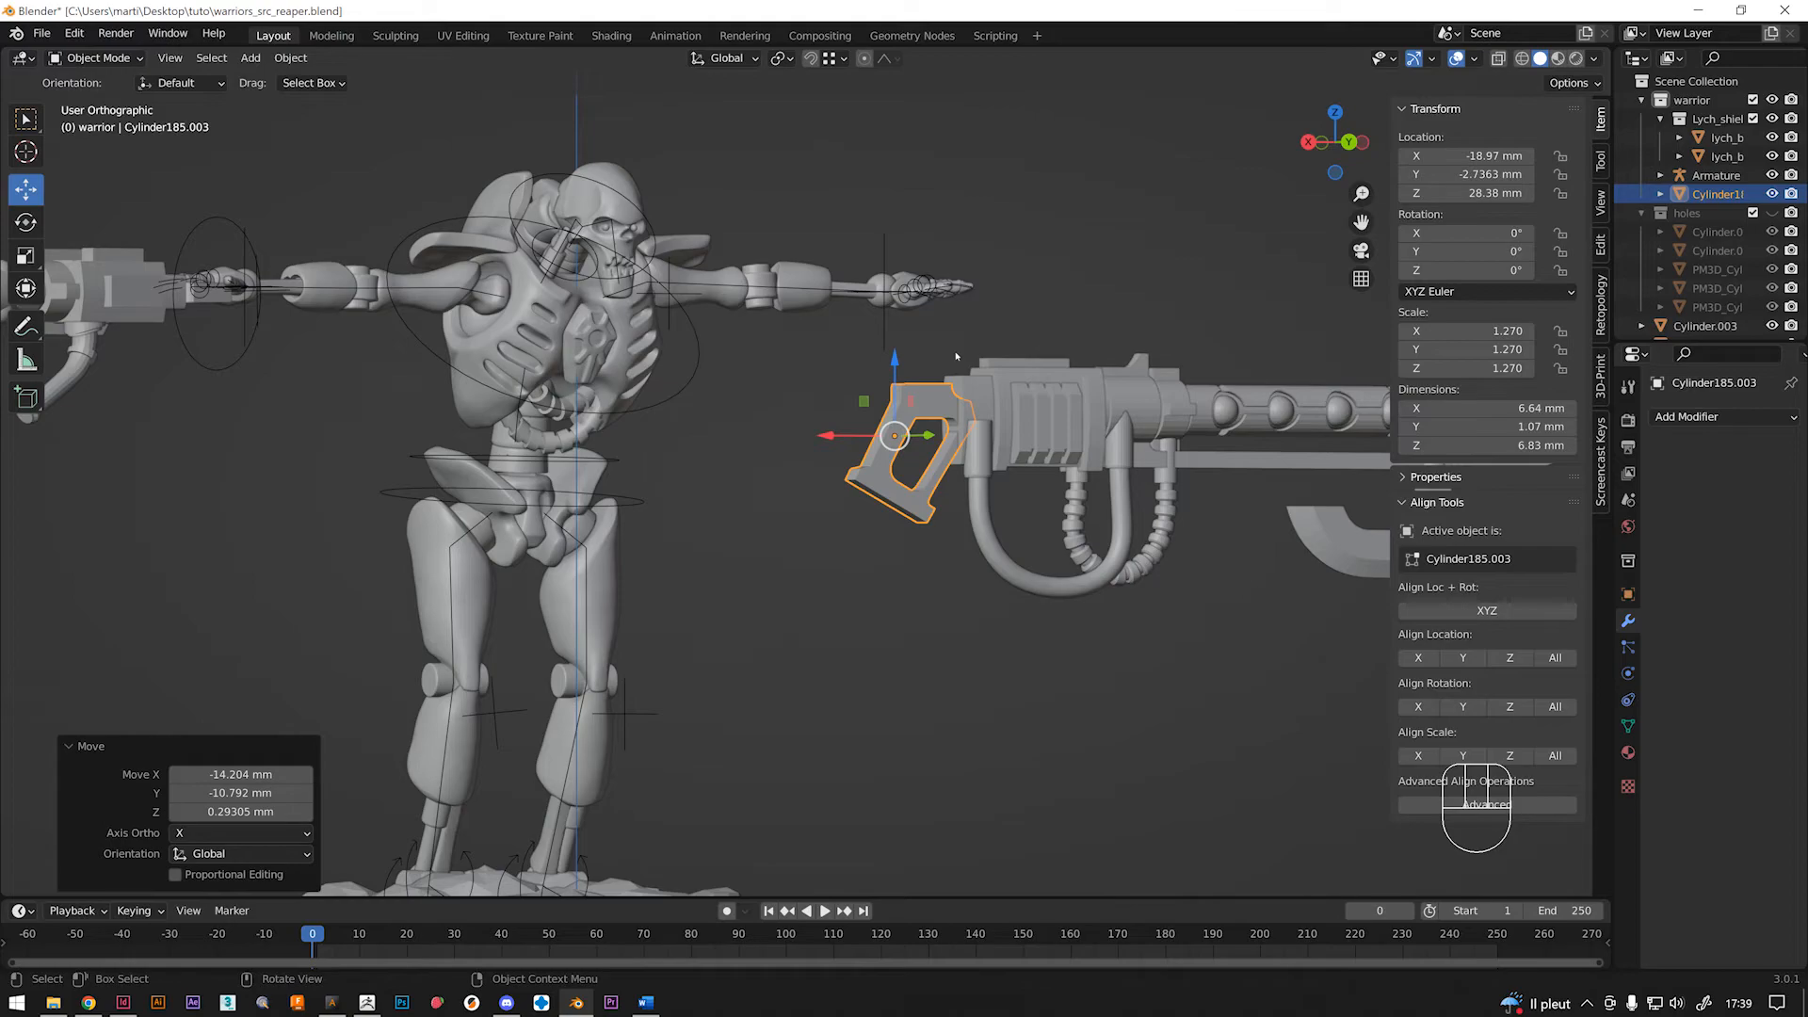
key(g)
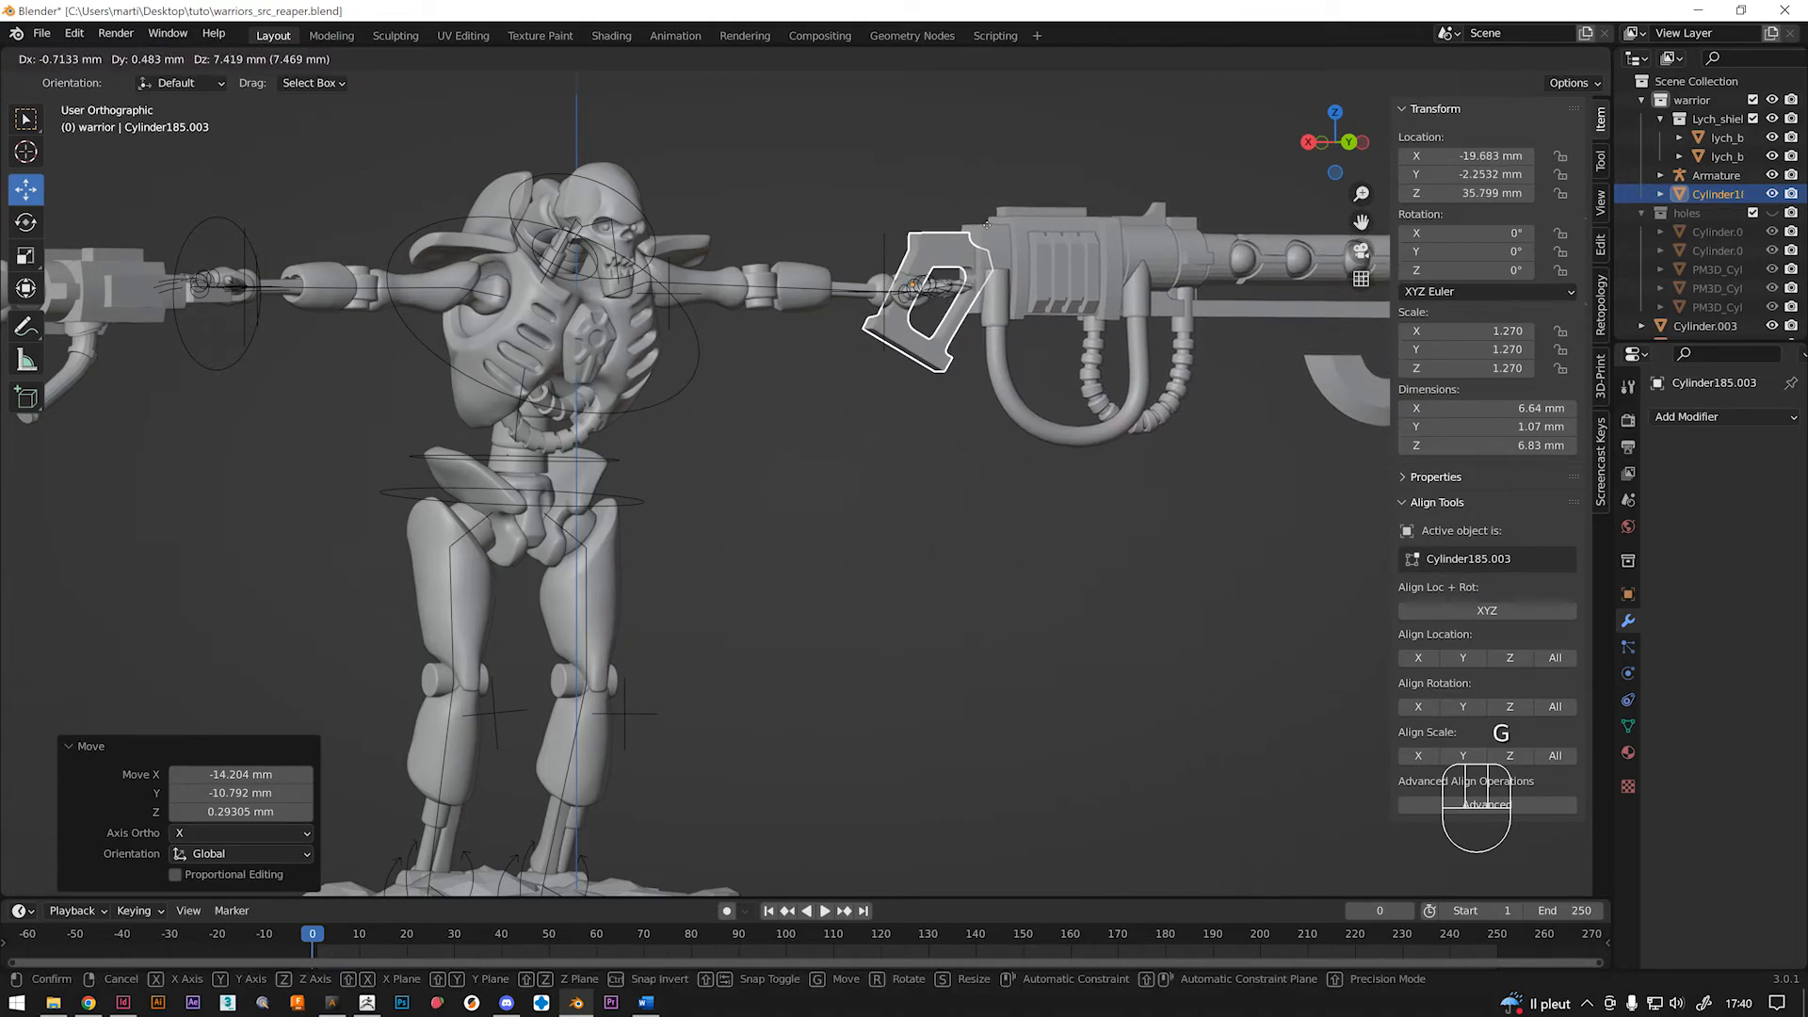
click(988, 223)
middle_drag(988, 223, 781, 269)
key(g)
click(885, 360)
key(g)
click(765, 256)
Refine the gun's grip around the fingers from close views, to about X -19.66, Y -2.31, Z 35.66 mm.
scroll(947, 299, up, 4)
middle_drag(1144, 179, 1035, 394)
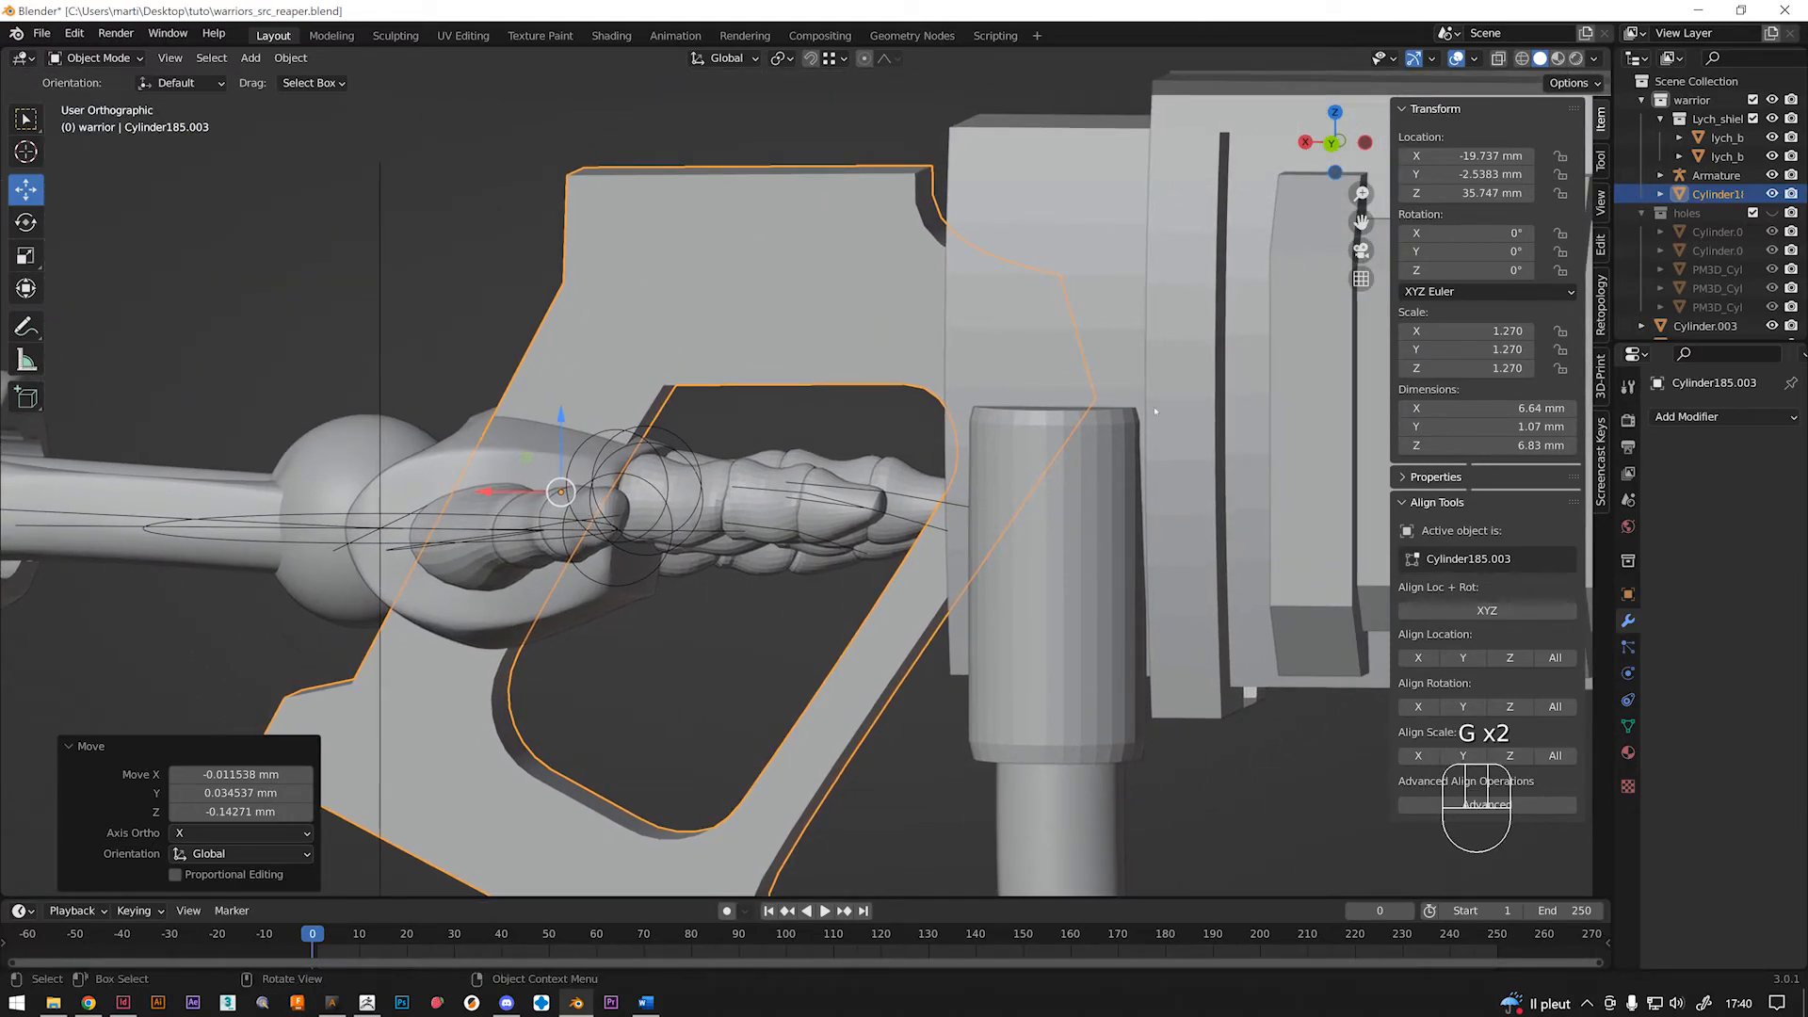
key(g)
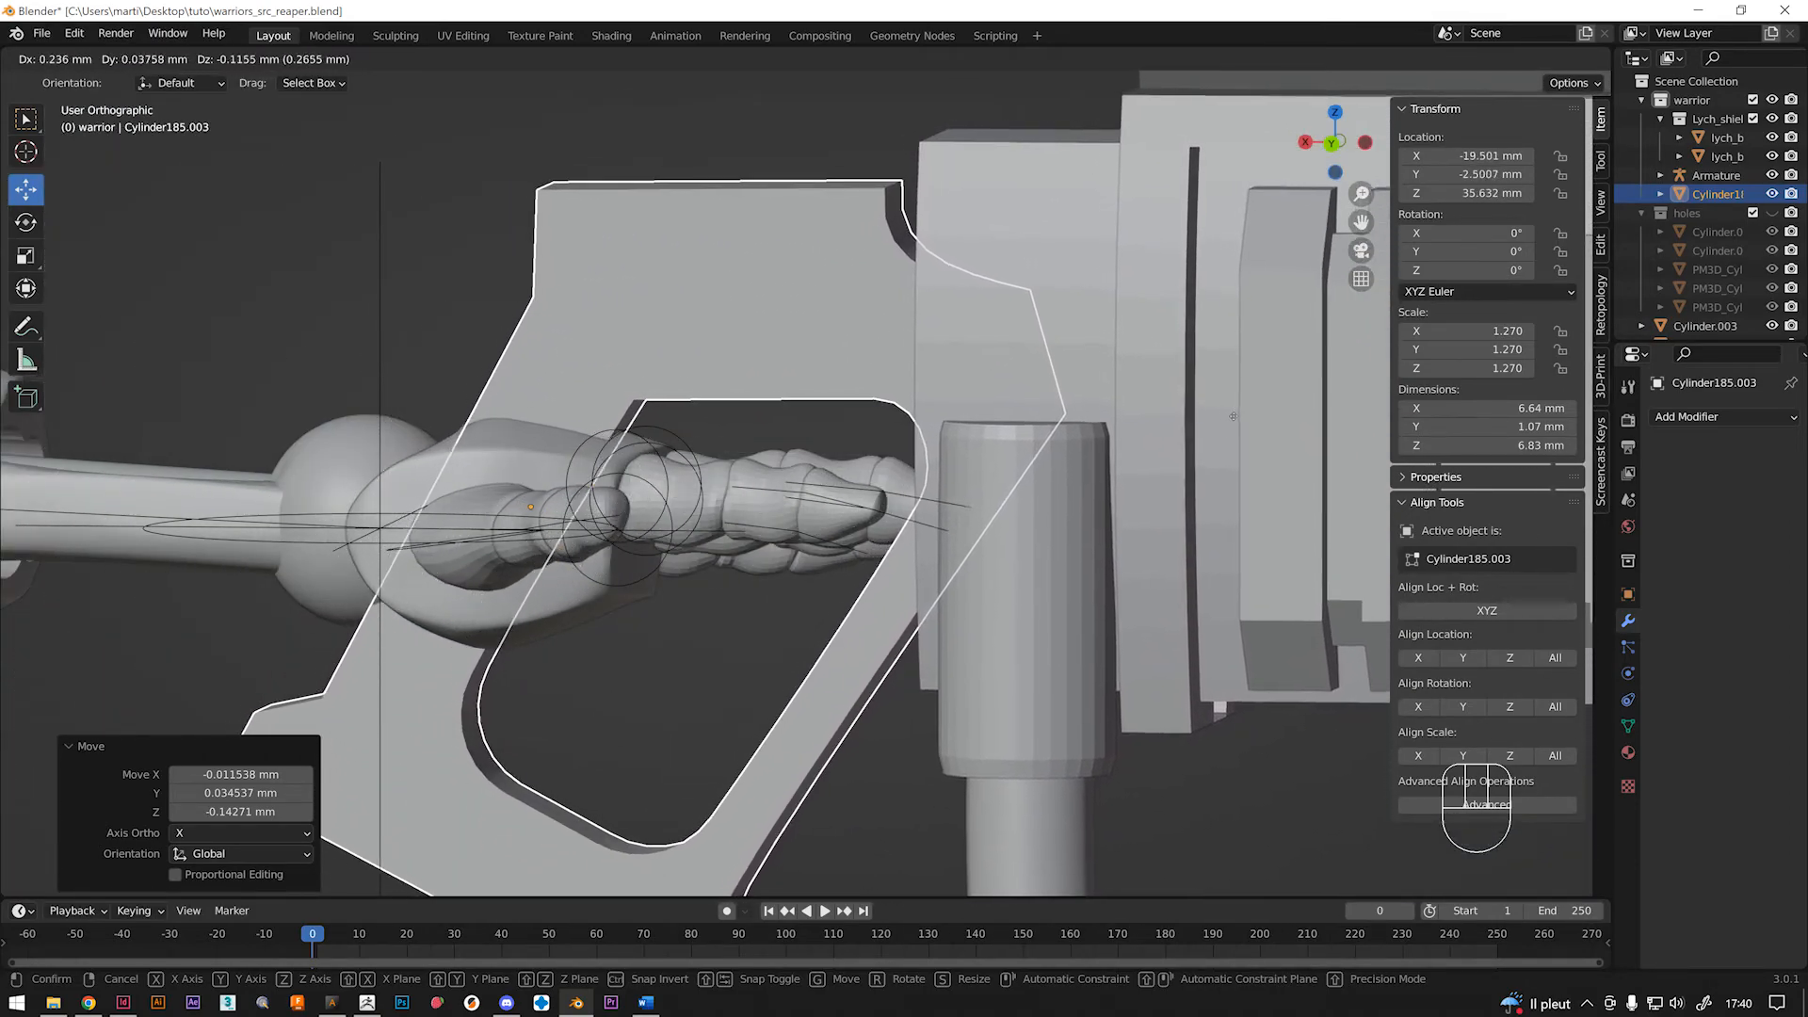
click(1270, 407)
middle_drag(1270, 406, 1099, 323)
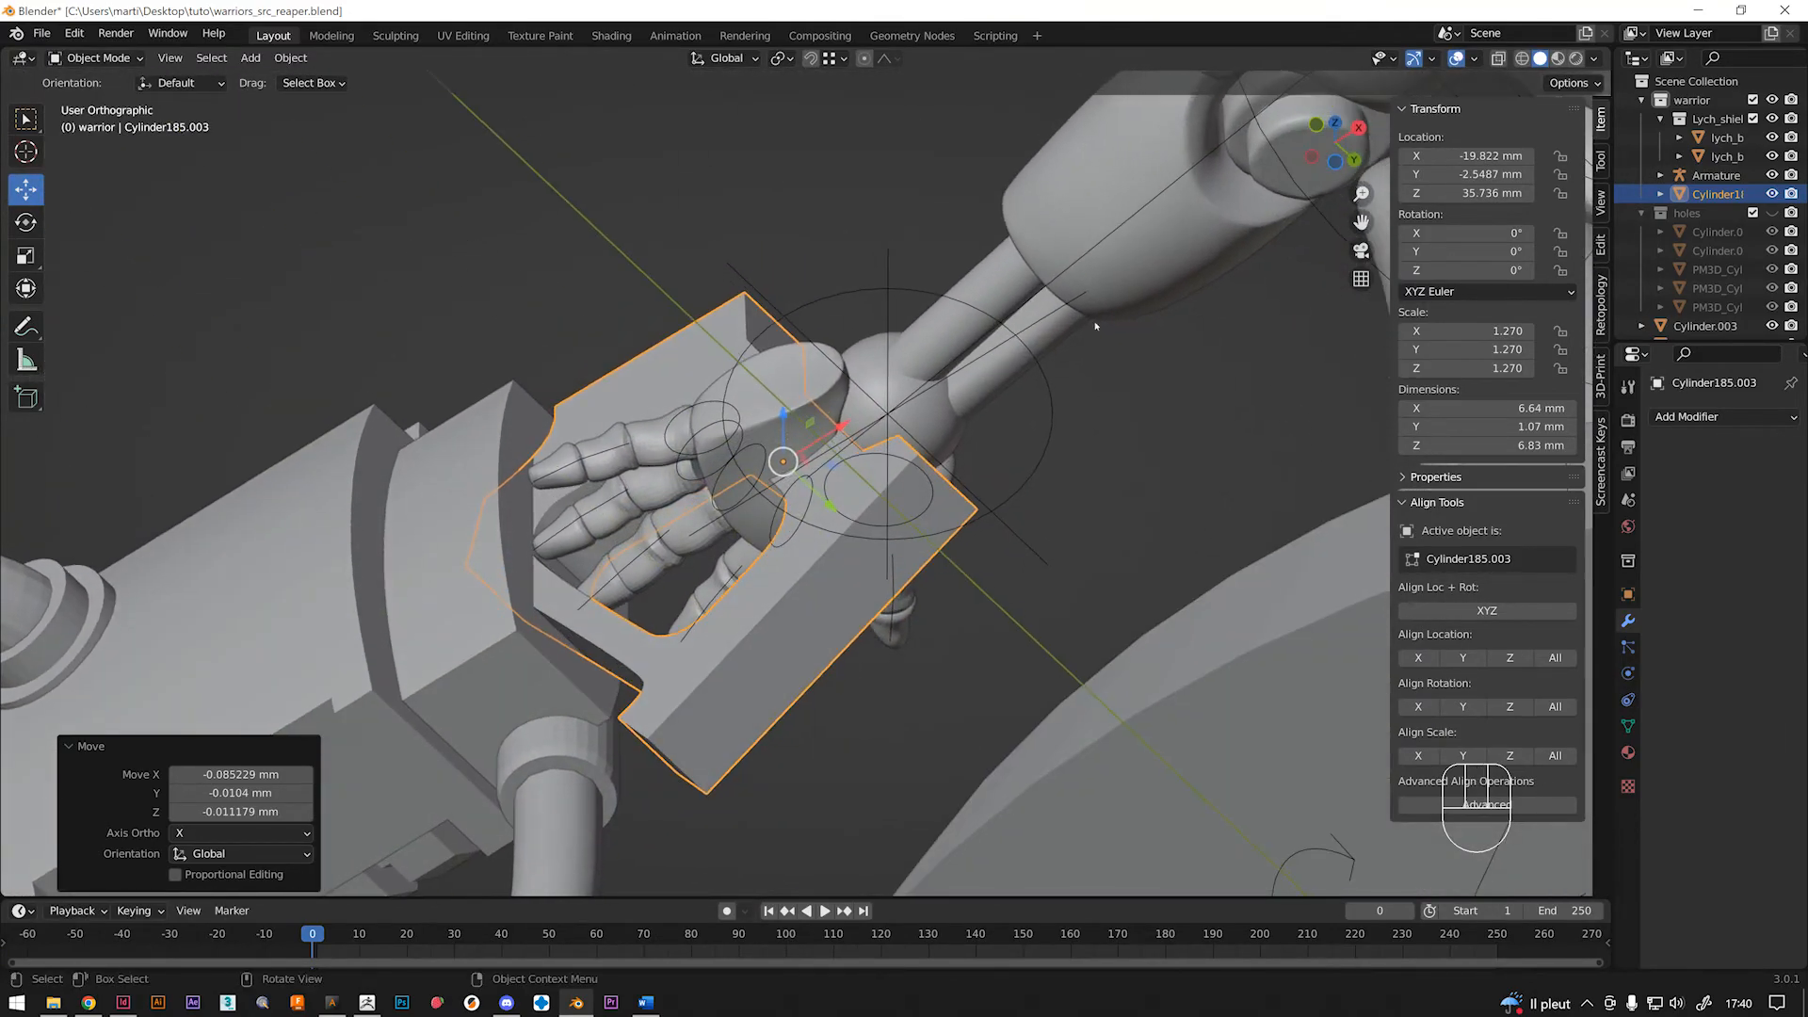
key(g)
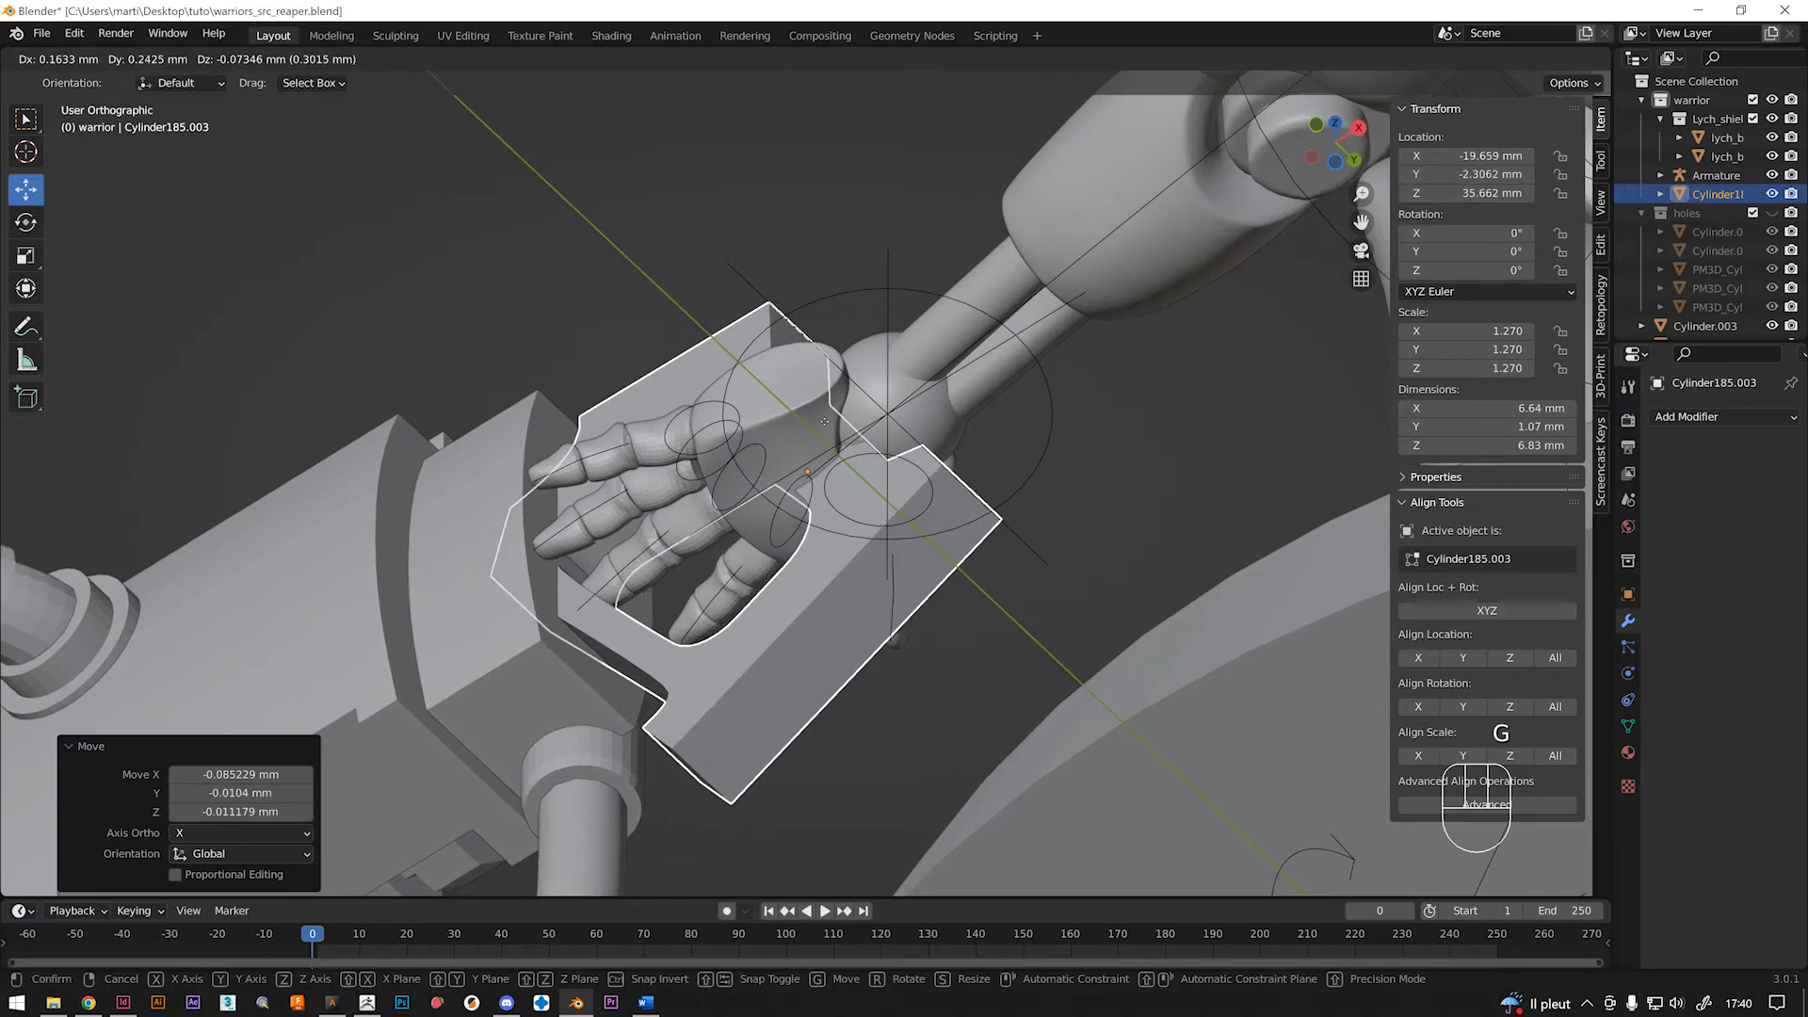
click(964, 458)
Center the grip on the palm with small free moves to about X -19.97, Y -2.64, Z 35.43 mm, and save the file.
middle_drag(960, 509, 659, 516)
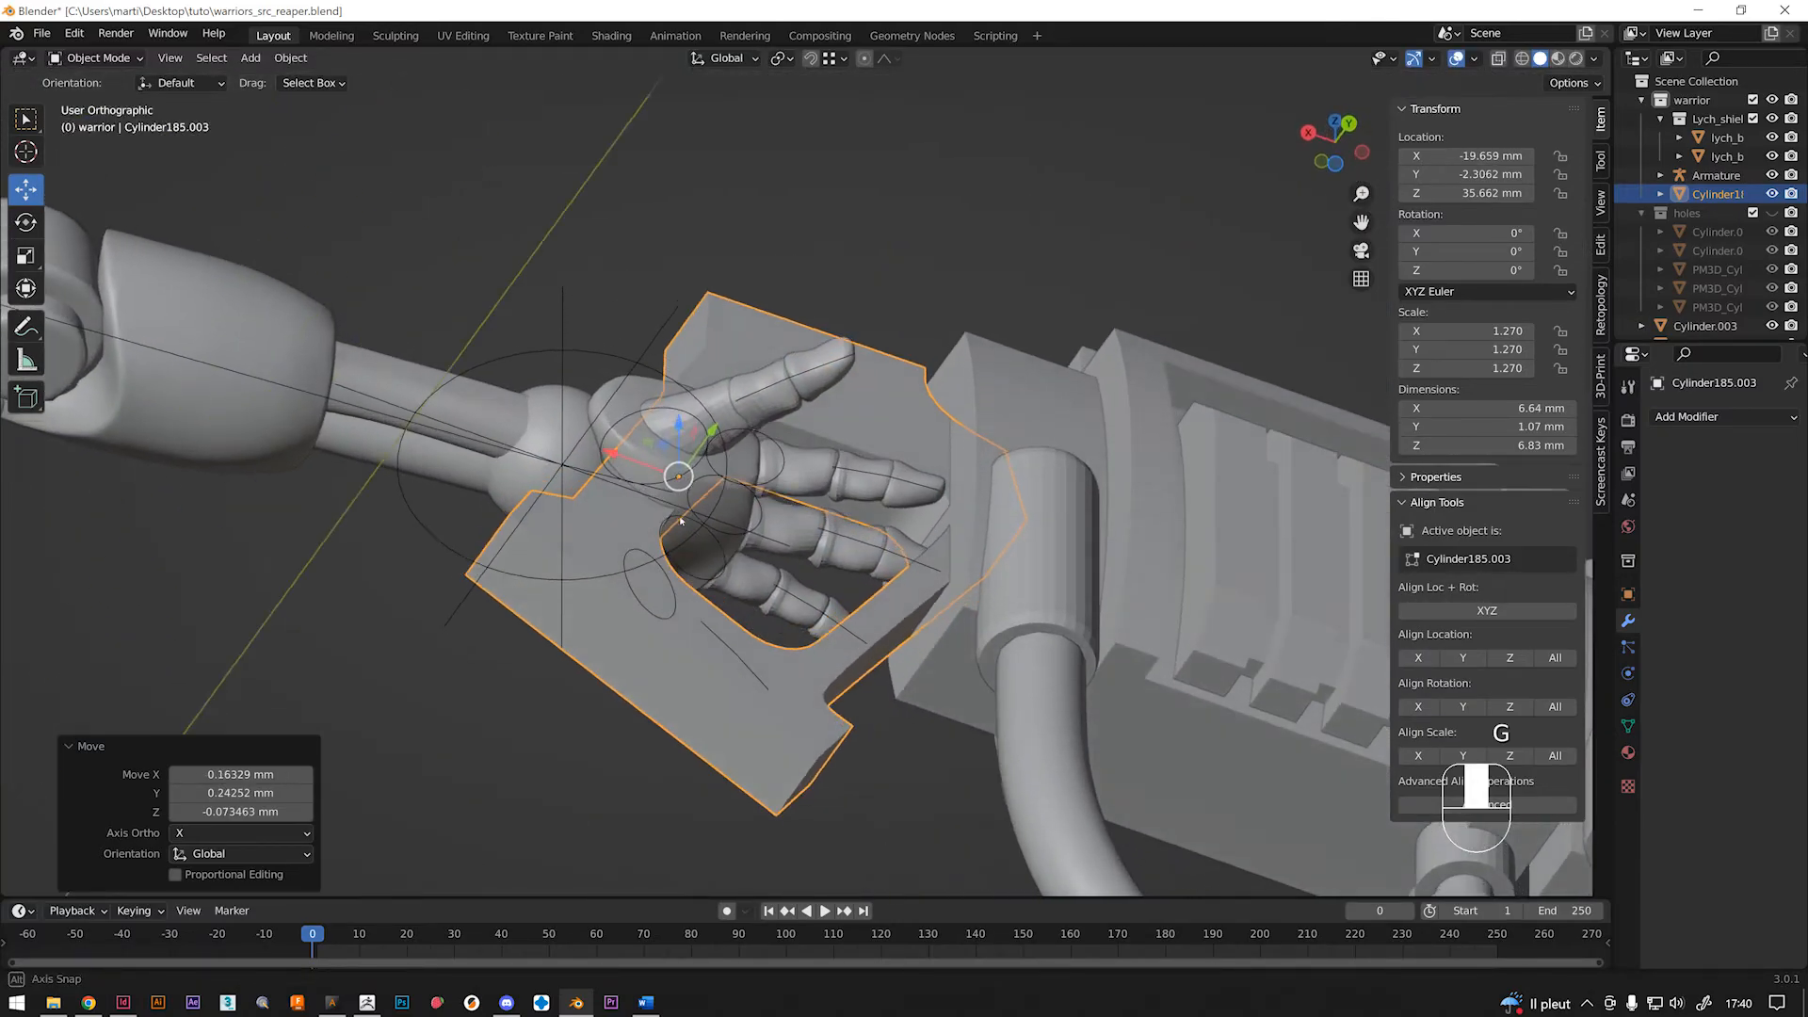
key(g)
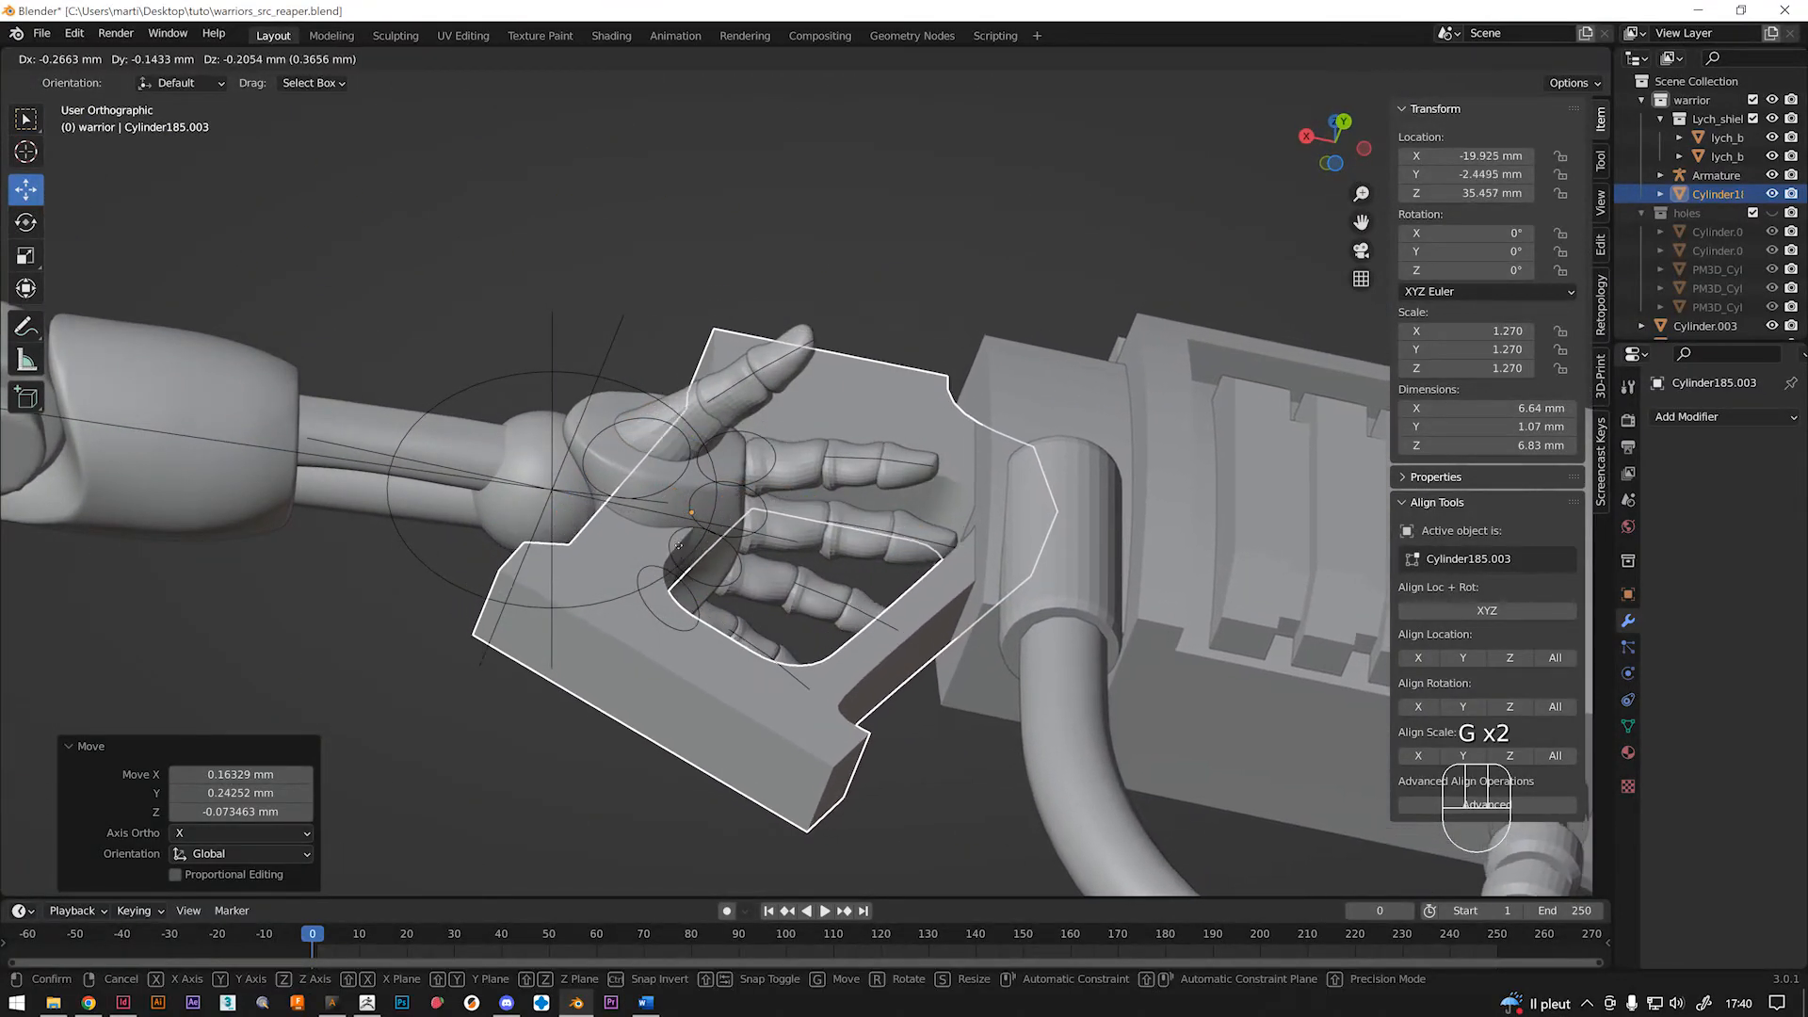
click(673, 508)
middle_drag(673, 509, 734, 551)
key(g)
click(850, 553)
middle_drag(850, 553, 1261, 674)
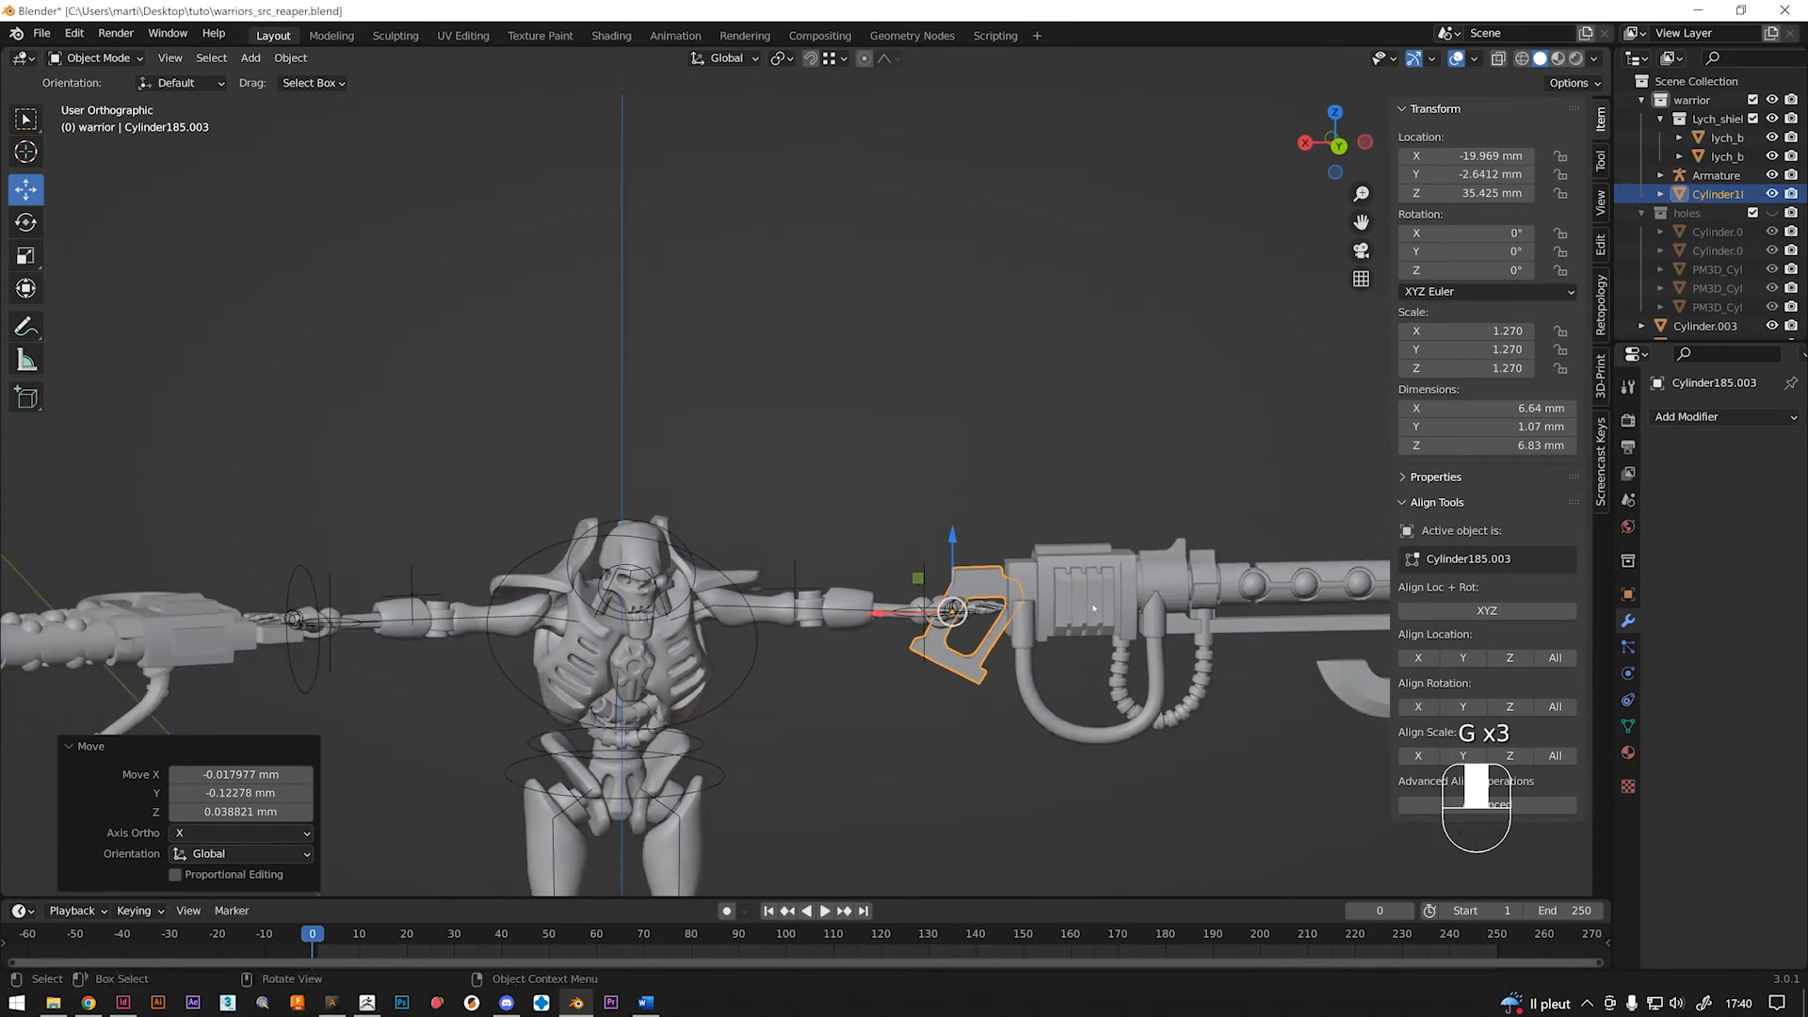
key(ctrl+s)
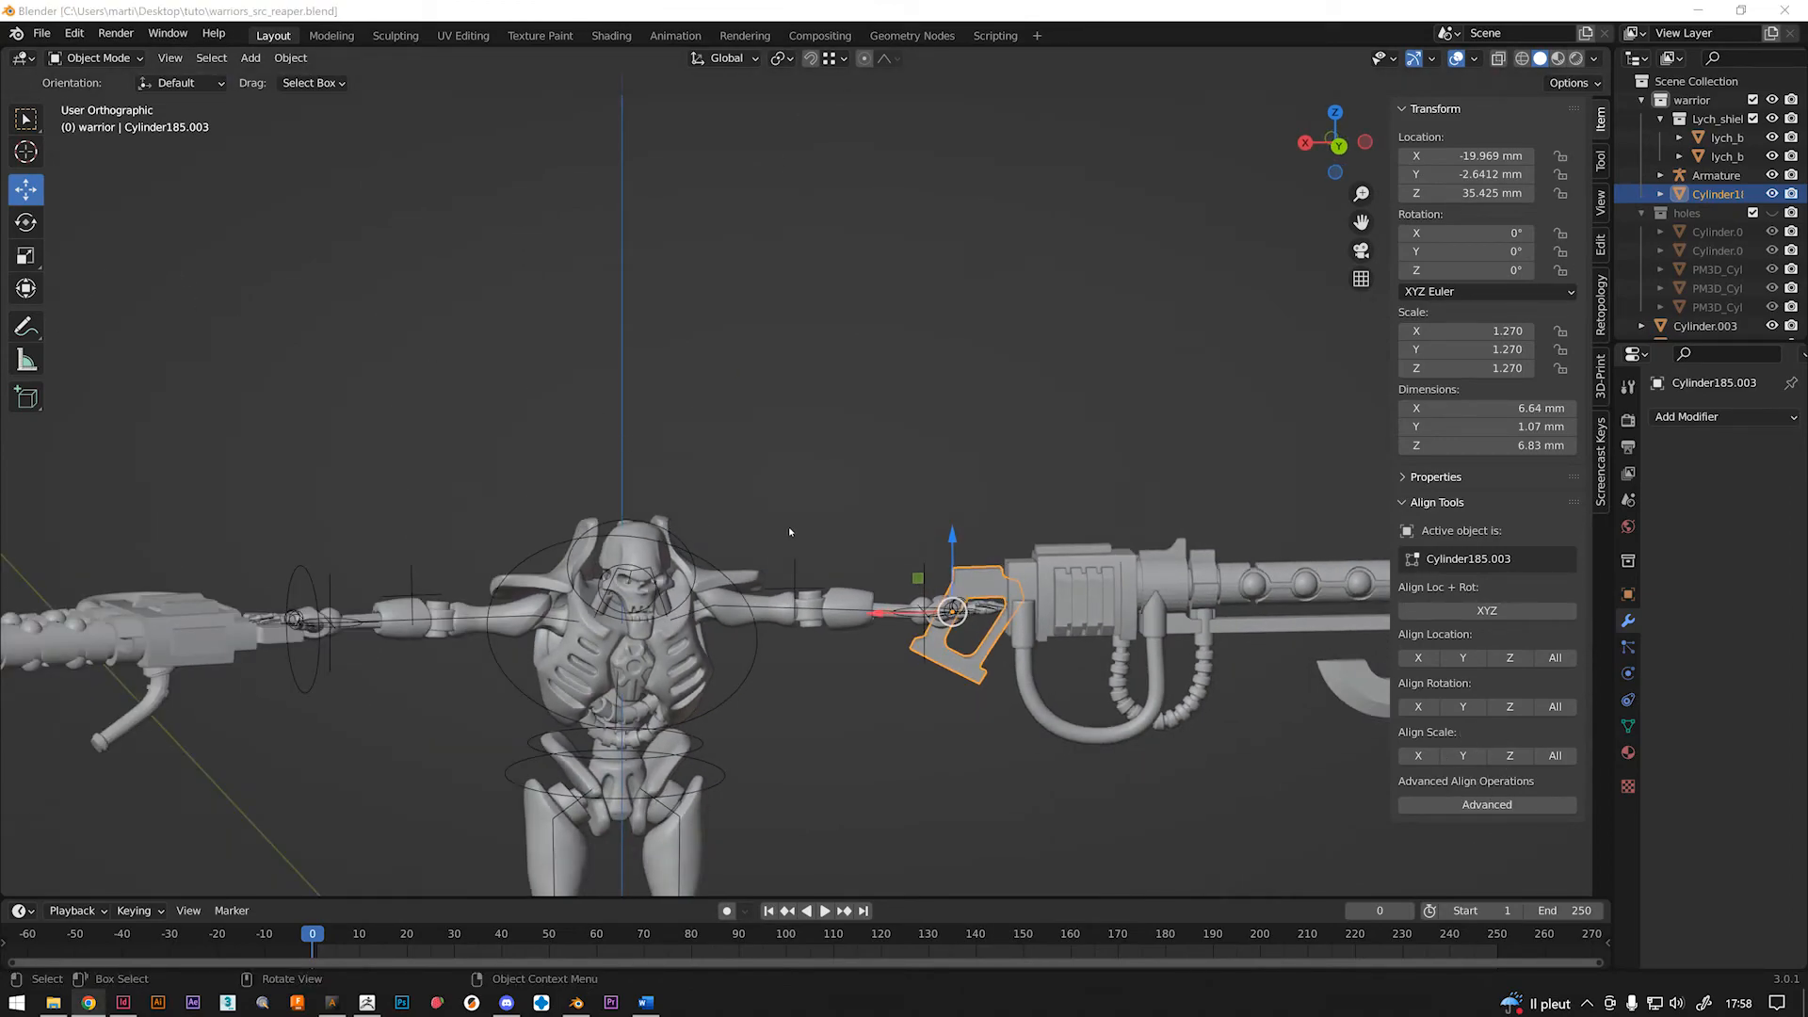
Reposition the gun in the hand with two free moves from different angles, to about X -19.36, Y -2.58, Z 36.06 mm.
middle_drag(914, 621, 930, 678)
drag(959, 634, 1032, 612)
middle_drag(1017, 601, 982, 536)
drag(1022, 597, 951, 605)
Examine the gun's placement in the warrior's hand from the front and from above.
scroll(887, 593, down, 5)
middle_drag(887, 593, 921, 584)
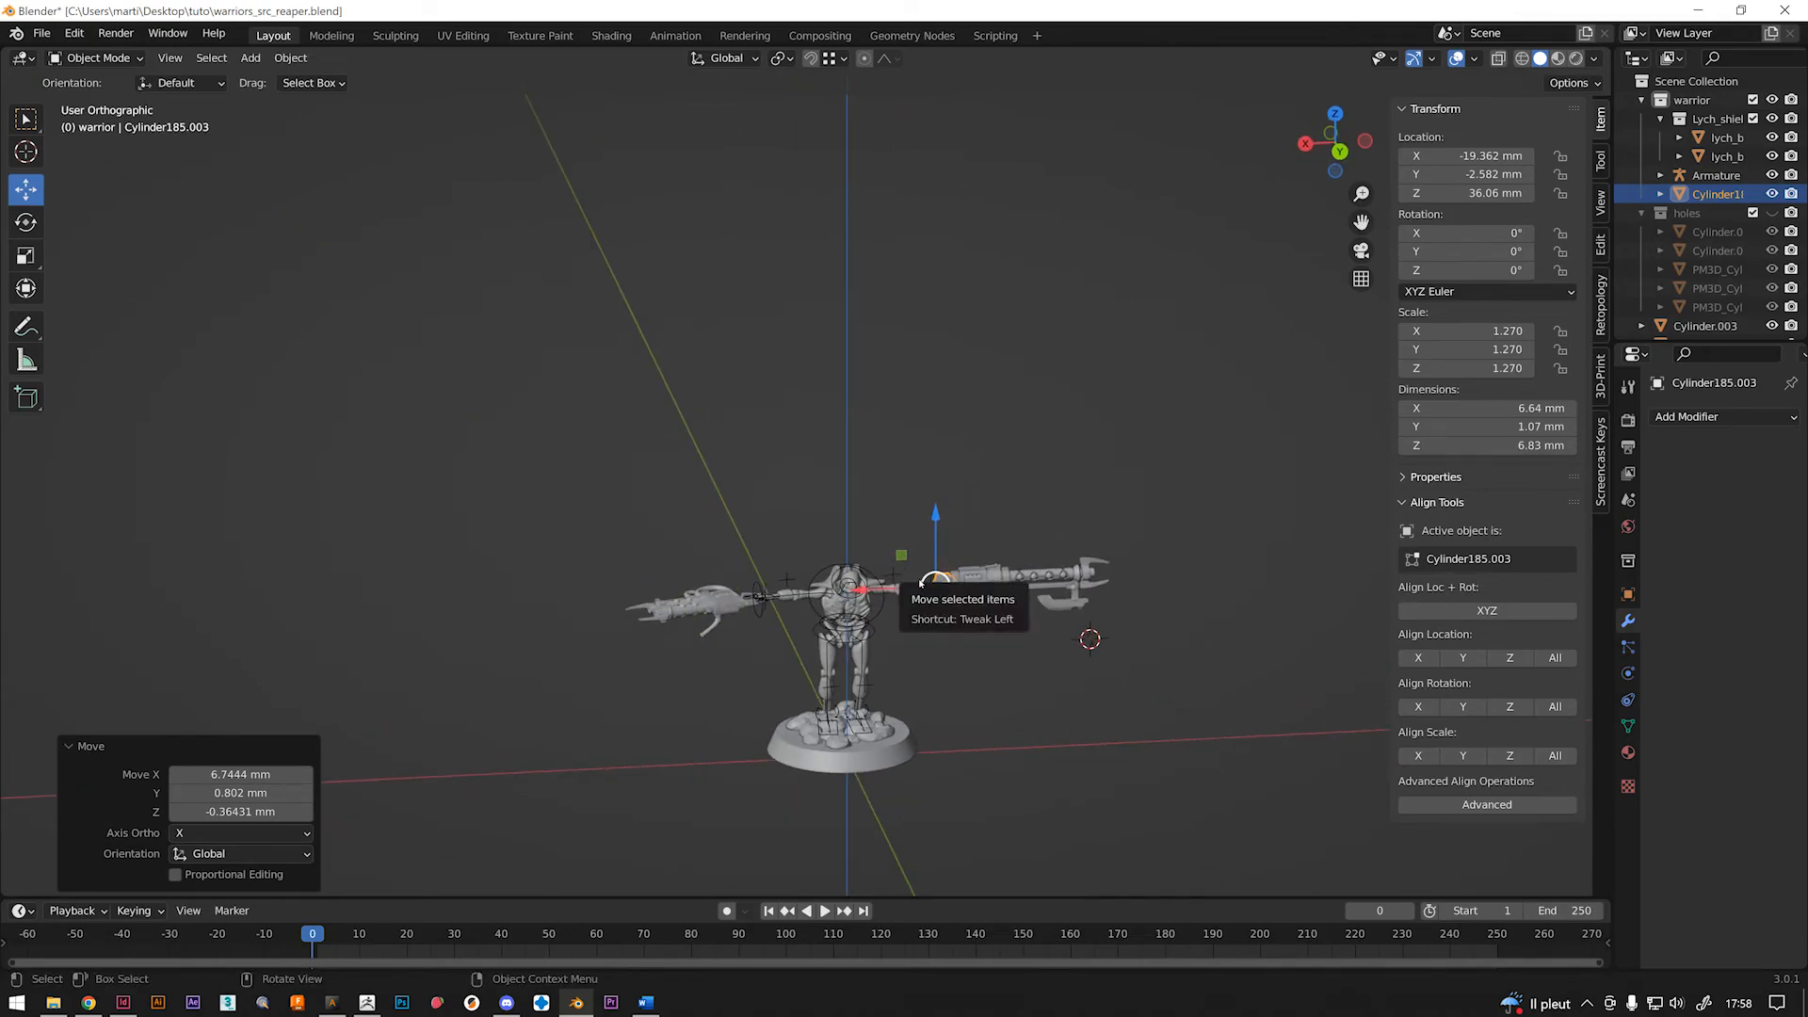
scroll(927, 612, up, 3)
middle_drag(936, 642, 942, 626)
scroll(945, 616, up, 2)
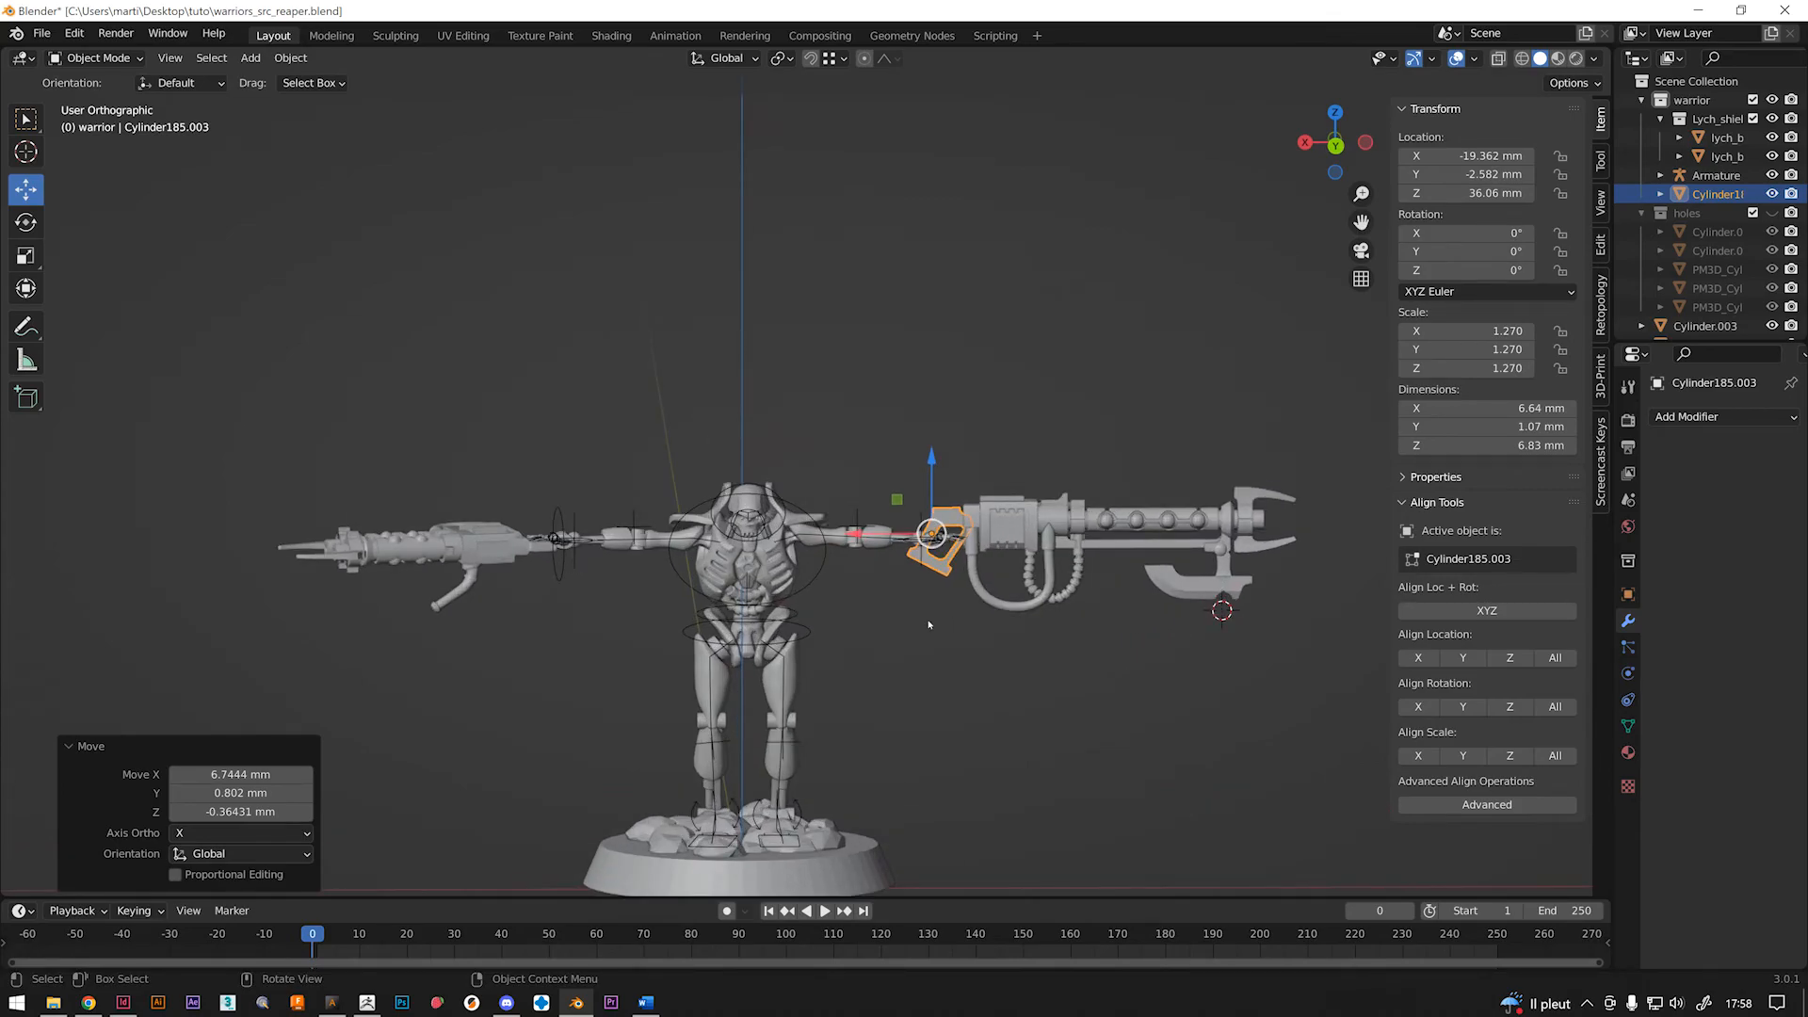
shift+middle_drag(883, 659, 856, 551)
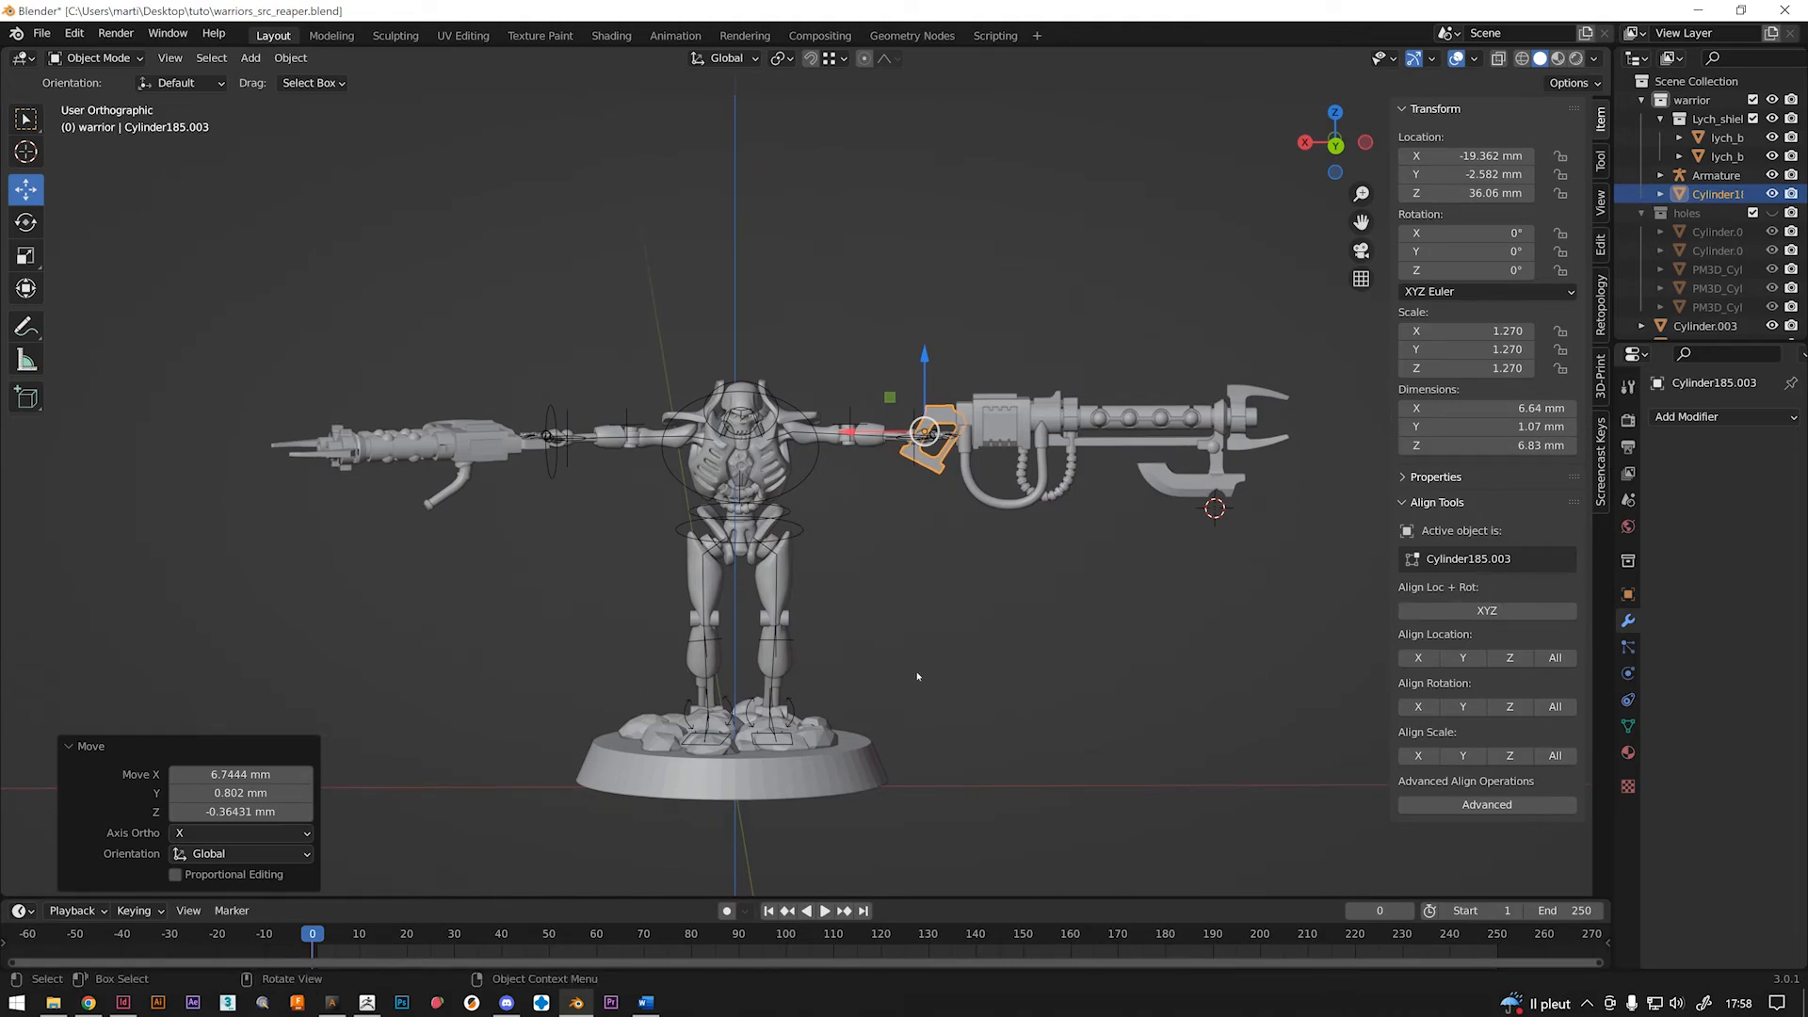
middle_drag(908, 599, 924, 660)
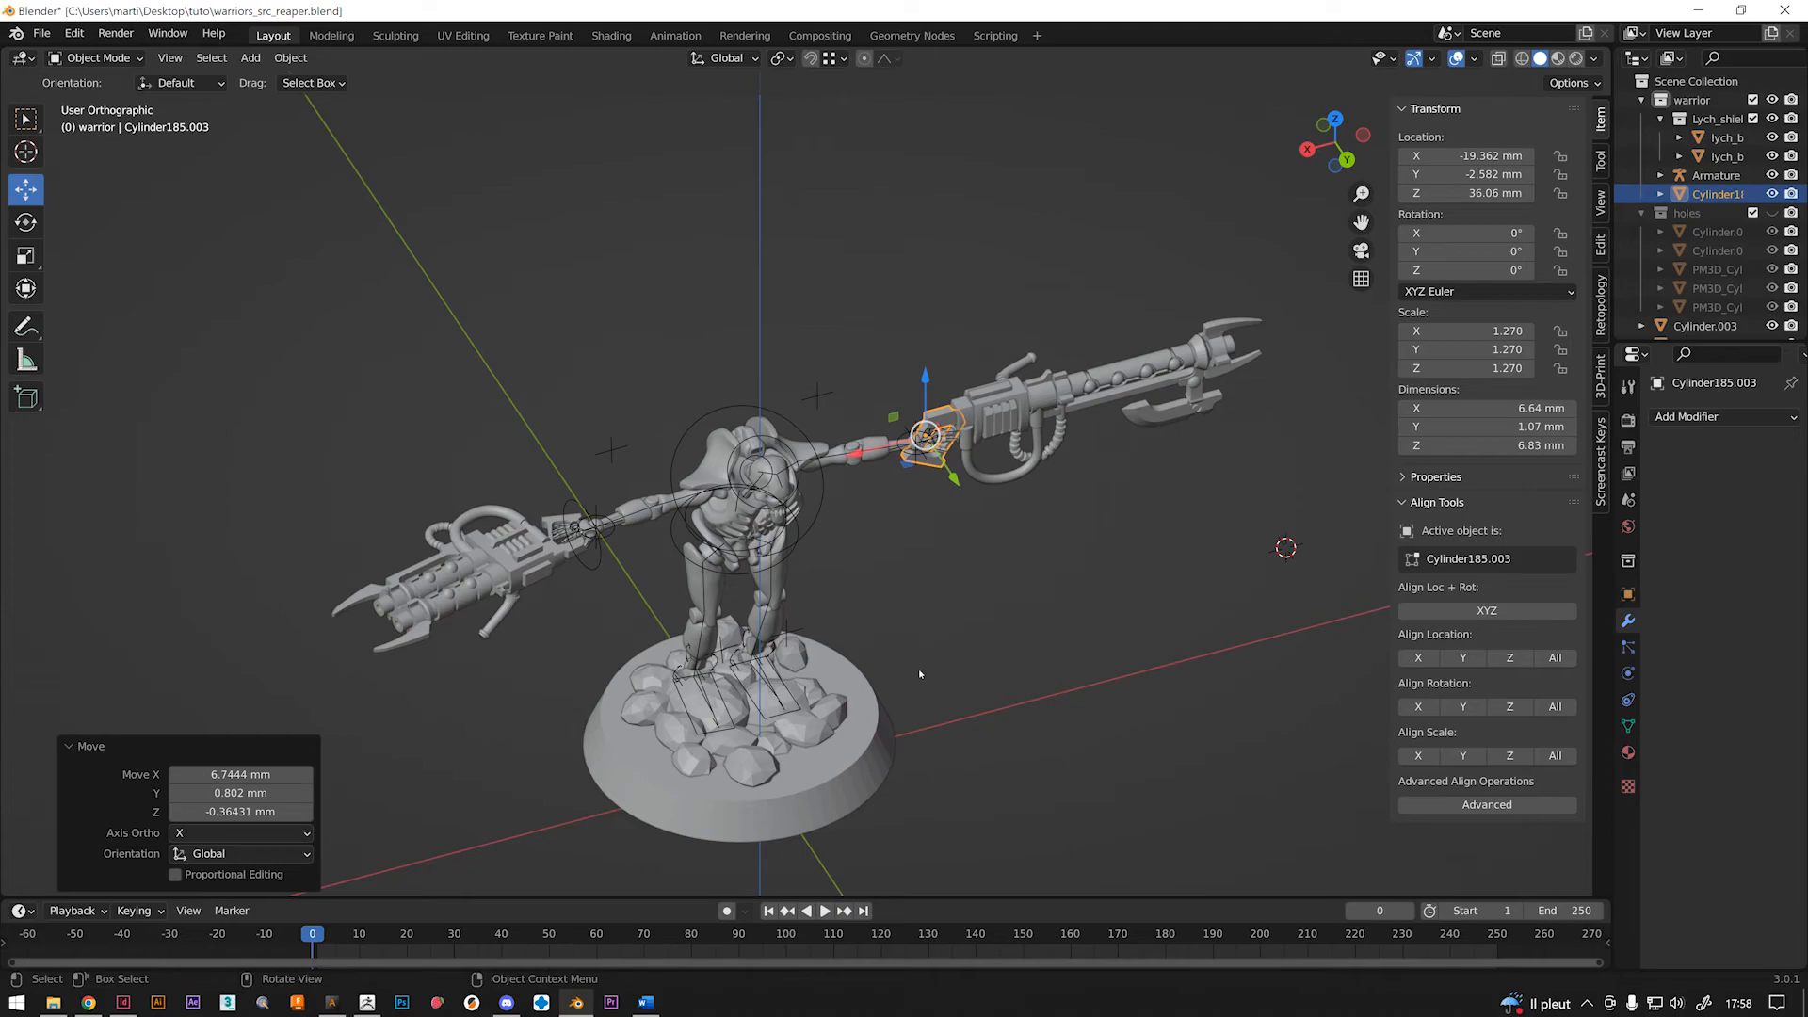
Select the side handle of the warrior's other gun and reposition it with two free moves to about X -49.02, Y 19.21, Z 35.63 mm.
scroll(930, 459, up, 1)
middle_drag(931, 458, 1054, 465)
scroll(1054, 465, up, 2)
middle_drag(742, 412, 789, 403)
scroll(712, 381, up, 2)
click(717, 360)
middle_drag(647, 485, 816, 598)
key(g)
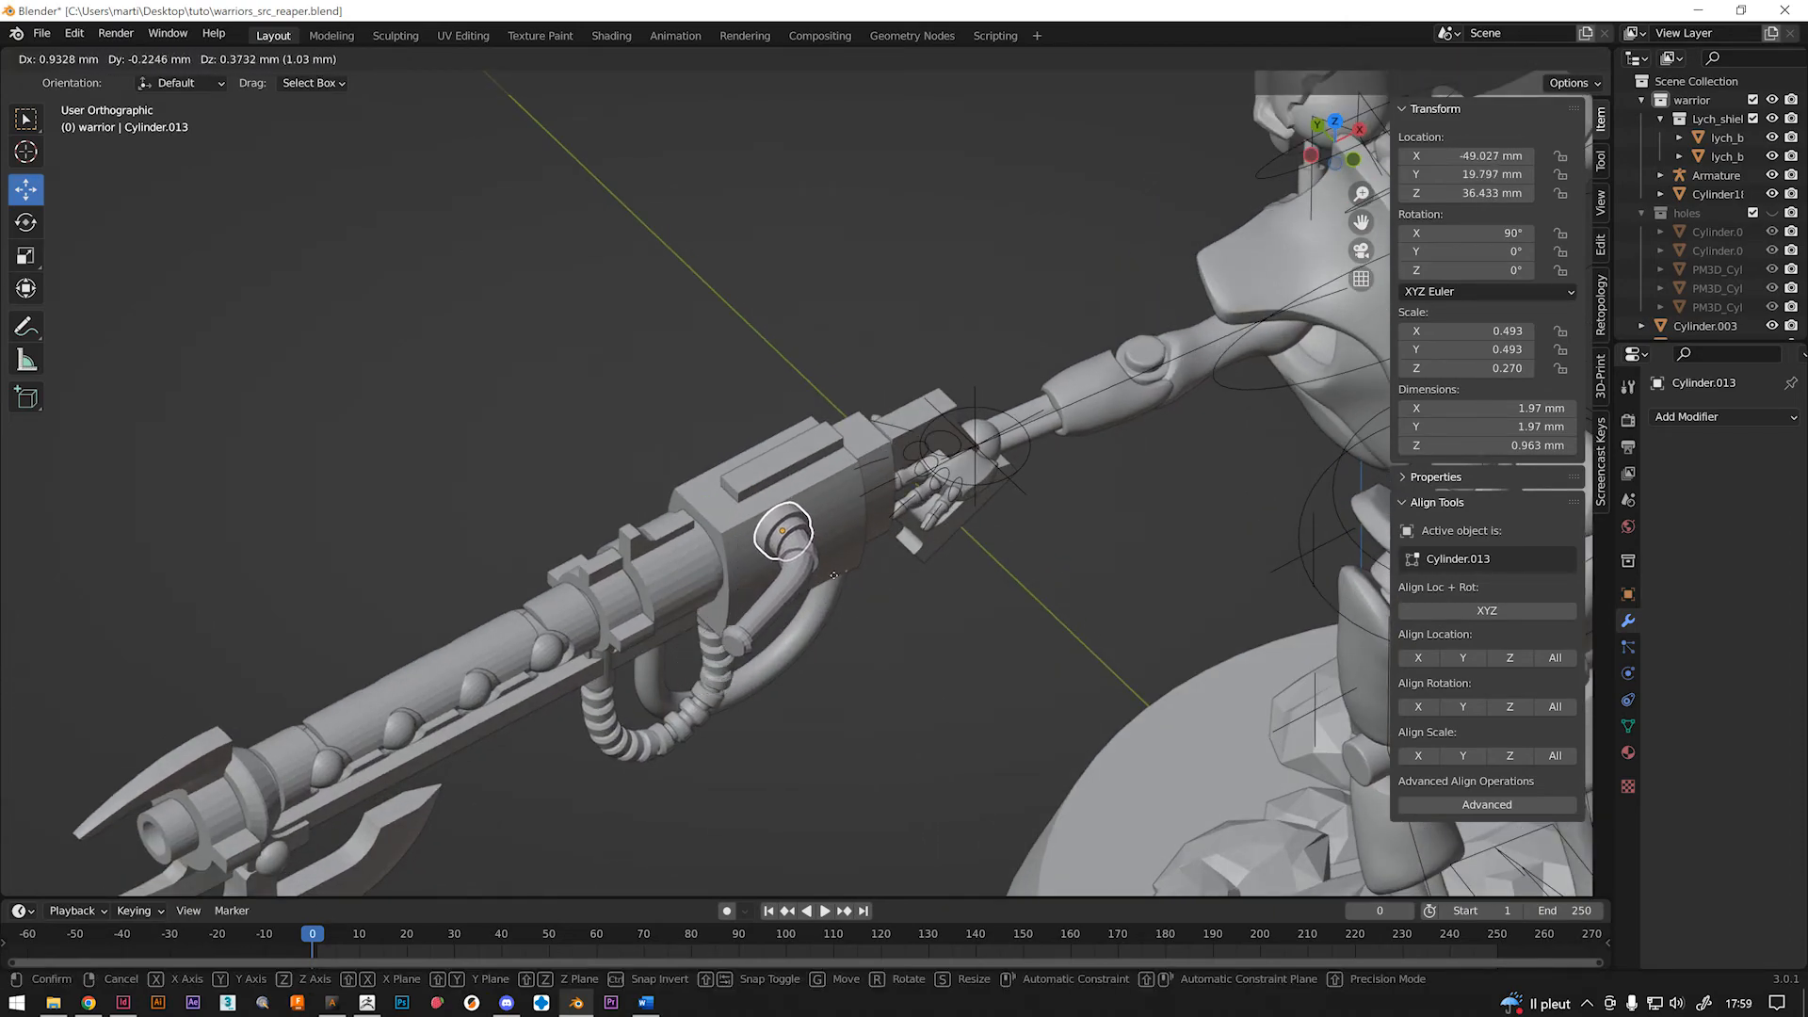
click(844, 579)
key(g)
middle_drag(894, 600, 851, 644)
click(812, 553)
Move the gun's side handle along the global Y axis by about 0.77 mm.
key(g)
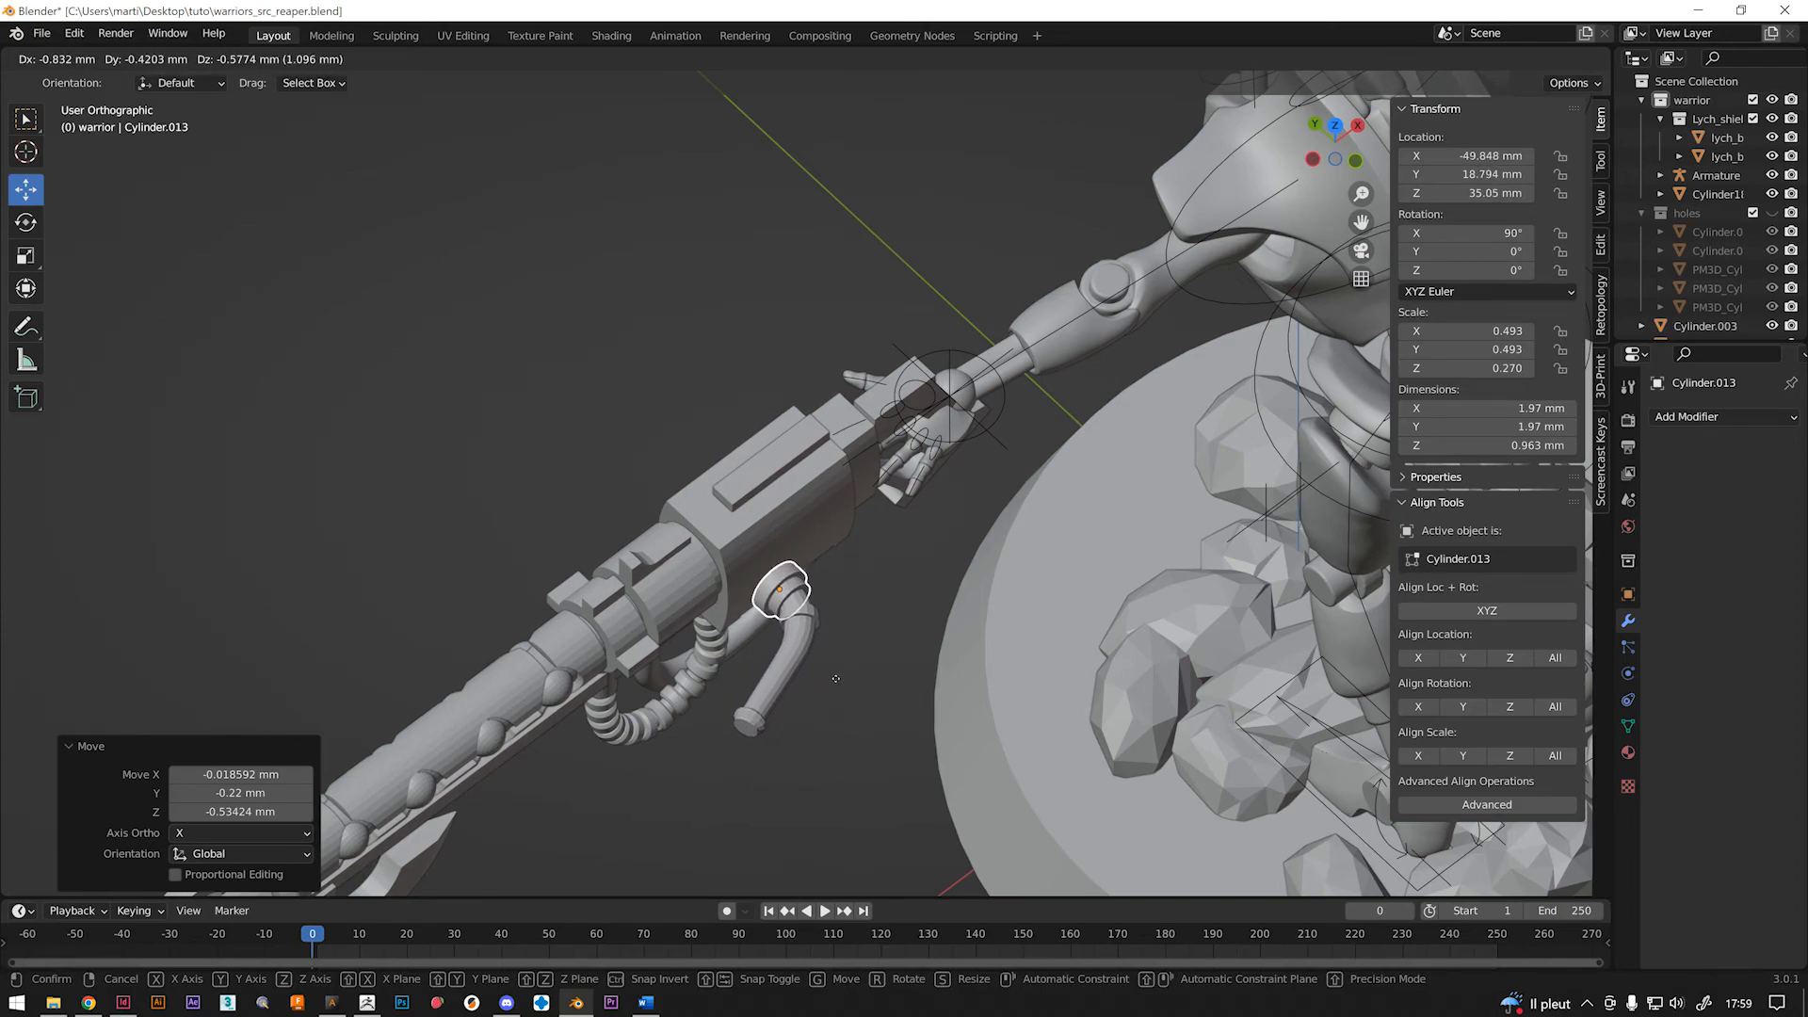
key(x)
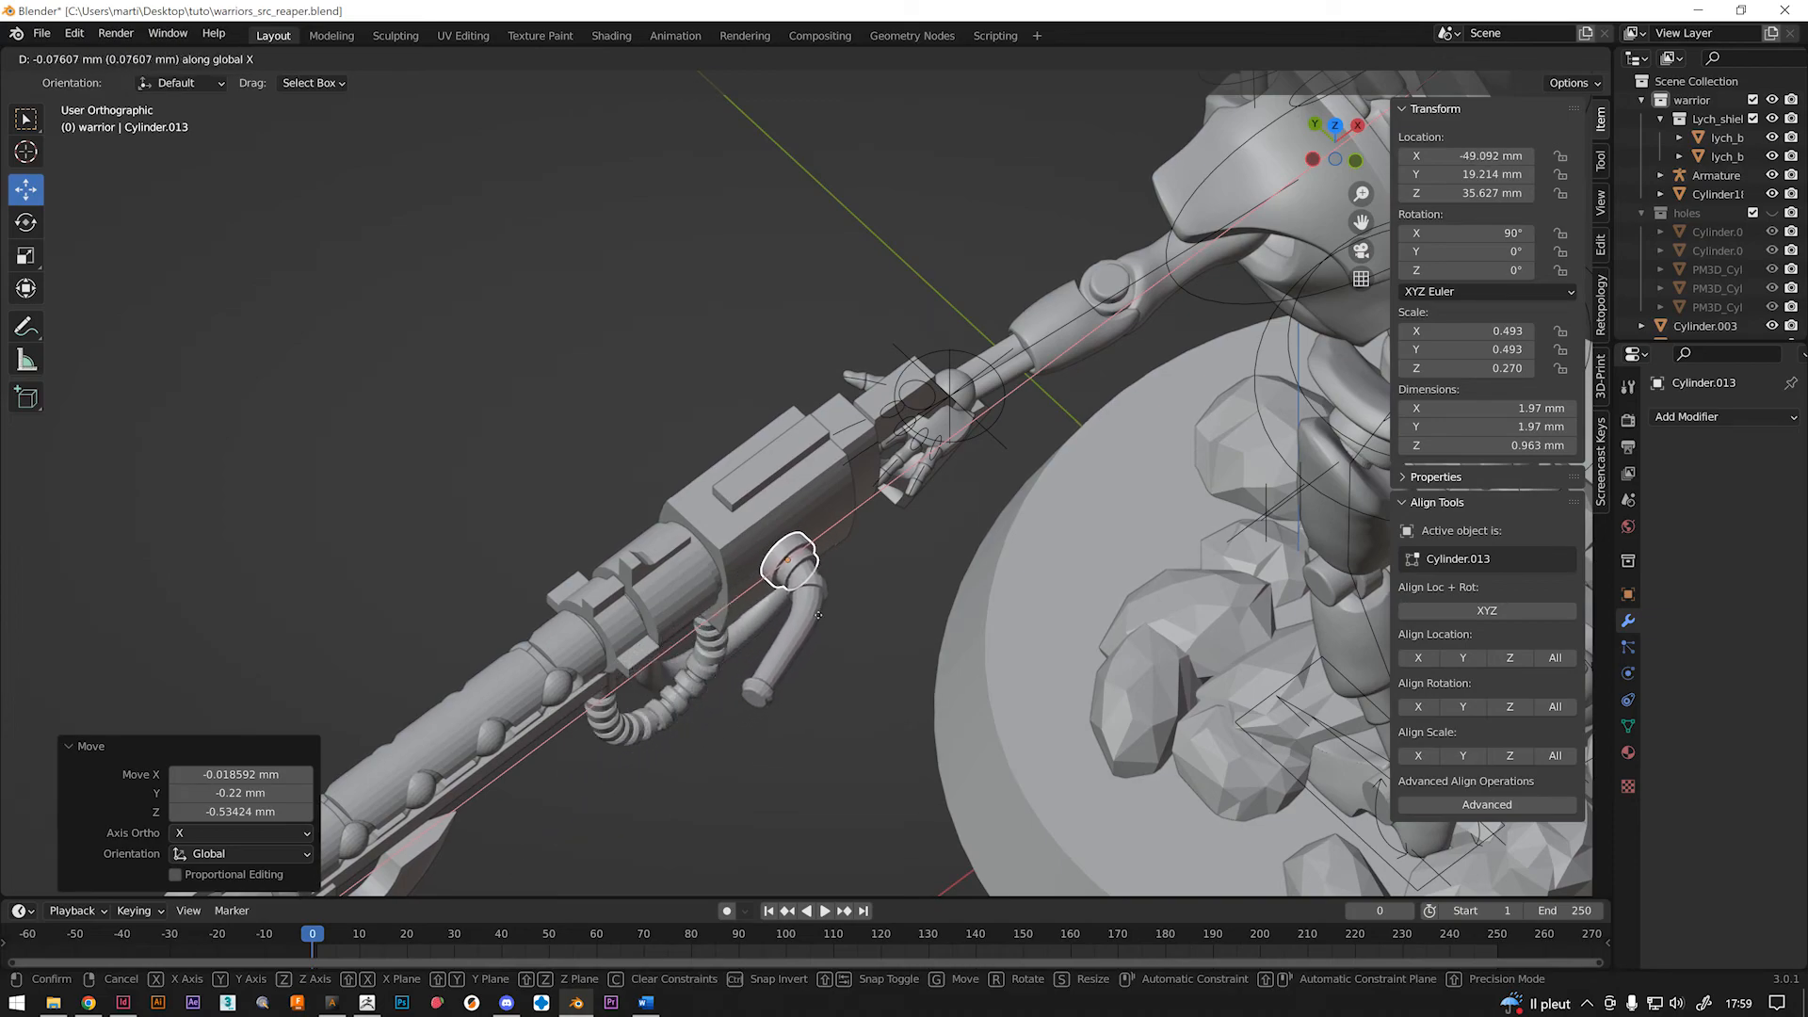
key(y)
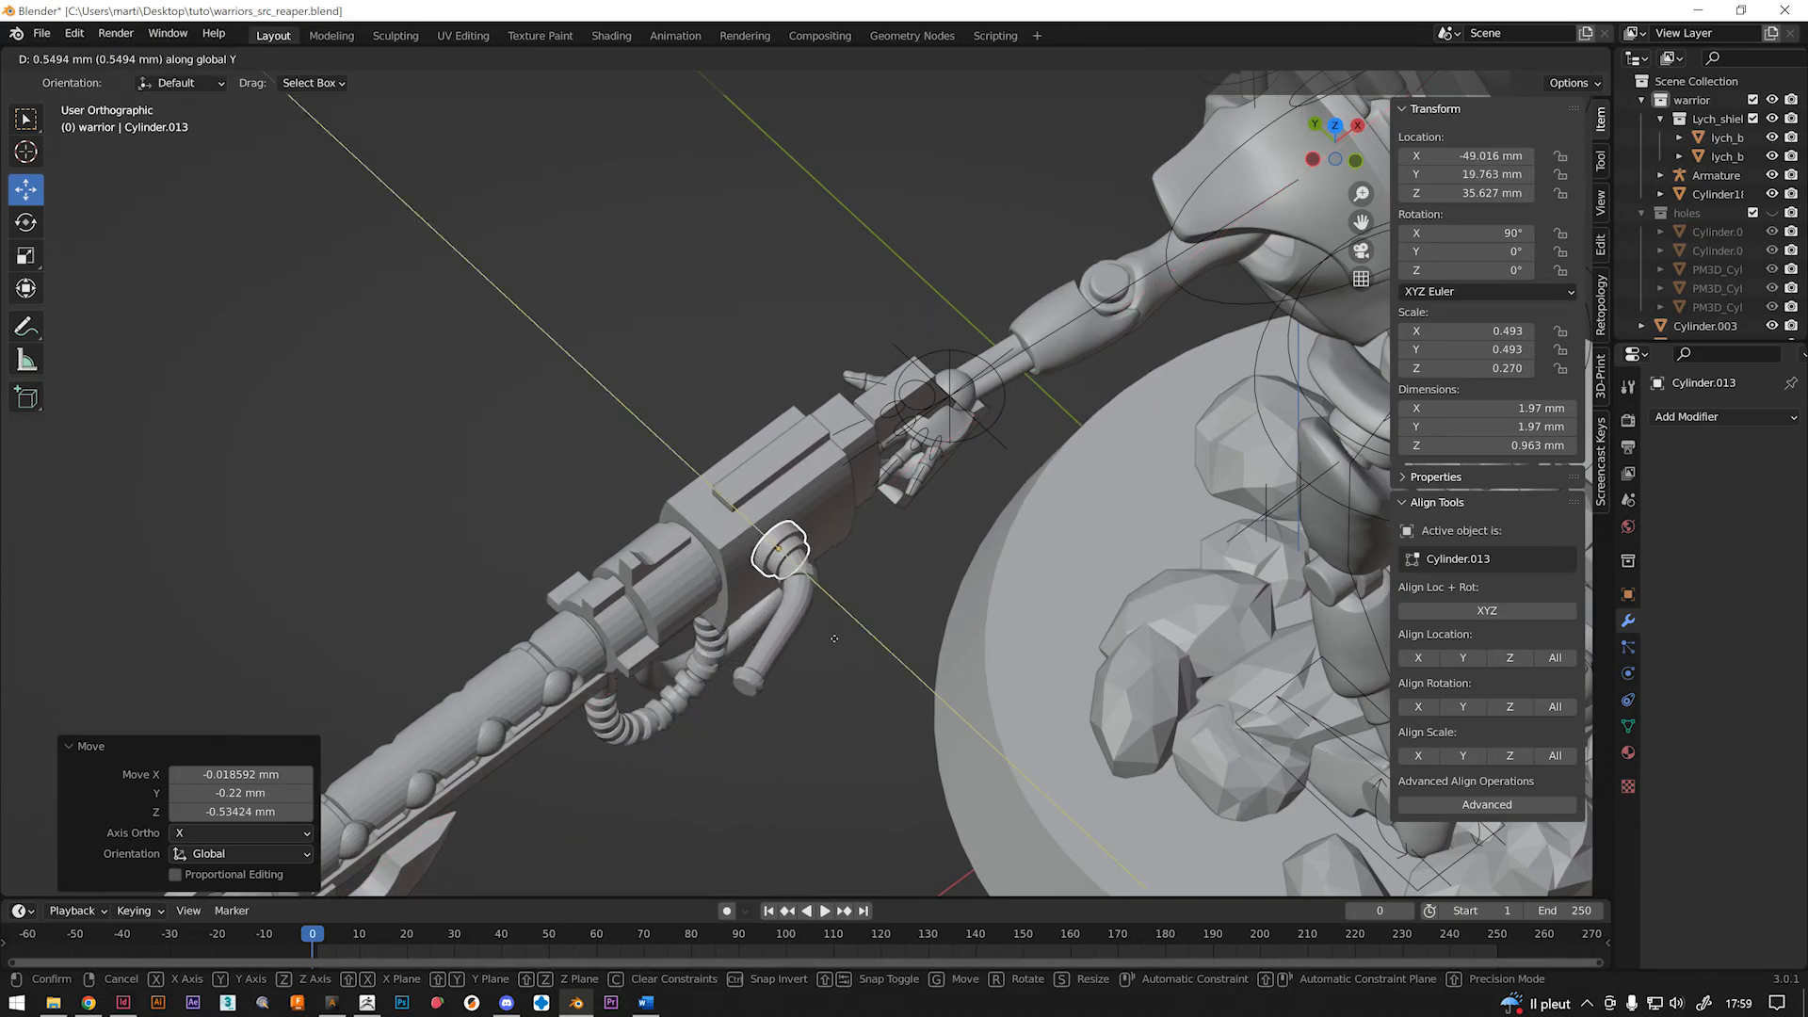
click(827, 637)
Lower the gun's side handle along the global Z axis by about 0.99 mm.
middle_drag(850, 641, 844, 565)
key(g)
key(z)
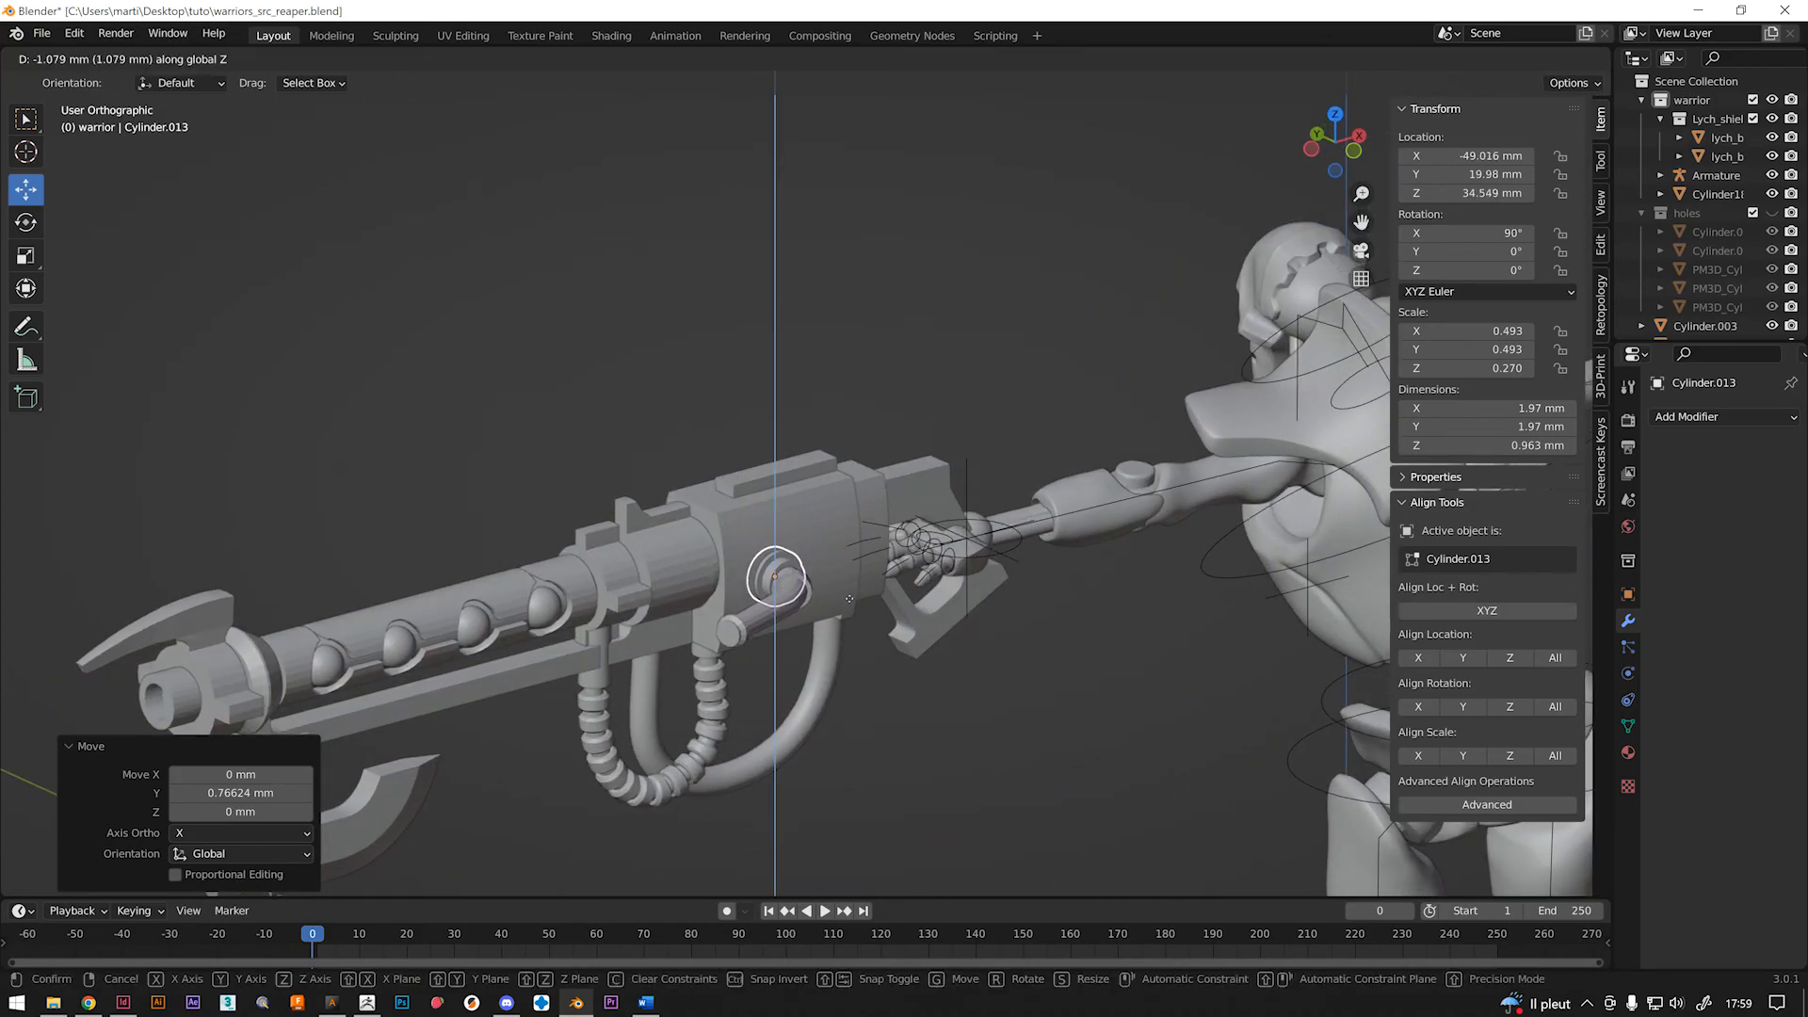
click(843, 595)
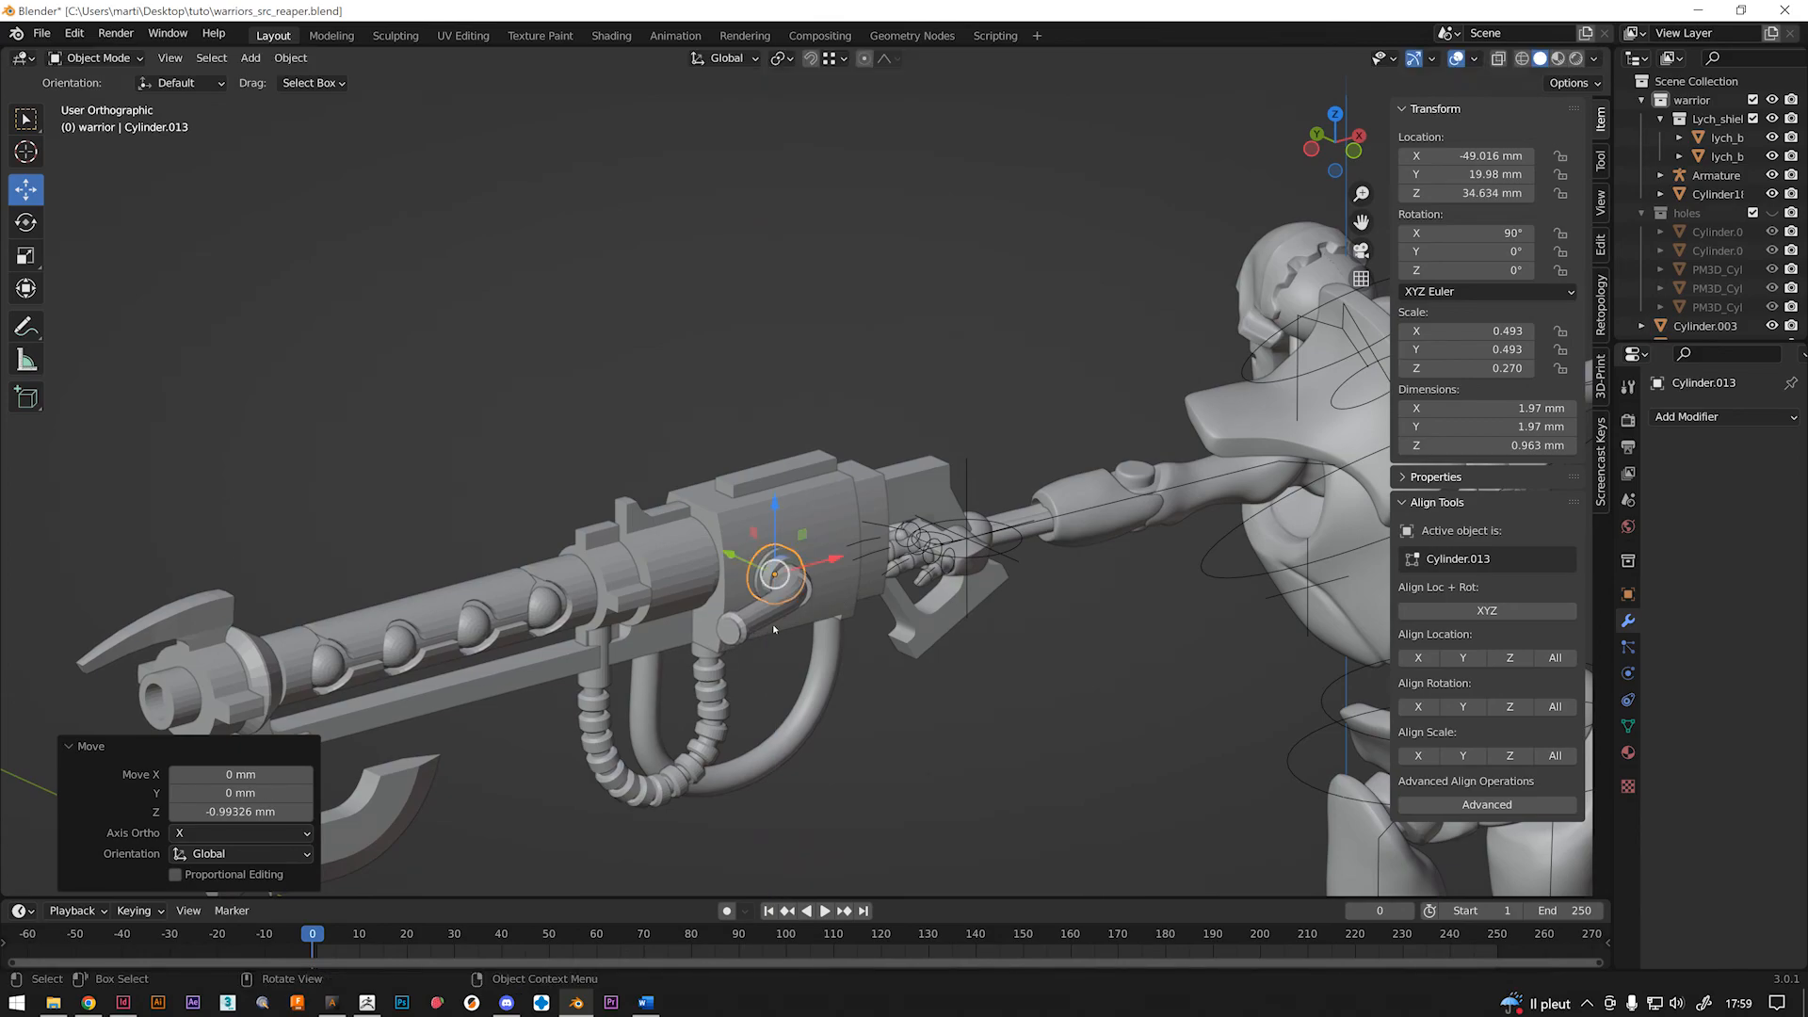
Try different axis constraints on the gun's side handle, then shift it about -0.22 mm along the global X axis.
middle_drag(772, 623, 708, 648)
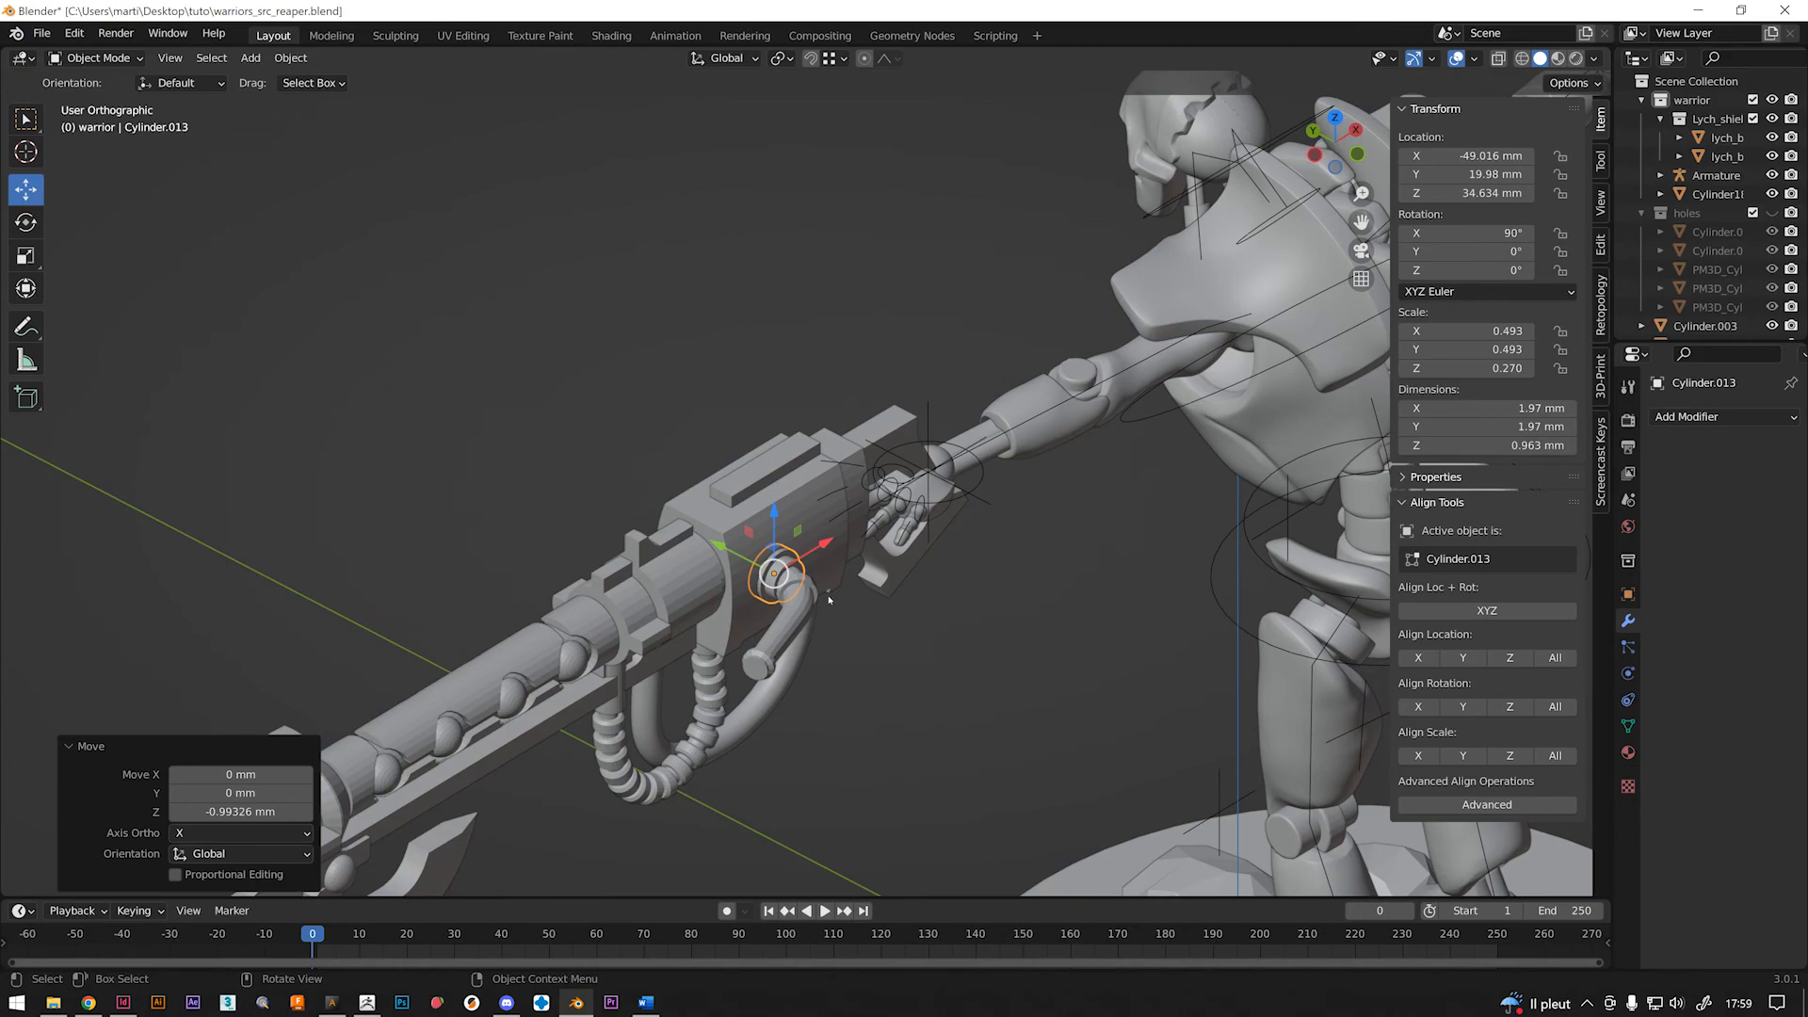
key(g)
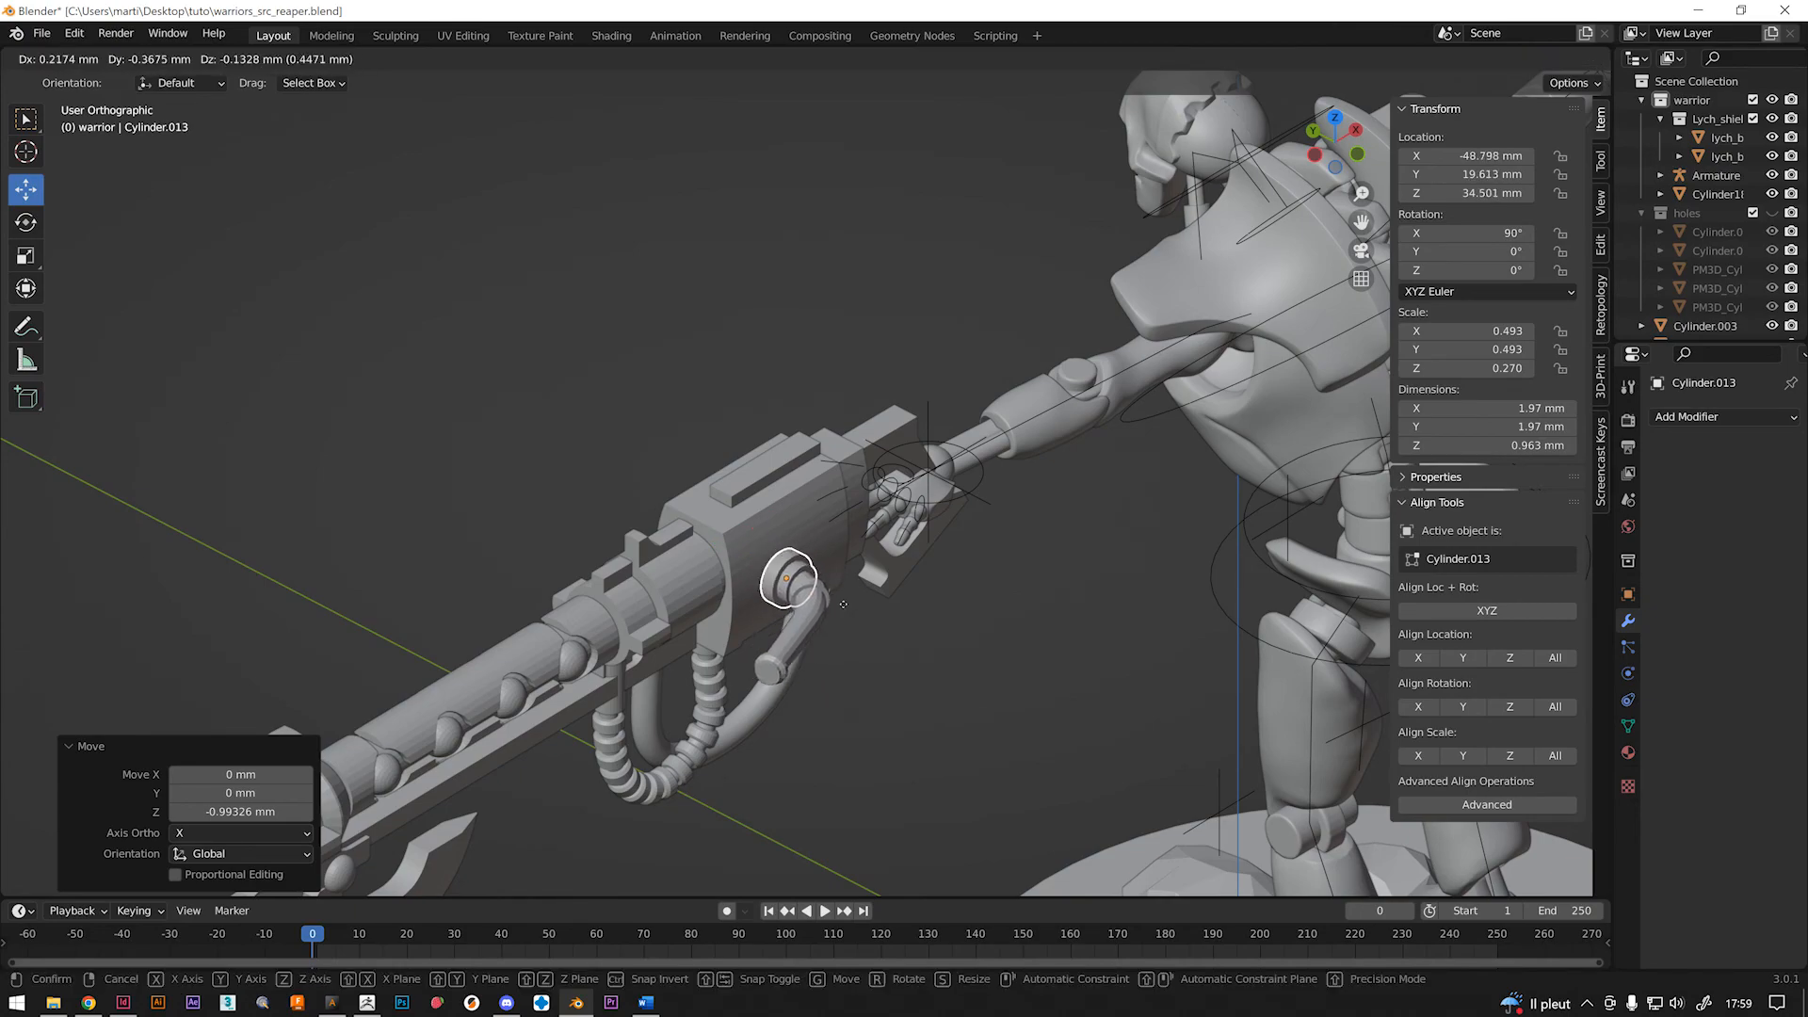
key(x)
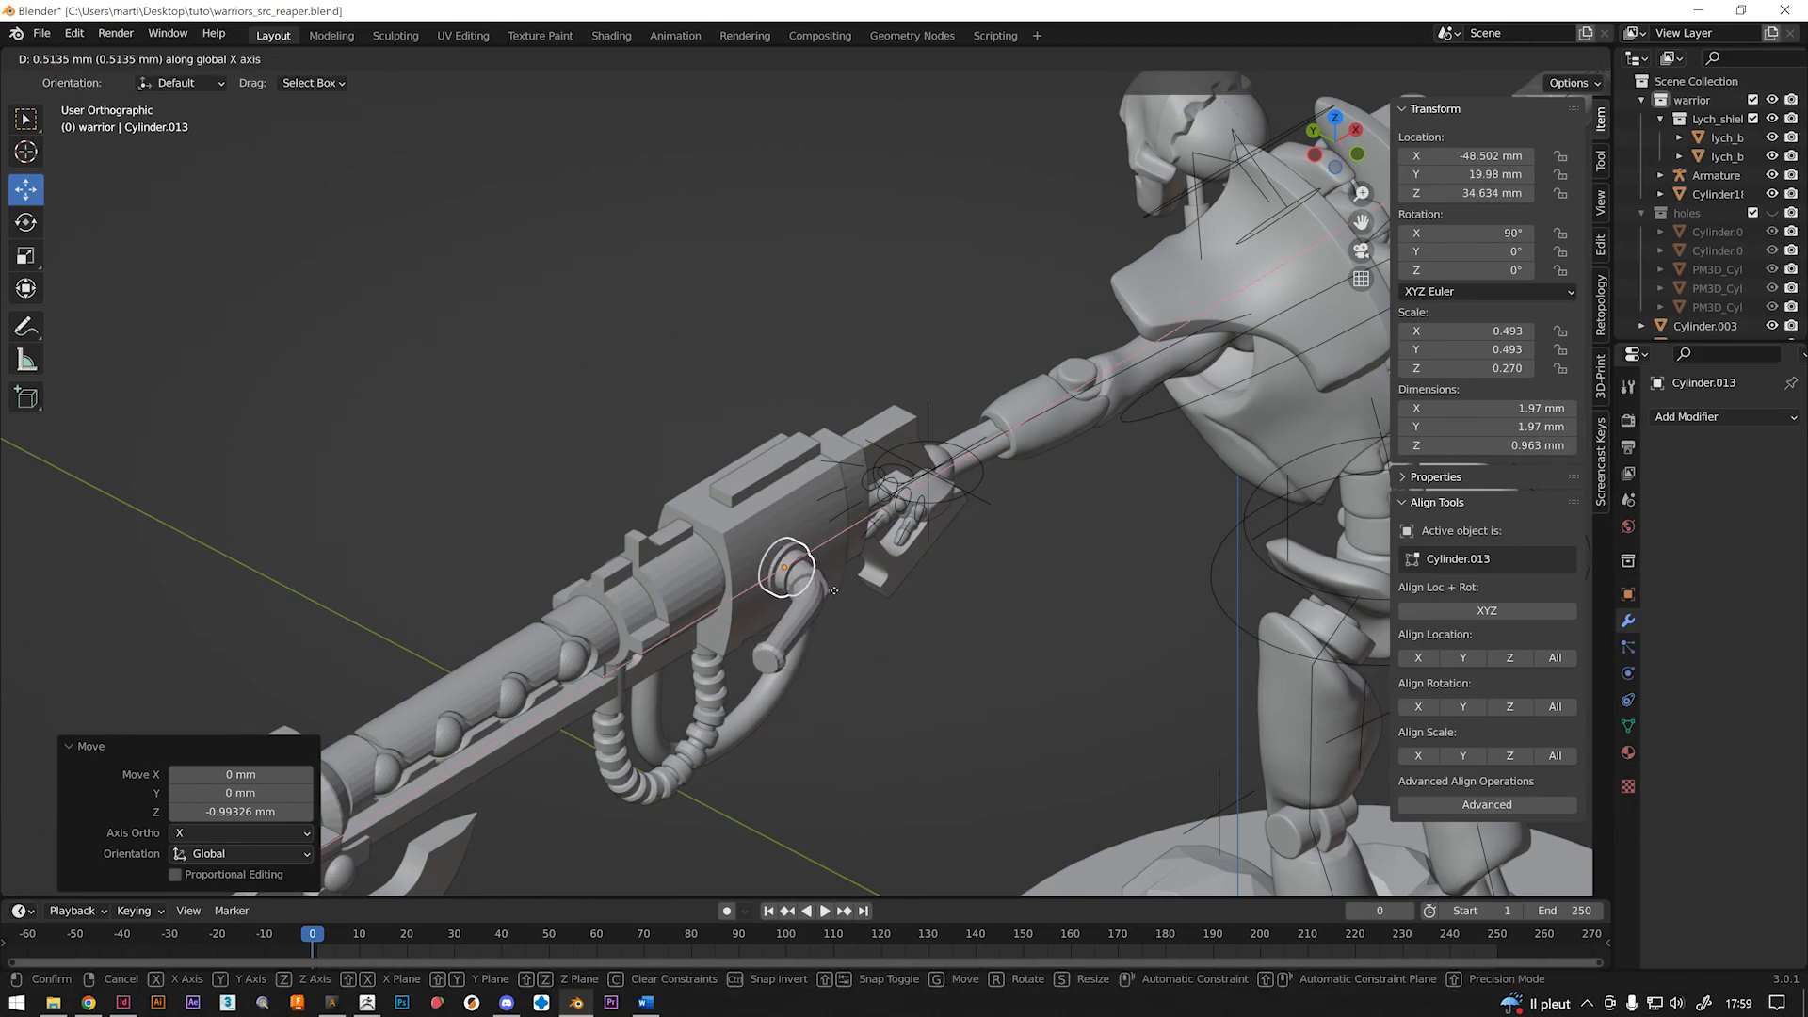
key(z)
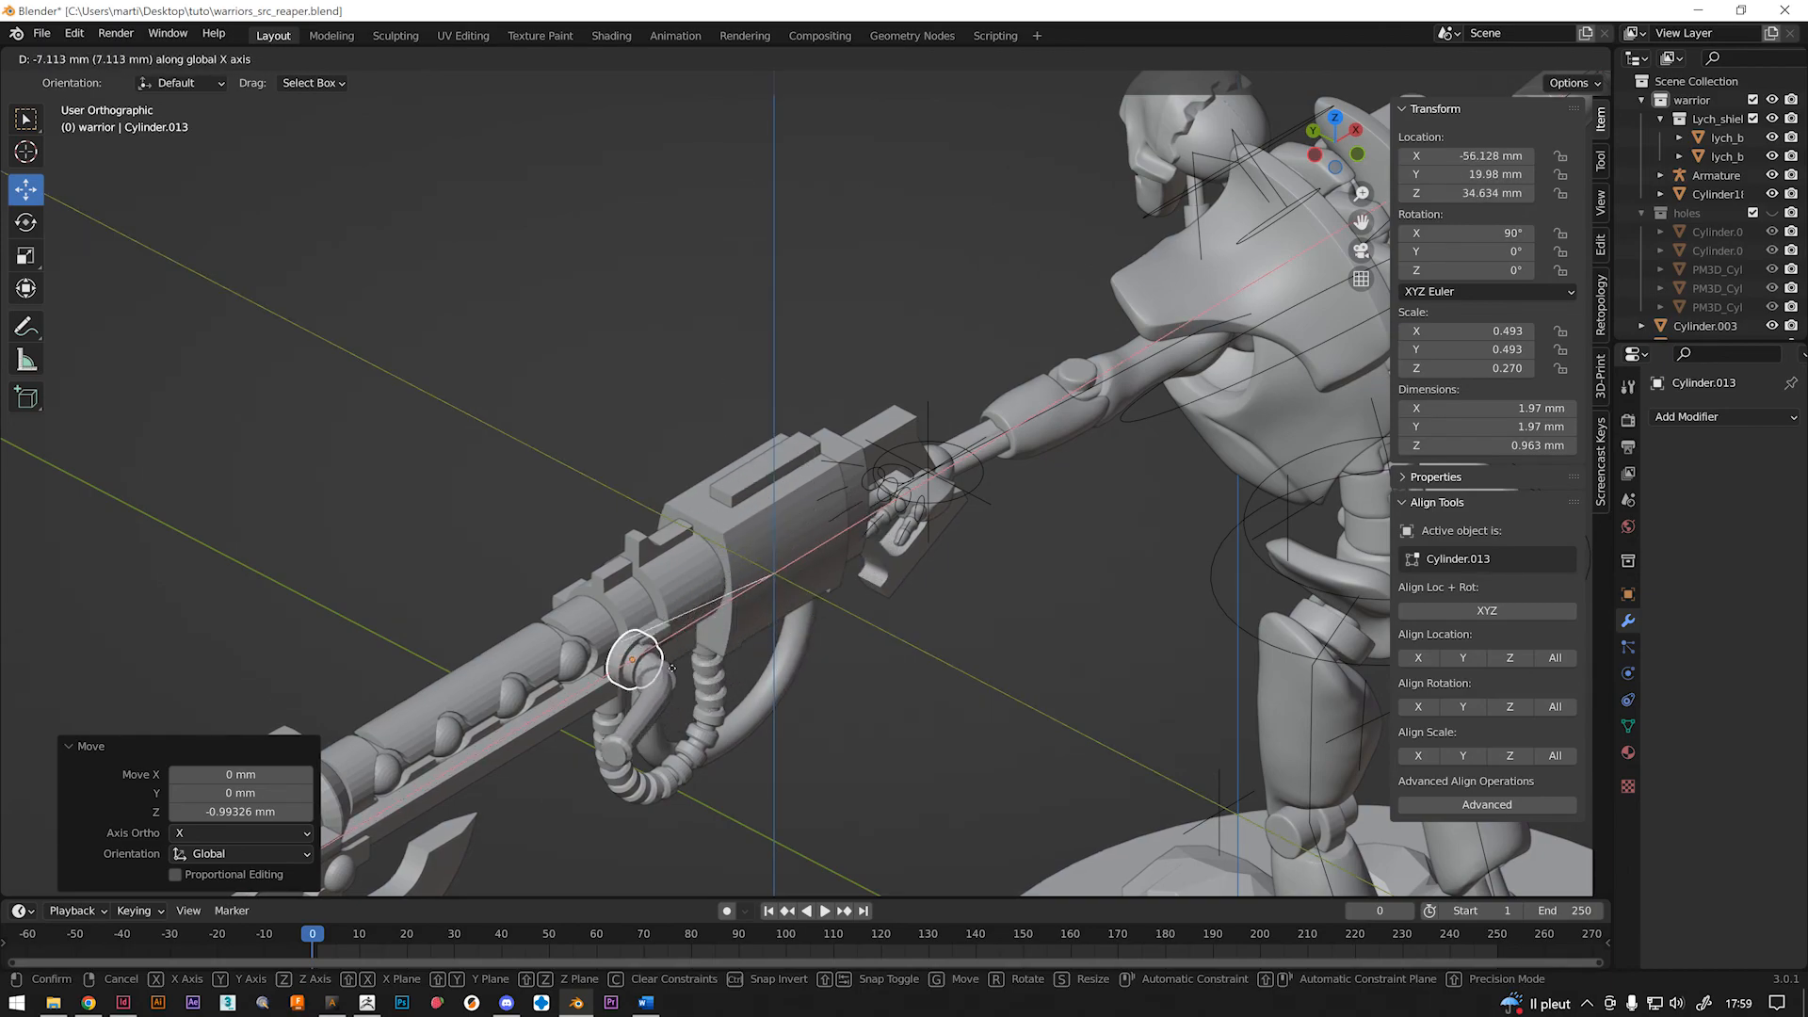
key(y)
key(x)
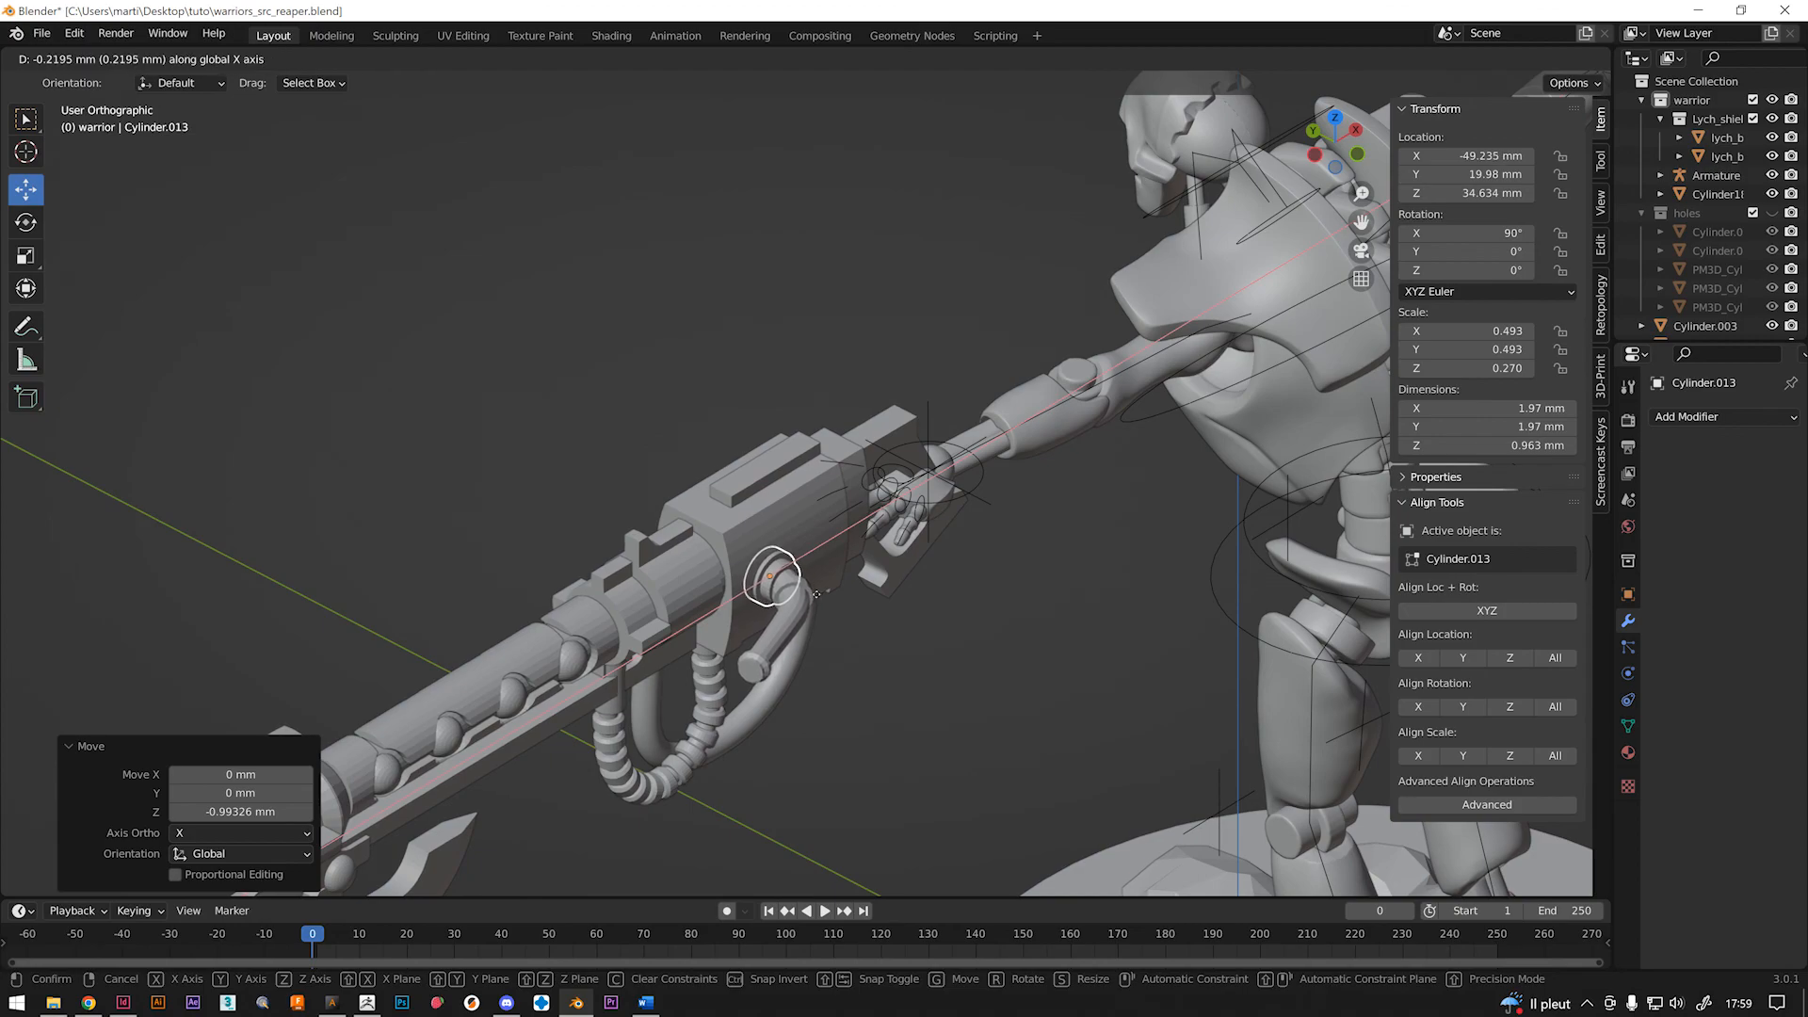
click(816, 594)
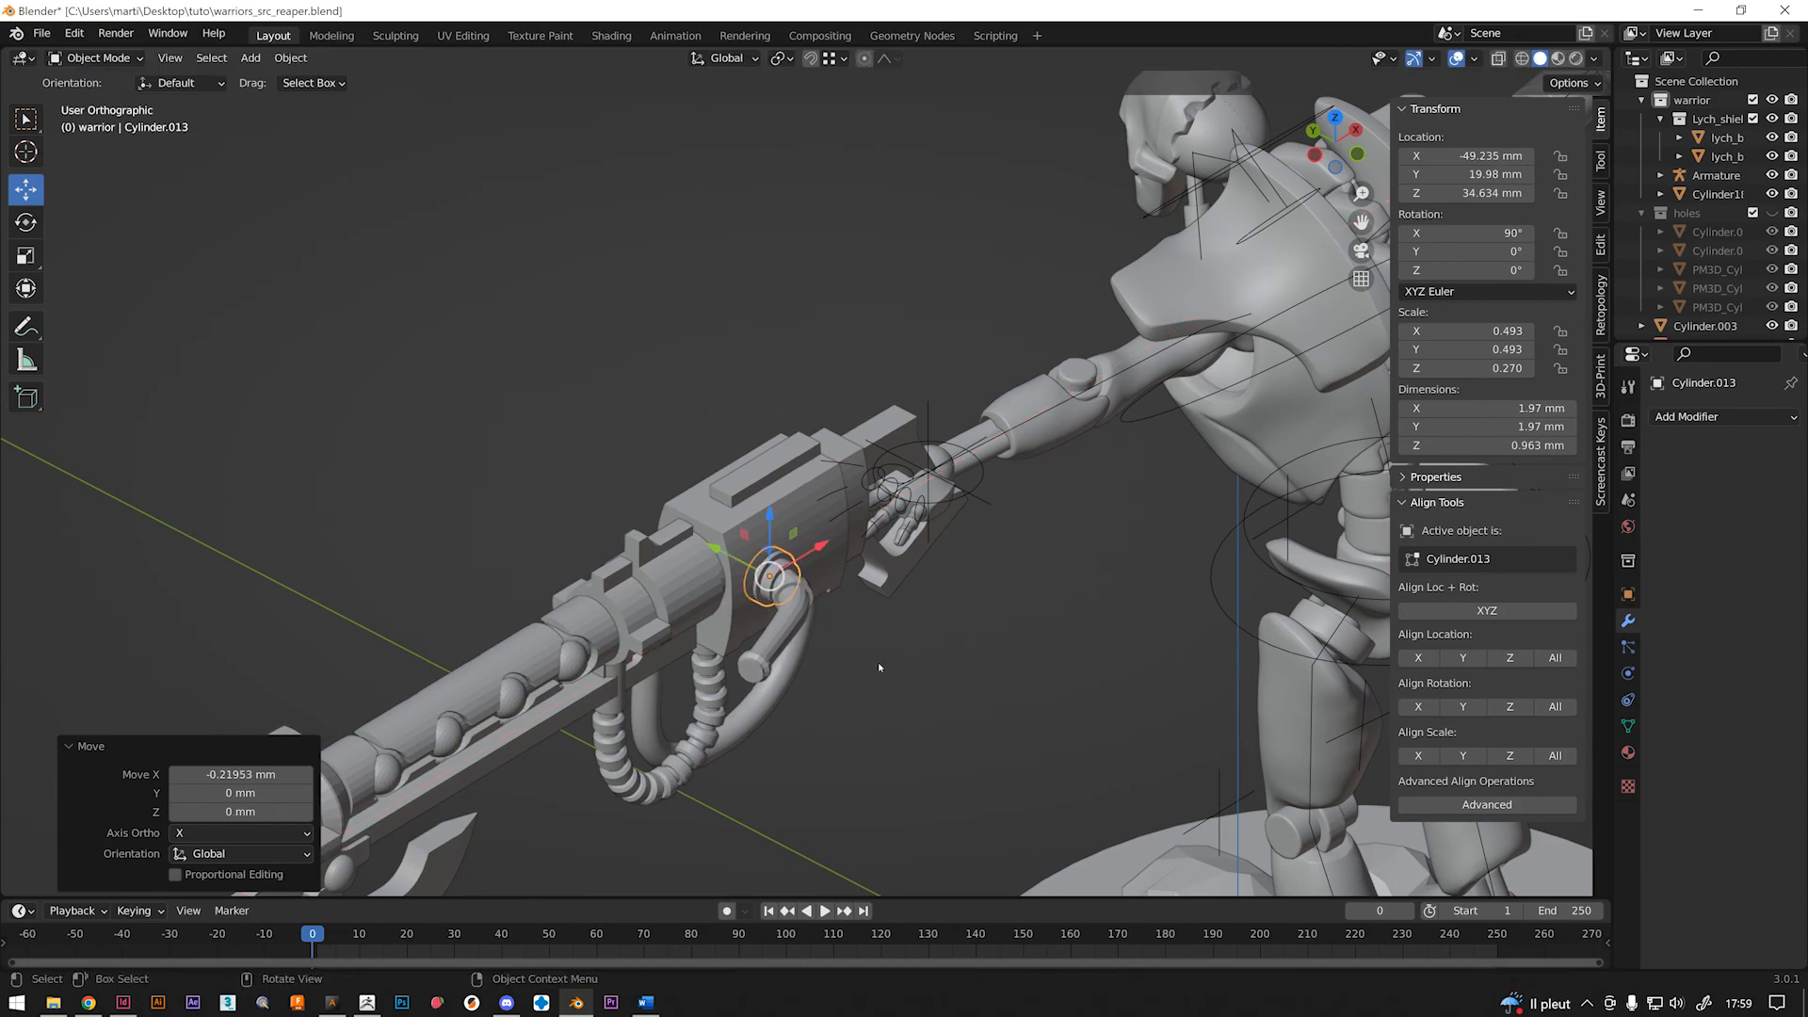